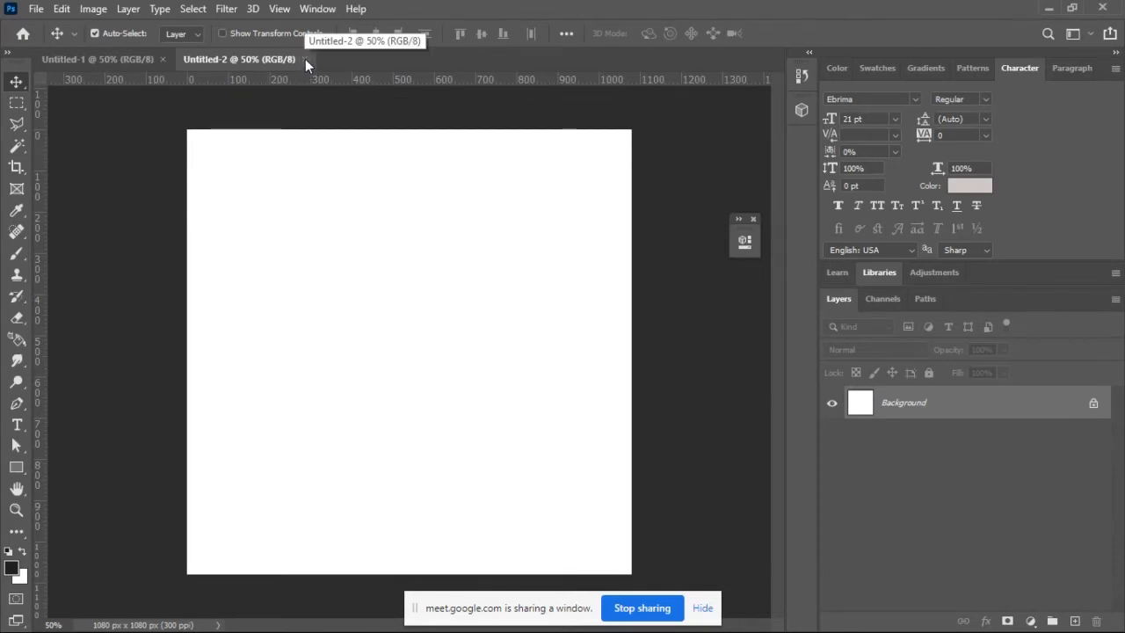
- Close both open untitled documents
{"action": "left_click", "coordinate": [305, 59]}
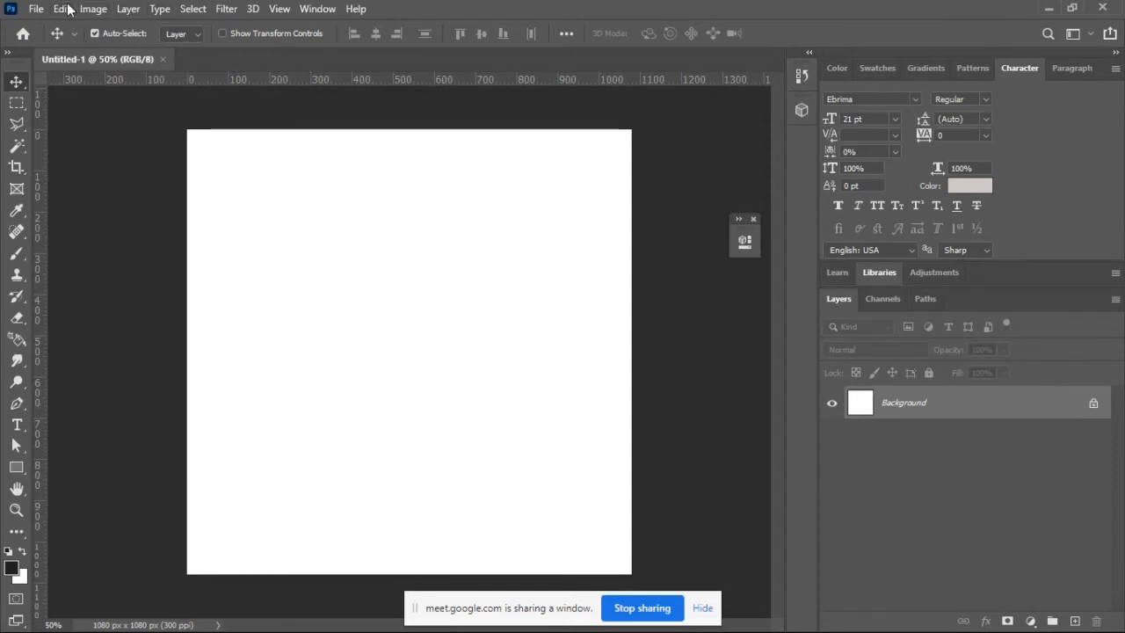
{"action": "left_click", "coordinate": [164, 59]}
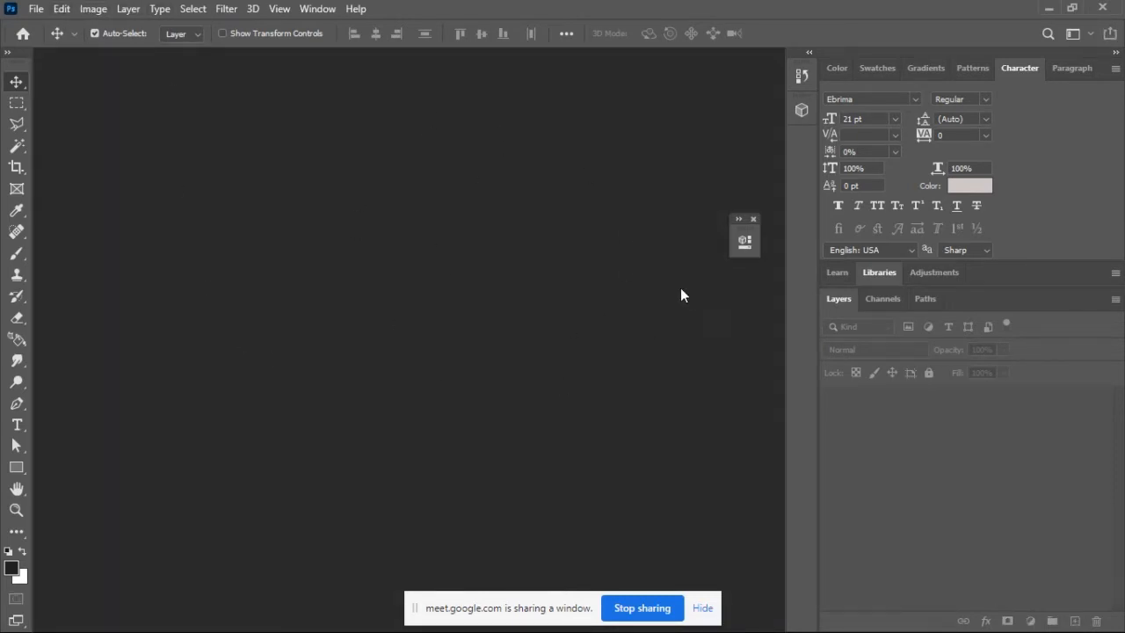
- Create a new 1080 x 1080 px document at 300 pixels/inch named "Instagram Post" with a white background
{"action": "left_click", "coordinate": [36, 9]}
{"action": "left_click", "coordinate": [42, 27]}
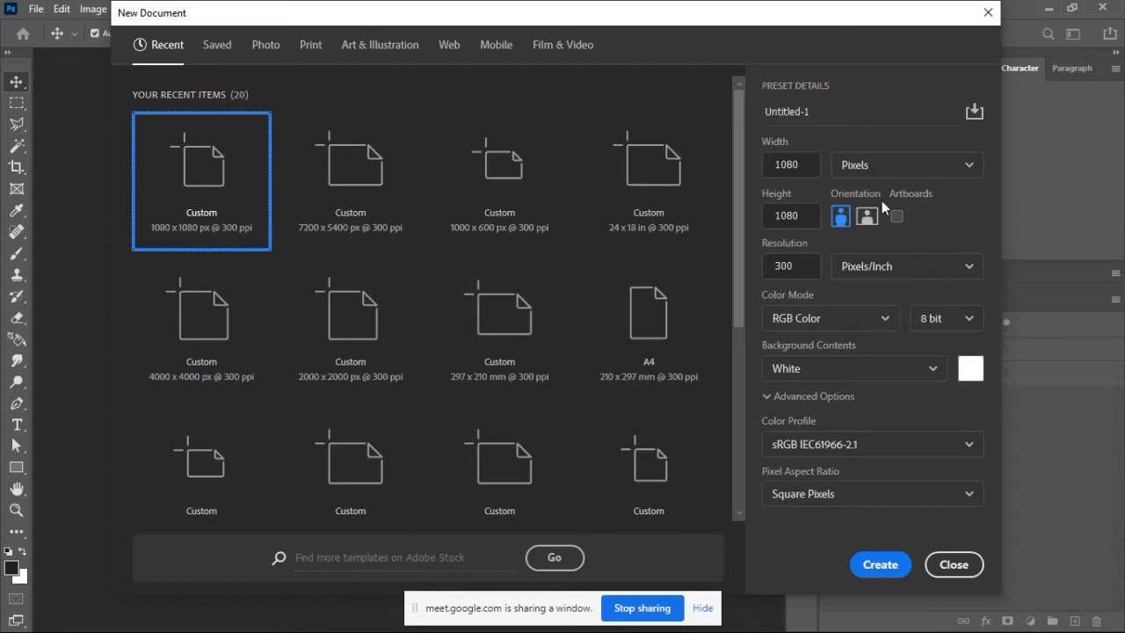
{"action": "left_click_drag", "start_coordinate": [824, 113], "coordinate": [759, 112]}
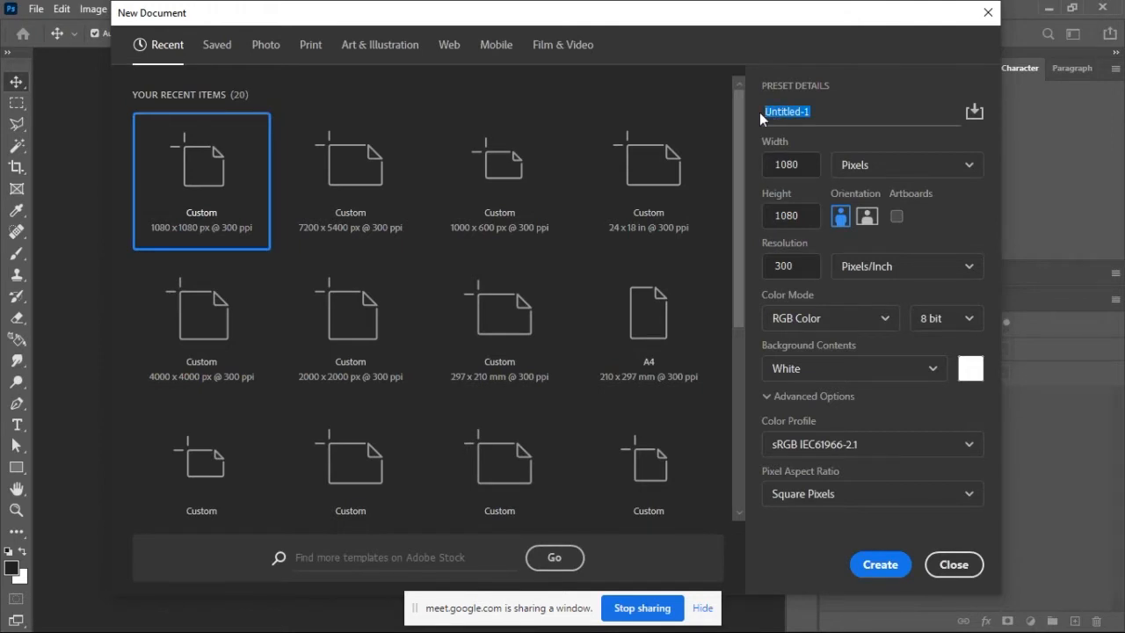
{"action": "type", "text": "Instag"}
{"action": "type", "text": "a"}
{"action": "type", "text": "ram Pos"}
{"action": "type", "text": "t"}
{"action": "left_click", "coordinate": [798, 164]}
{"action": "double_click", "coordinate": [799, 164]}
{"action": "type", "text": "1080"}
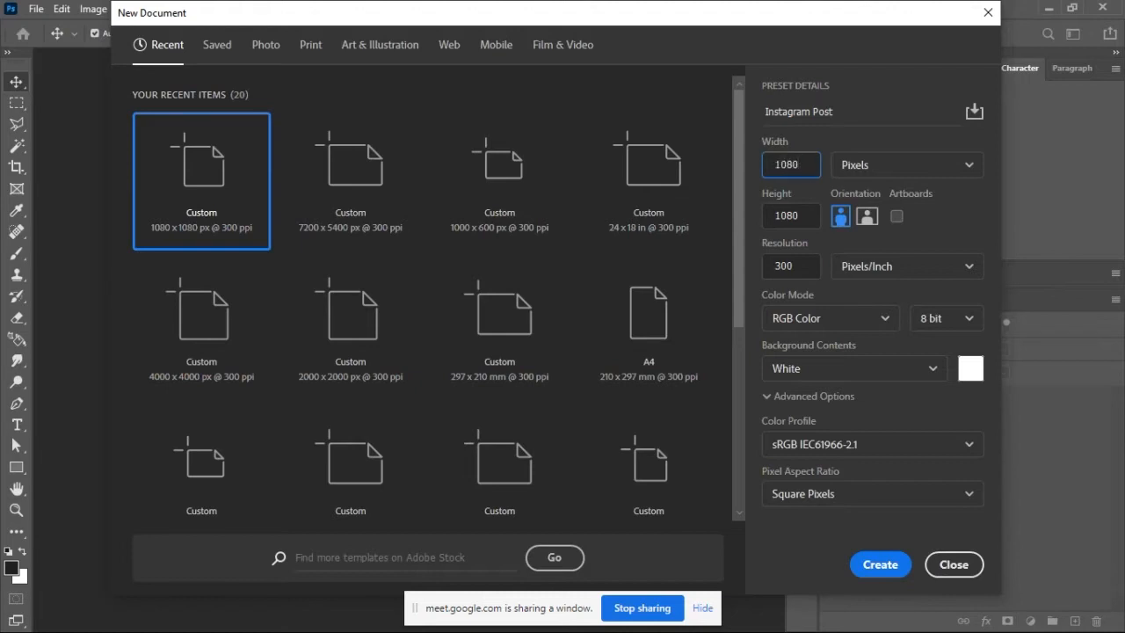
{"action": "key", "text": "Tab"}
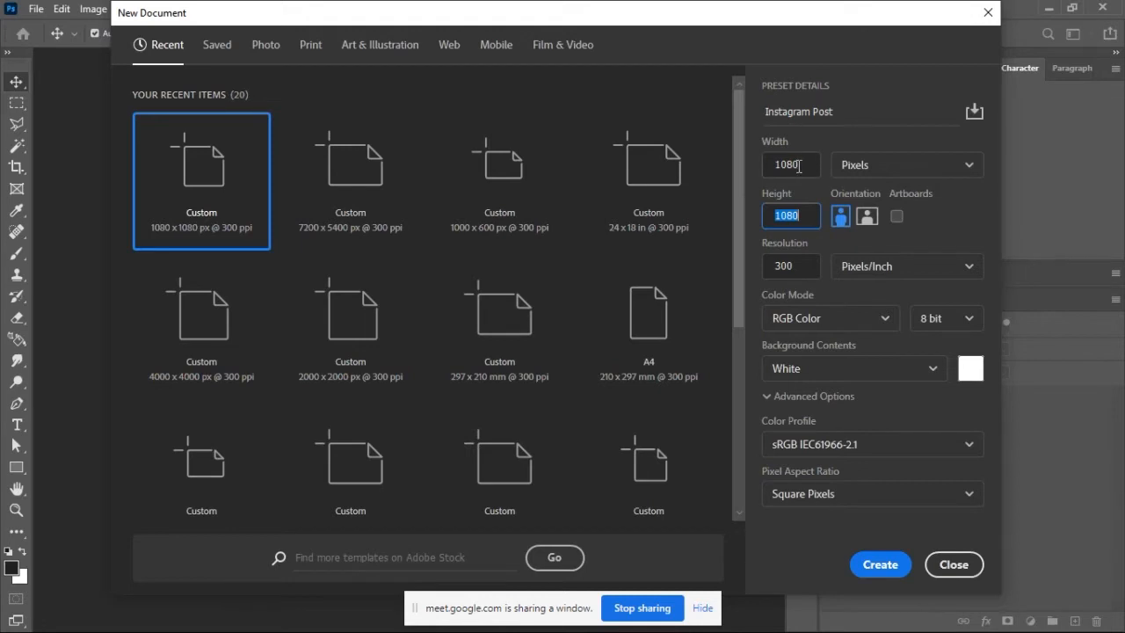
{"action": "left_click", "coordinate": [880, 565]}
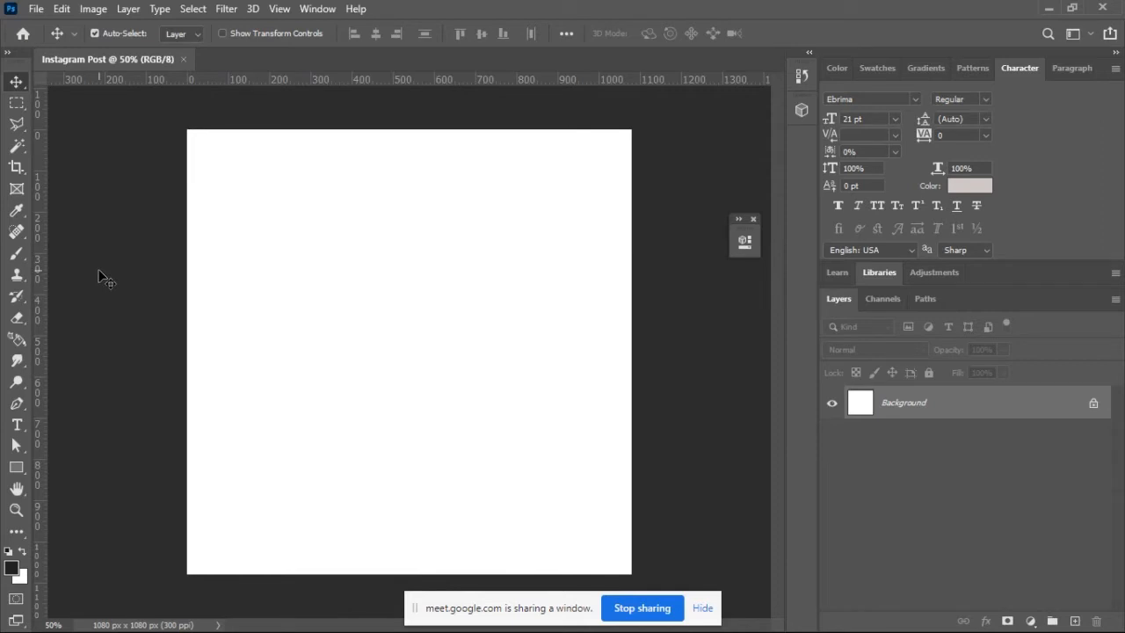
- Draw a rectangle about 1278 x 338 px across the lower part of the canvas, extending past its side and bottom edges
{"action": "left_click", "coordinate": [21, 464]}
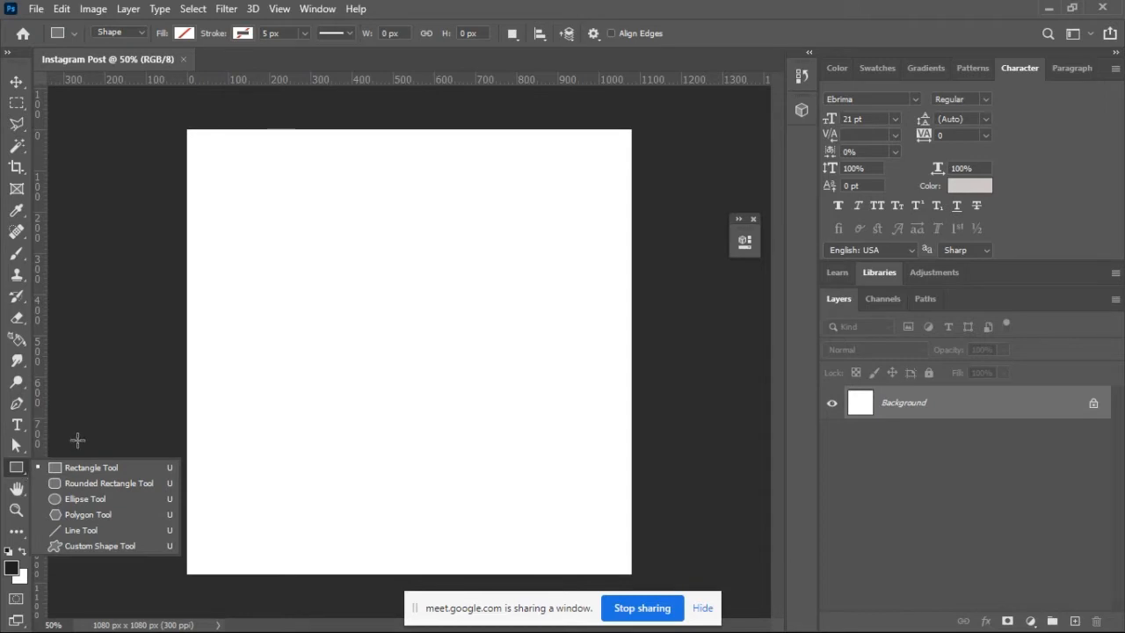
{"action": "left_click_drag", "start_coordinate": [159, 445], "coordinate": [687, 583]}
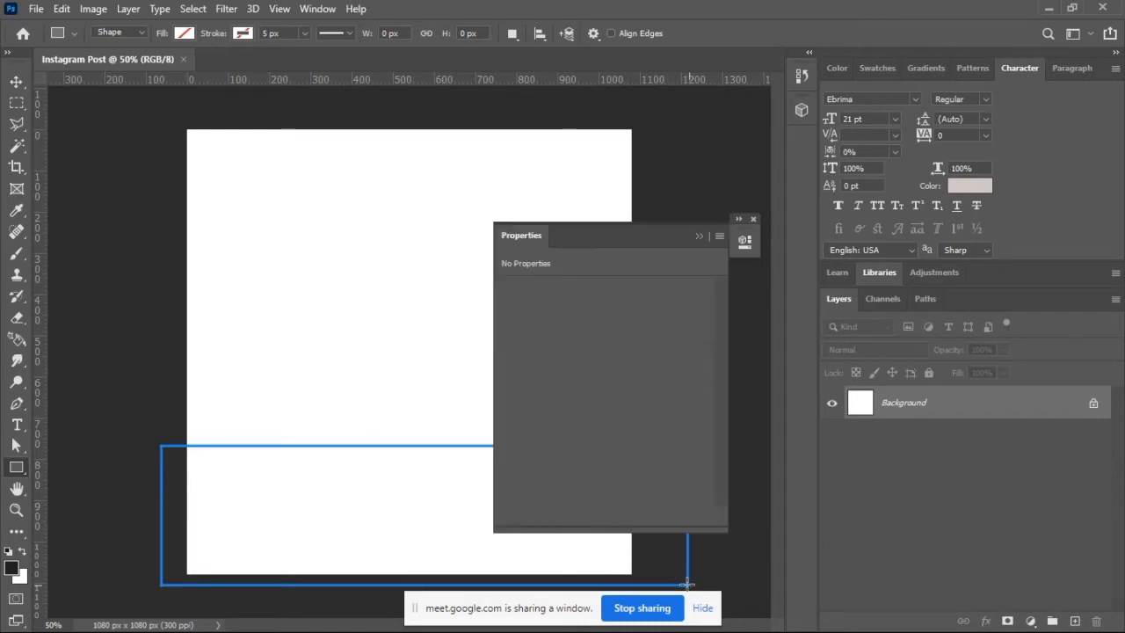
{"action": "left_click", "coordinate": [698, 236]}
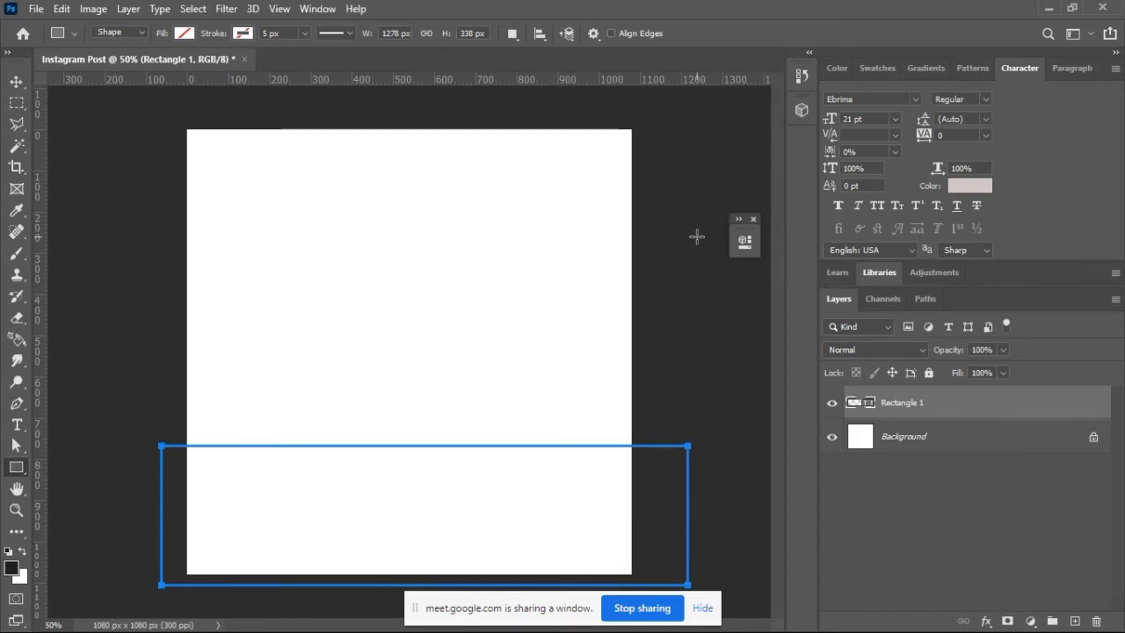
- Give the rectangle a linear gradient fill, trying several recent presets and choosing the yellow-to-transparent one
{"action": "left_click", "coordinate": [183, 33]}
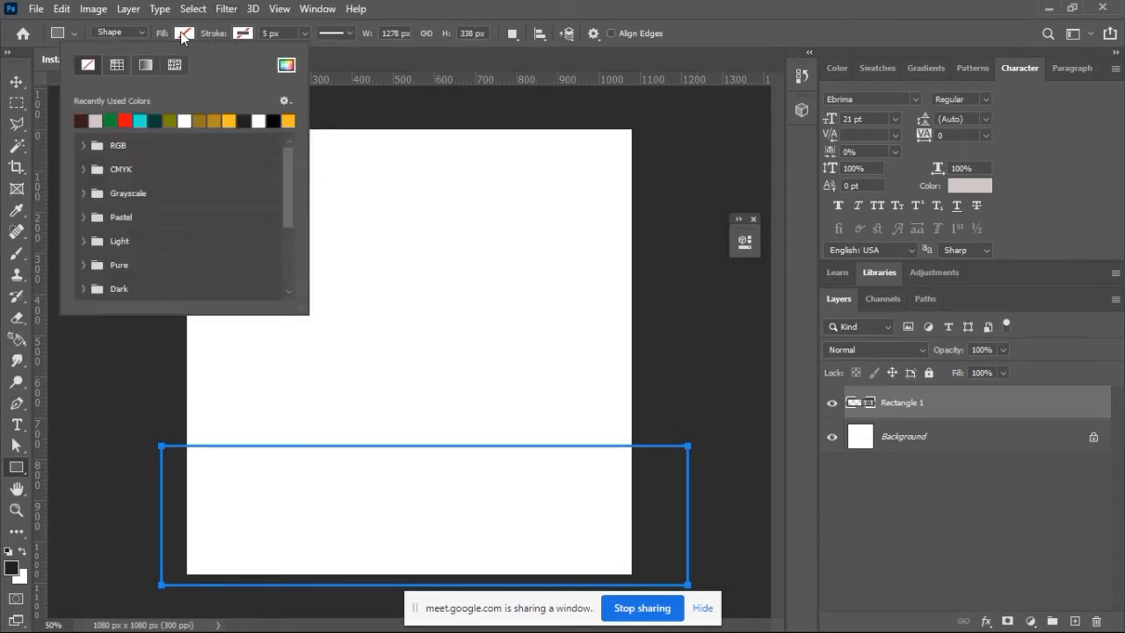
{"action": "left_click", "coordinate": [143, 65]}
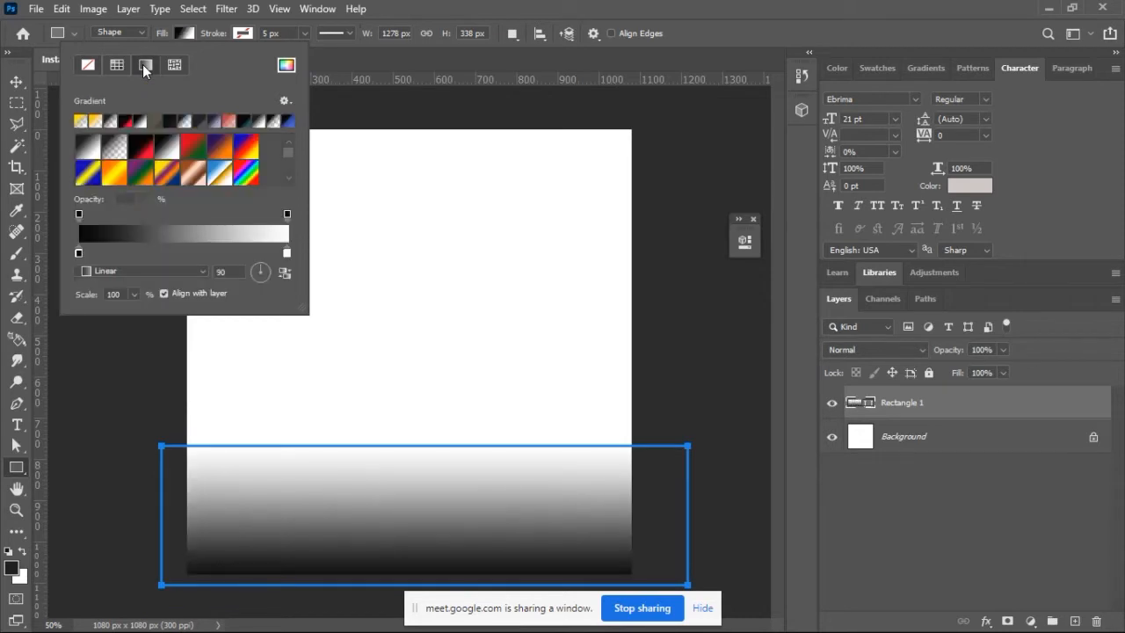
{"action": "left_click", "coordinate": [80, 120]}
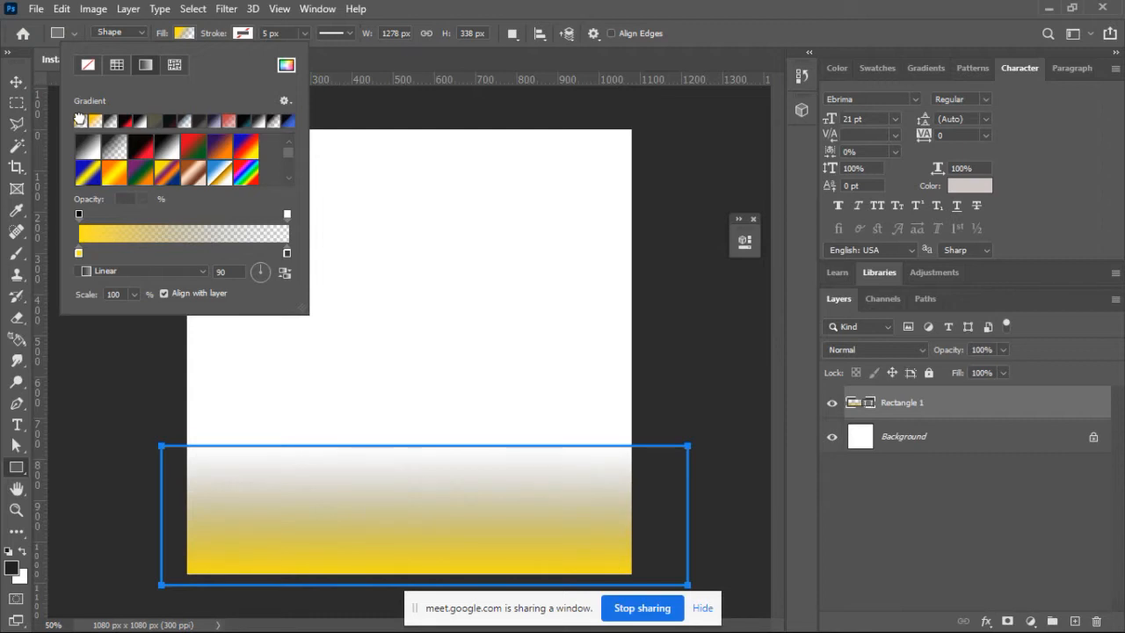
{"action": "left_click", "coordinate": [95, 121]}
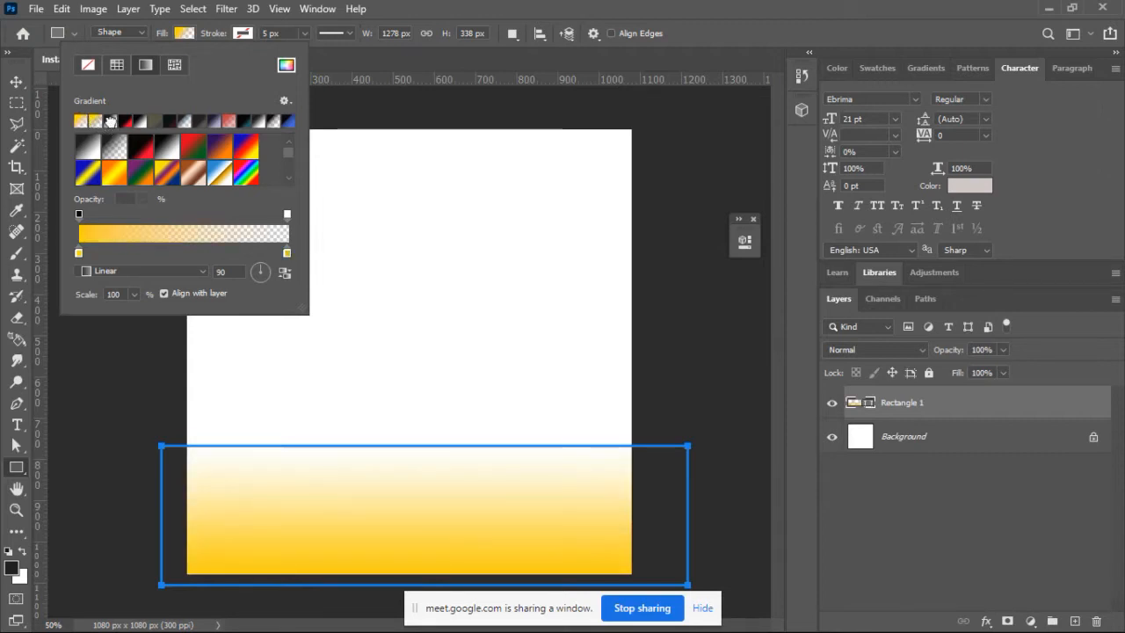
{"action": "left_click", "coordinate": [110, 124]}
{"action": "left_click", "coordinate": [124, 121]}
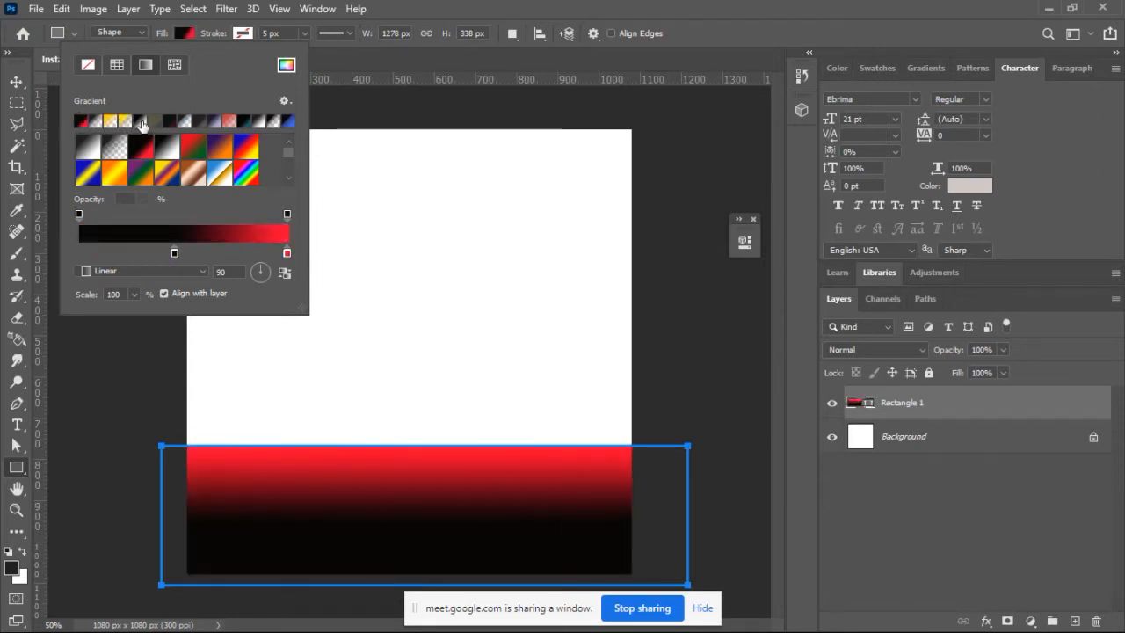
{"action": "left_click", "coordinate": [152, 122]}
{"action": "left_click", "coordinate": [167, 121]}
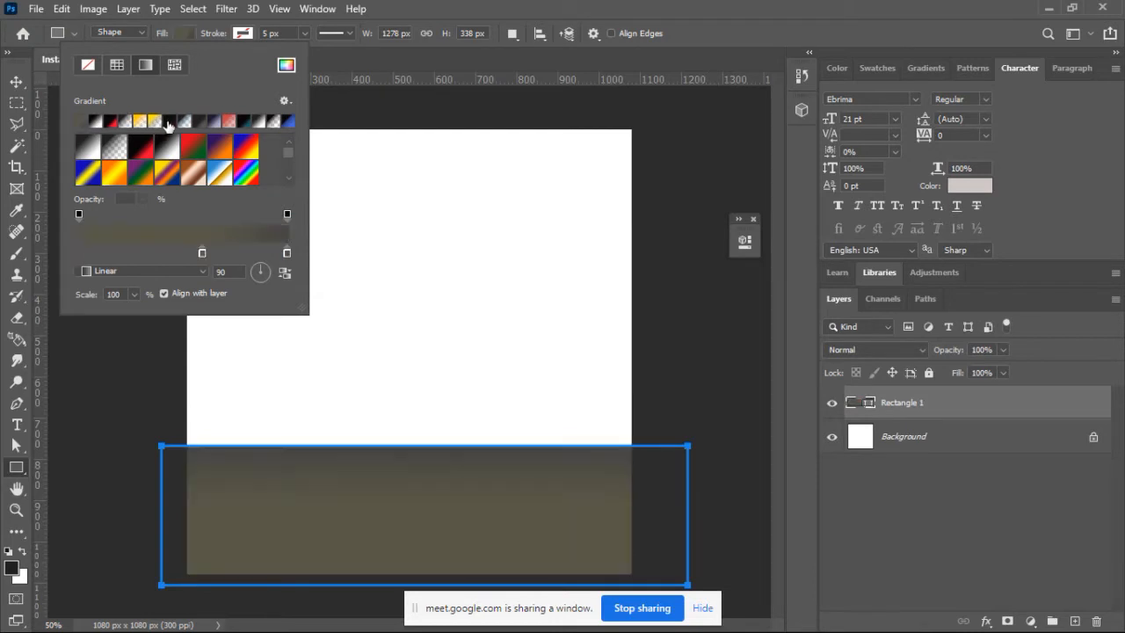
{"action": "left_click", "coordinate": [180, 121]}
{"action": "left_click", "coordinate": [187, 121]}
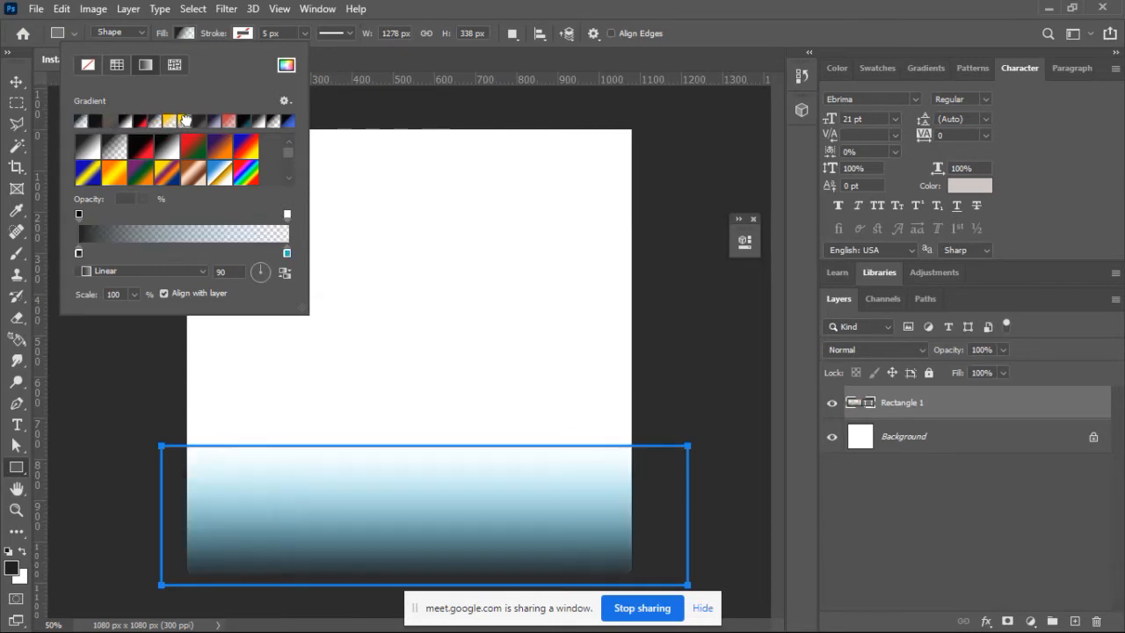
{"action": "left_click", "coordinate": [211, 122]}
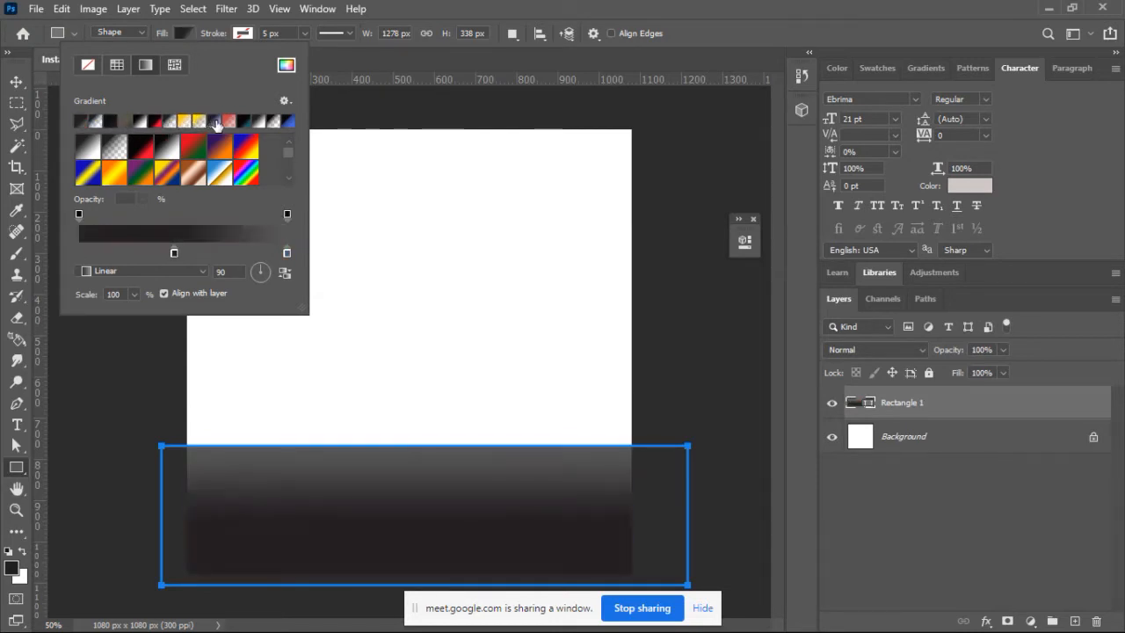
{"action": "left_click", "coordinate": [218, 121]}
{"action": "left_click", "coordinate": [227, 120]}
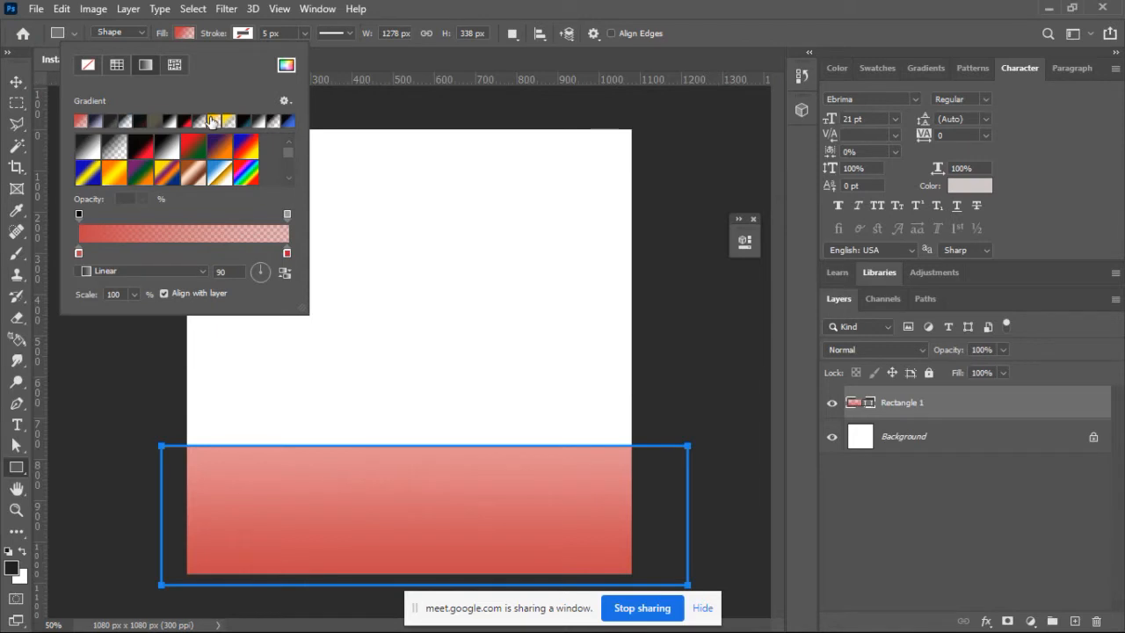
{"action": "left_click", "coordinate": [209, 118]}
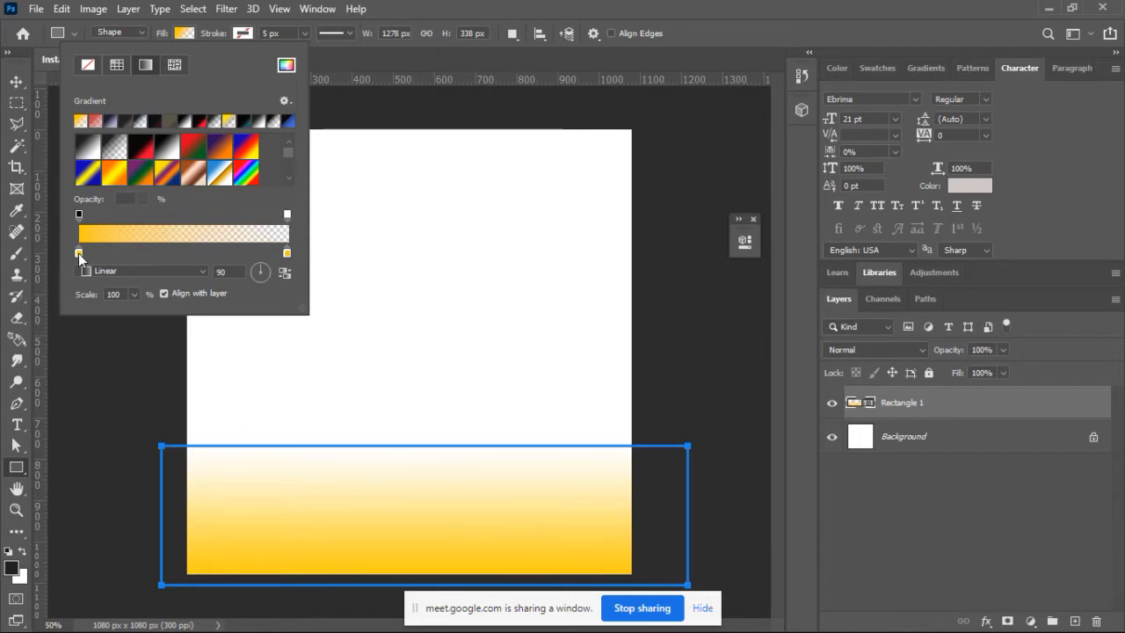
{"action": "left_click_drag", "start_coordinate": [103, 252], "coordinate": [81, 252]}
{"action": "mouse_move", "coordinate": [78, 253]}
{"action": "left_mouse_down"}
{"action": "mouse_move", "coordinate": [117, 255]}
{"action": "mouse_move", "coordinate": [69, 253]}
{"action": "left_mouse_up"}
{"action": "left_click", "coordinate": [286, 252]}
{"action": "left_click_drag", "start_coordinate": [290, 256], "coordinate": [293, 251]}
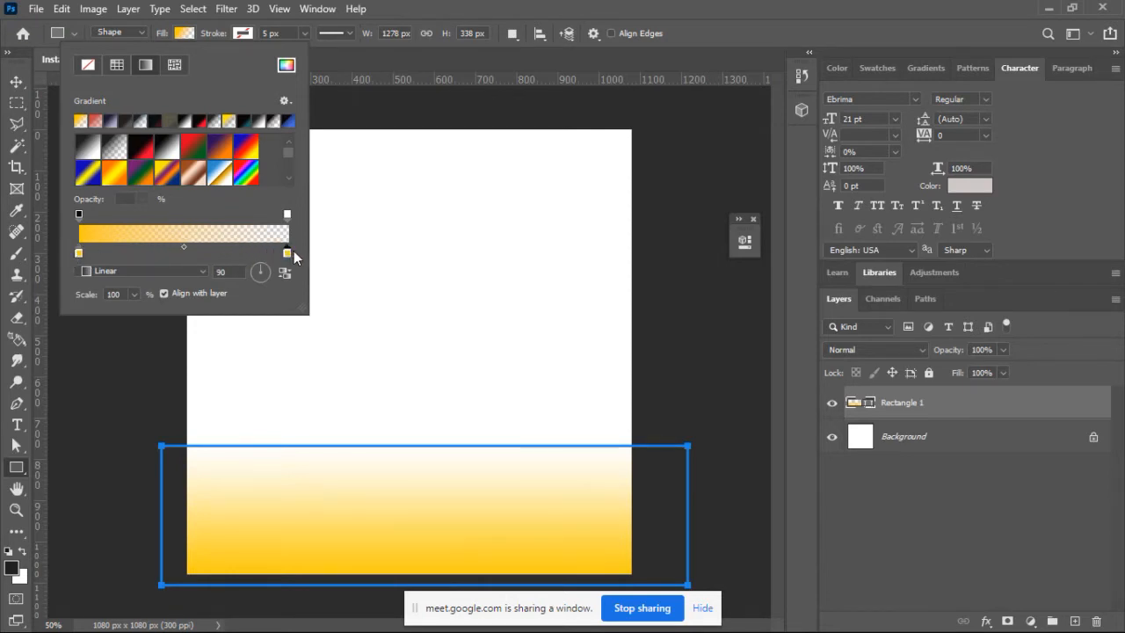
- Set the color stop at the gradient's opaque end to purple 660f83
{"action": "left_click", "coordinate": [77, 252]}
{"action": "double_click", "coordinate": [79, 253]}
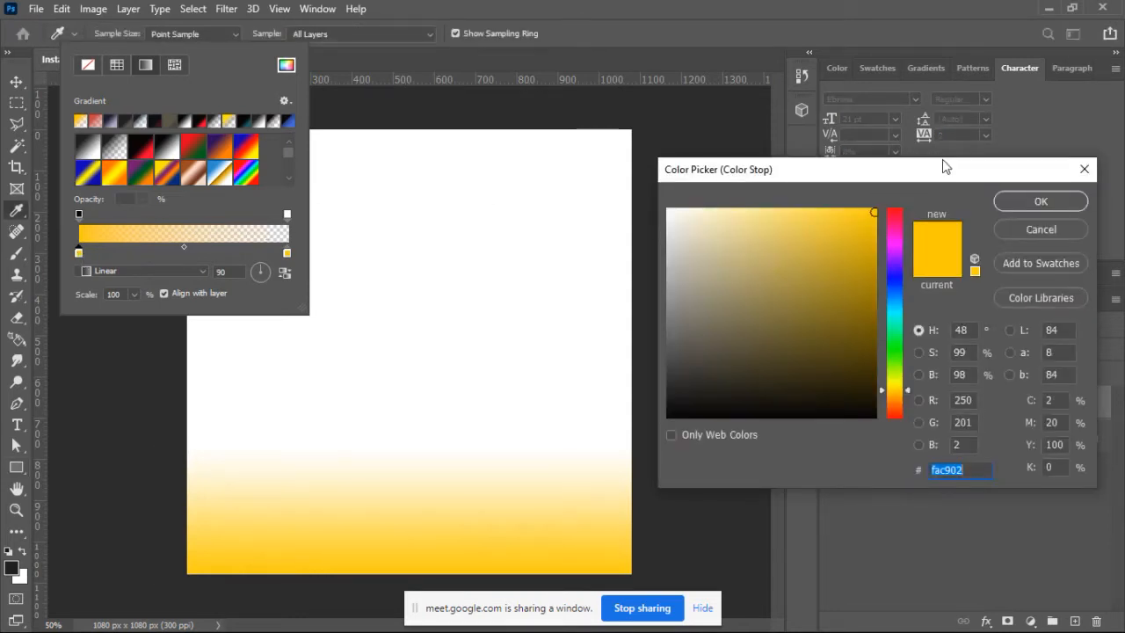
{"action": "left_click_drag", "start_coordinate": [867, 240], "coordinate": [865, 272]}
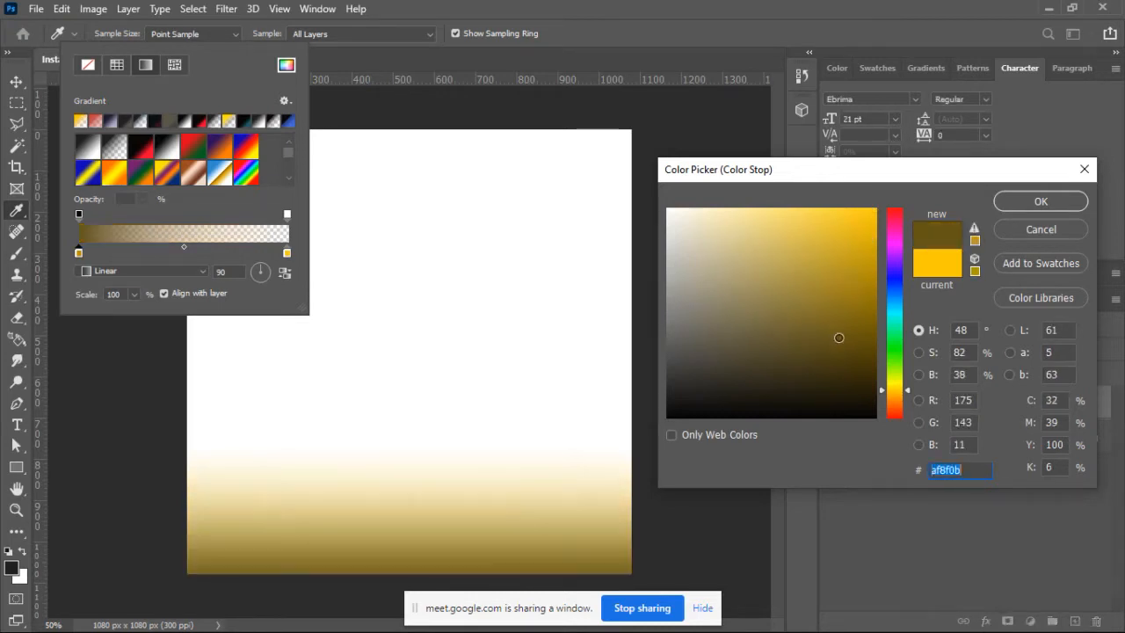
{"action": "left_click_drag", "start_coordinate": [899, 245], "coordinate": [857, 385]}
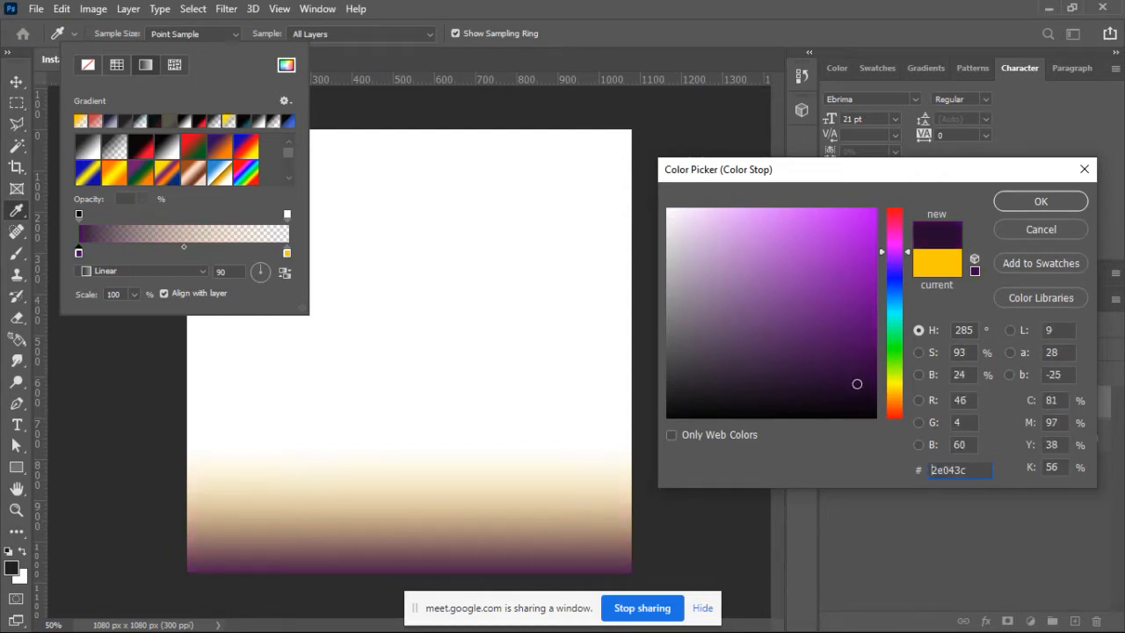
{"action": "left_click", "coordinate": [851, 309]}
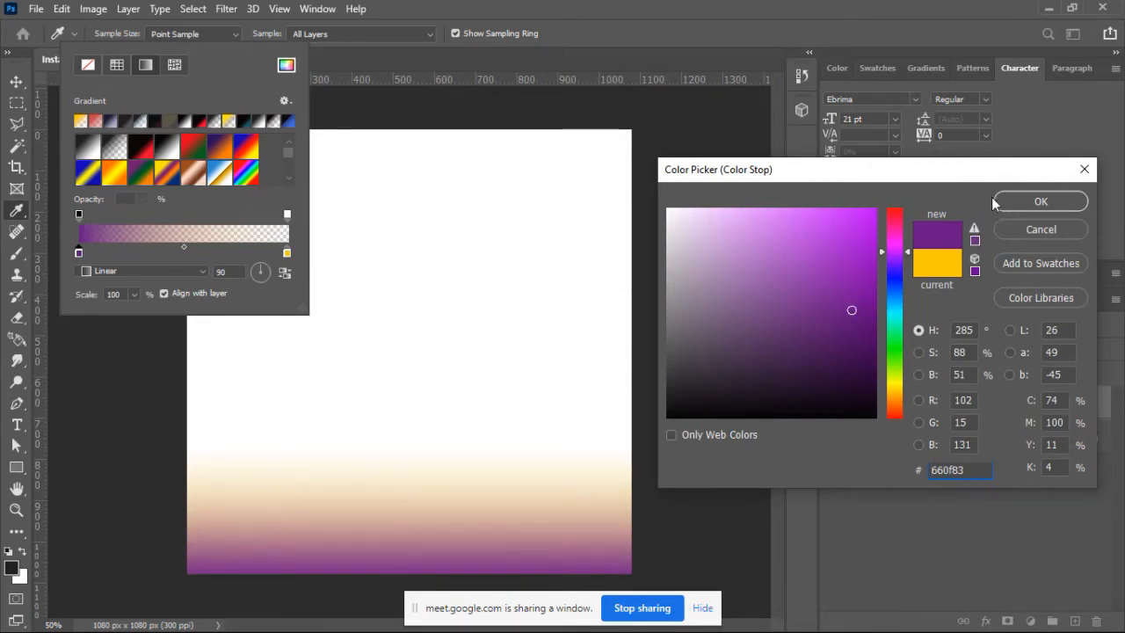
{"action": "left_click", "coordinate": [1025, 200]}
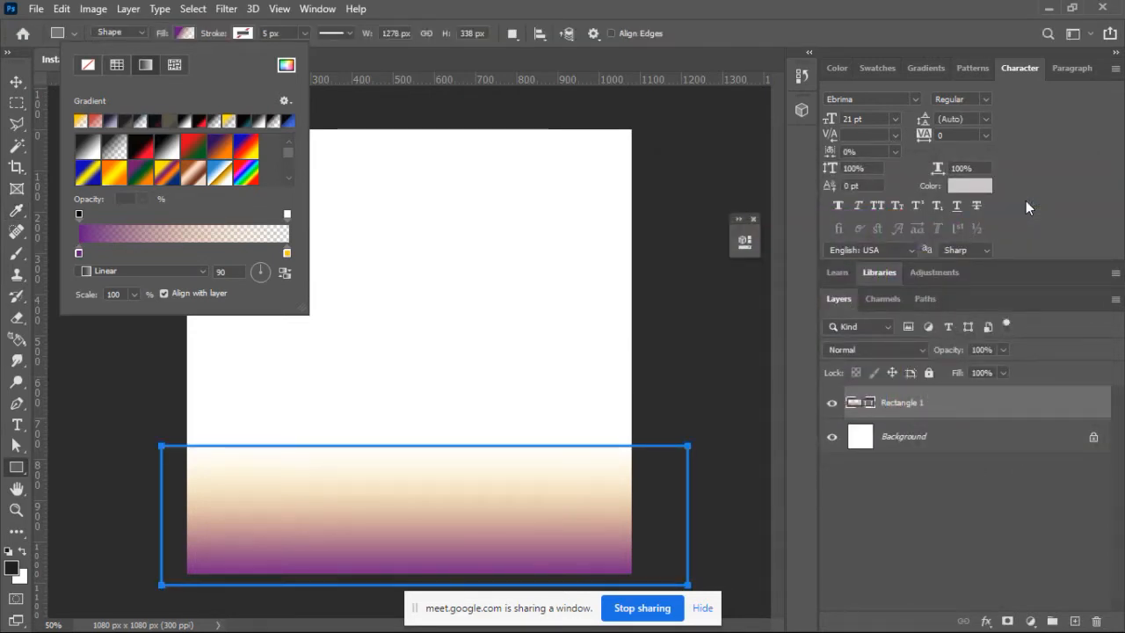
- Set the color stop at the gradient's transparent end to dark purple 290334
{"action": "double_click", "coordinate": [286, 254]}
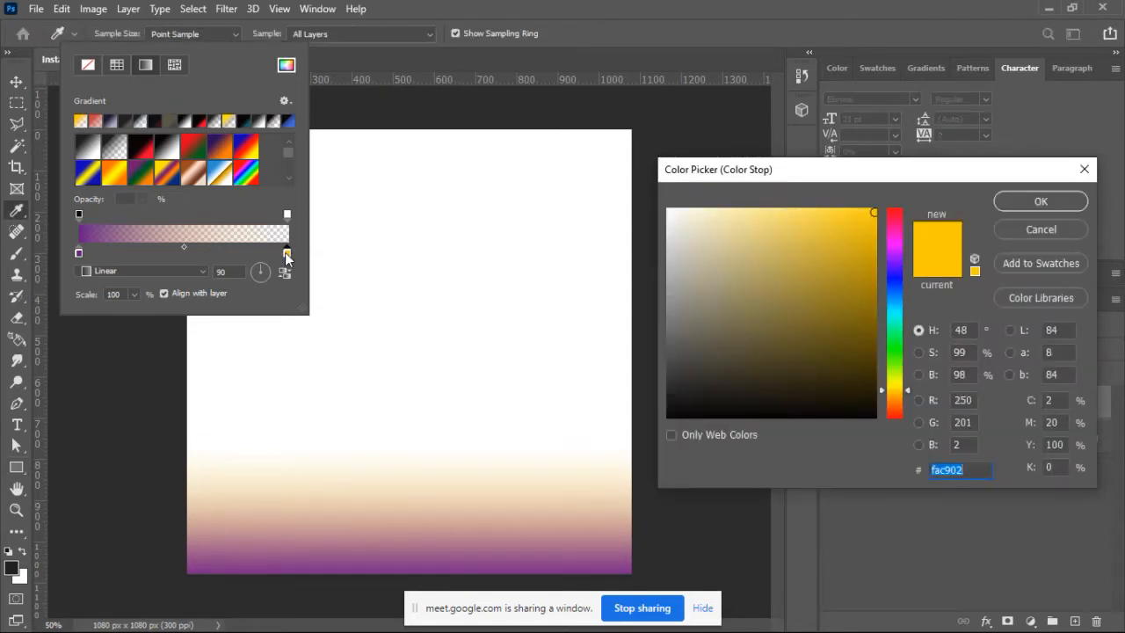
{"action": "left_click", "coordinate": [696, 223]}
{"action": "mouse_move", "coordinate": [692, 312]}
{"action": "left_mouse_down"}
{"action": "mouse_move", "coordinate": [691, 411]}
{"action": "mouse_move", "coordinate": [682, 403]}
{"action": "left_mouse_up"}
{"action": "left_click", "coordinate": [682, 405]}
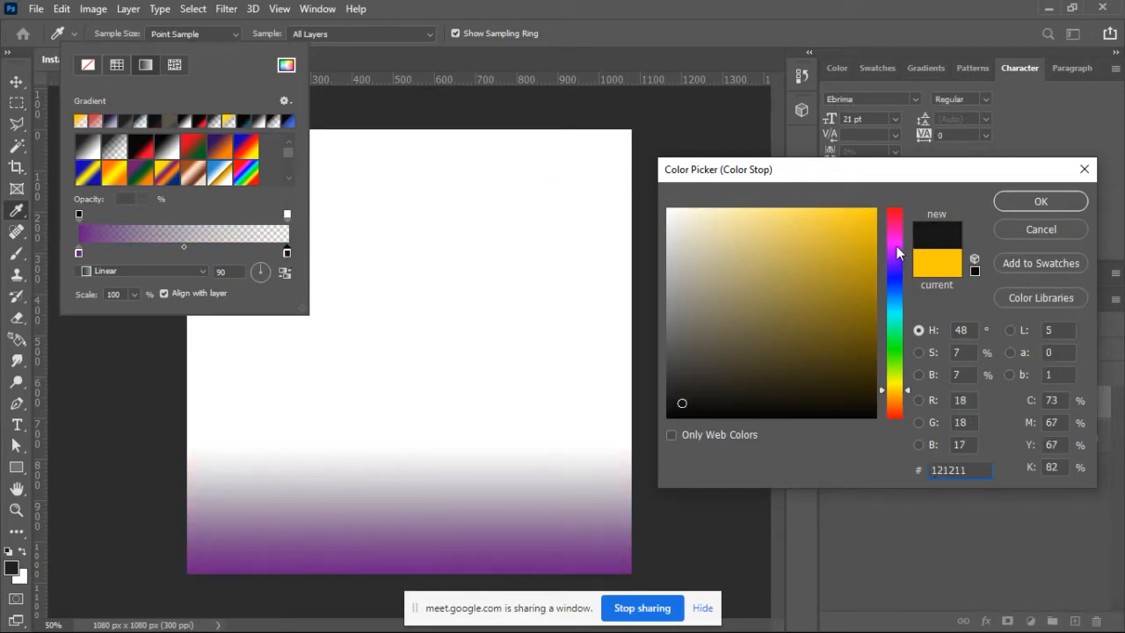
{"action": "left_click", "coordinate": [896, 246]}
{"action": "mouse_move", "coordinate": [865, 246]}
{"action": "left_mouse_down"}
{"action": "mouse_move", "coordinate": [820, 316]}
{"action": "mouse_move", "coordinate": [811, 290]}
{"action": "mouse_move", "coordinate": [823, 316]}
{"action": "mouse_move", "coordinate": [793, 282]}
{"action": "mouse_move", "coordinate": [812, 299]}
{"action": "mouse_move", "coordinate": [823, 270]}
{"action": "mouse_move", "coordinate": [805, 343]}
{"action": "mouse_move", "coordinate": [806, 214]}
{"action": "mouse_move", "coordinate": [795, 278]}
{"action": "mouse_move", "coordinate": [831, 314]}
{"action": "mouse_move", "coordinate": [830, 284]}
{"action": "left_mouse_up"}
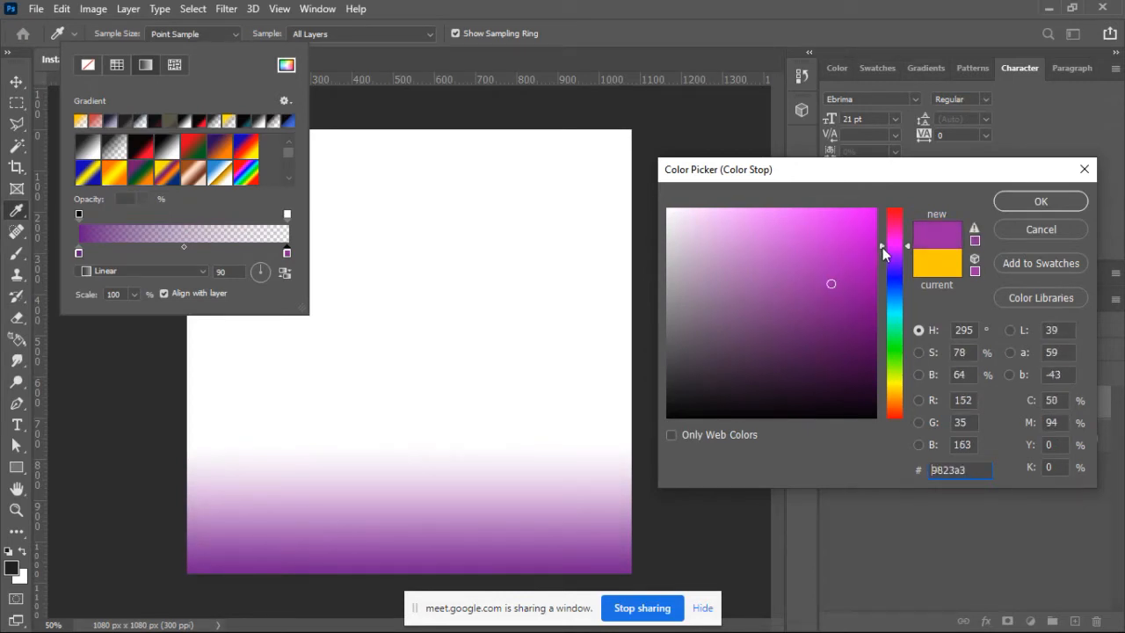
{"action": "left_click_drag", "start_coordinate": [882, 247], "coordinate": [885, 276]}
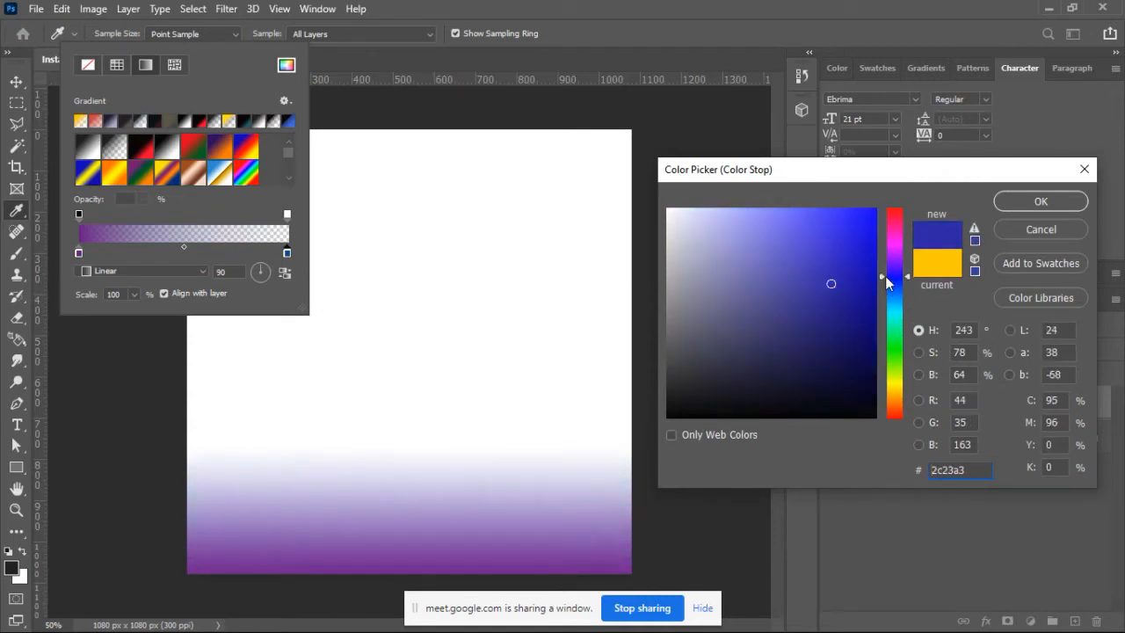
{"action": "left_click_drag", "start_coordinate": [885, 276], "coordinate": [885, 250]}
{"action": "left_click_drag", "start_coordinate": [832, 283], "coordinate": [863, 376]}
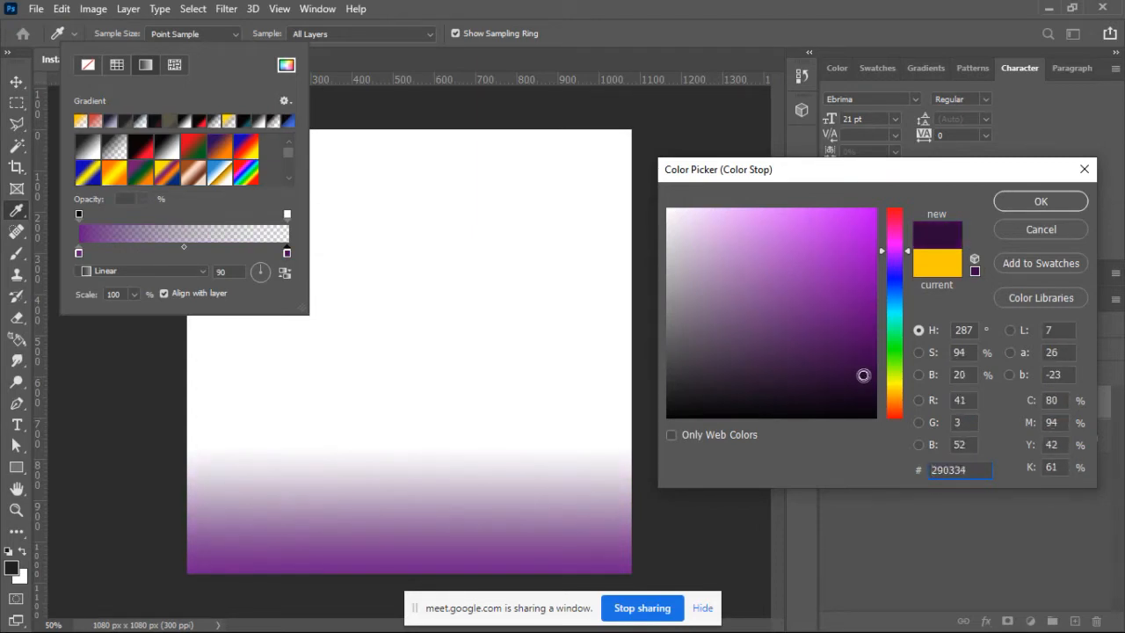
{"action": "left_click", "coordinate": [1042, 202]}
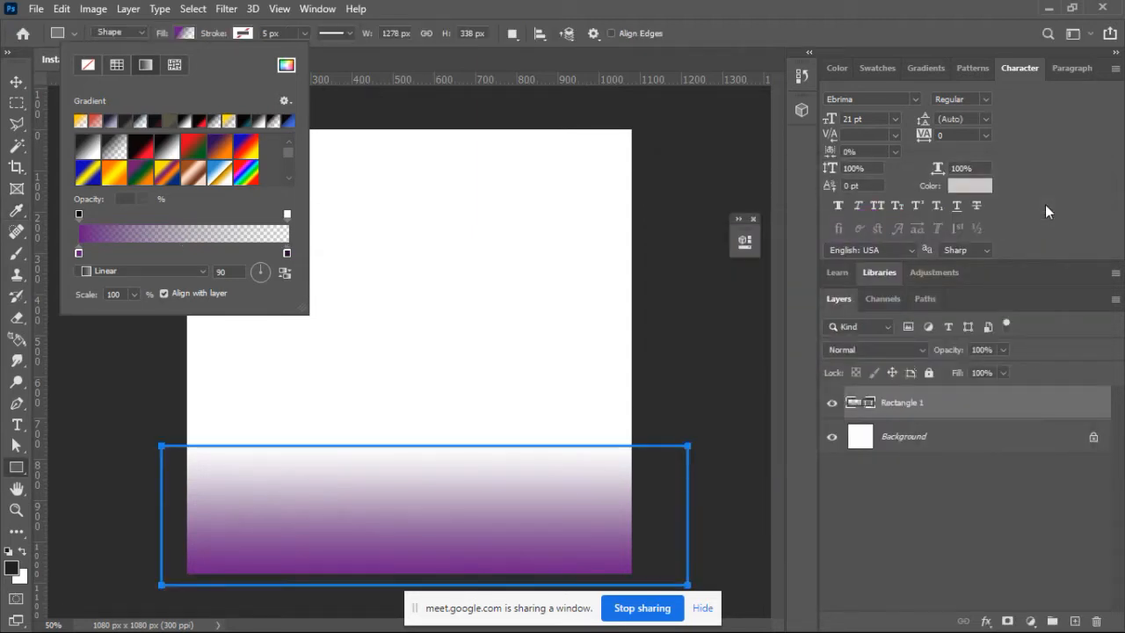
- Move the gradient rectangle slightly up and left so its lower edge meets the bottom edge of the canvas
{"action": "left_click", "coordinate": [17, 82]}
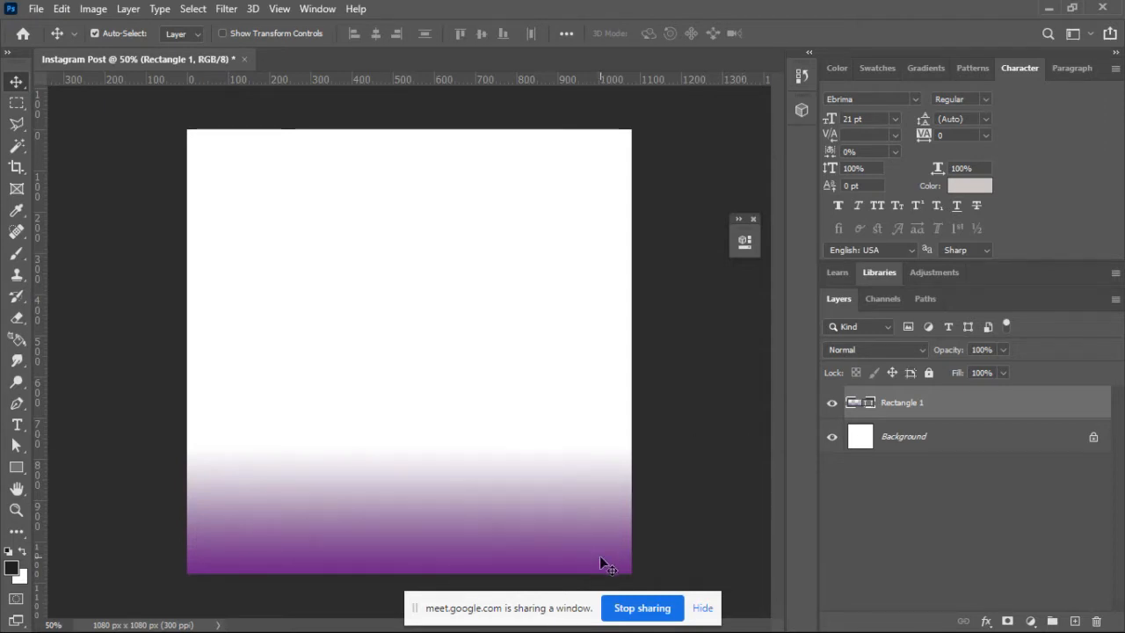
{"action": "mouse_move", "coordinate": [600, 556]}
{"action": "left_mouse_down"}
{"action": "mouse_move", "coordinate": [593, 426]}
{"action": "mouse_move", "coordinate": [599, 556]}
{"action": "left_mouse_up"}
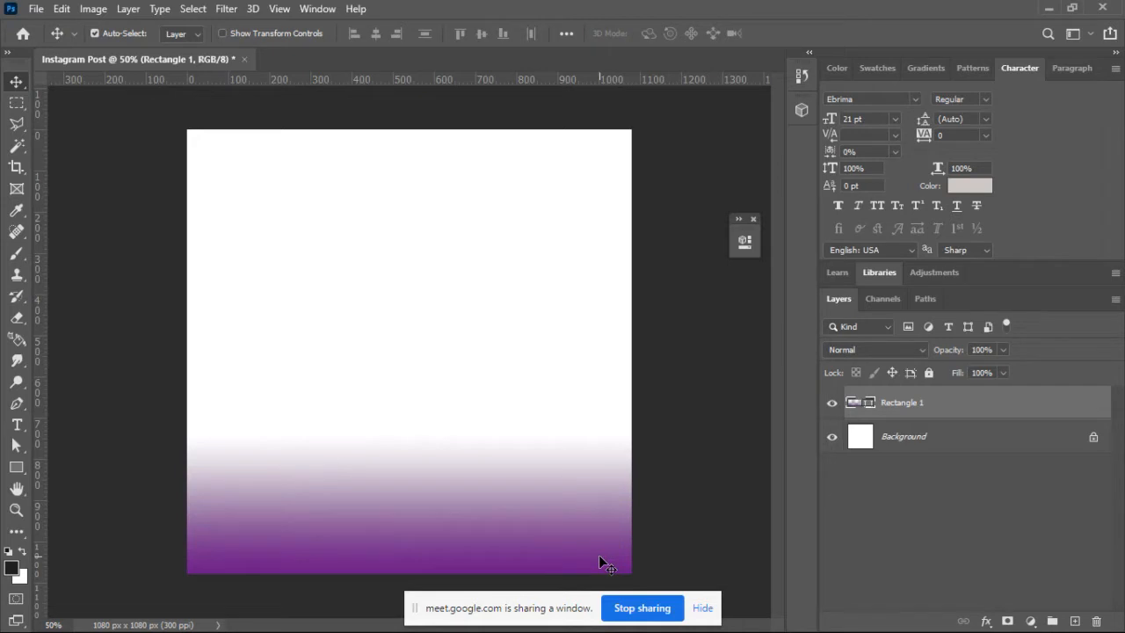
{"action": "key", "text": "ctrl"}
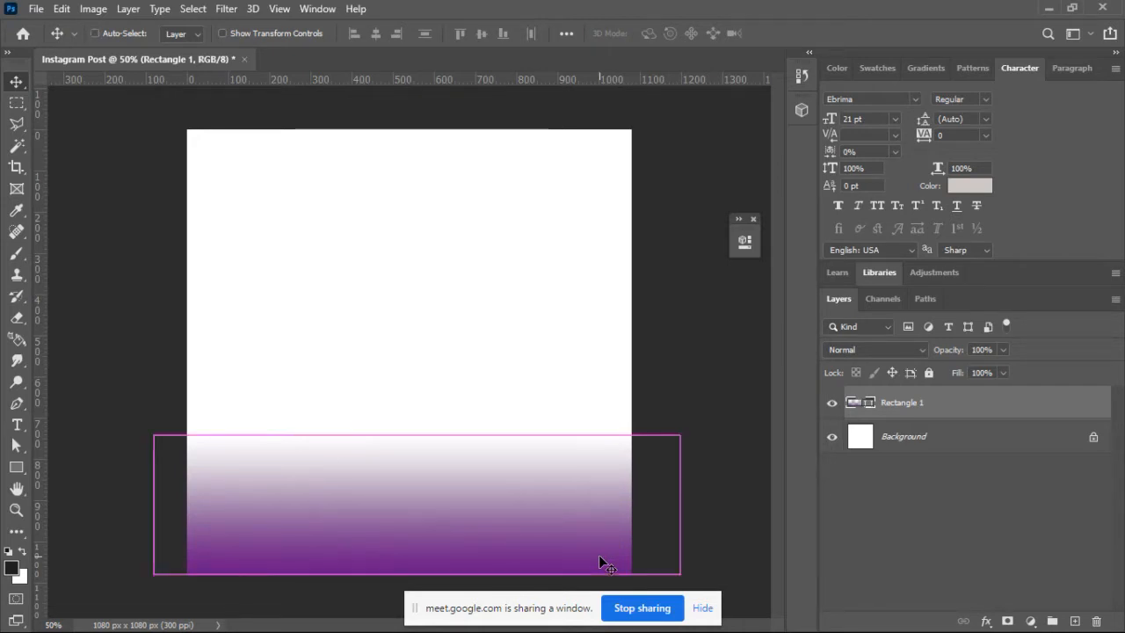
{"action": "key", "text": "ctrl+t"}
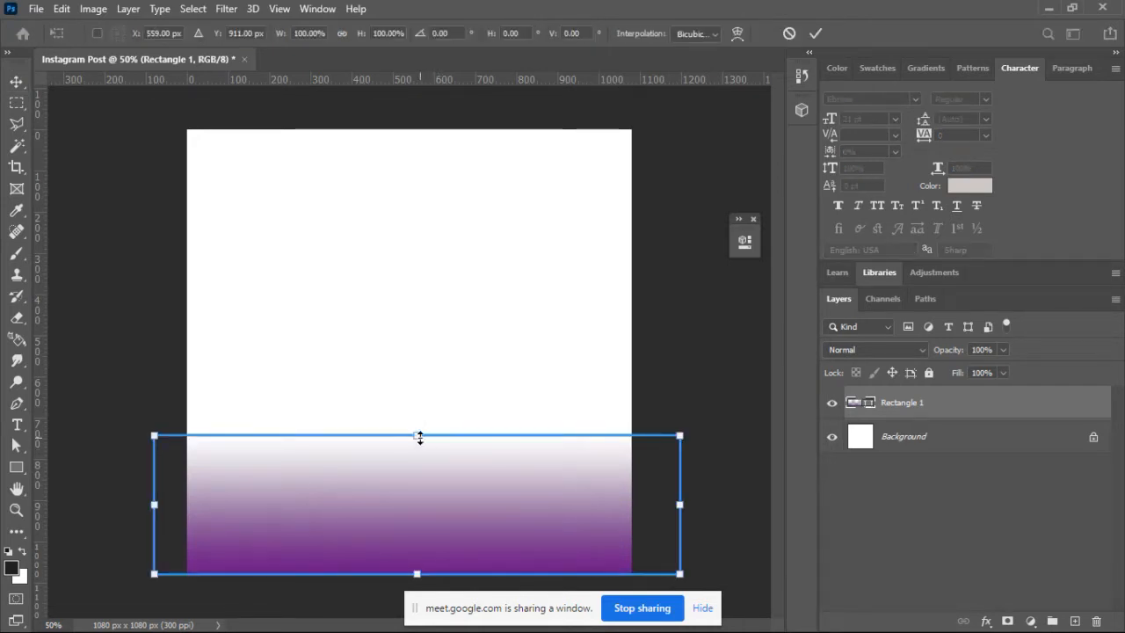
{"action": "left_click_drag", "start_coordinate": [419, 436], "coordinate": [420, 345]}
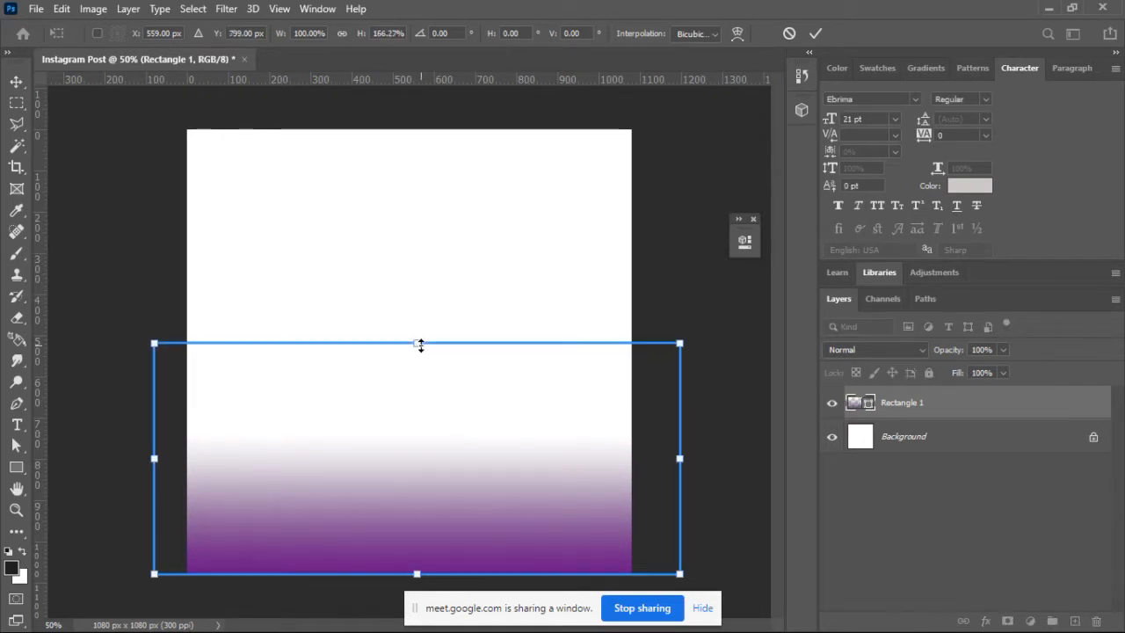
{"action": "left_click_drag", "start_coordinate": [420, 345], "coordinate": [427, 486]}
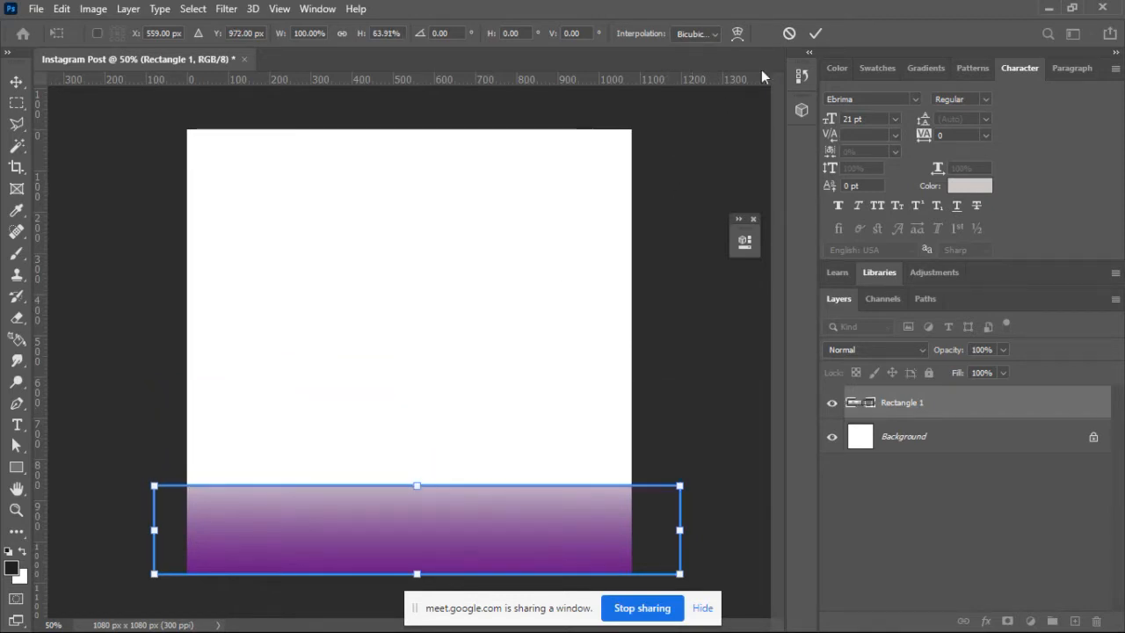
{"action": "left_click", "coordinate": [789, 35]}
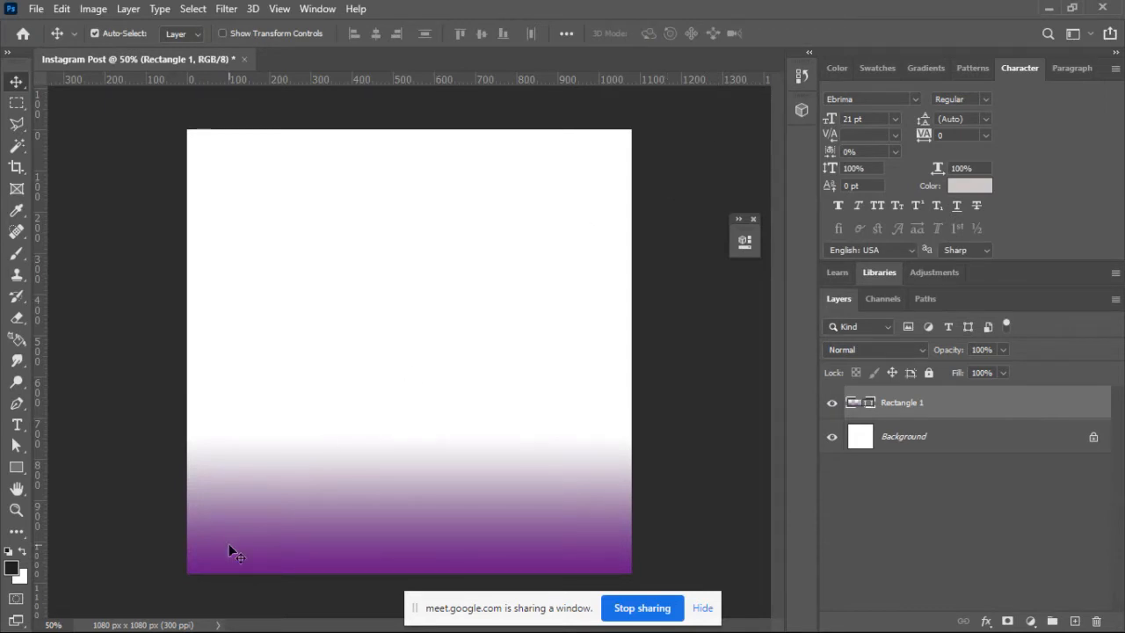
{"action": "key", "text": "ctrl+t"}
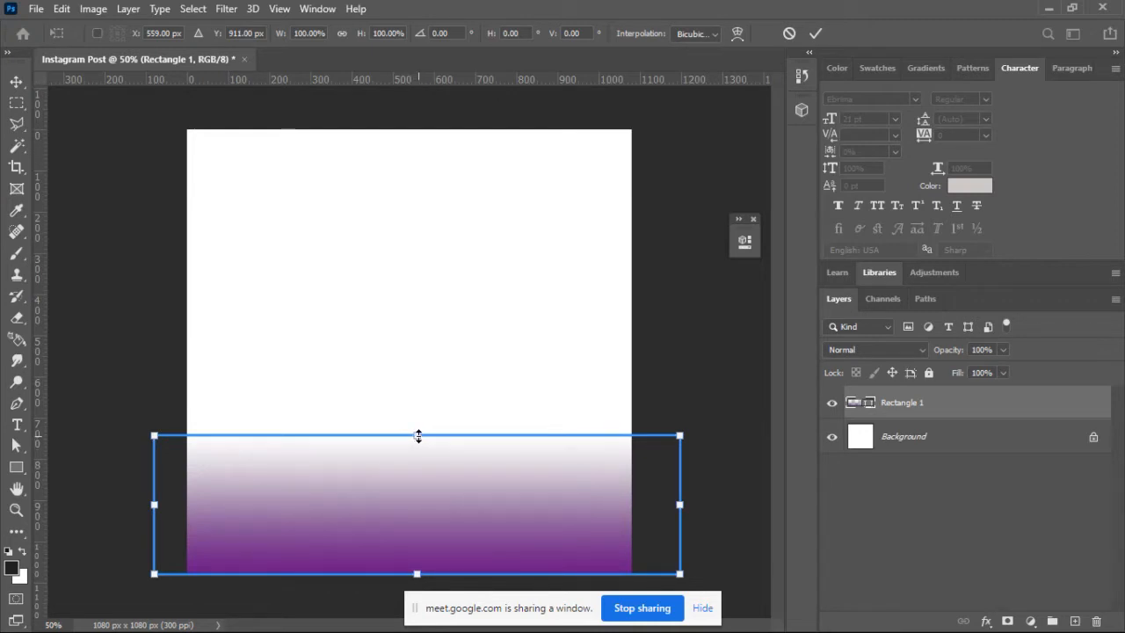
{"action": "mouse_move", "coordinate": [418, 435]}
{"action": "left_mouse_down"}
{"action": "mouse_move", "coordinate": [431, 380]}
{"action": "mouse_move", "coordinate": [429, 419]}
{"action": "left_mouse_up"}
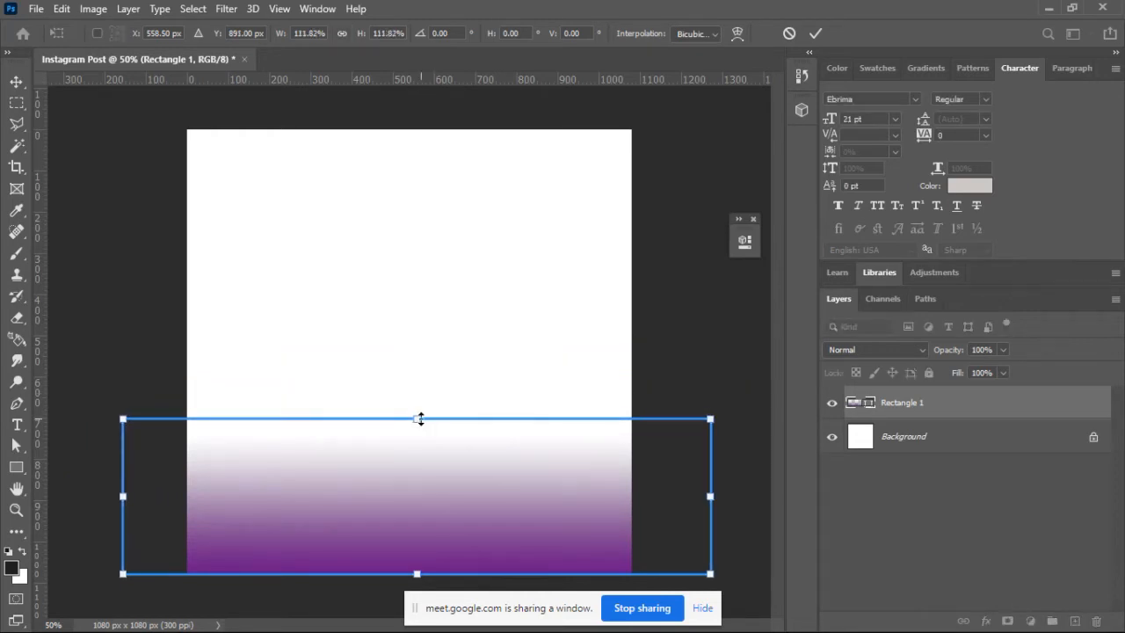
{"action": "mouse_move", "coordinate": [421, 420]}
{"action": "left_mouse_down"}
{"action": "mouse_move", "coordinate": [418, 464]}
{"action": "mouse_move", "coordinate": [419, 307]}
{"action": "mouse_move", "coordinate": [420, 507]}
{"action": "mouse_move", "coordinate": [425, 400]}
{"action": "left_mouse_up"}
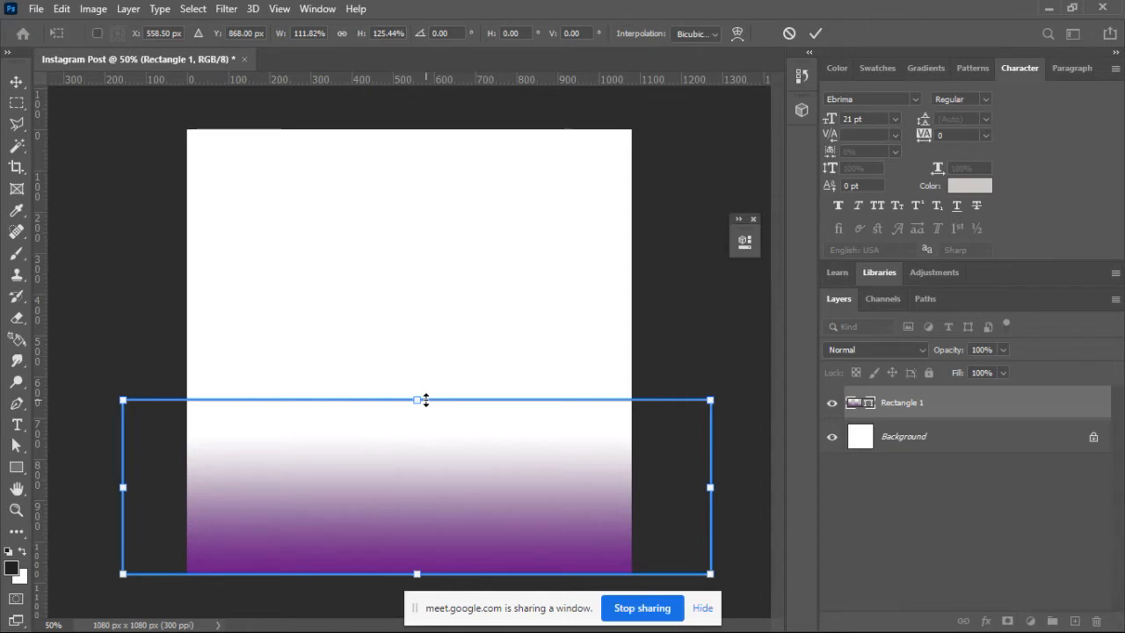
{"action": "mouse_move", "coordinate": [425, 400]}
{"action": "left_mouse_down"}
{"action": "mouse_move", "coordinate": [437, 331]}
{"action": "mouse_move", "coordinate": [435, 414]}
{"action": "mouse_move", "coordinate": [437, 401]}
{"action": "left_mouse_up"}
{"action": "key", "text": "Return"}
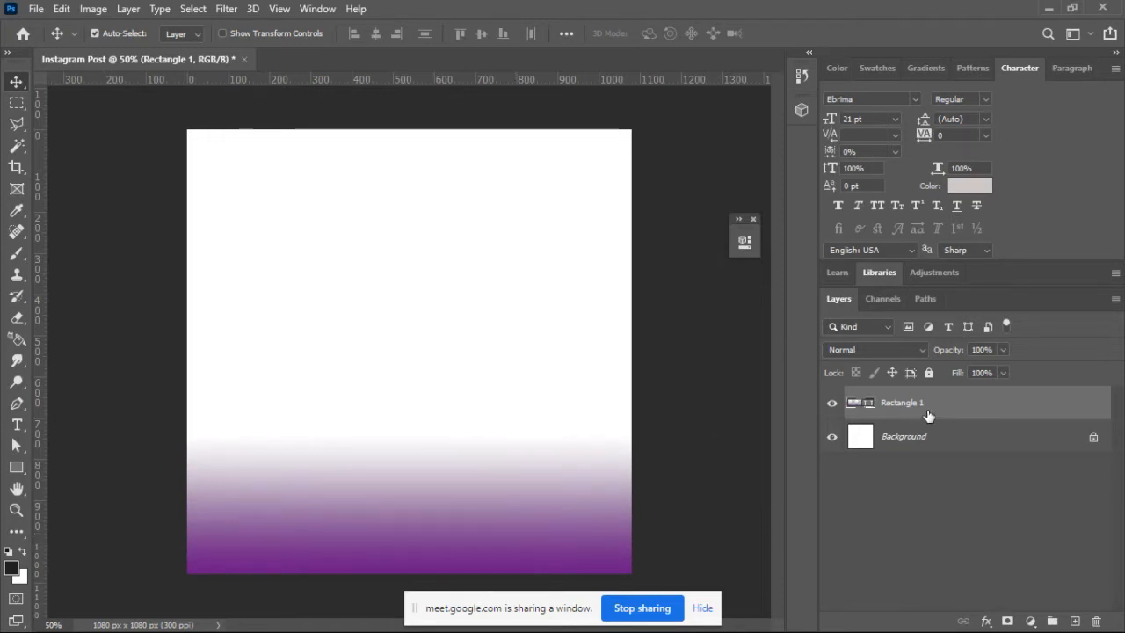
- Unlock the white Background layer so it becomes a regular, editable layer
{"action": "left_click", "coordinate": [1095, 434]}
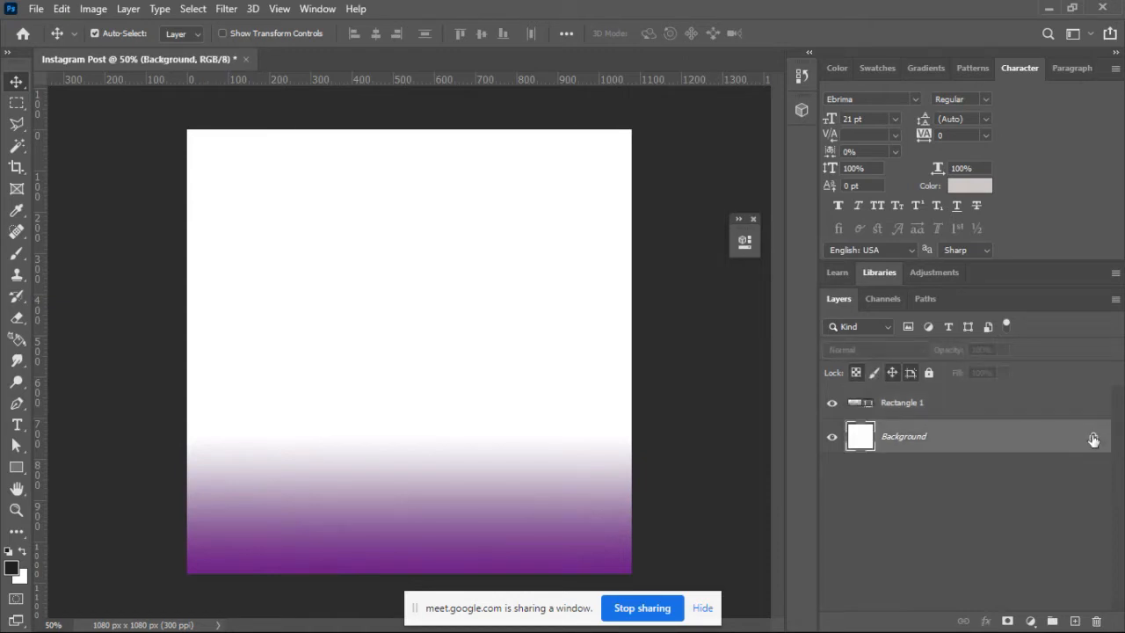
{"action": "left_click", "coordinate": [1094, 438]}
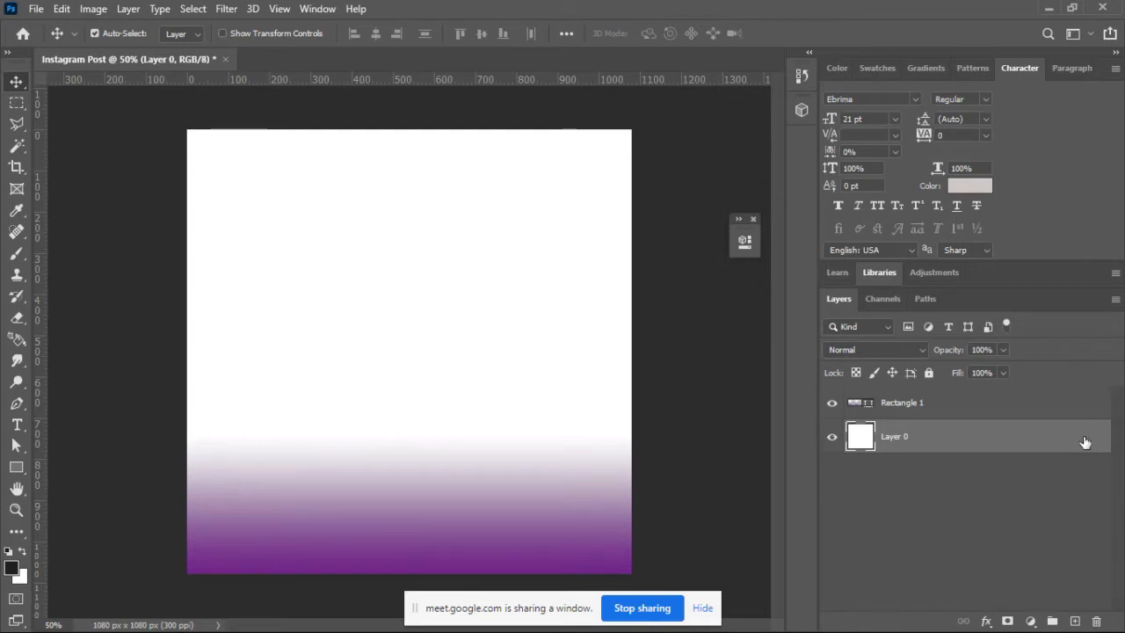
- Fully lock the white base layer and unlock it again
{"action": "left_click", "coordinate": [928, 372]}
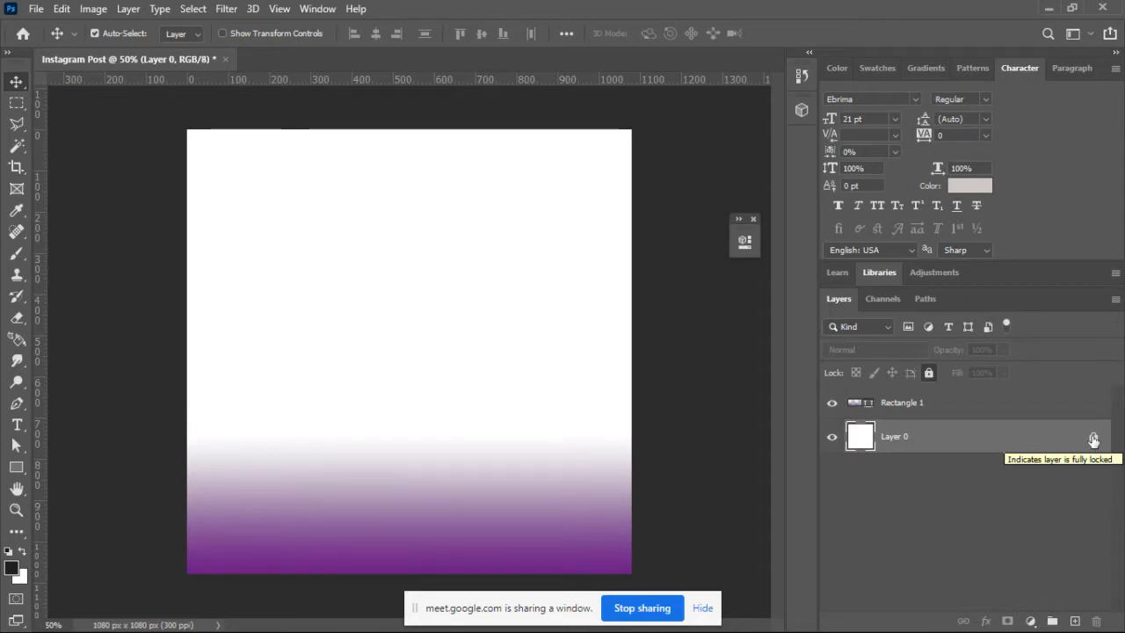
{"action": "left_click", "coordinate": [831, 441]}
{"action": "left_click", "coordinate": [832, 441]}
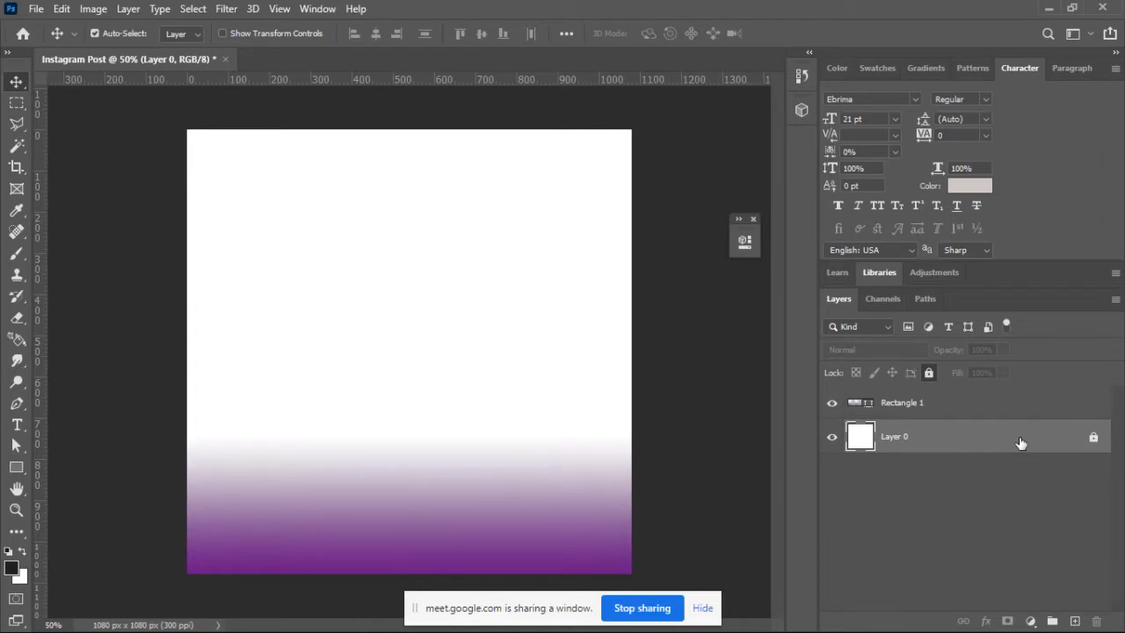
{"action": "left_click", "coordinate": [1094, 439]}
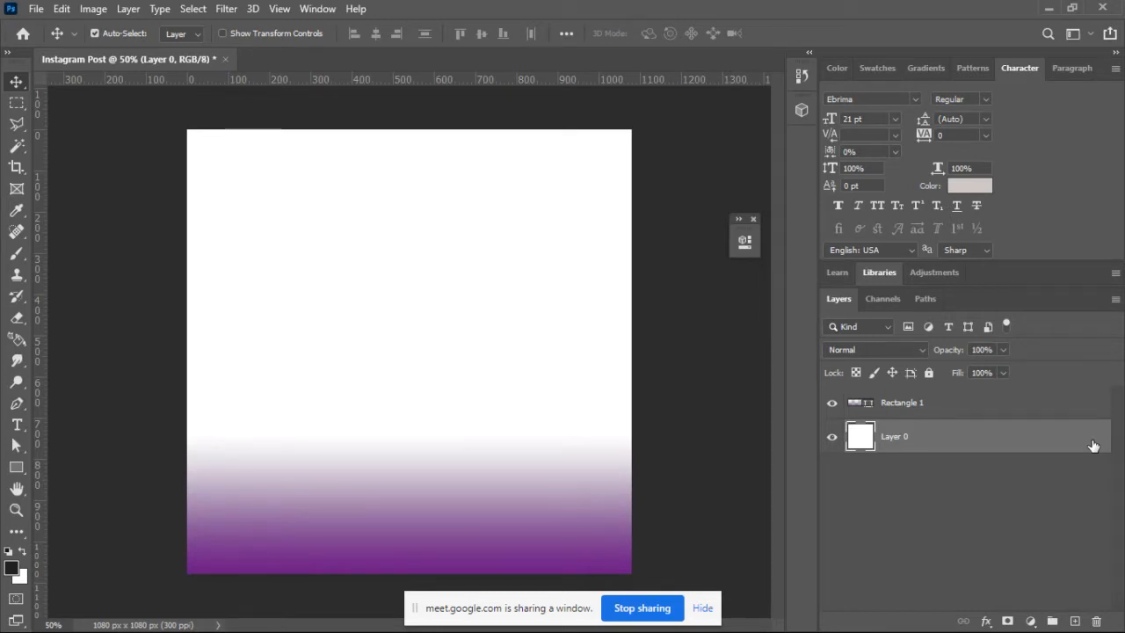
- Put the white base layer into its own group, name the group "background" and collapse it
{"action": "key", "text": "ctrl"}
{"action": "key", "text": "ctrl+g"}
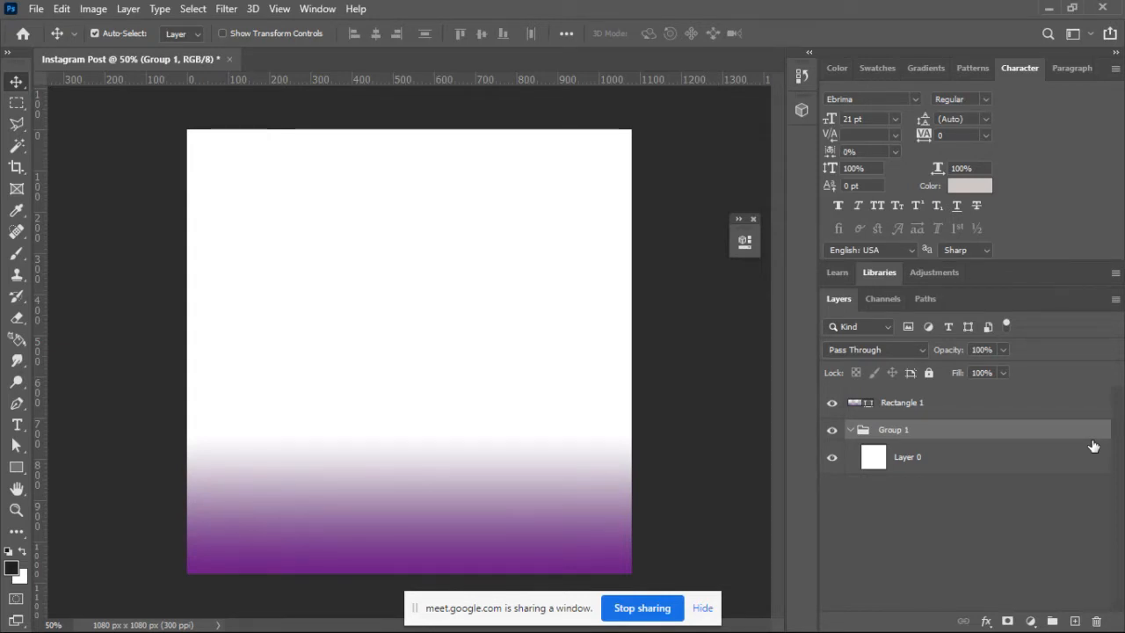
{"action": "double_click", "coordinate": [892, 431]}
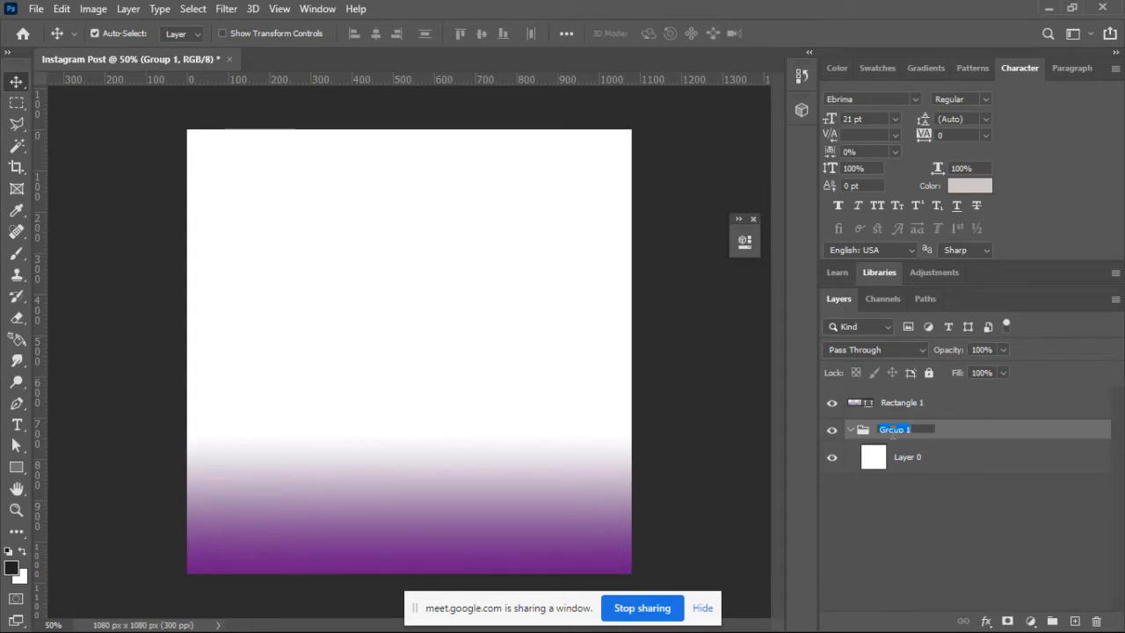
{"action": "type", "text": "back"}
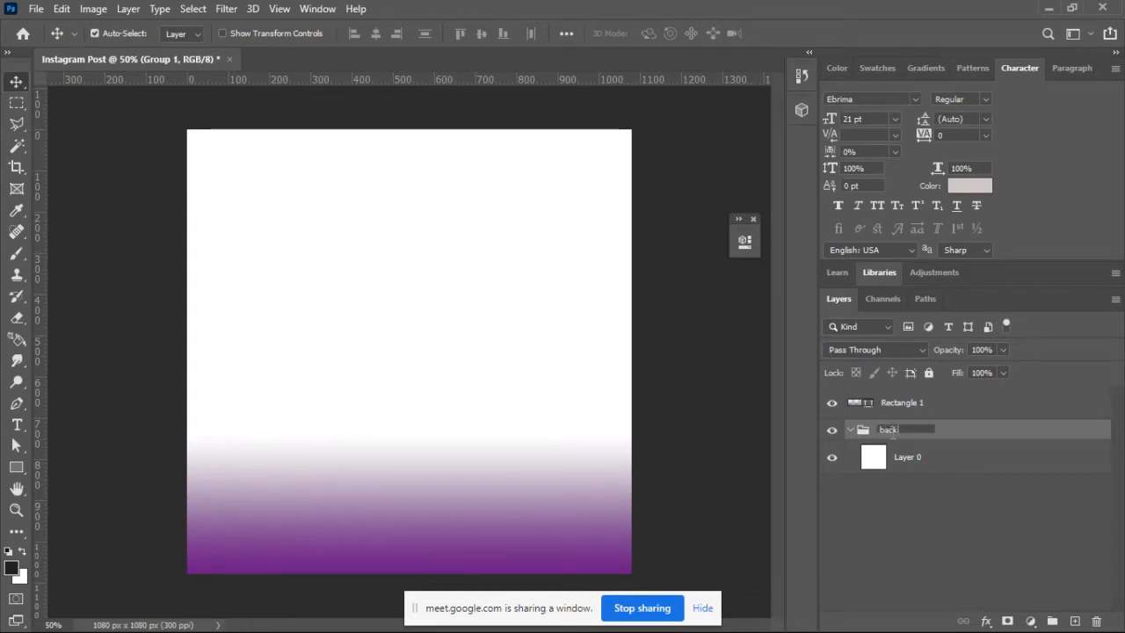
{"action": "type", "text": "dround"}
{"action": "key", "text": "Return"}
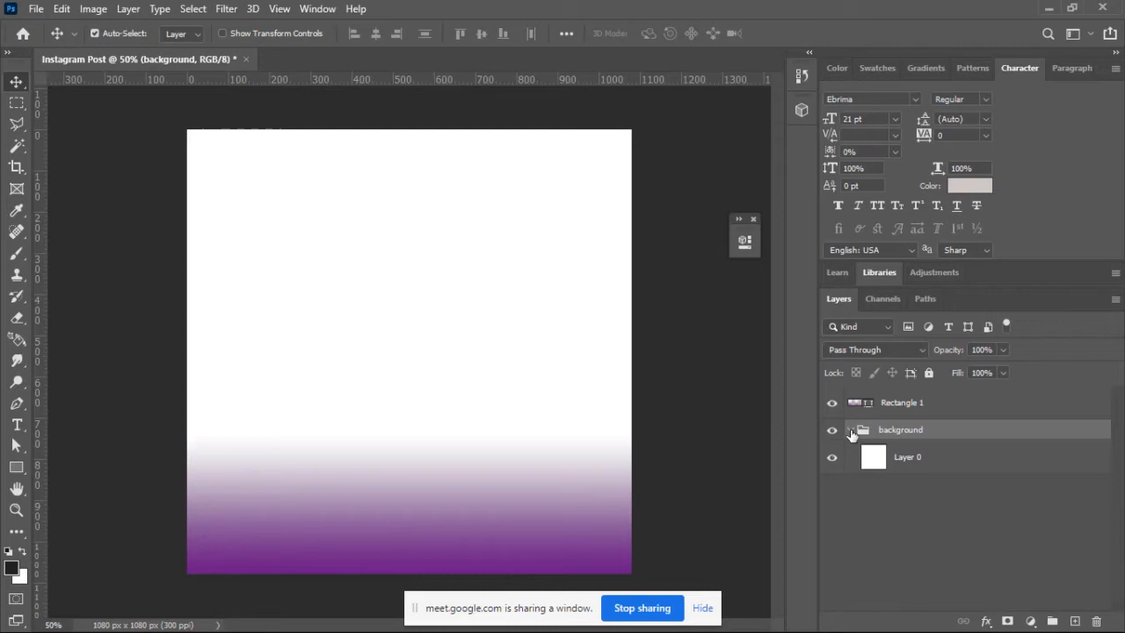
{"action": "left_click", "coordinate": [849, 430]}
- Put the gradient rectangle layer into its own collapsed group and name the group "design"
{"action": "left_click", "coordinate": [896, 412]}
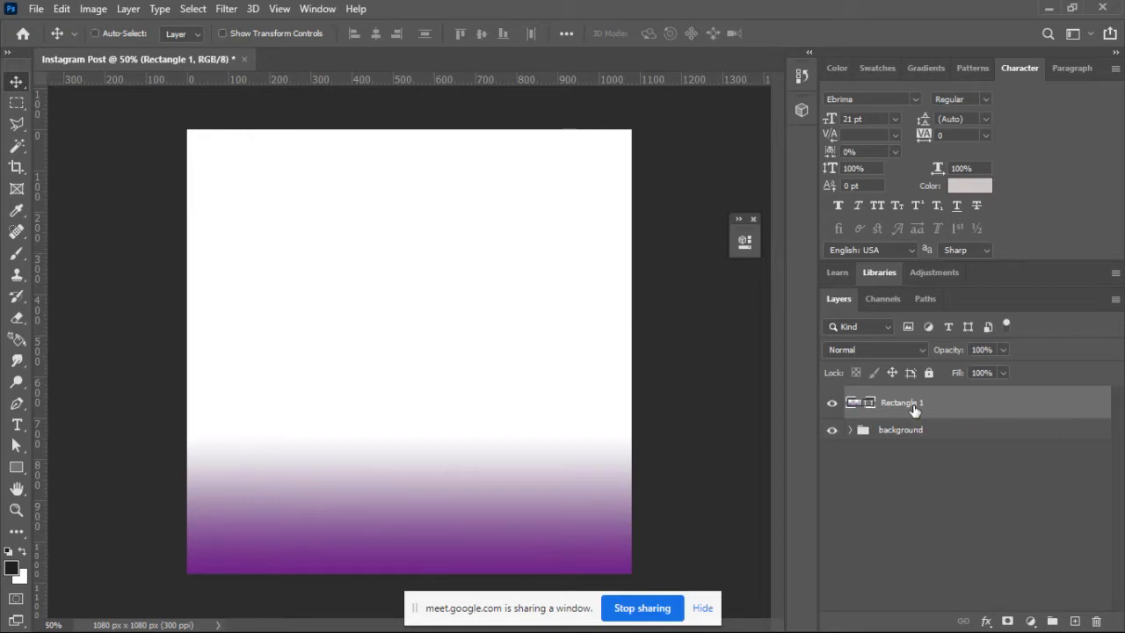
{"action": "key", "text": "ctrl+g"}
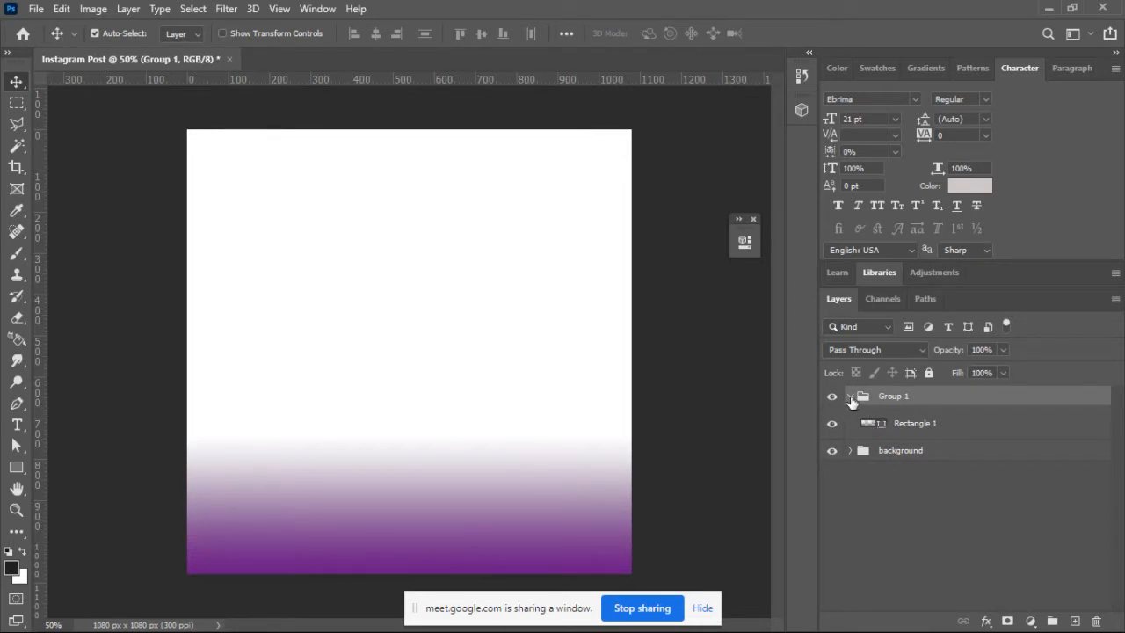
{"action": "left_click", "coordinate": [849, 397]}
{"action": "double_click", "coordinate": [890, 397]}
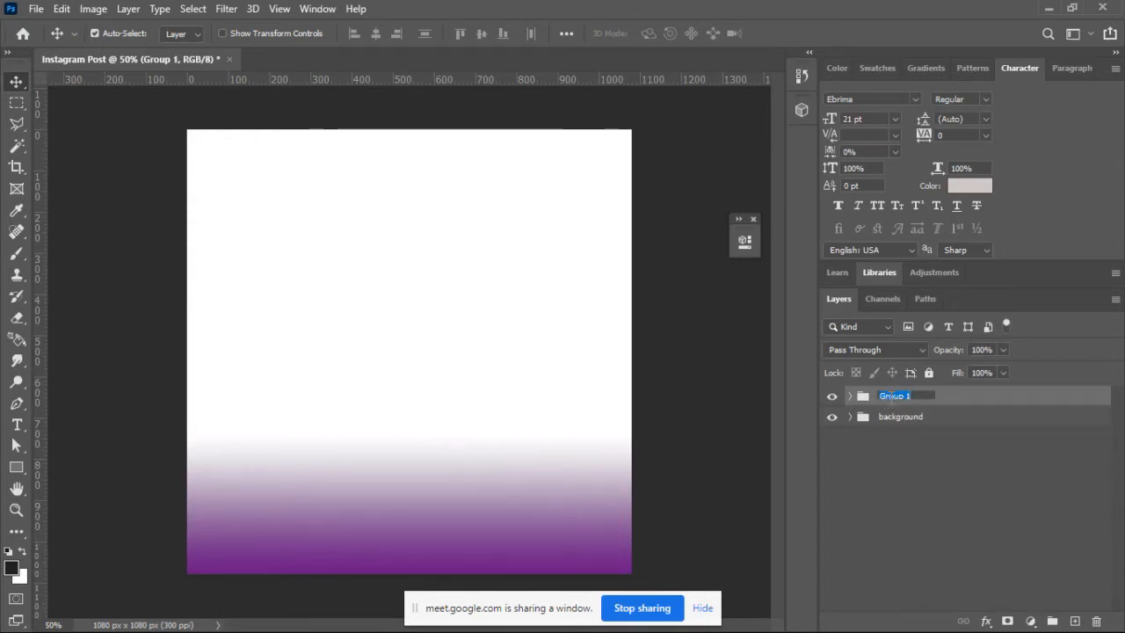
{"action": "type", "text": "design"}
{"action": "key", "text": "Return"}
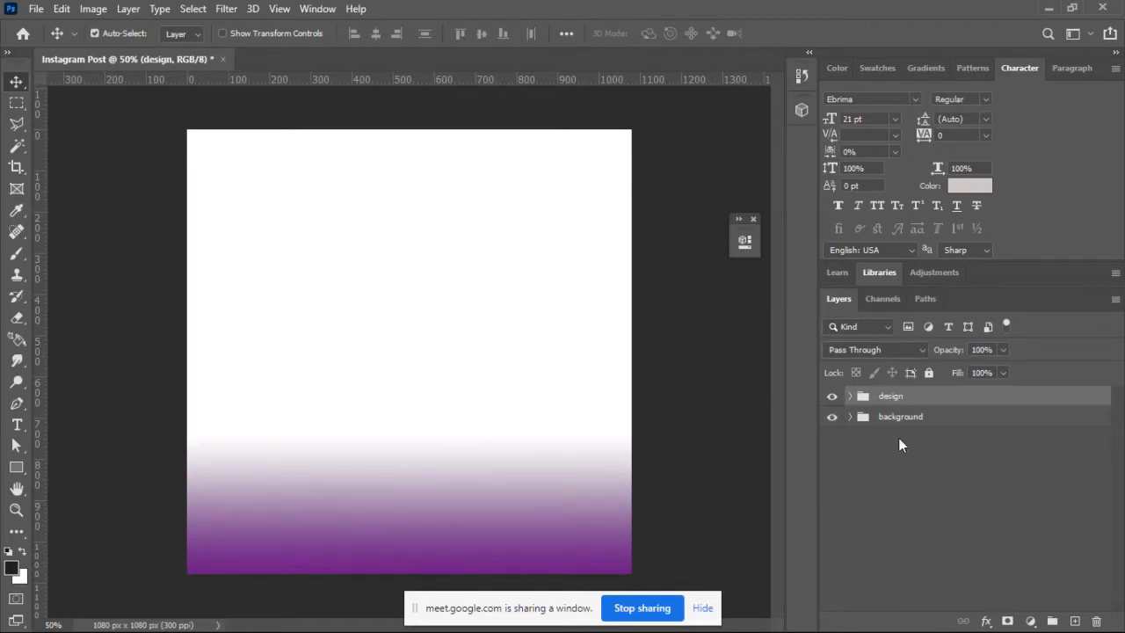
{"action": "left_click", "coordinate": [899, 438]}
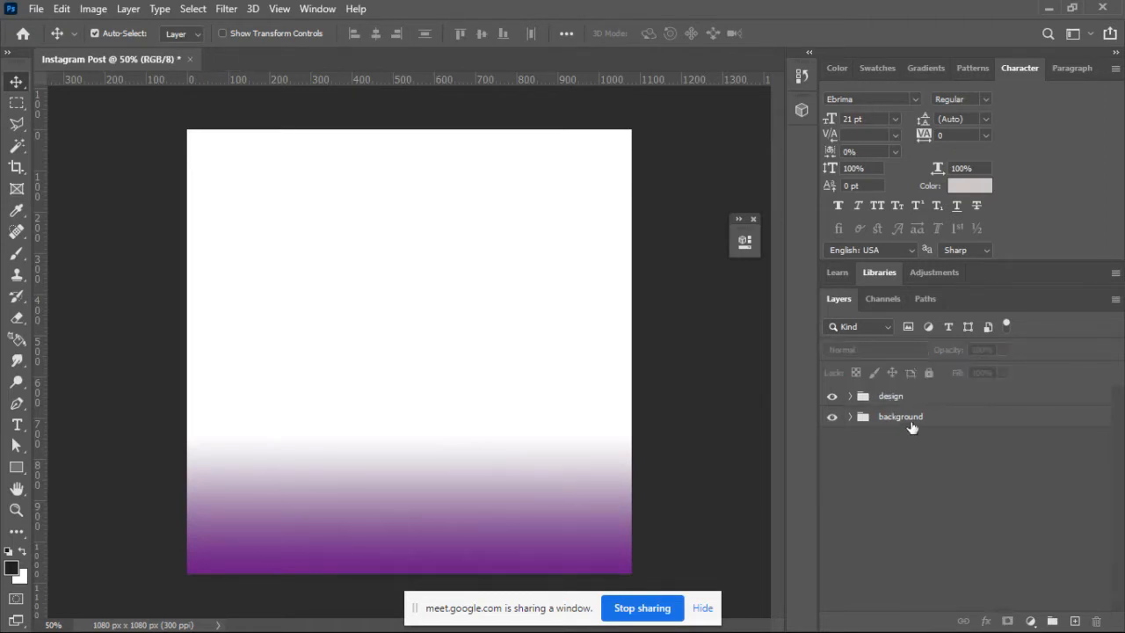
{"action": "left_click", "coordinate": [911, 425]}
{"action": "left_click", "coordinate": [915, 401]}
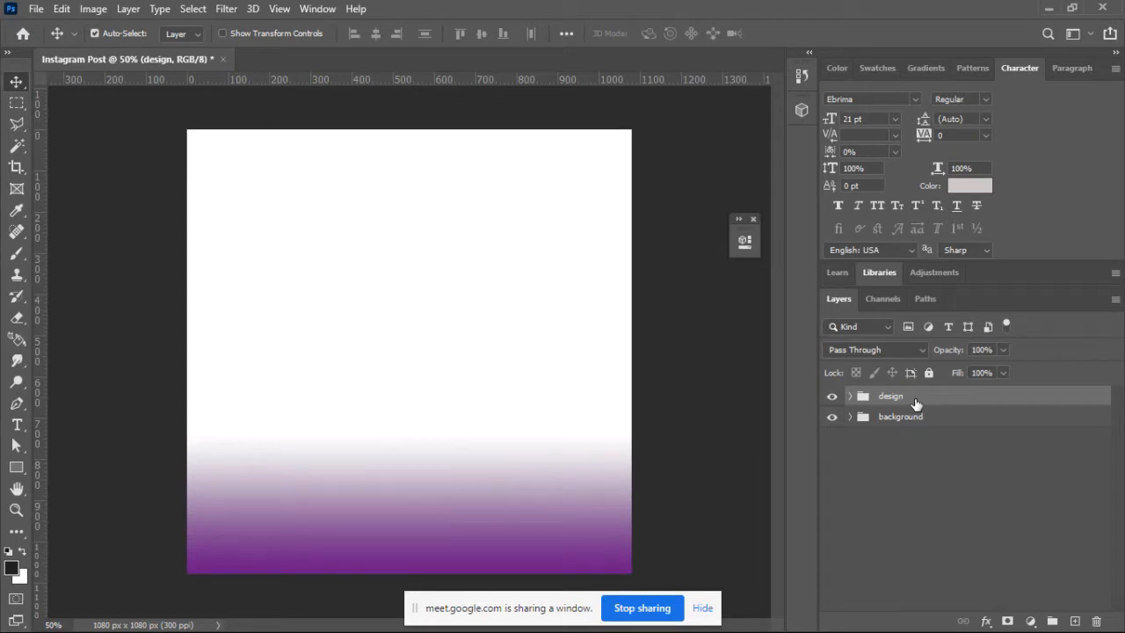
{"action": "left_click", "coordinate": [909, 443]}
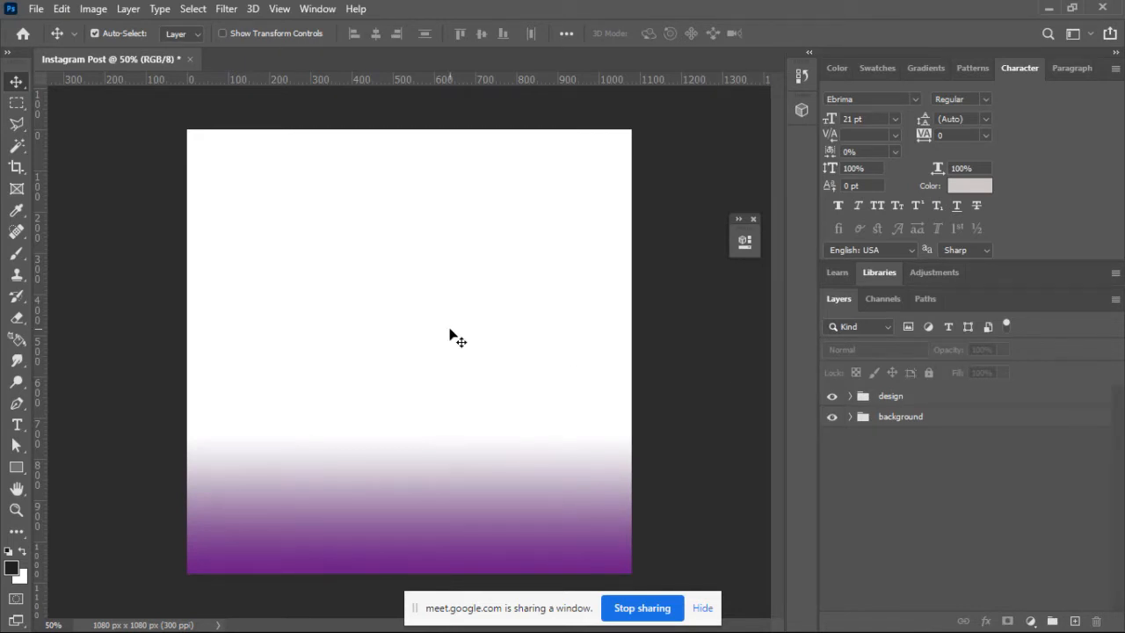
- Place the photo _DSC2451 as an embedded image directly above the gradient rectangle in the design group
{"action": "left_click", "coordinate": [297, 551]}
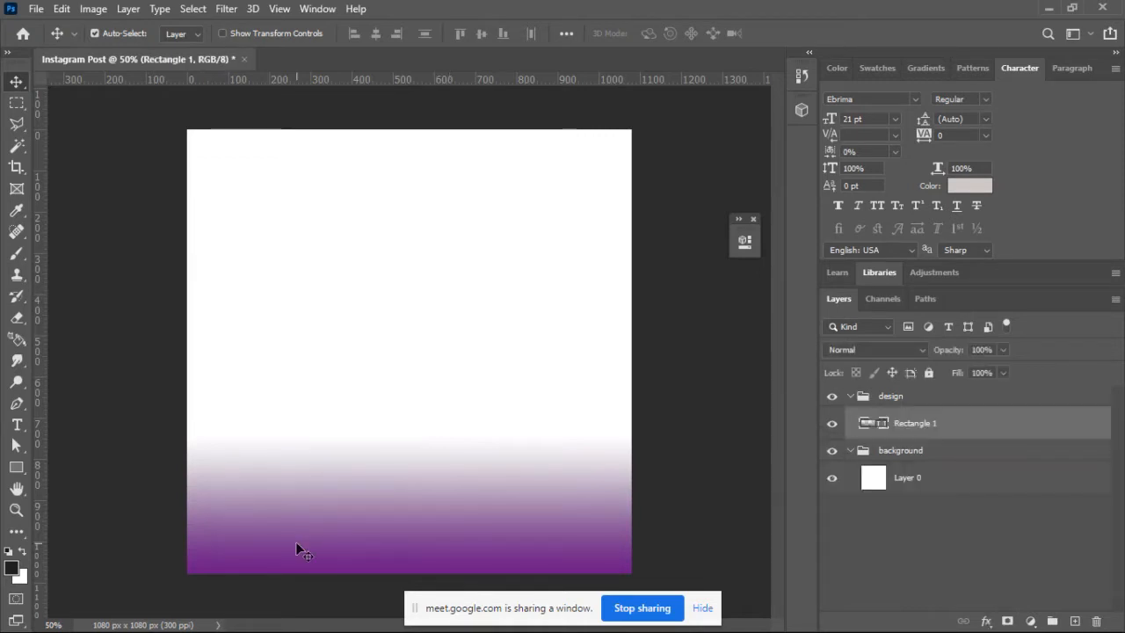
{"action": "left_click", "coordinate": [36, 10]}
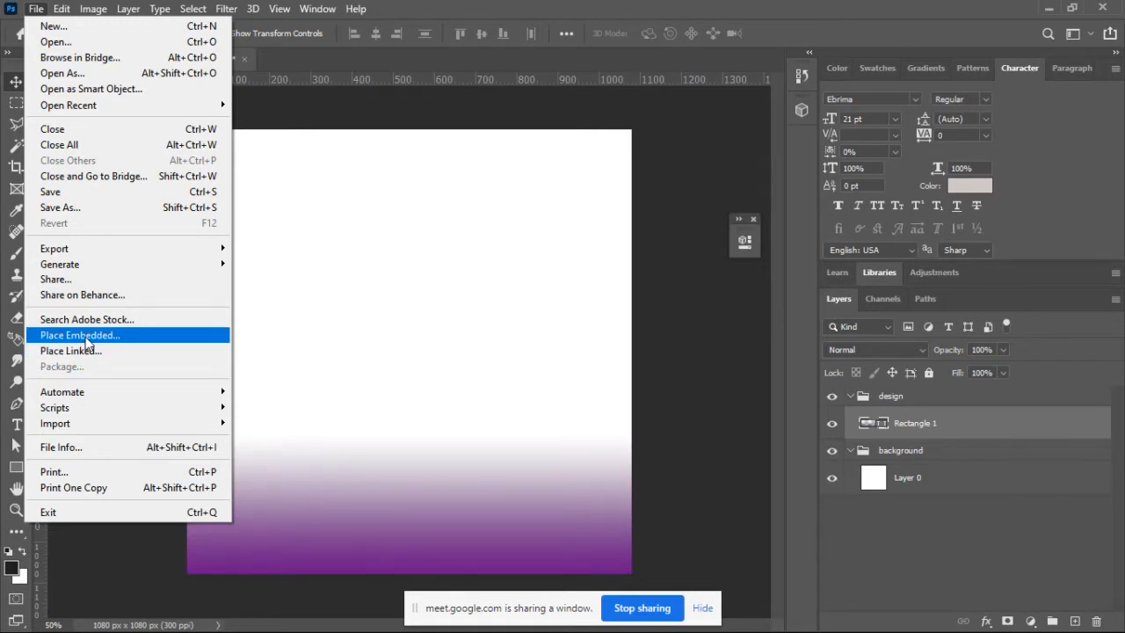
{"action": "left_click", "coordinate": [88, 339]}
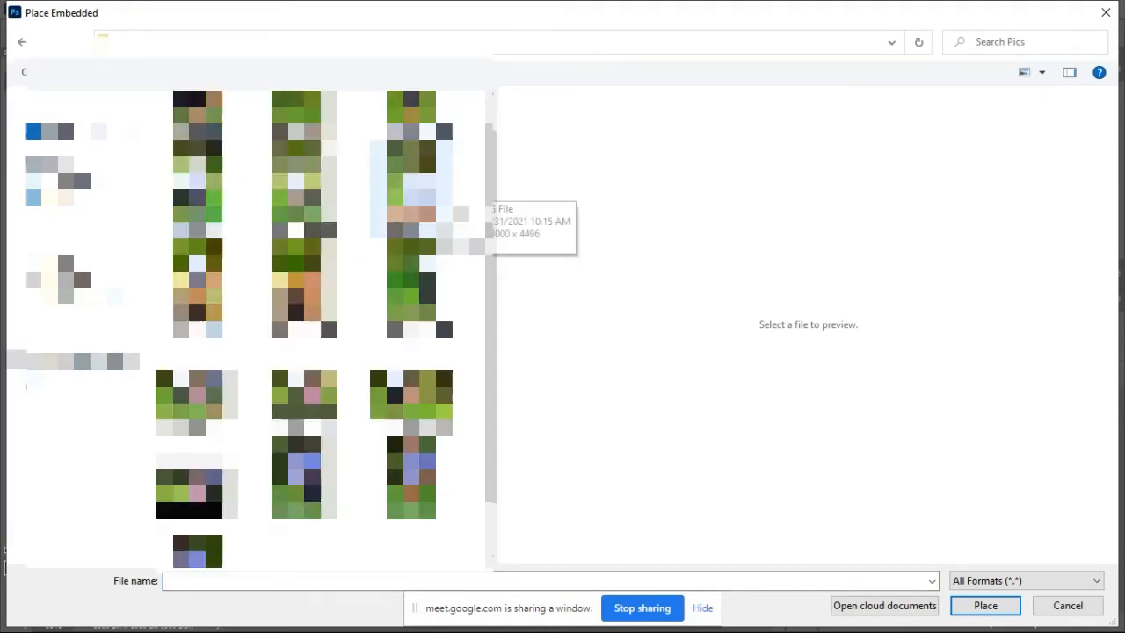
{"action": "left_click", "coordinate": [422, 188]}
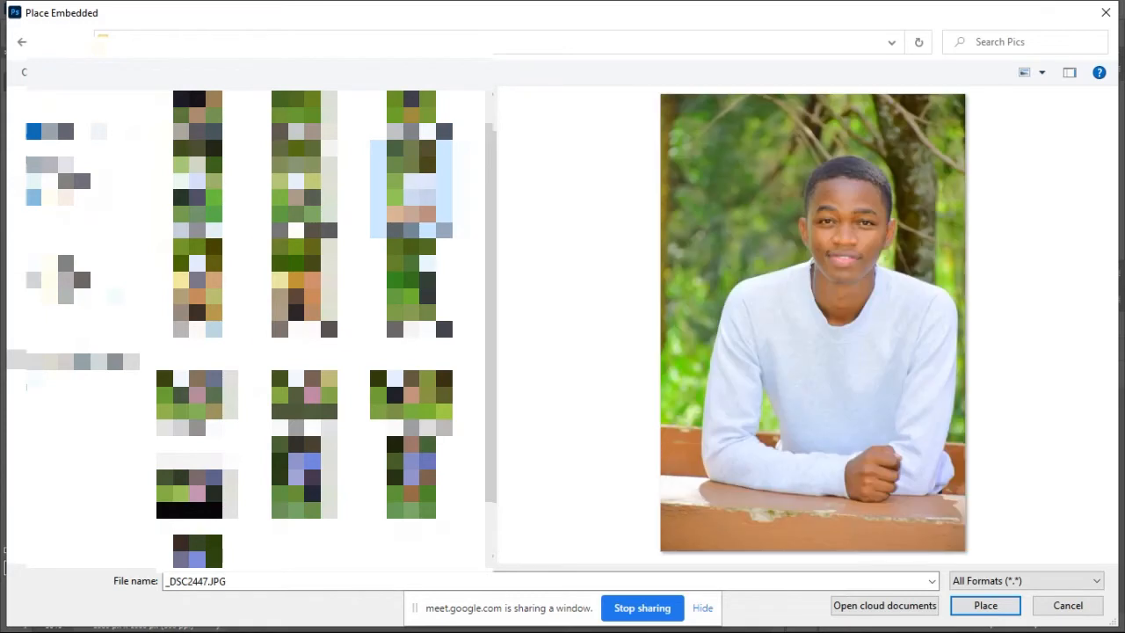
{"action": "left_click", "coordinate": [304, 286]}
{"action": "double_click", "coordinate": [311, 289]}
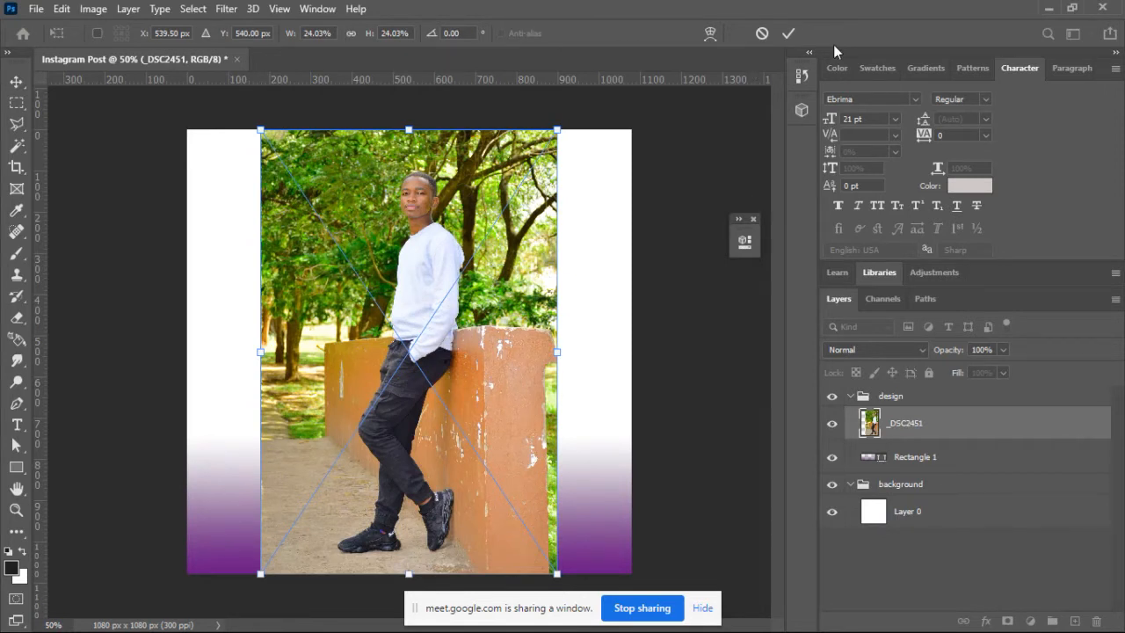
{"action": "left_click", "coordinate": [788, 35]}
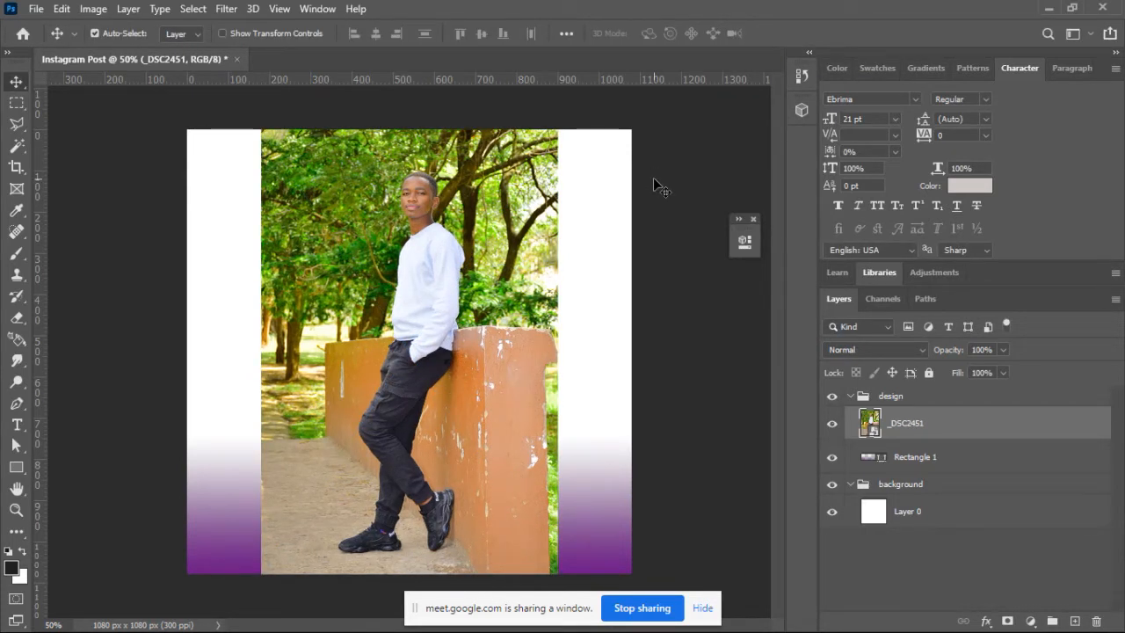
- Move the placed photo sideways until its right edge is flush with the right edge of the canvas
{"action": "left_click_drag", "start_coordinate": [431, 246], "coordinate": [508, 244]}
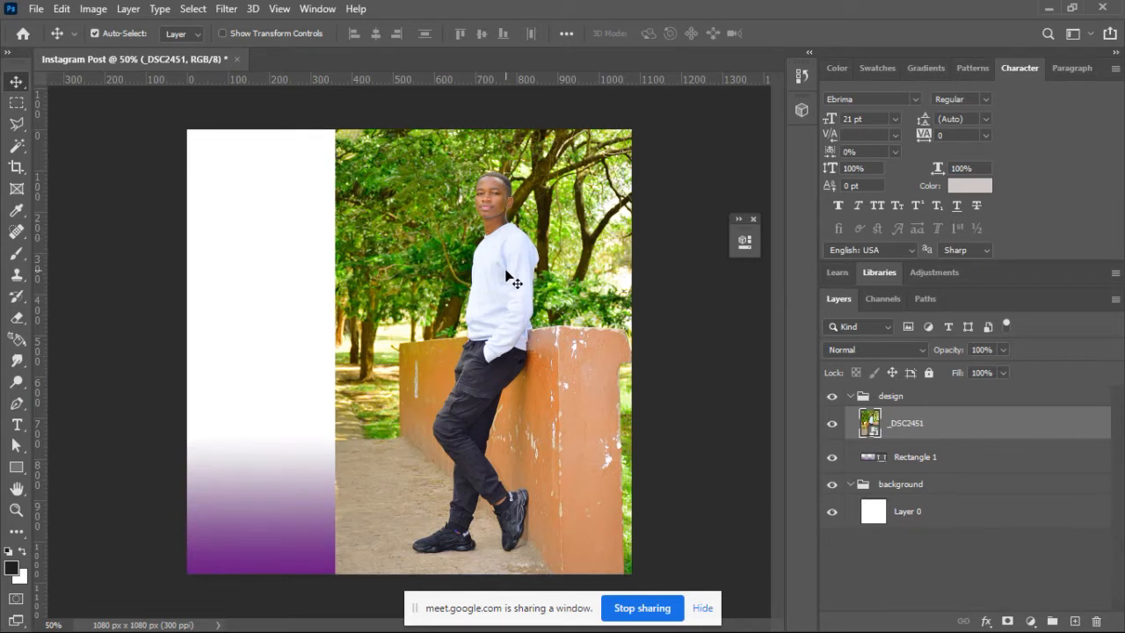
{"action": "left_click_drag", "start_coordinate": [439, 219], "coordinate": [389, 227]}
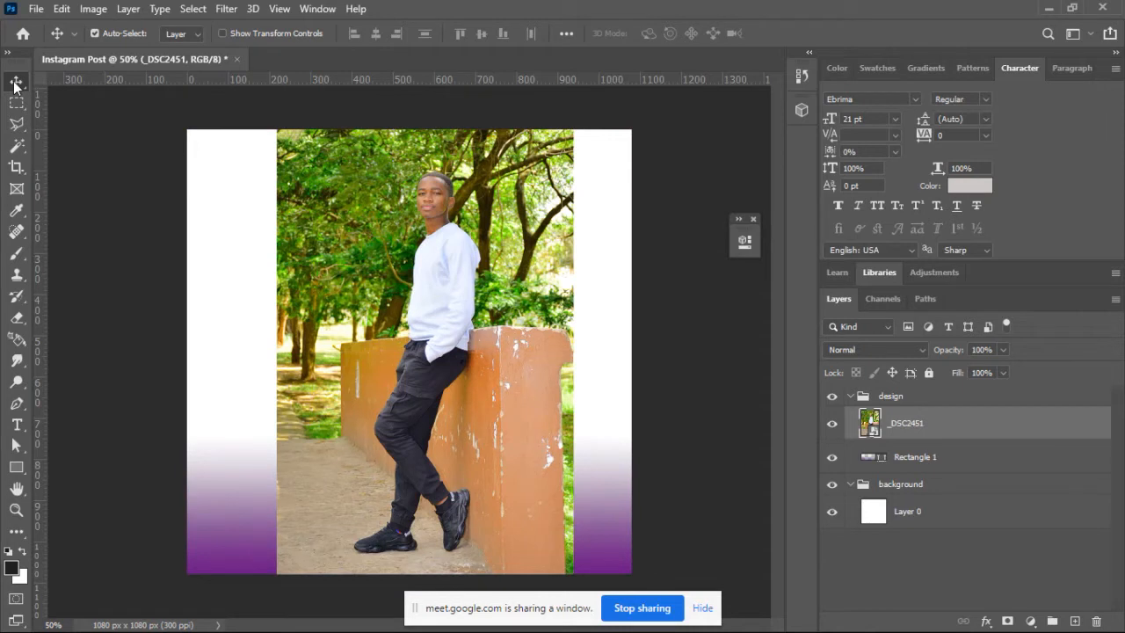
{"action": "left_click_drag", "start_coordinate": [481, 280], "coordinate": [539, 280]}
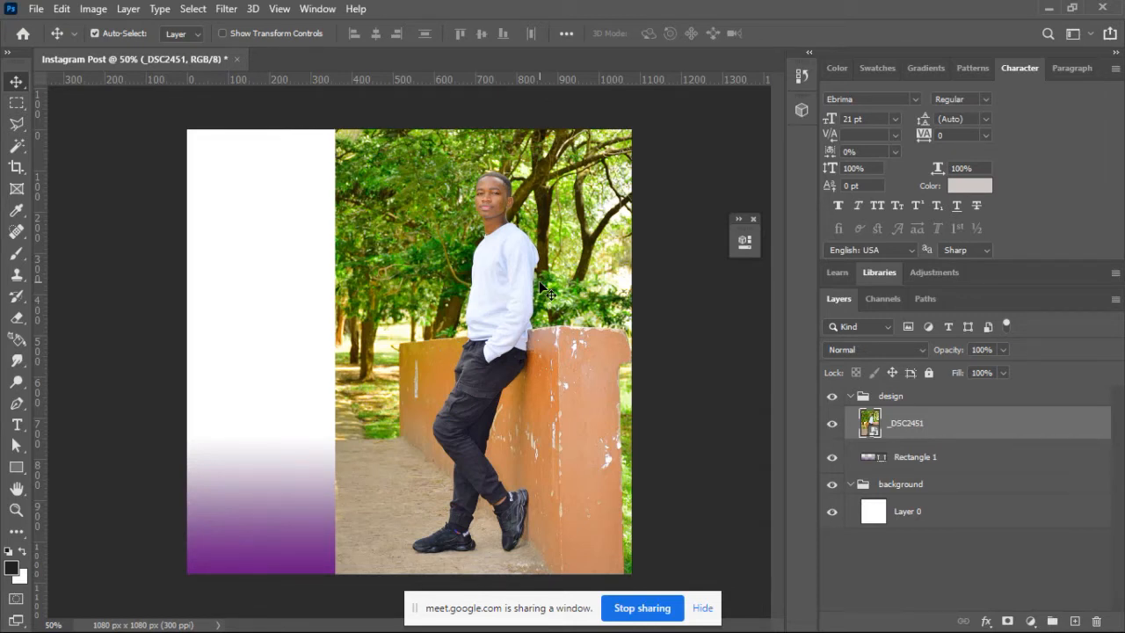
- Move the Rectangle 1 layer above the photo layer within the design group so the purple gradient overlays the photo
{"action": "left_click", "coordinate": [914, 456]}
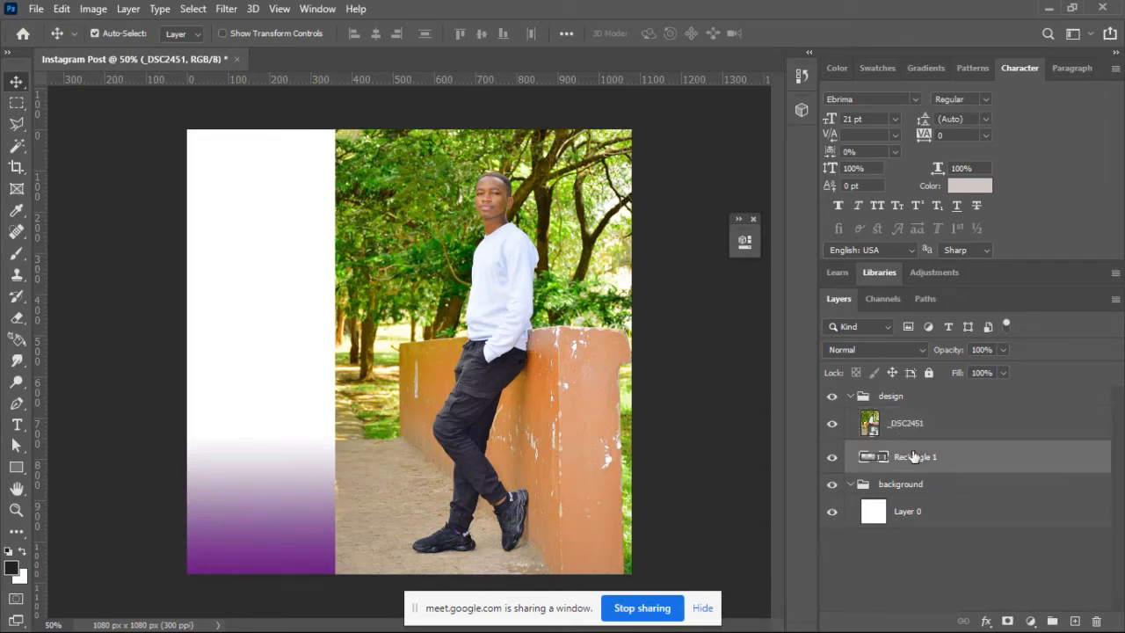
{"action": "left_click_drag", "start_coordinate": [932, 463], "coordinate": [931, 421]}
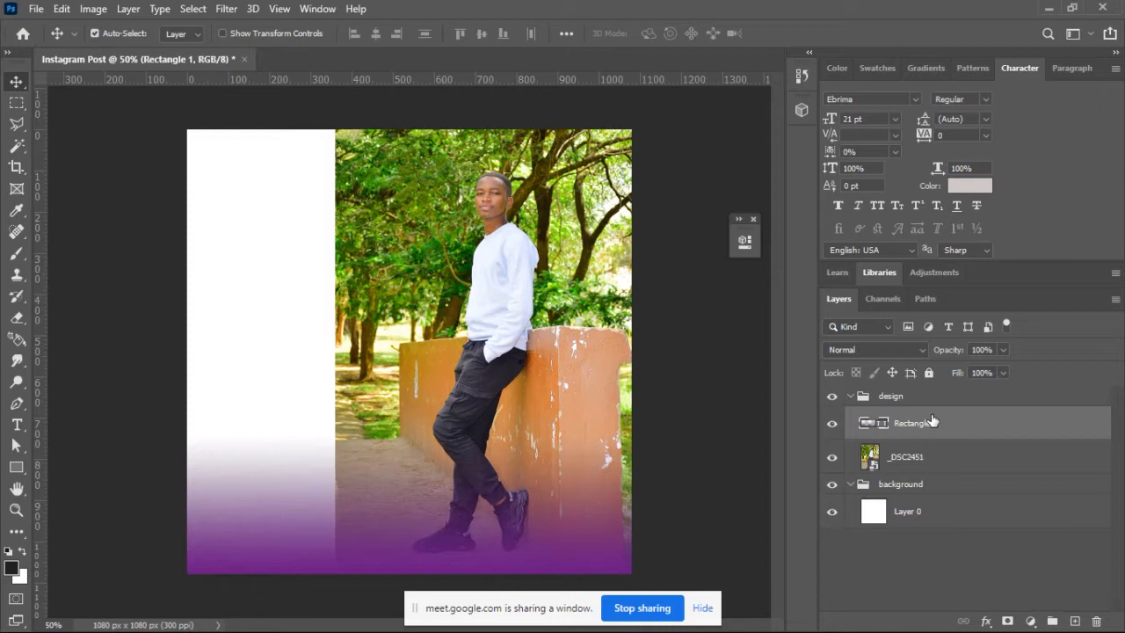
- Move the Rectangle 1 layer beneath the _DSC2451 photo in the design group and make the photo the active layer
{"action": "key", "text": "ctrl+bracketleft"}
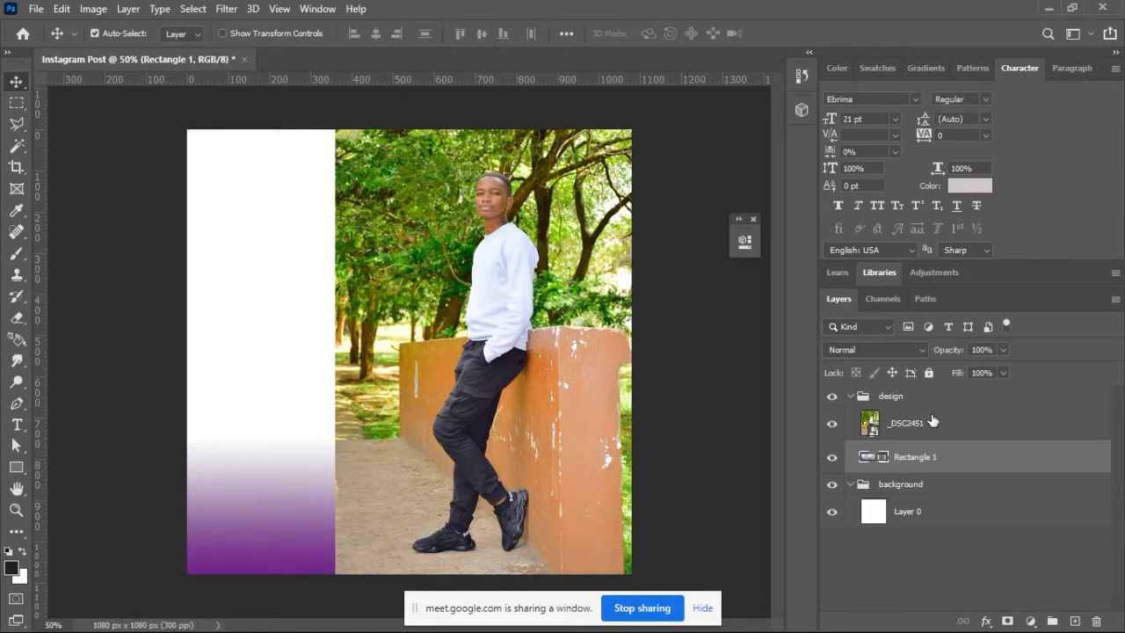
{"action": "left_click", "coordinate": [429, 201]}
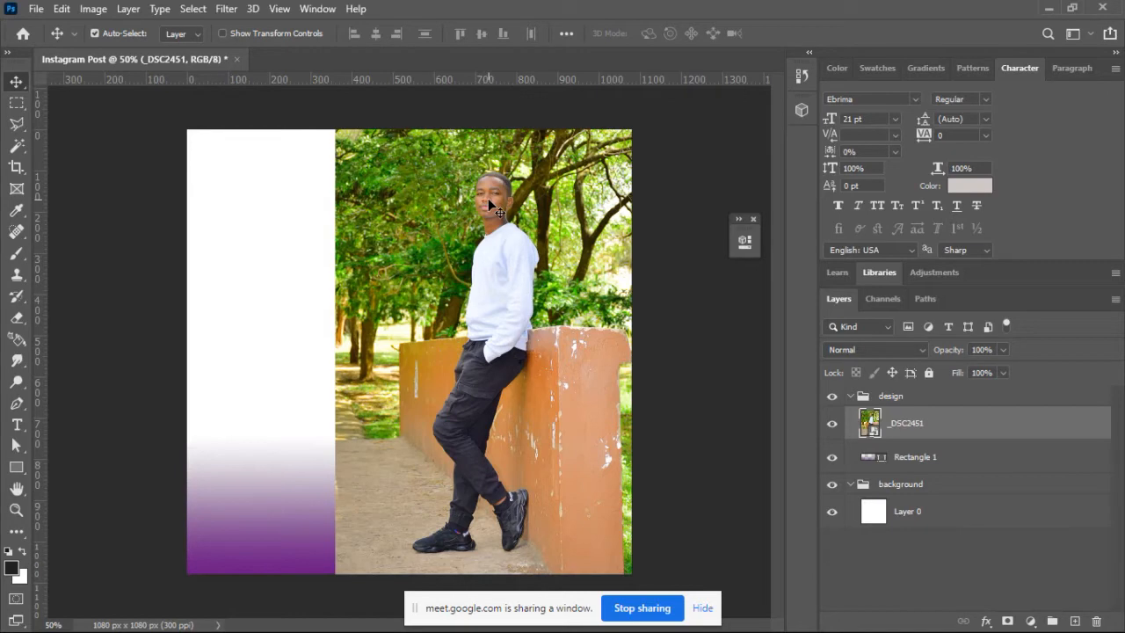
{"action": "key", "text": "ctrl+plus"}
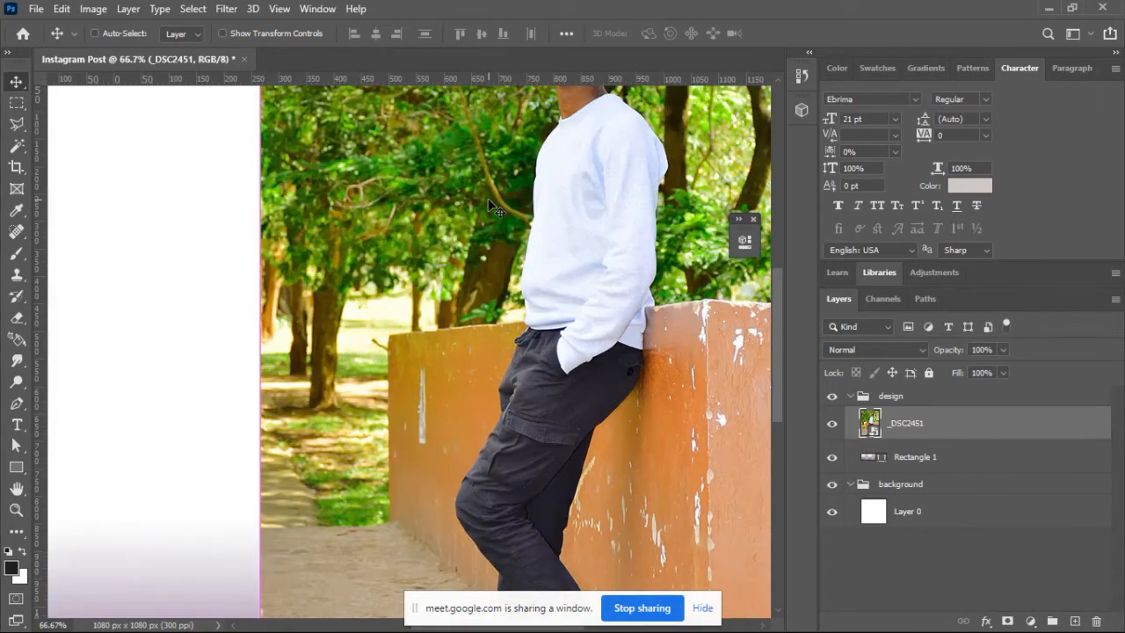
{"action": "key", "text": "ctrl+plus"}
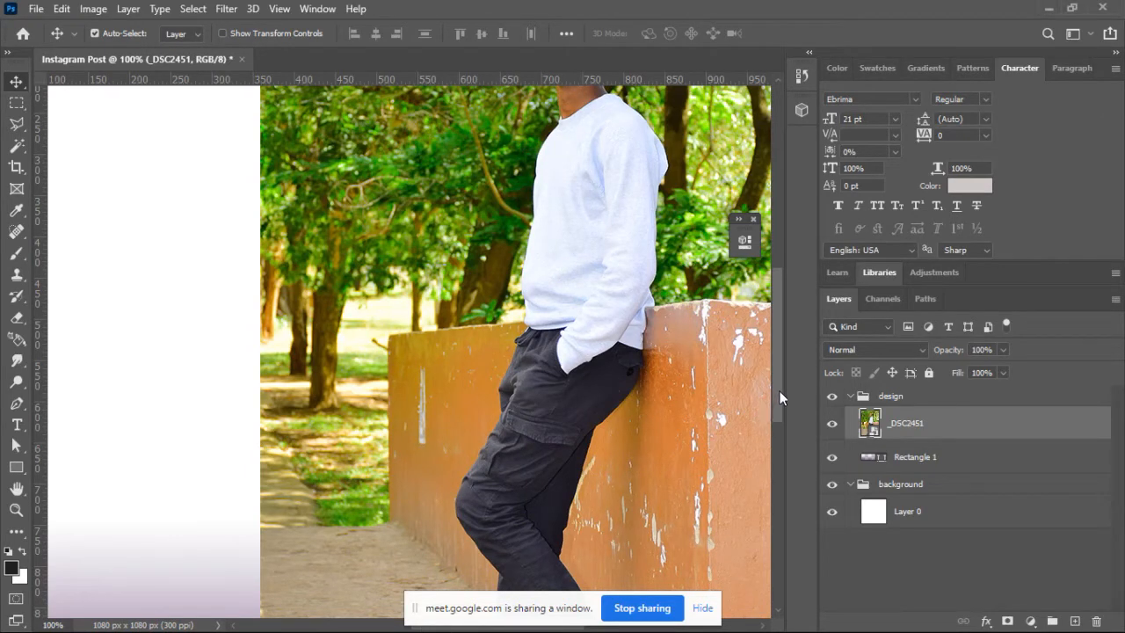
{"action": "left_click_drag", "start_coordinate": [779, 374], "coordinate": [778, 338]}
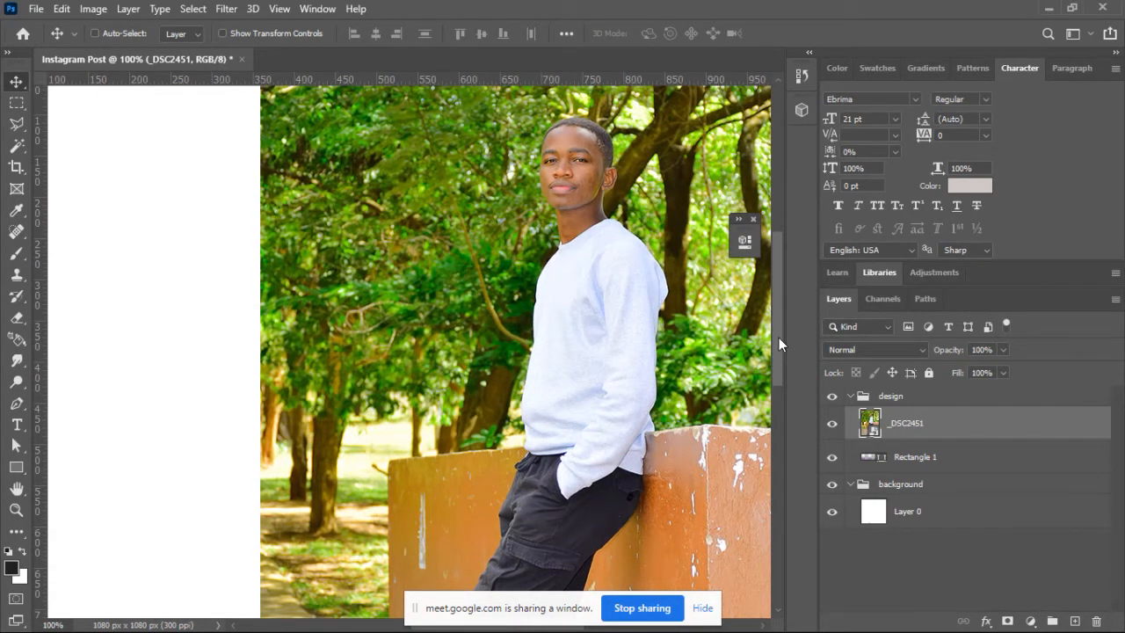
{"action": "key", "text": "ctrl+minus"}
{"action": "left_click_drag", "start_coordinate": [778, 337], "coordinate": [779, 345]}
{"action": "key", "text": "ctrl+minus"}
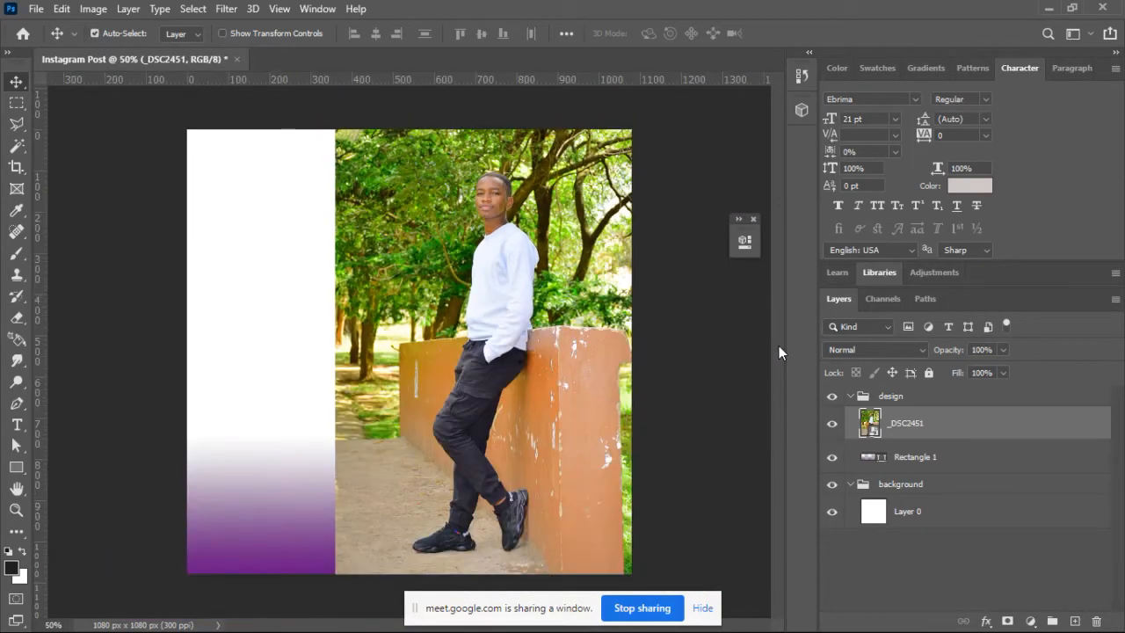
- Switch to the Quick Selection tool and set it to add to the selection
{"action": "left_click", "coordinate": [18, 148]}
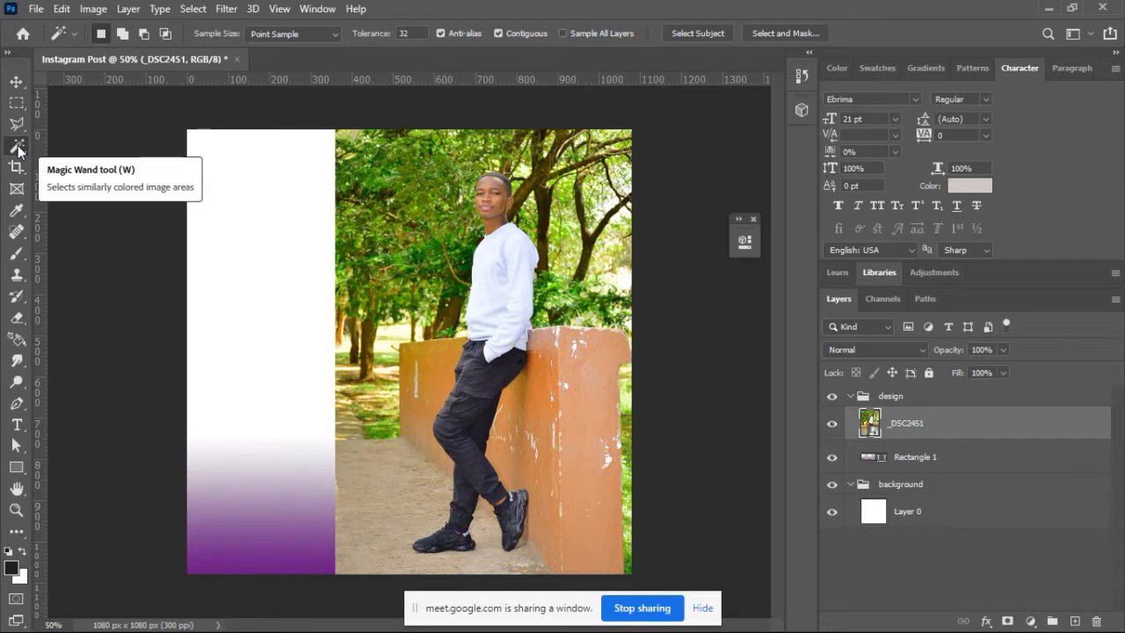
{"action": "right_click", "coordinate": [20, 149]}
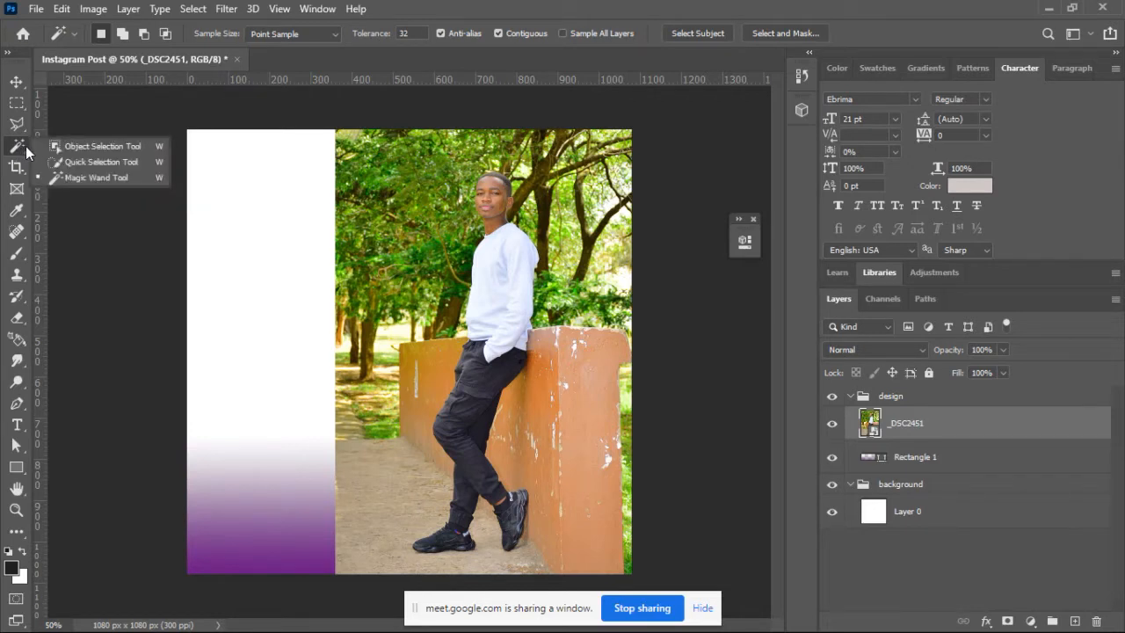
{"action": "left_click", "coordinate": [77, 163]}
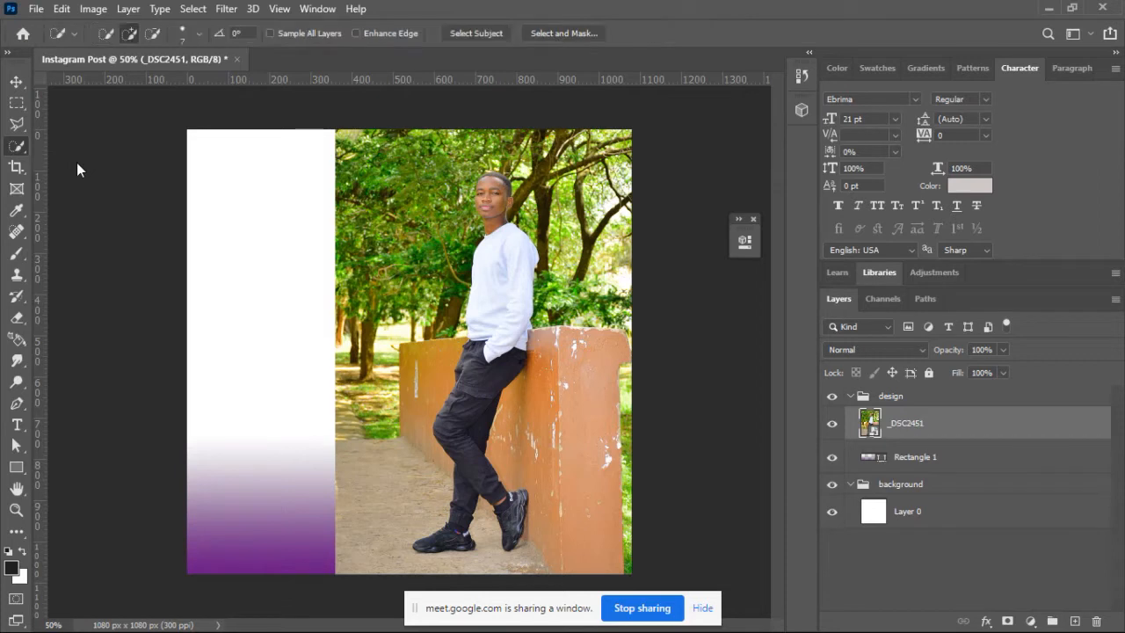
{"action": "right_click", "coordinate": [18, 150]}
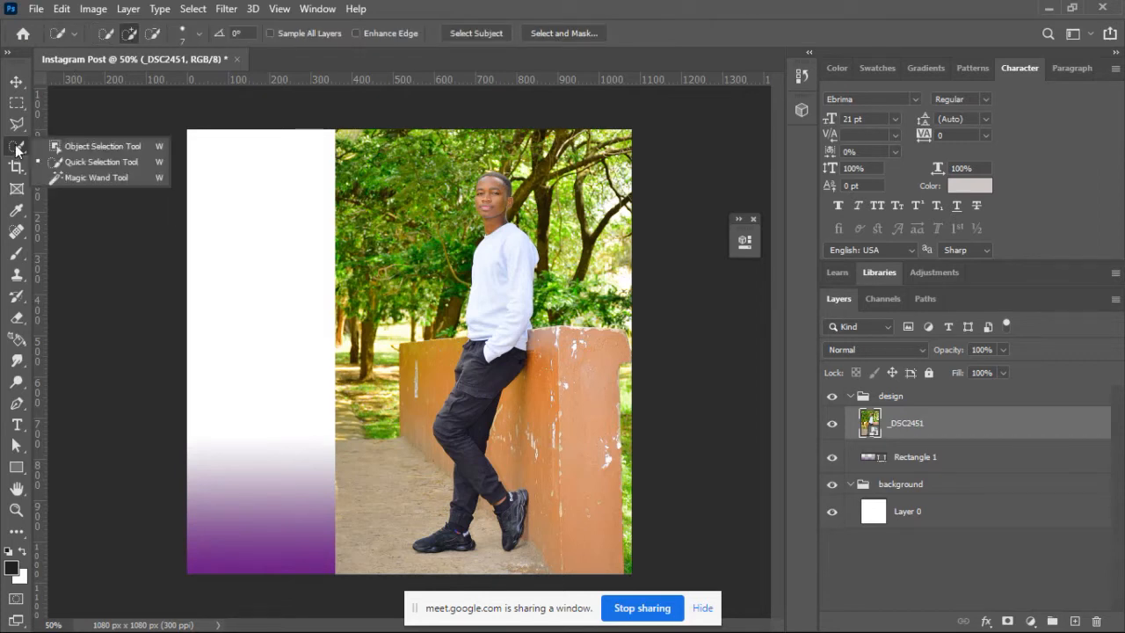
{"action": "left_click", "coordinate": [16, 150]}
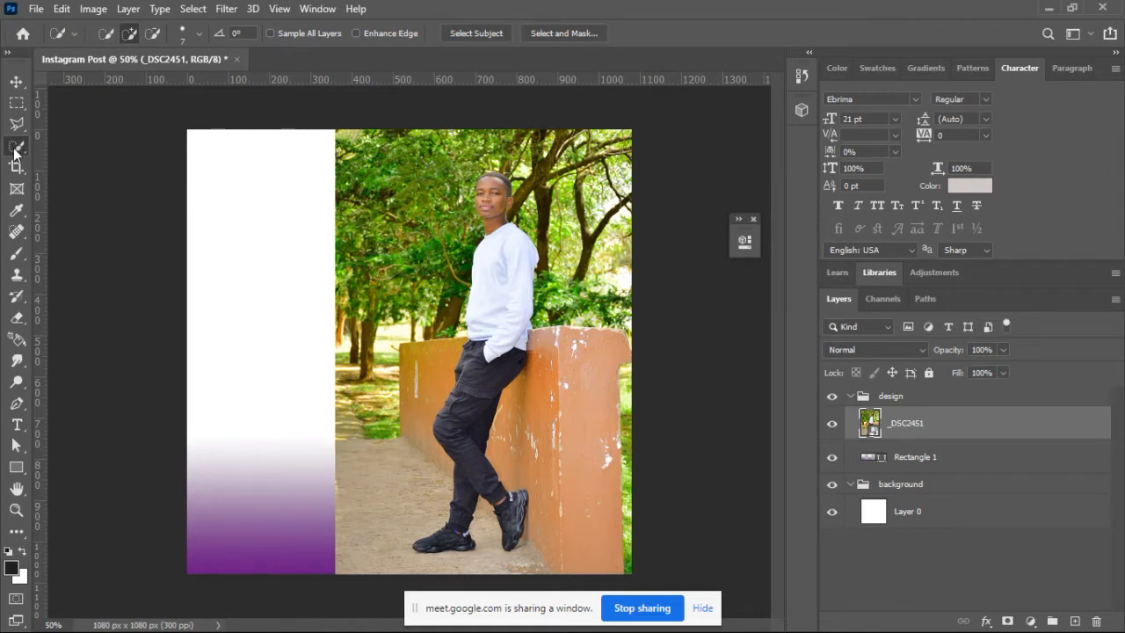
{"action": "left_click", "coordinate": [15, 151]}
{"action": "left_click", "coordinate": [15, 151]}
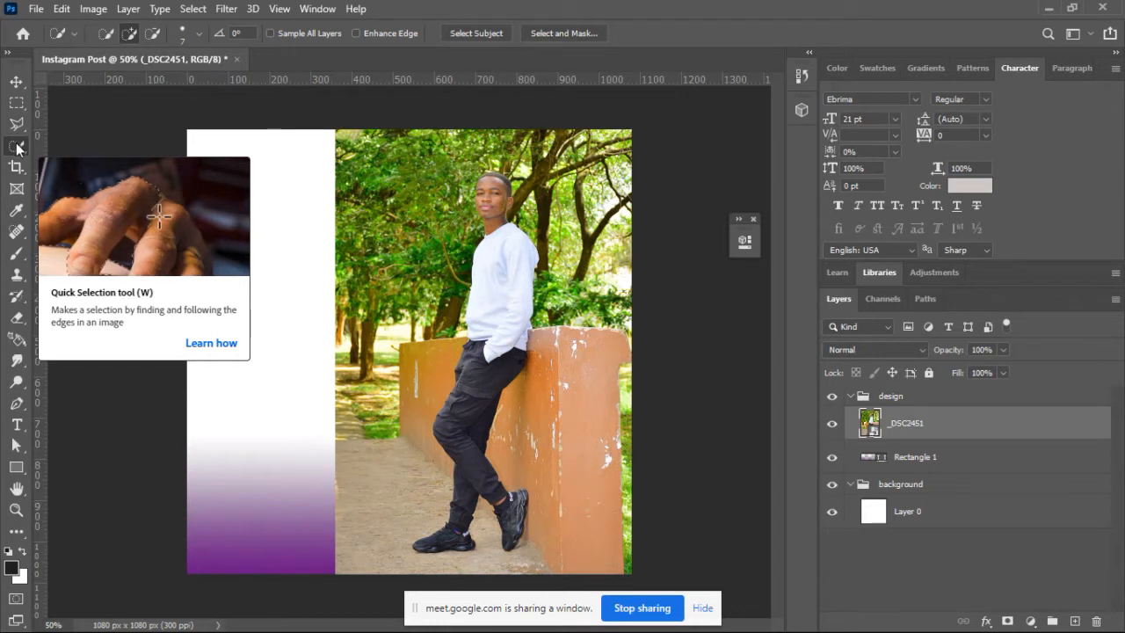
{"action": "right_click", "coordinate": [17, 148]}
{"action": "left_click", "coordinate": [16, 146]}
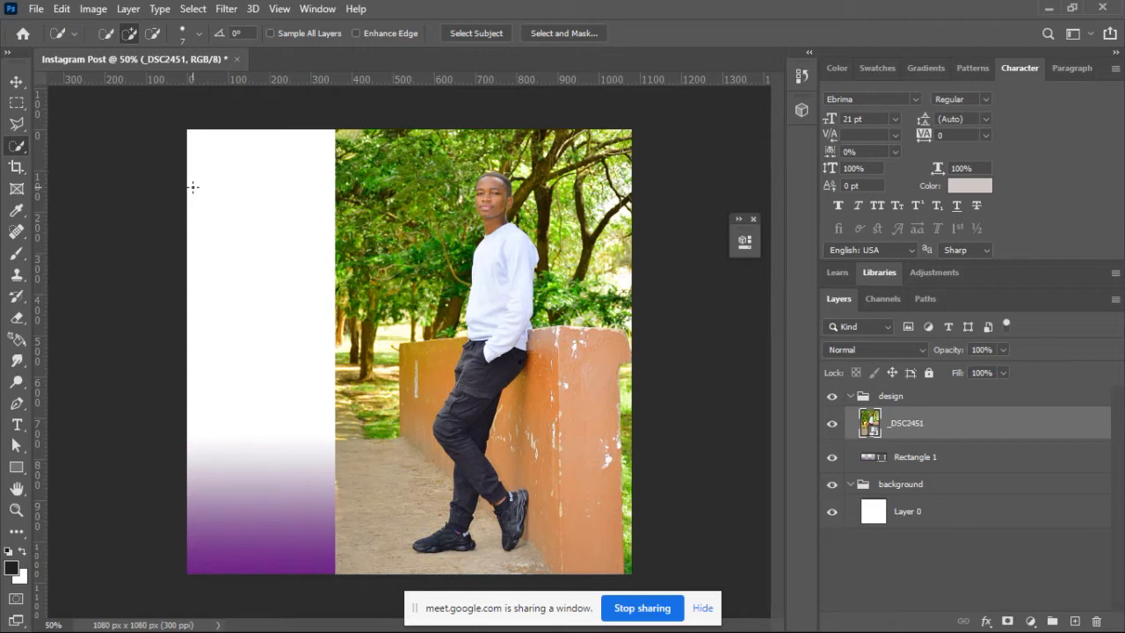
{"action": "left_click", "coordinate": [104, 35]}
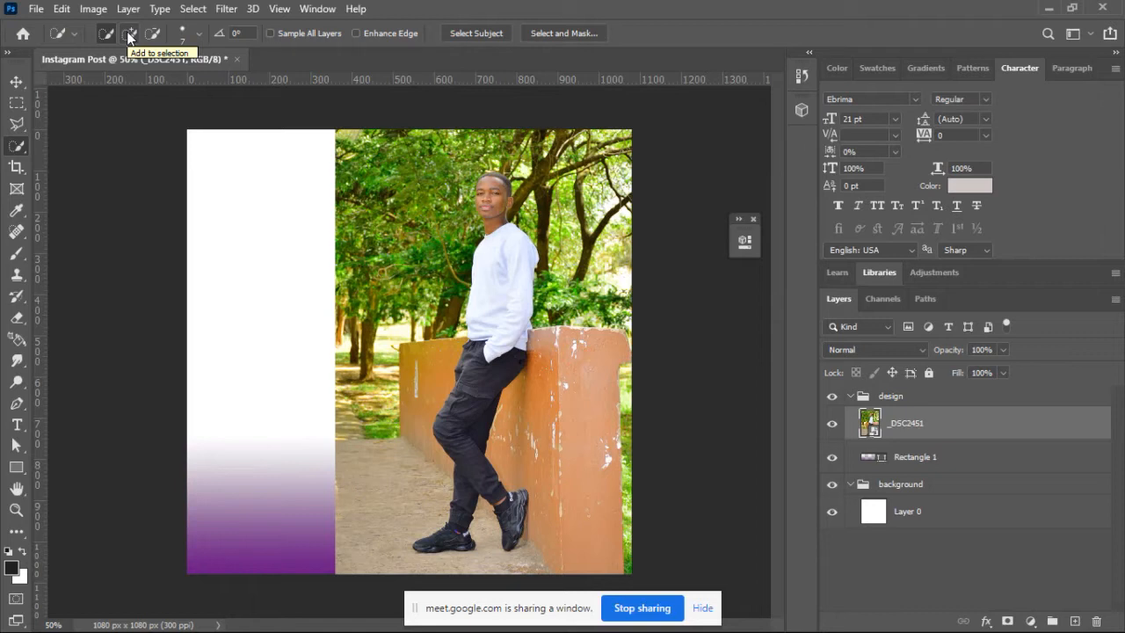
{"action": "left_click", "coordinate": [129, 37]}
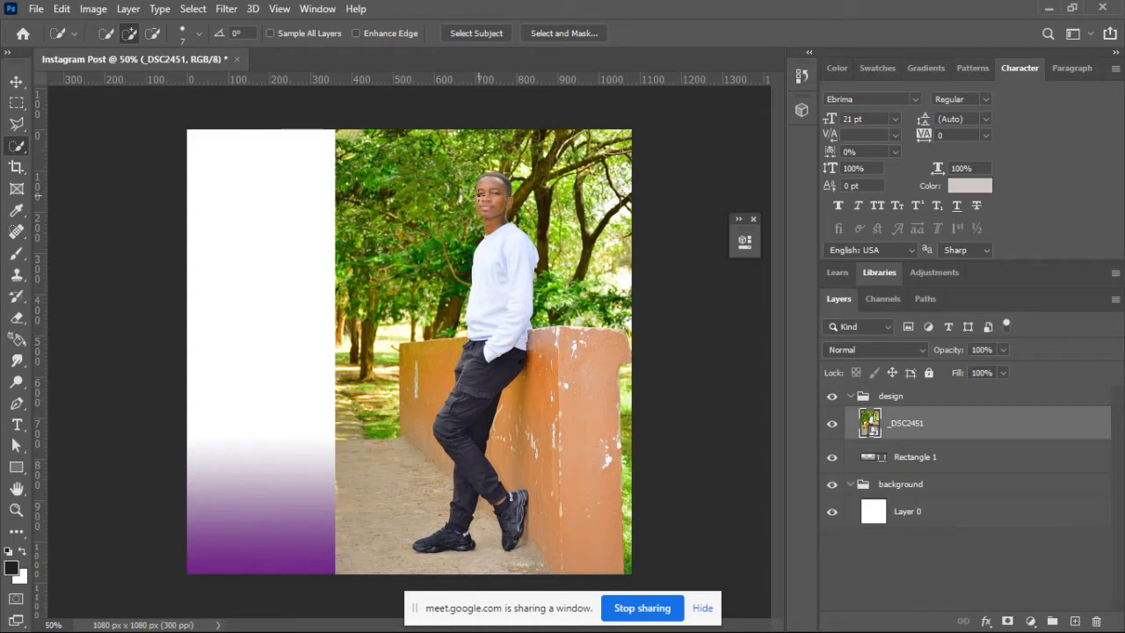
- Try larger and smaller Quick Selection brush sizes over the photo, up to 800 px, and end at 35 px
{"action": "key", "text": "bracketright"}
{"action": "key", "text": "bracketright"}
{"action": "key", "text": "bracketright"}
{"action": "key", "text": "bracketright"}
{"action": "key", "text": "bracketright"}
{"action": "key", "text": "bracketright"}
{"action": "key", "text": "bracketright"}
{"action": "key", "text": "bracketright"}
{"action": "key", "text": "bracketright"}
{"action": "key", "text": "bracketright"}
{"action": "key", "text": "bracketright"}
{"action": "key", "text": "bracketright"}
{"action": "key", "text": "bracketright"}
{"action": "key", "text": "bracketright"}
{"action": "key", "text": "bracketright"}
{"action": "key", "text": "bracketright"}
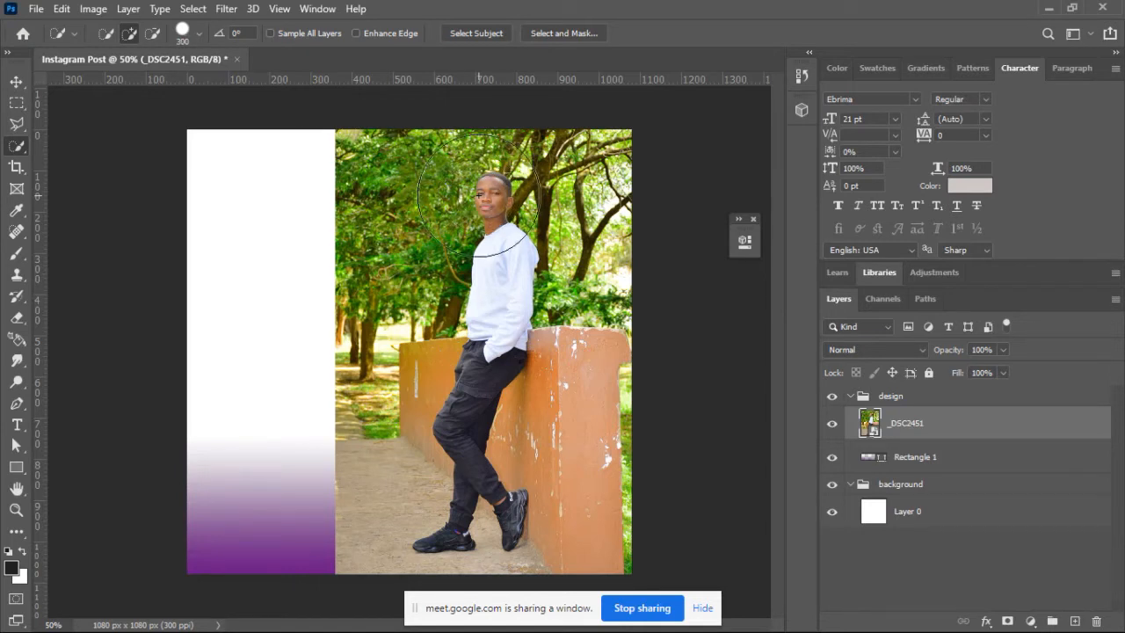
{"action": "key", "text": "bracketright"}
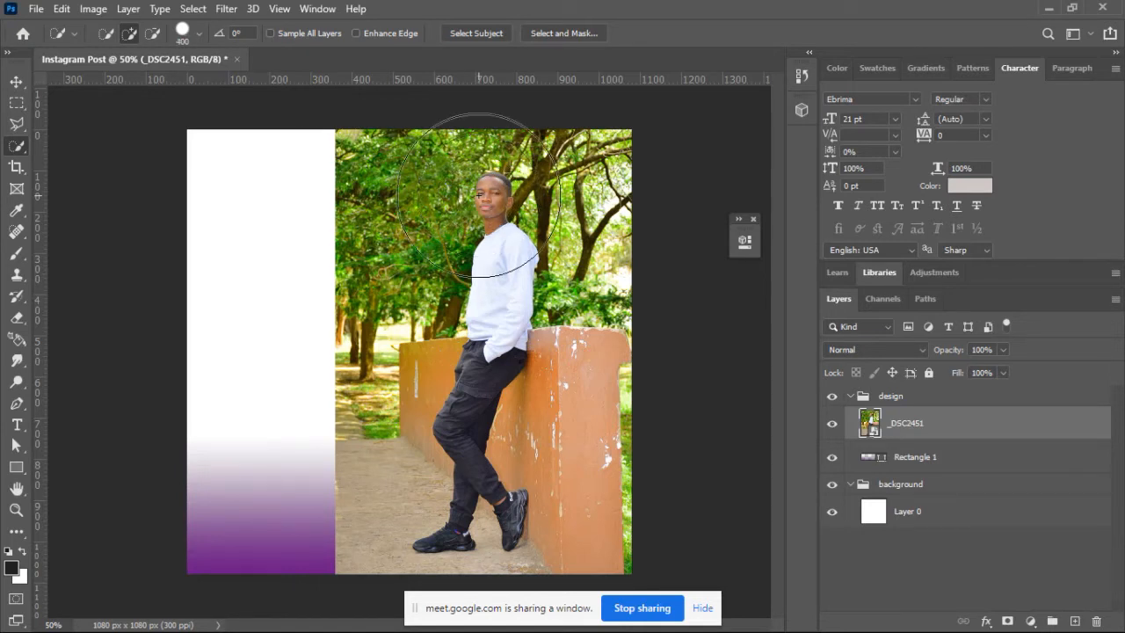
{"action": "key", "text": "bracketleft"}
{"action": "key", "text": "bracketleft"}
{"action": "key", "text": "bracketleft"}
{"action": "key", "text": "bracketleft"}
{"action": "key", "text": "bracketleft"}
{"action": "key", "text": "bracketleft"}
{"action": "key", "text": "bracketleft"}
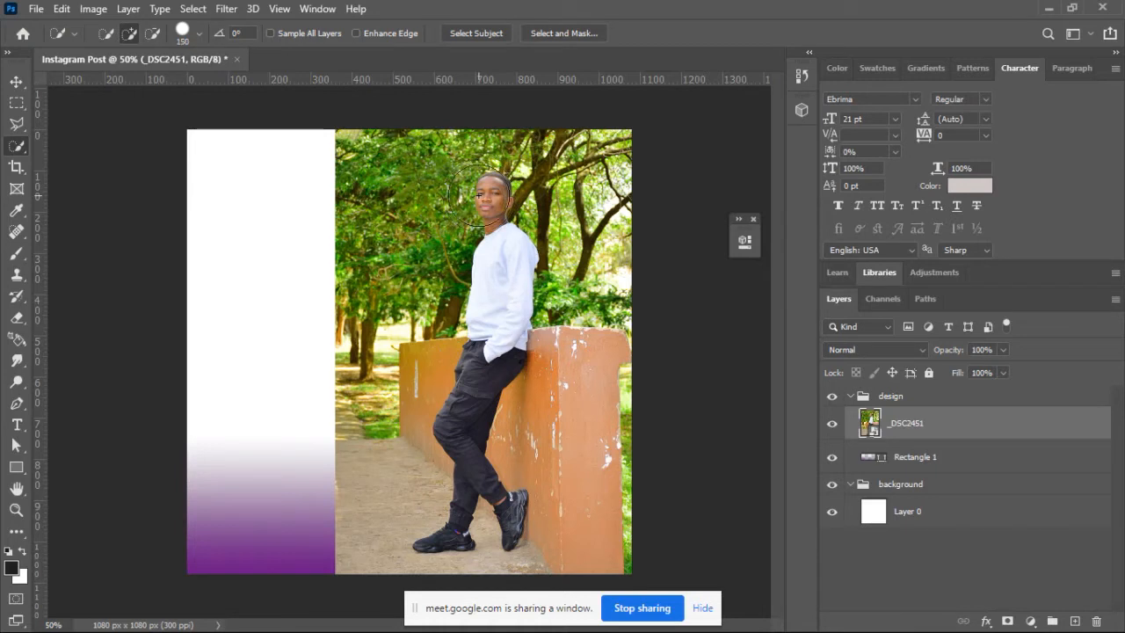
{"action": "key", "text": "bracketleft"}
{"action": "key", "text": "bracketleft"}
{"action": "key", "text": "bracketleft"}
{"action": "key", "text": "bracketleft"}
{"action": "key", "text": "bracketleft"}
{"action": "key", "text": "bracketleft"}
{"action": "key", "text": "bracketleft"}
{"action": "key", "text": "bracketleft"}
{"action": "key", "text": "bracketleft"}
{"action": "key", "text": "bracketright"}
{"action": "key", "text": "bracketright"}
{"action": "key", "text": "bracketright"}
{"action": "key", "text": "bracketright"}
{"action": "key", "text": "bracketright"}
{"action": "key", "text": "bracketright"}
{"action": "key", "text": "bracketright"}
{"action": "key", "text": "bracketright"}
{"action": "key", "text": "bracketright"}
{"action": "key", "text": "bracketright"}
{"action": "key", "text": "bracketright"}
{"action": "key", "text": "bracketright"}
{"action": "key", "text": "bracketright"}
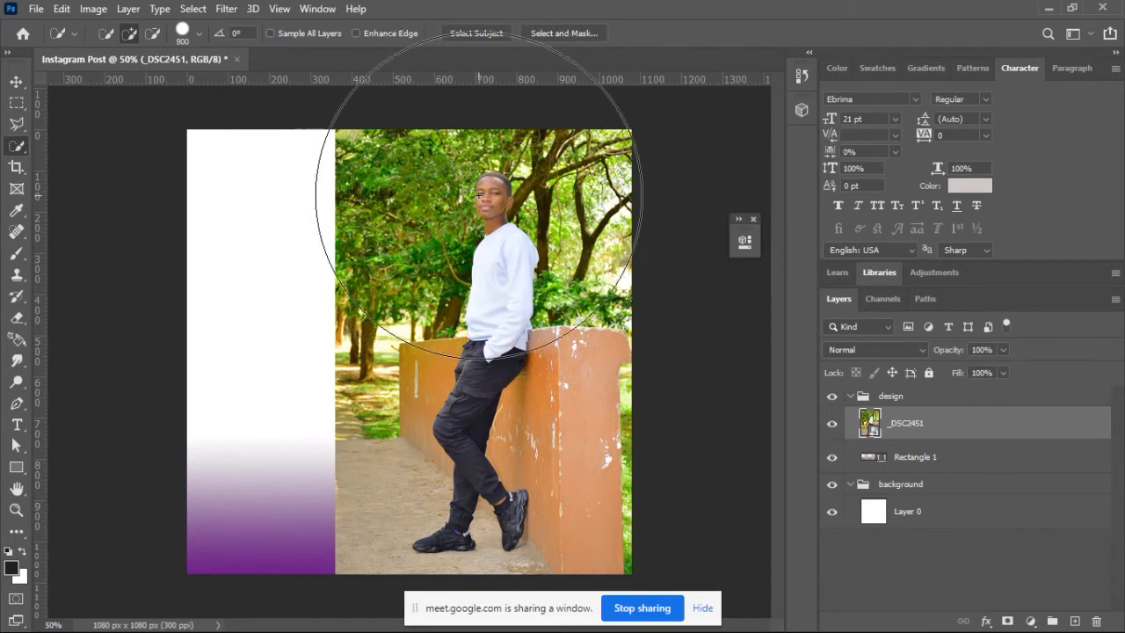
{"action": "key", "text": "bracketleft"}
{"action": "key", "text": "bracketleft"}
{"action": "key", "text": "bracketleft"}
{"action": "key", "text": "bracketleft"}
{"action": "key", "text": "bracketleft"}
{"action": "key", "text": "bracketleft"}
{"action": "key", "text": "bracketleft"}
{"action": "key", "text": "bracketleft"}
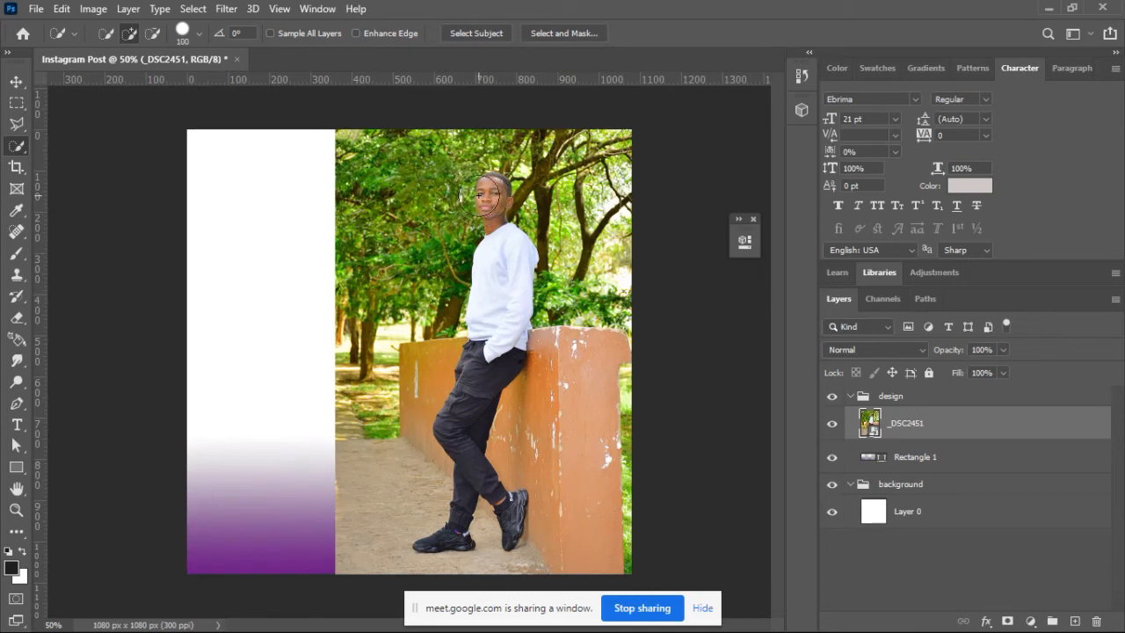
{"action": "key", "text": "bracketleft"}
{"action": "key", "text": "bracketleft"}
{"action": "key", "text": "bracketleft"}
{"action": "key", "text": "bracketleft"}
{"action": "key", "text": "bracketleft"}
{"action": "key", "text": "bracketleft"}
{"action": "key", "text": "bracketleft"}
{"action": "key", "text": "bracketleft"}
- Reduce the brush to 20 px and paint a quick selection over the man's head and white sweater
{"action": "key", "text": "ctrl+equal"}
{"action": "key", "text": "ctrl+equal"}
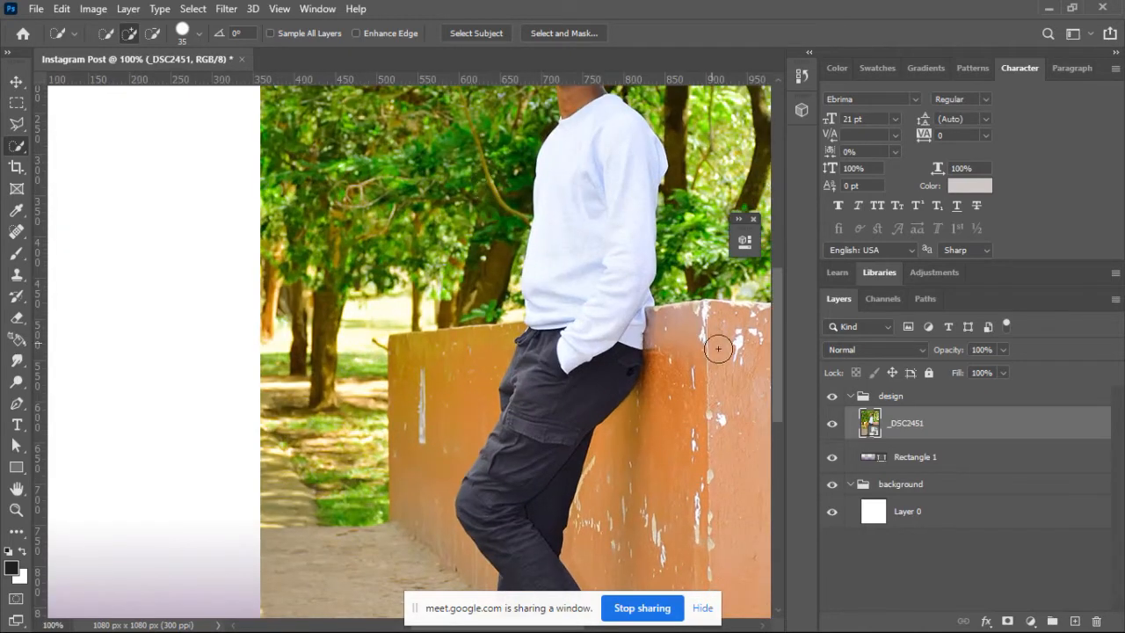
{"action": "left_click_drag", "start_coordinate": [778, 378], "coordinate": [771, 321]}
{"action": "key", "text": "bracketleft"}
{"action": "key", "text": "bracketleft"}
{"action": "key", "text": "bracketleft"}
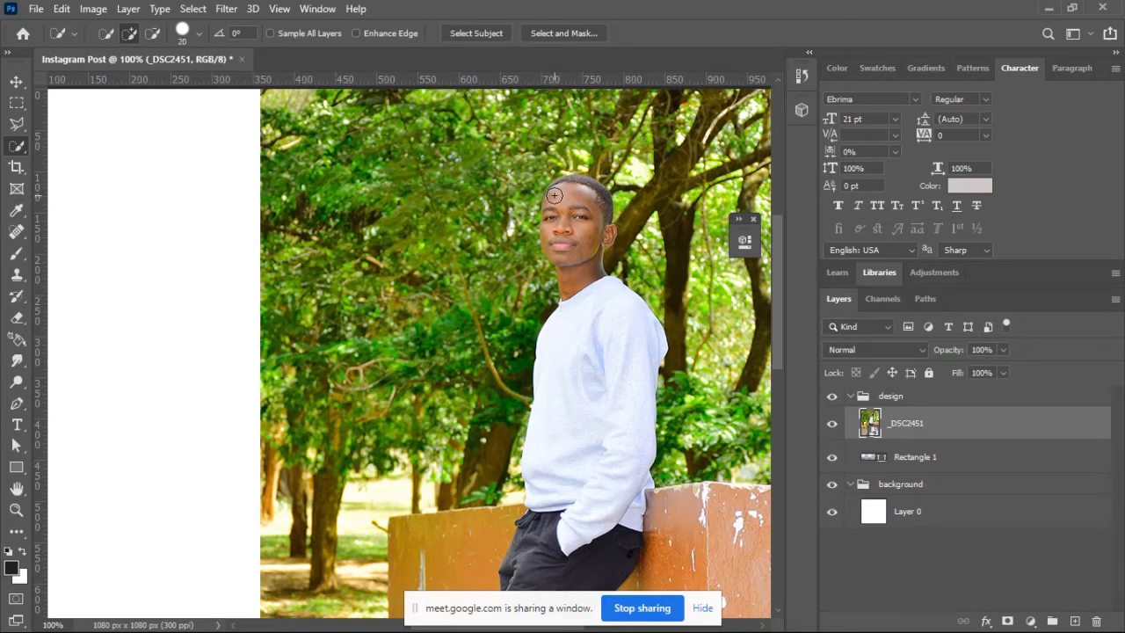
{"action": "mouse_move", "coordinate": [555, 193]}
{"action": "left_mouse_down"}
{"action": "mouse_move", "coordinate": [590, 191]}
{"action": "mouse_move", "coordinate": [580, 251]}
{"action": "mouse_move", "coordinate": [592, 365]}
{"action": "left_mouse_up"}
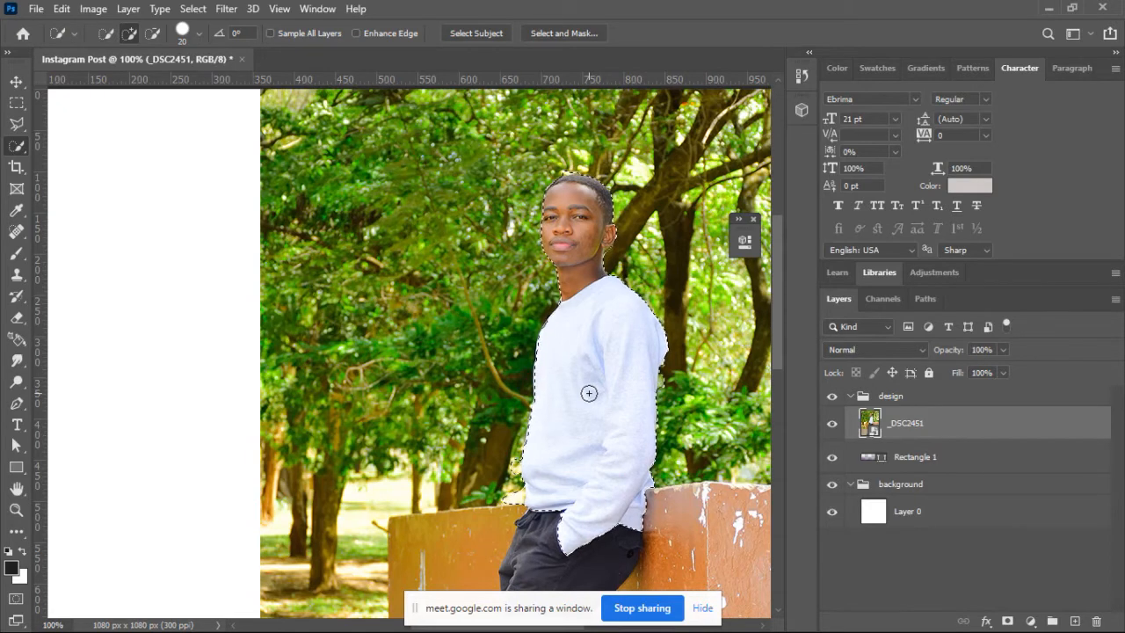
- Try to refine the selection edge along the man's cheek with a 2 px brush, and undo that stroke
{"action": "key", "text": "ctrl+minus"}
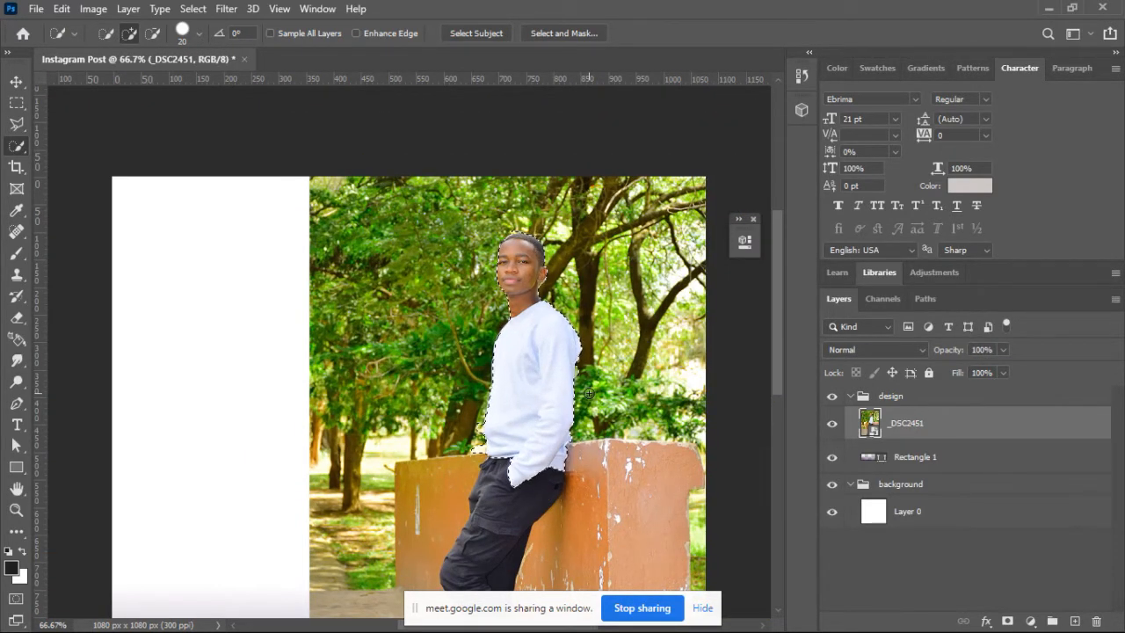
{"action": "key", "text": "ctrl+plus"}
{"action": "key", "text": "ctrl+plus"}
{"action": "key", "text": "ctrl+plus"}
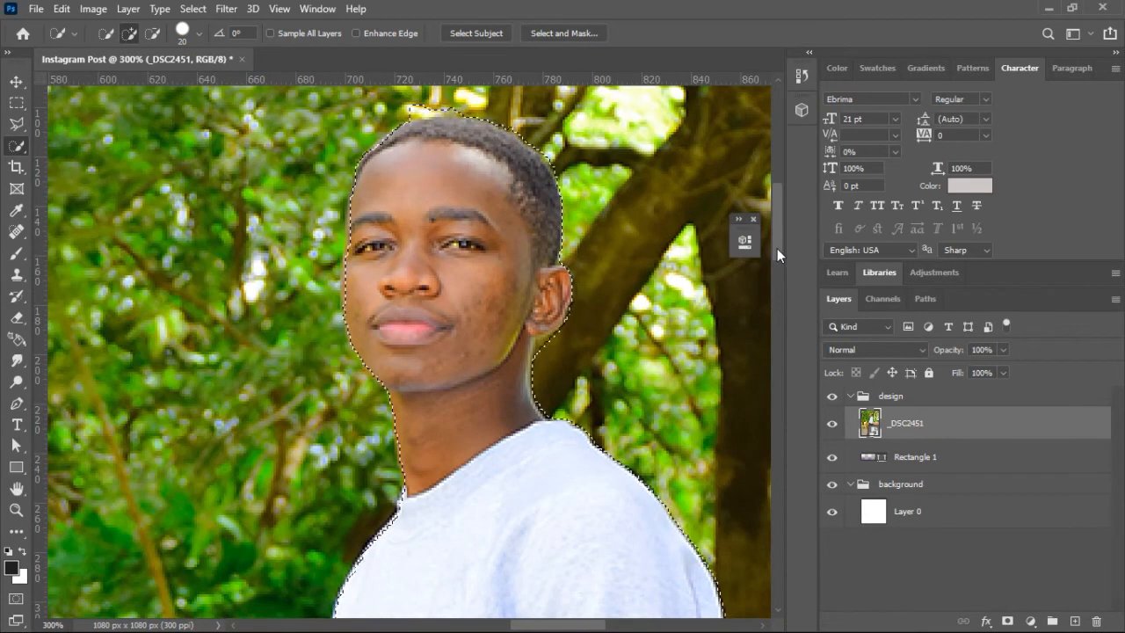
{"action": "left_click_drag", "start_coordinate": [776, 249], "coordinate": [777, 214]}
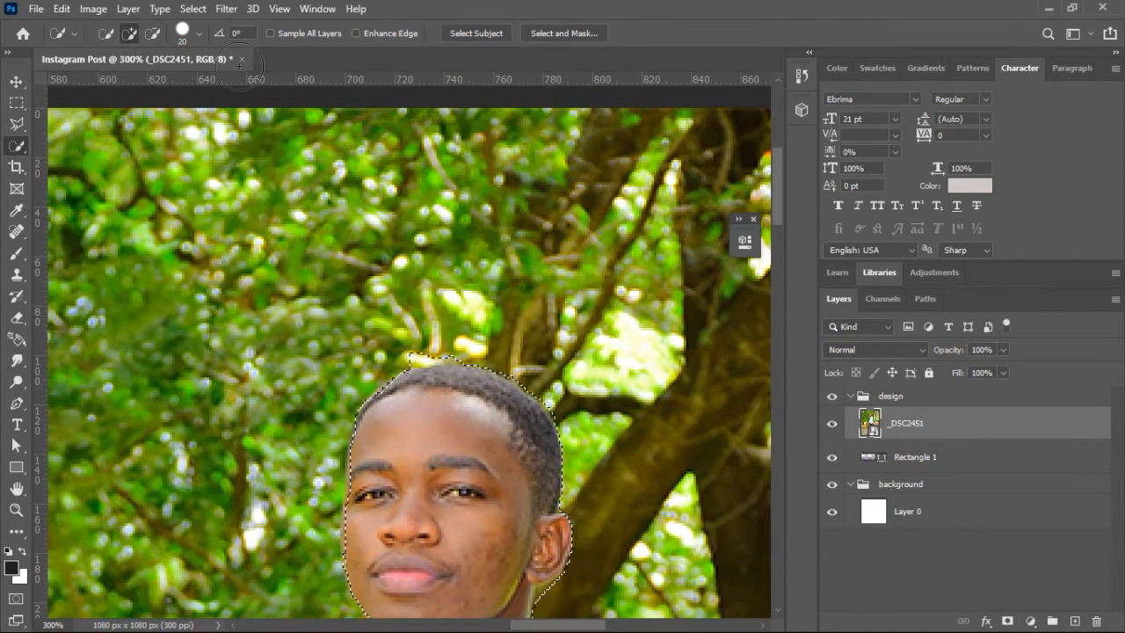
{"action": "left_click", "coordinate": [151, 34]}
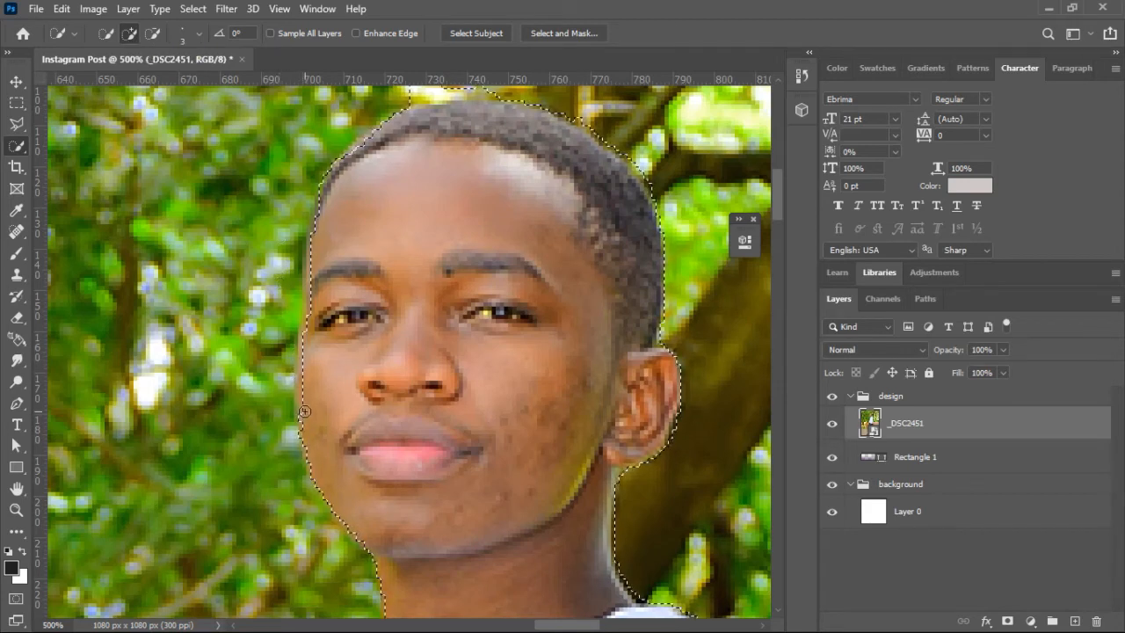
{"action": "key", "text": "bracketleft"}
{"action": "left_click", "coordinate": [303, 413]}
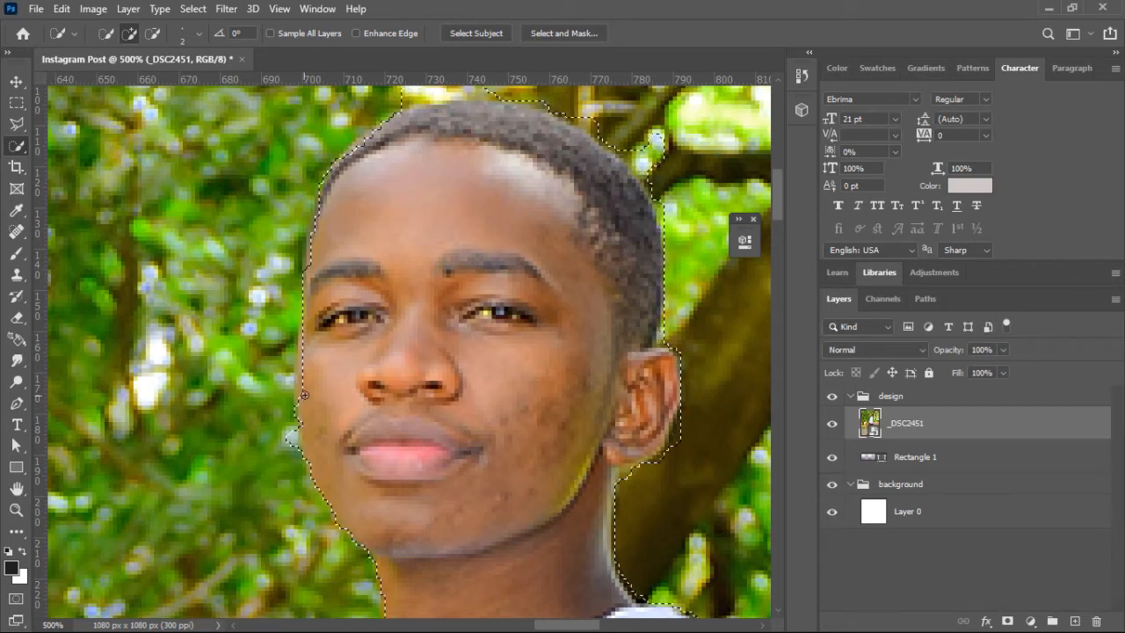
{"action": "key", "text": "ctrl+z"}
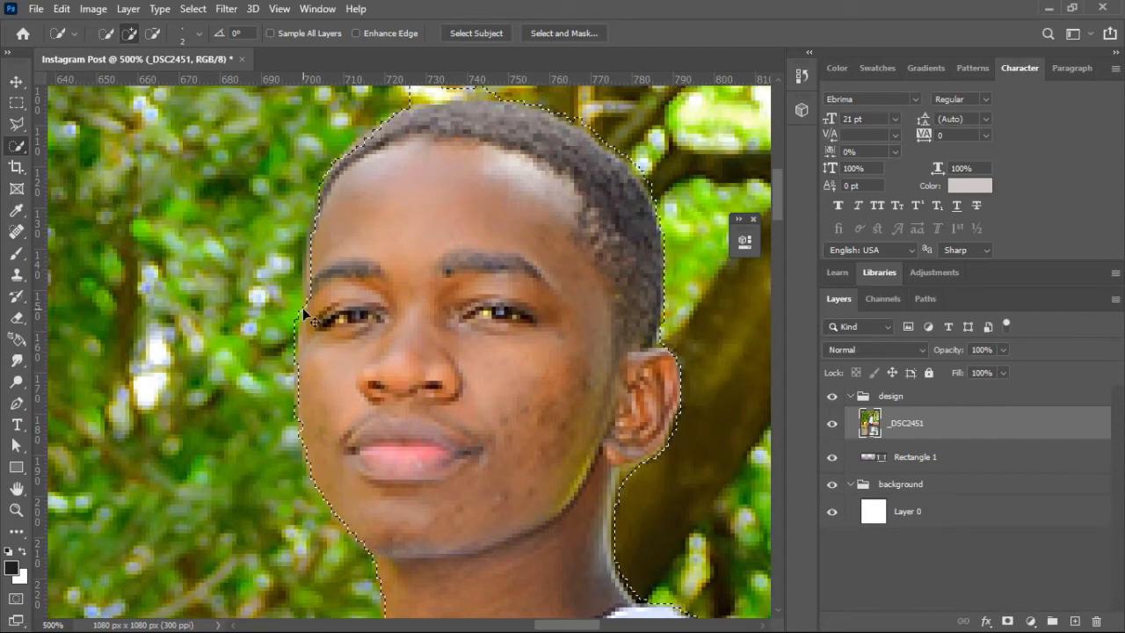
- Clear the painted selection from the photo
{"action": "key", "text": "ctrl+minus"}
{"action": "key", "text": "ctrl+minus"}
{"action": "key", "text": "ctrl+minus"}
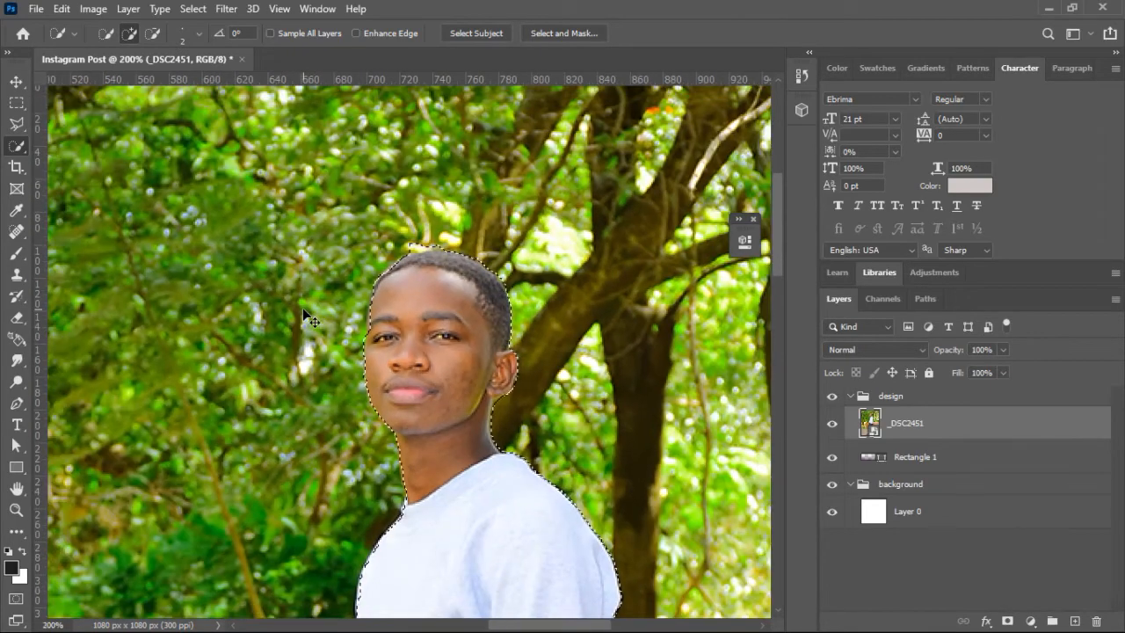
{"action": "key", "text": "ctrl+minus"}
{"action": "key", "text": "ctrl+minus"}
{"action": "key", "text": "ctrl+minus"}
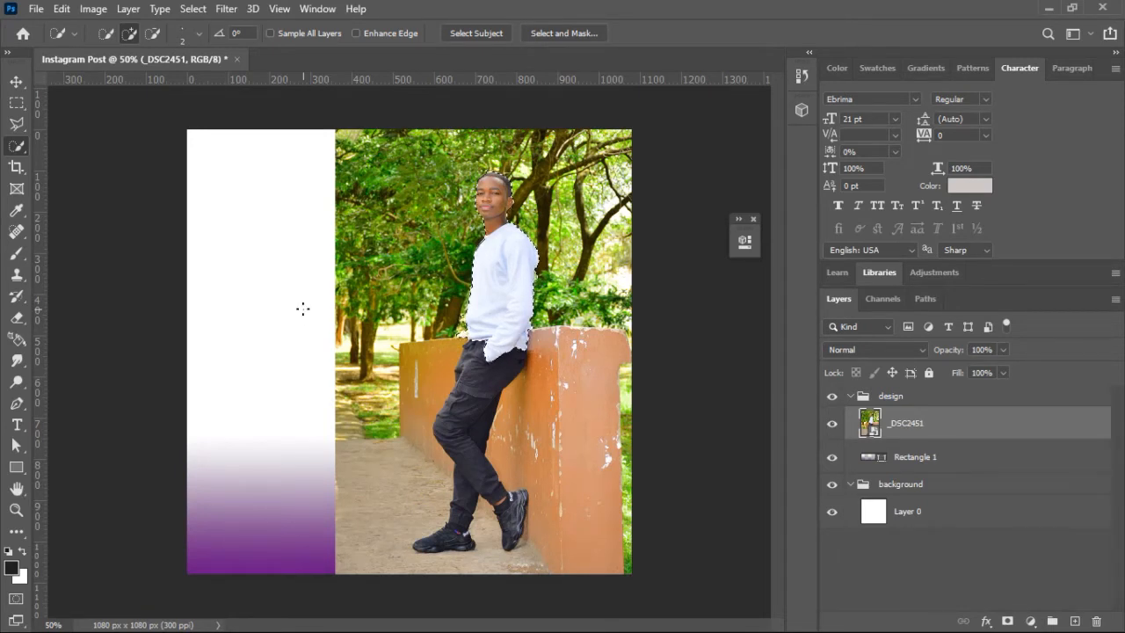
{"action": "key", "text": "ctrl+d"}
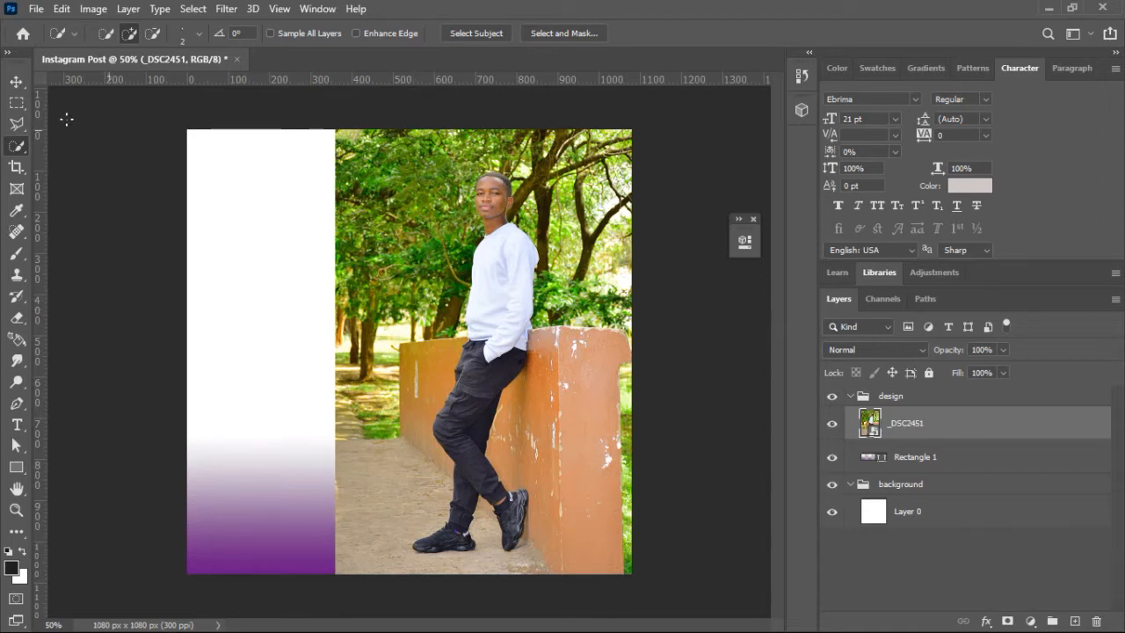
- Select the man in the portrait photo automatically with the Select Subject command
{"action": "left_click", "coordinate": [16, 81]}
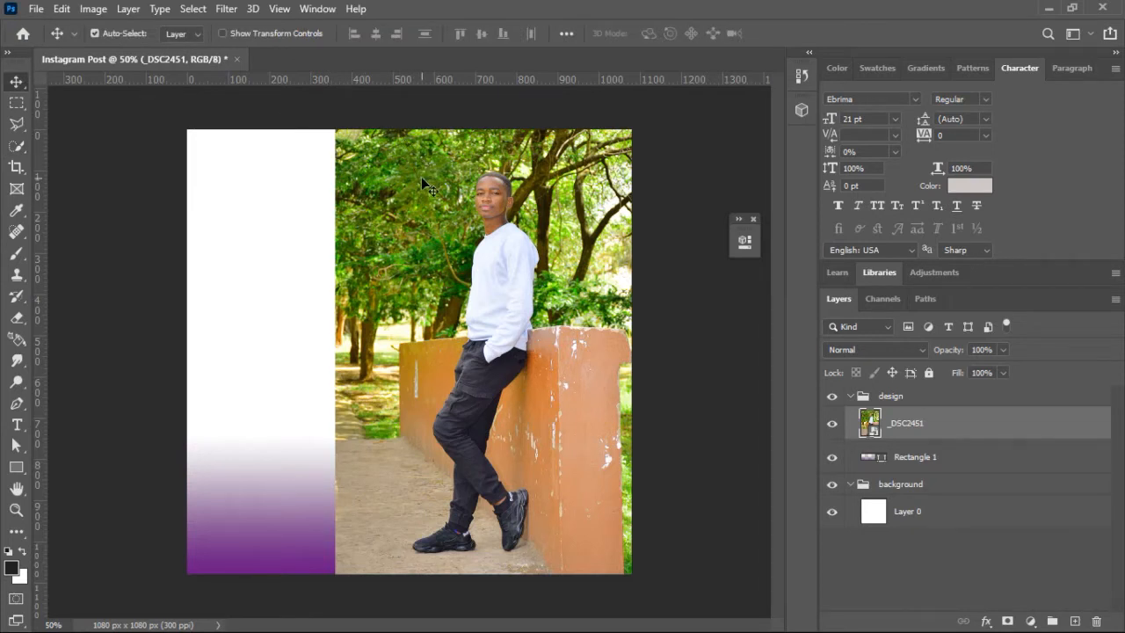
{"action": "left_click", "coordinate": [192, 9]}
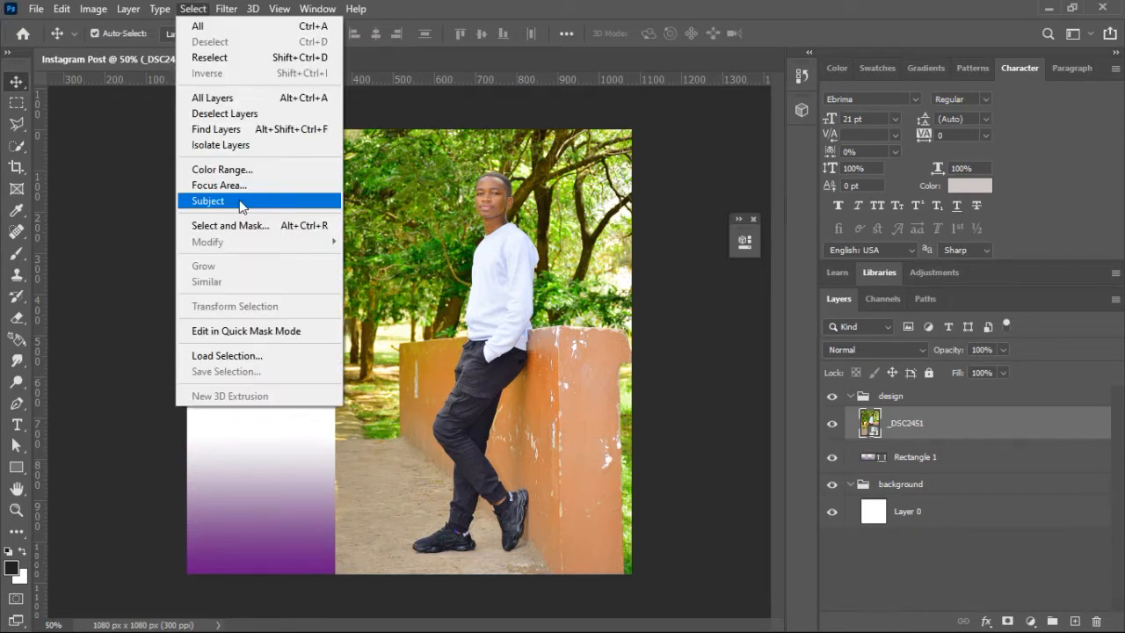
{"action": "left_click", "coordinate": [240, 201]}
{"action": "left_click", "coordinate": [192, 9]}
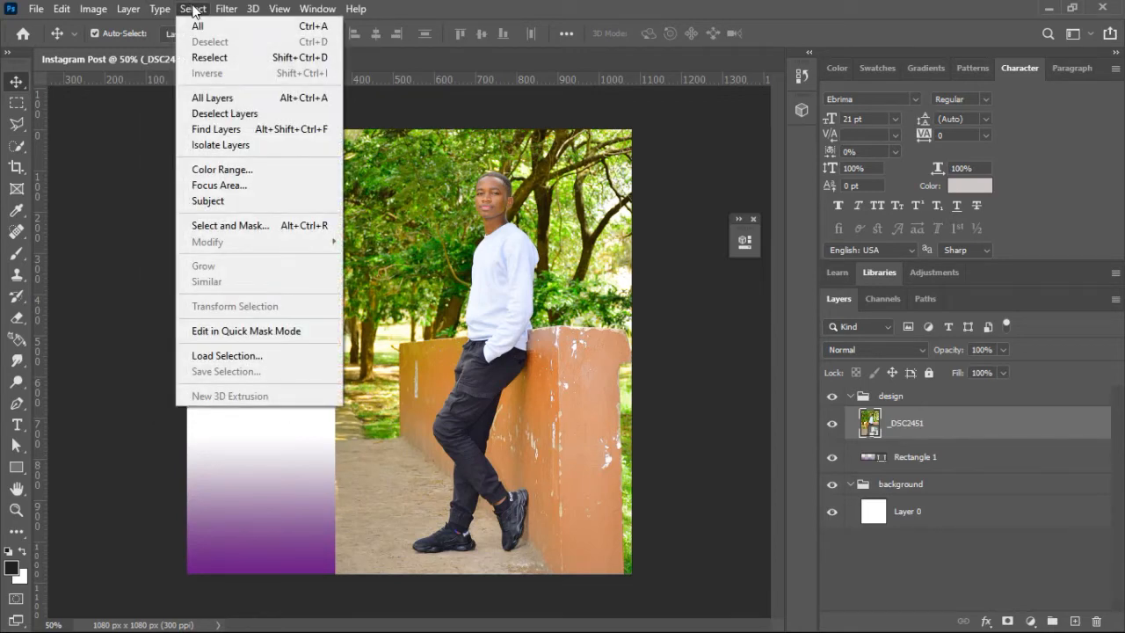
{"action": "left_click", "coordinate": [227, 201]}
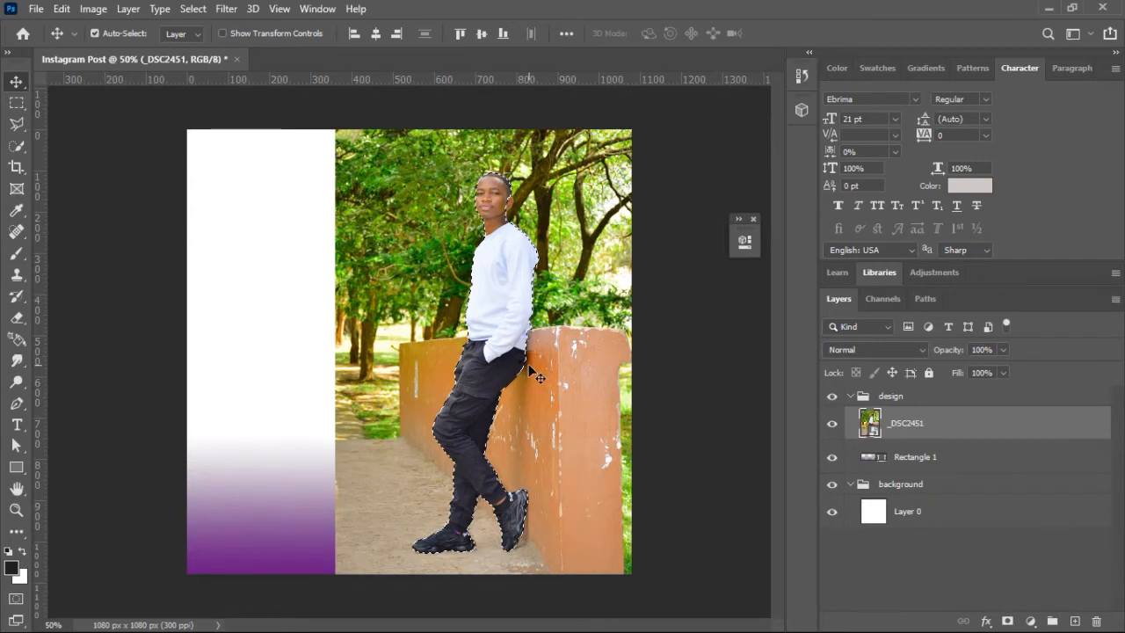
- Add the man's missing ear to the selection with the Quick Selection tool and a 2 px brush
{"action": "key", "text": "ctrl+plus"}
{"action": "key", "text": "ctrl+plus"}
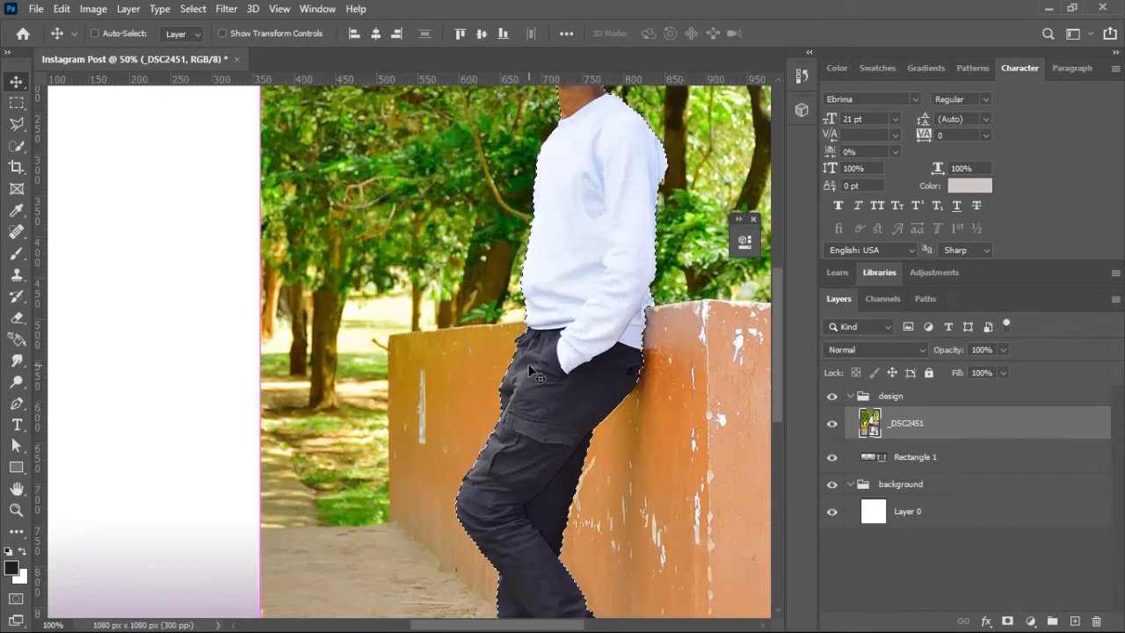
{"action": "key", "text": "ctrl+plus"}
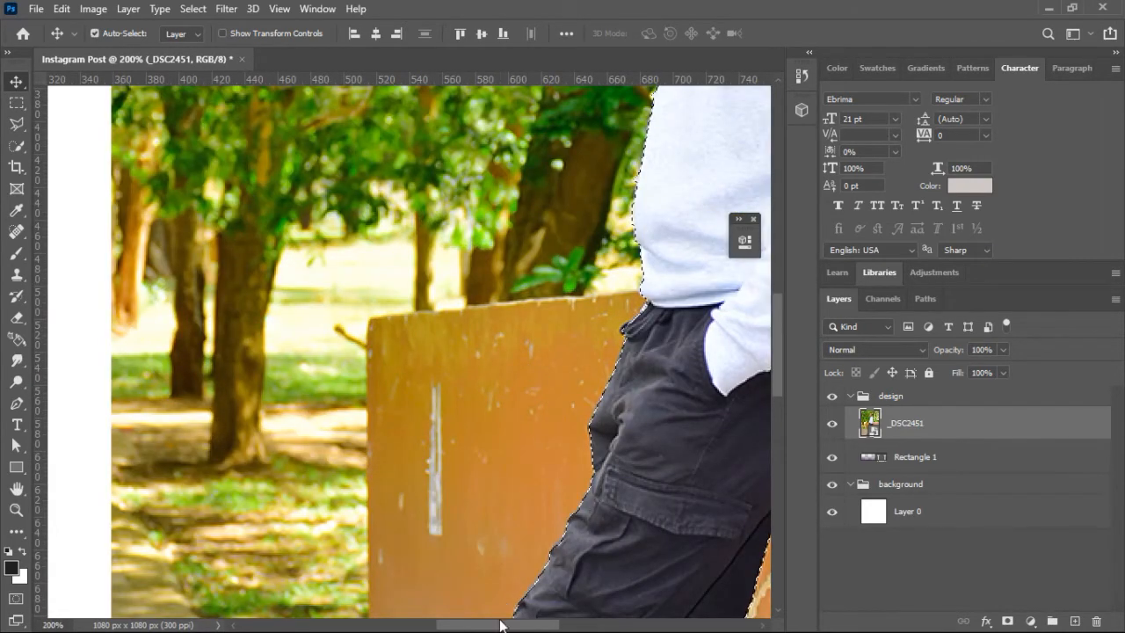
{"action": "left_click_drag", "start_coordinate": [502, 623], "coordinate": [570, 623]}
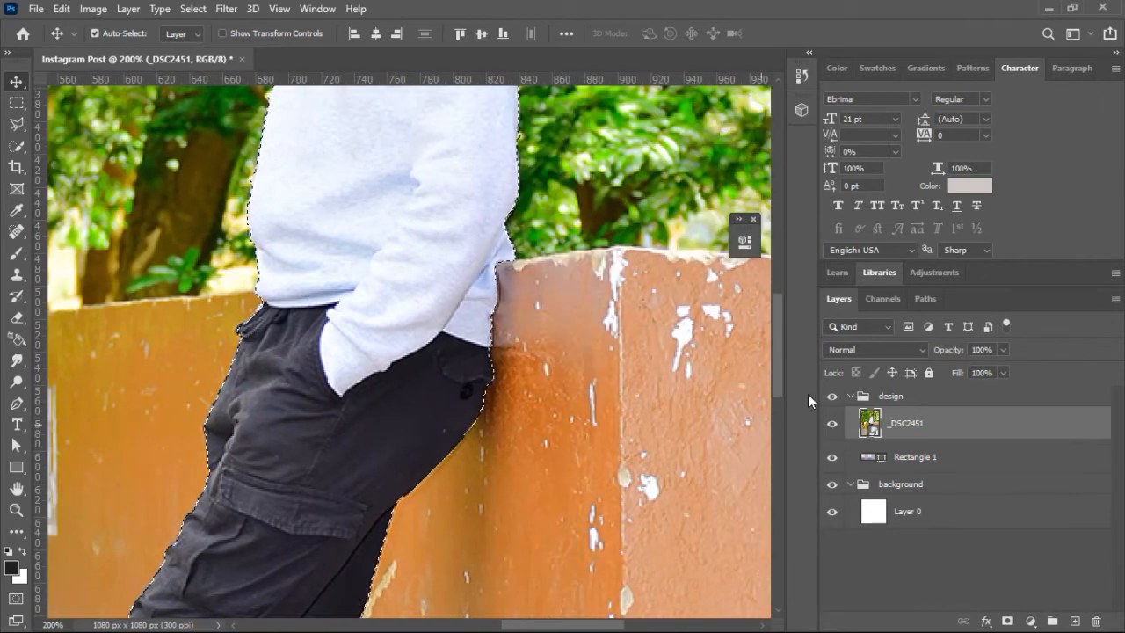
{"action": "left_click_drag", "start_coordinate": [778, 380], "coordinate": [774, 268]}
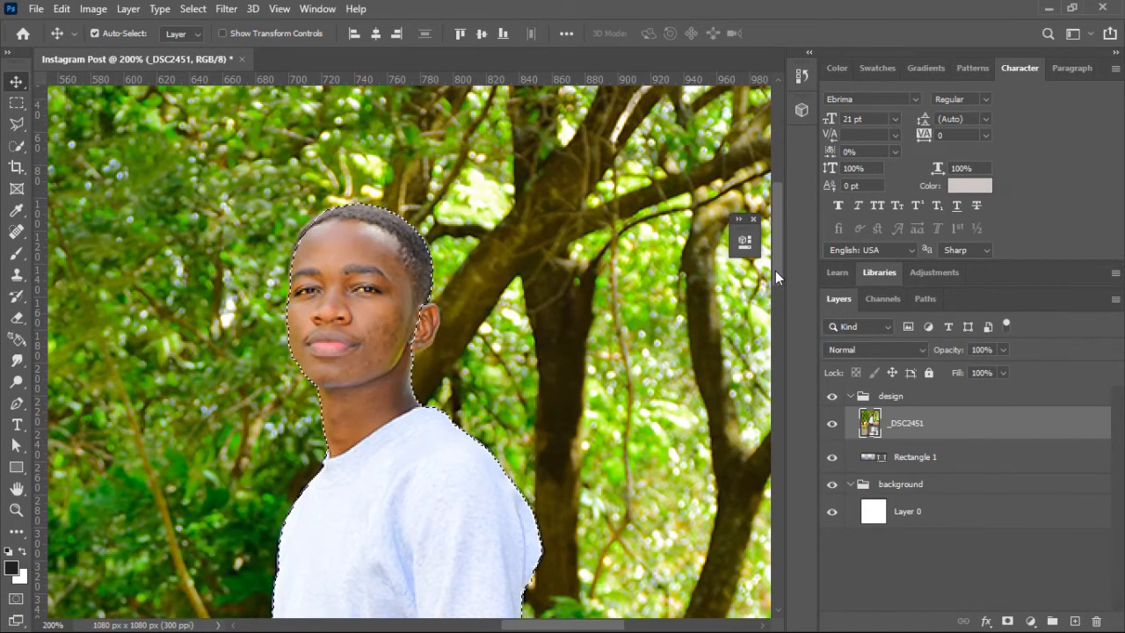
{"action": "key", "text": "ctrl+plus"}
{"action": "key", "text": "ctrl+plus"}
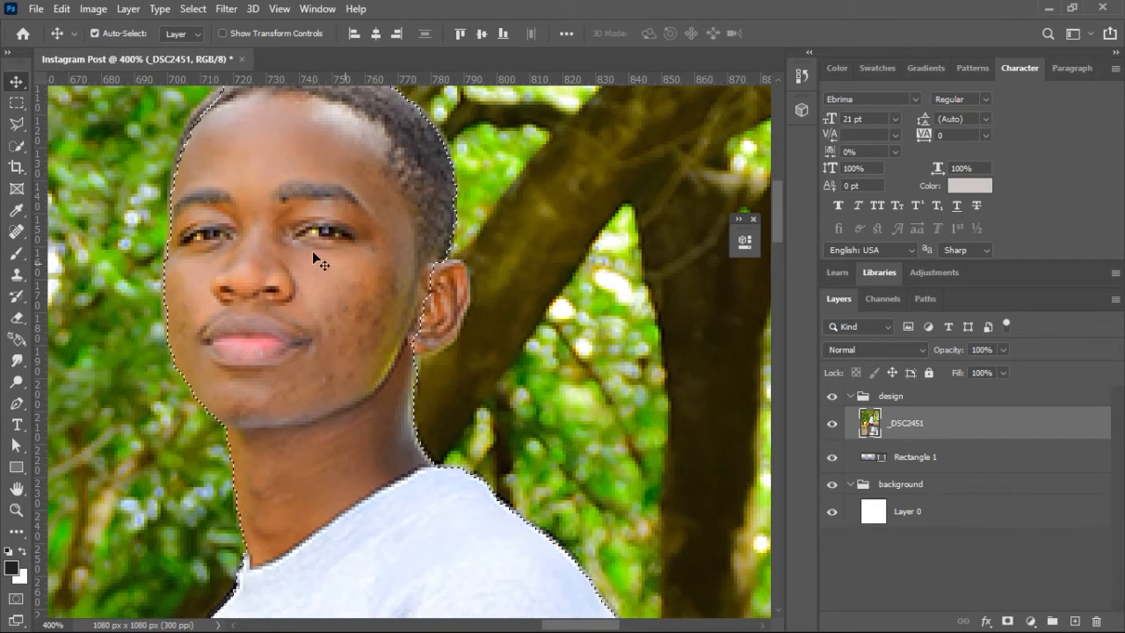
{"action": "left_click", "coordinate": [18, 148]}
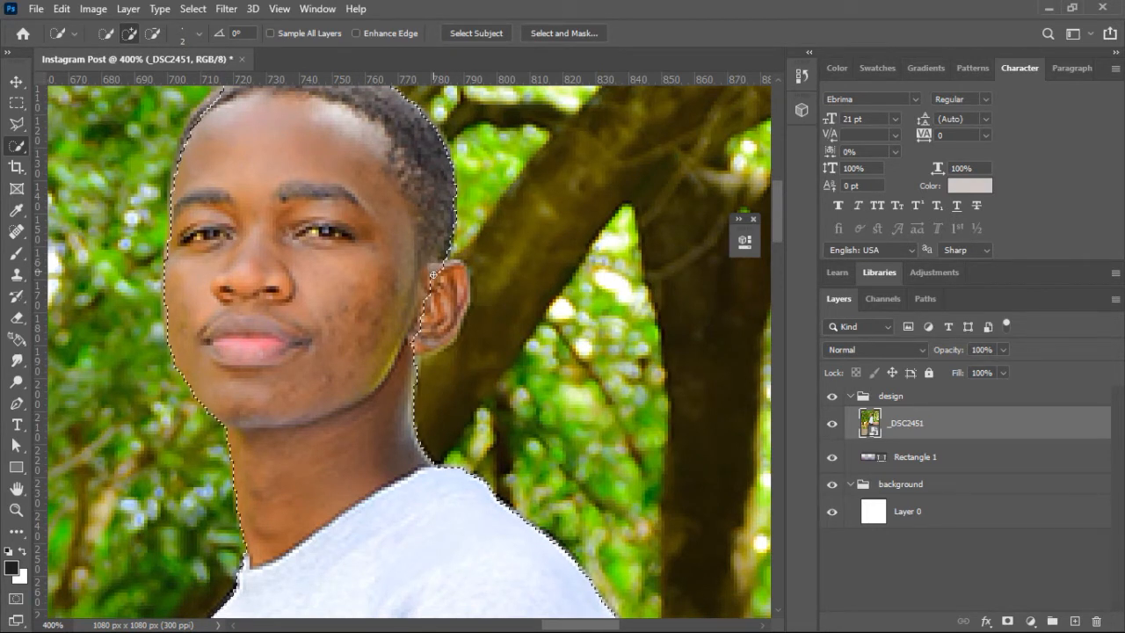
{"action": "mouse_move", "coordinate": [434, 286]}
{"action": "left_mouse_down"}
{"action": "mouse_move", "coordinate": [425, 303]}
{"action": "mouse_move", "coordinate": [414, 338]}
{"action": "left_mouse_up"}
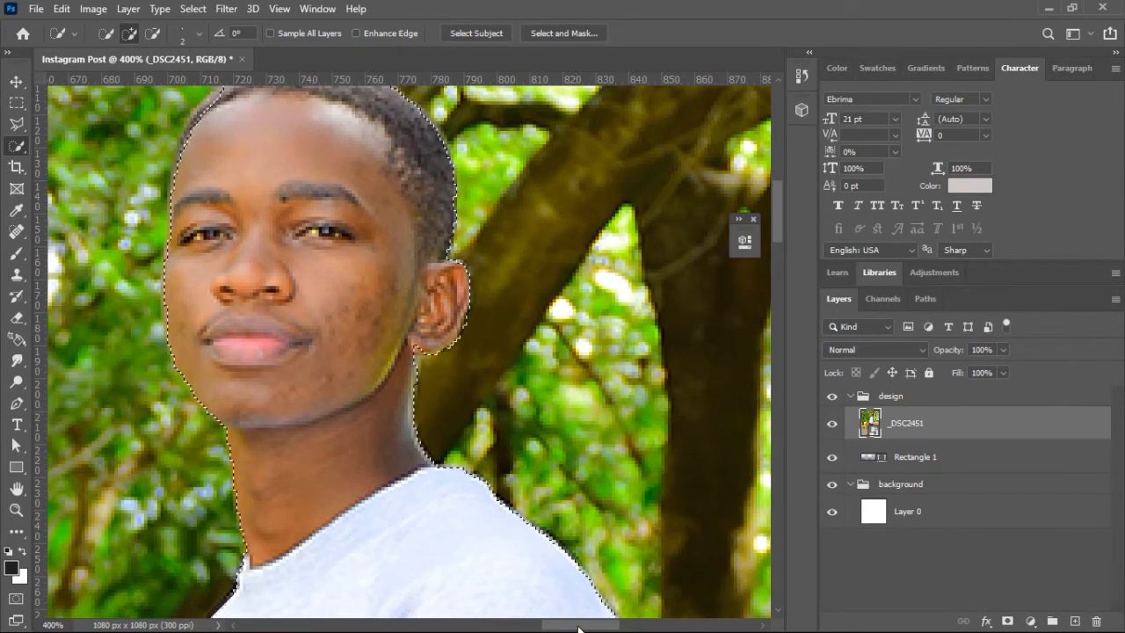
- Try to extend the selection along the hairline beside the man's forehead, and undo that stroke
{"action": "scroll", "coordinate": [578, 616], "scroll_direction": "left", "scroll_amount": 4}
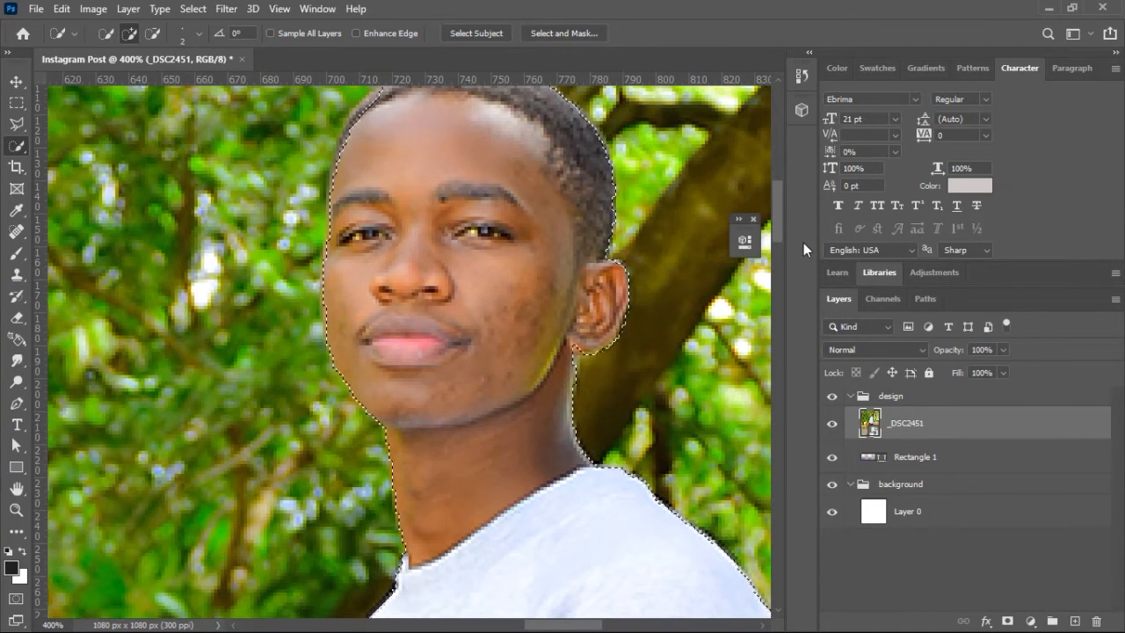
{"action": "left_click_drag", "start_coordinate": [778, 233], "coordinate": [778, 219]}
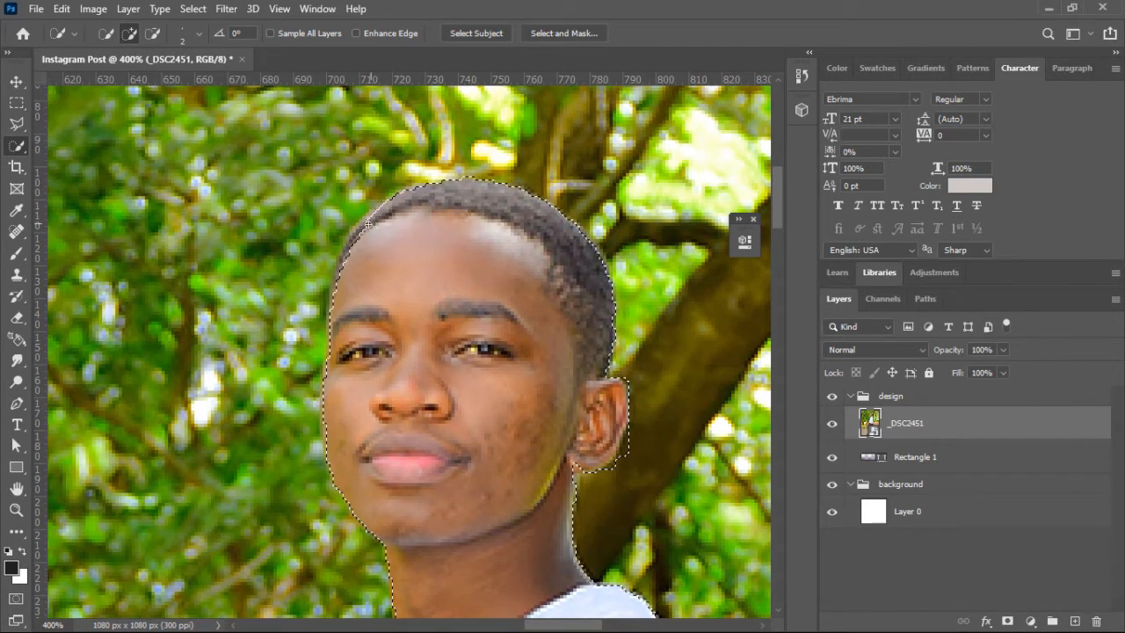
{"action": "left_click_drag", "start_coordinate": [348, 251], "coordinate": [335, 292]}
{"action": "key", "text": "ctrl+z"}
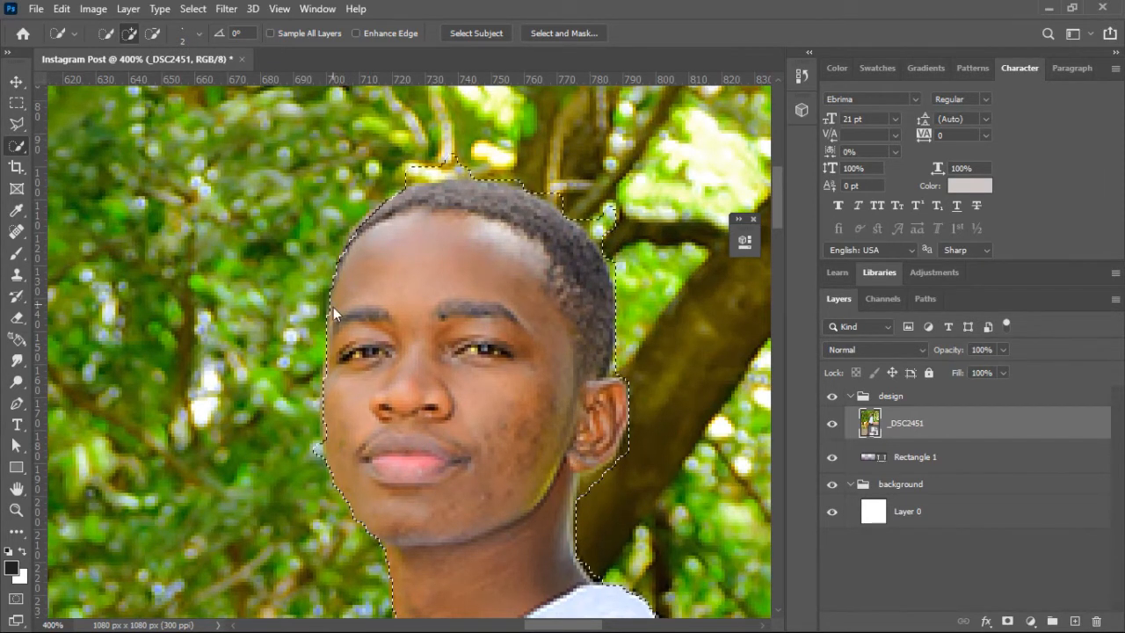
{"action": "key", "text": "ctrl+z"}
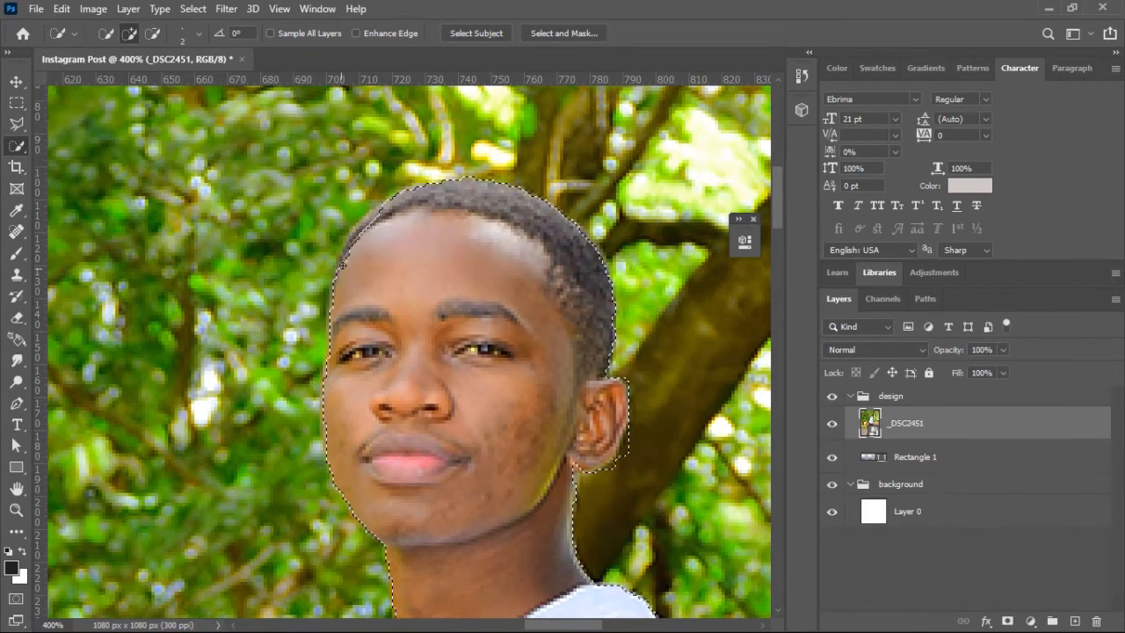
- Add the missed strip of hair along the man's forehead to the selection with small dabs
{"action": "left_click", "coordinate": [347, 260]}
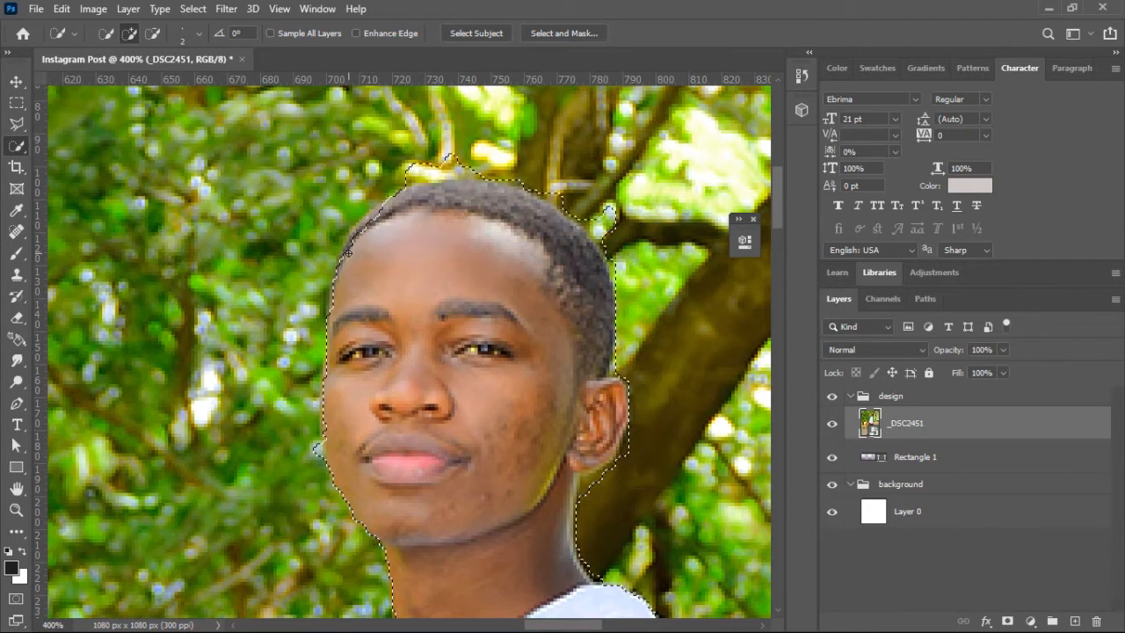
{"action": "left_click", "coordinate": [354, 237]}
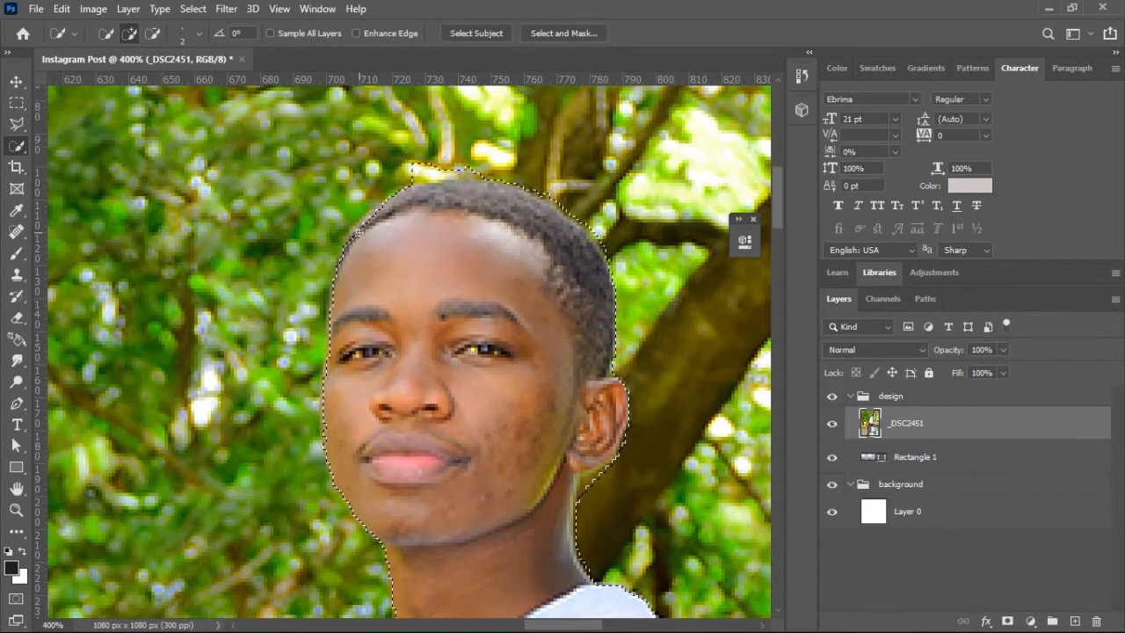
{"action": "left_click", "coordinate": [380, 208]}
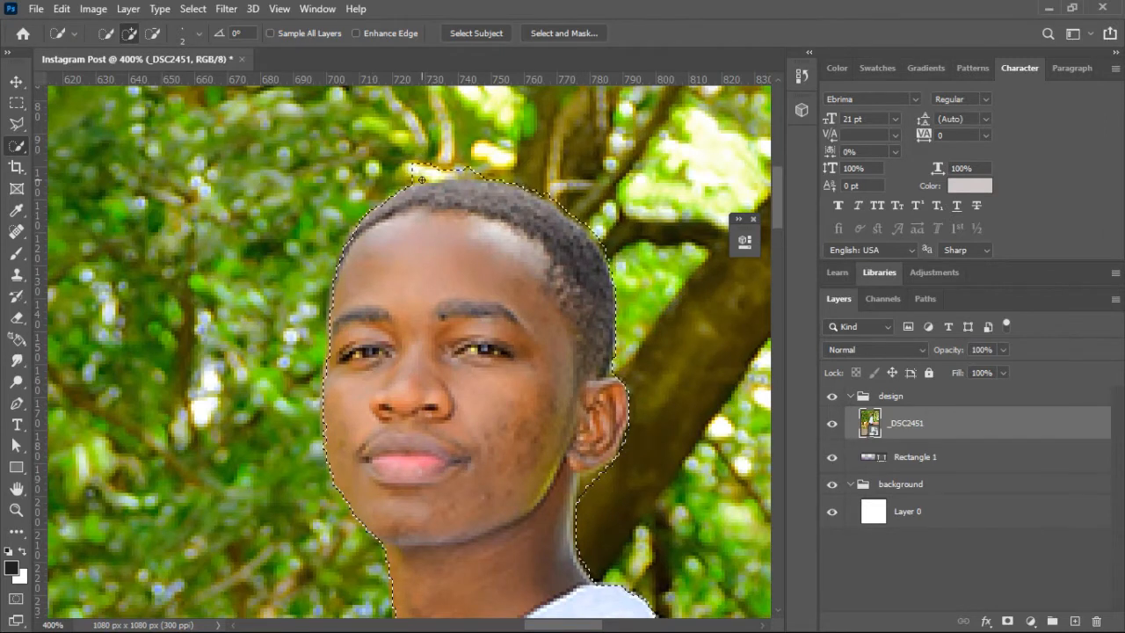
- Subtract the stray background patch above the man's hair from the selection, and set the brush back to adding
{"action": "left_click", "coordinate": [154, 34]}
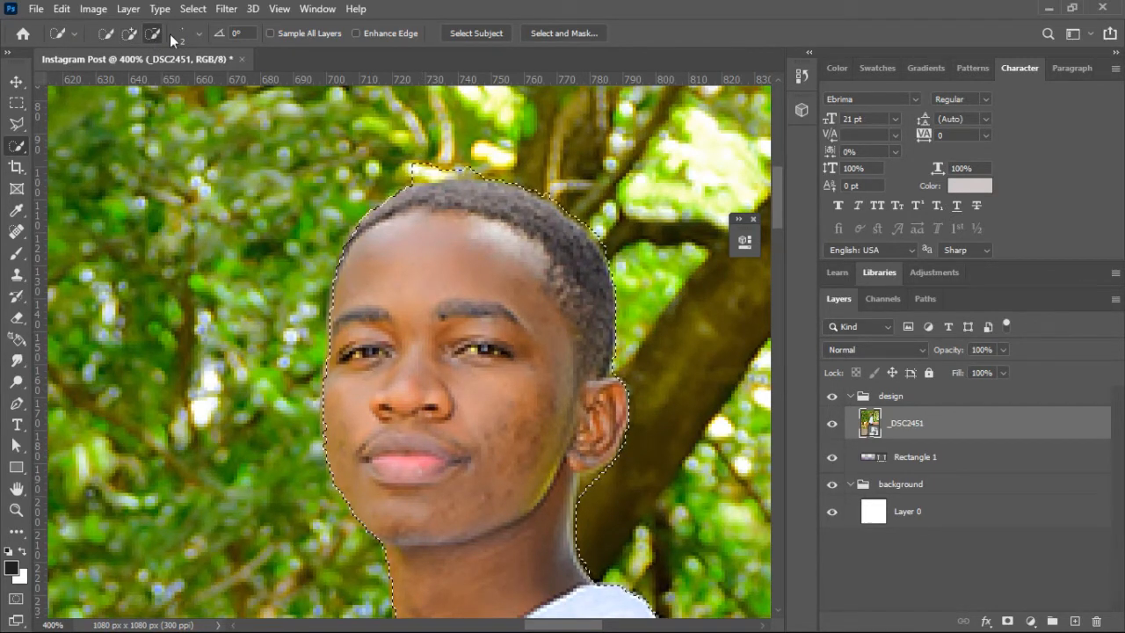
{"action": "left_click", "coordinate": [417, 170]}
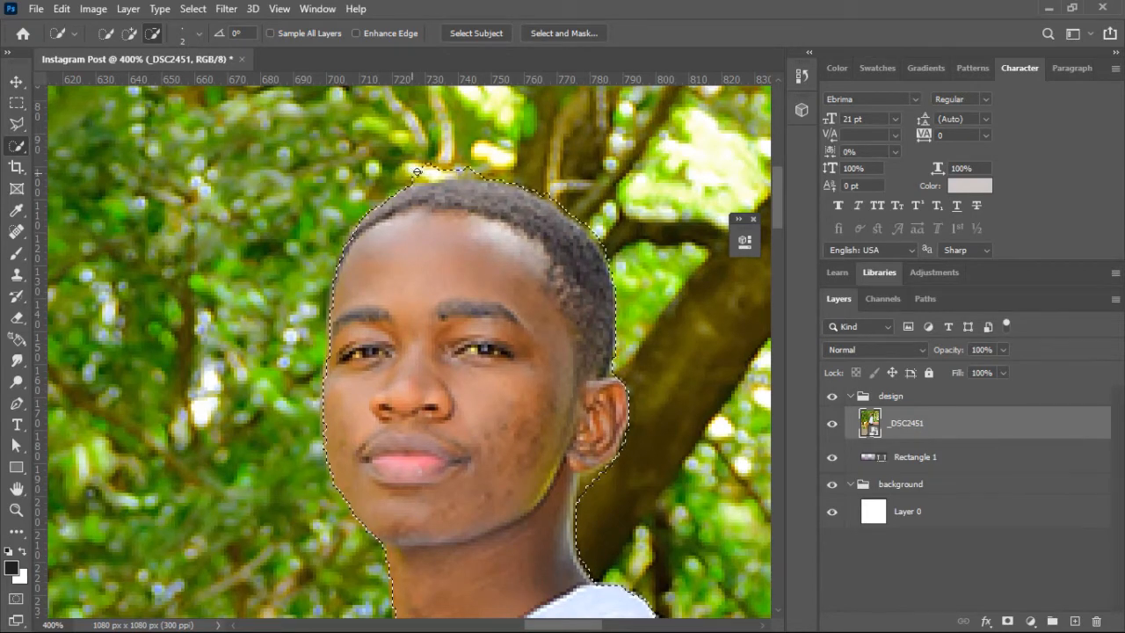
{"action": "left_click", "coordinate": [468, 171]}
{"action": "left_click", "coordinate": [129, 33]}
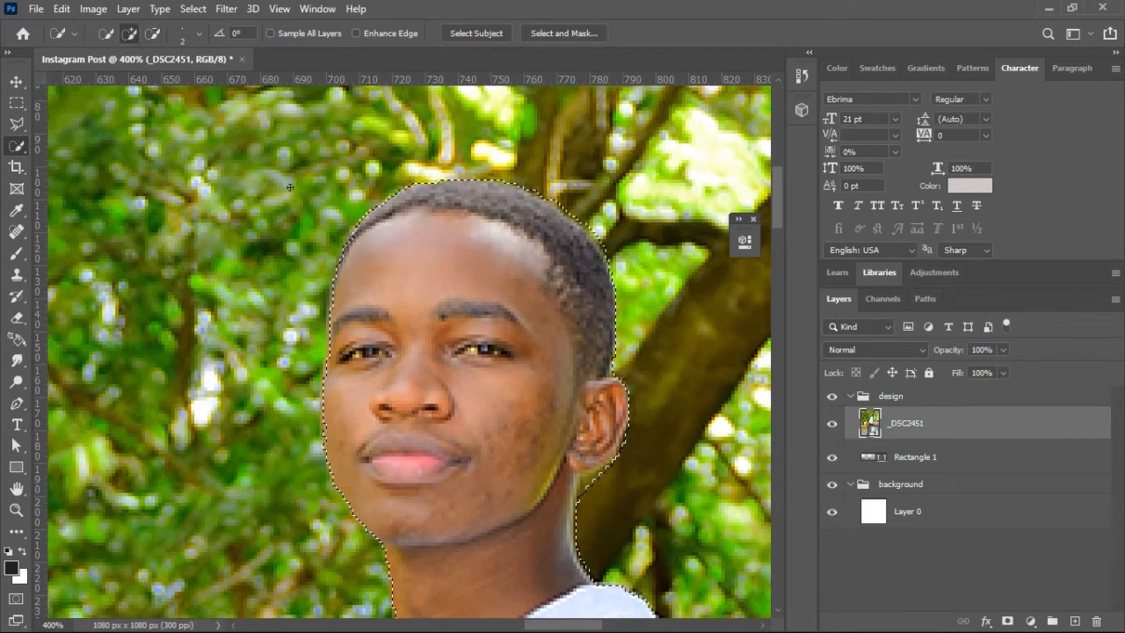
- Try to add the edge of the man's cheek to the selection, and undo the dabs
{"action": "left_click", "coordinate": [324, 414]}
{"action": "key", "text": "ctrl+z"}
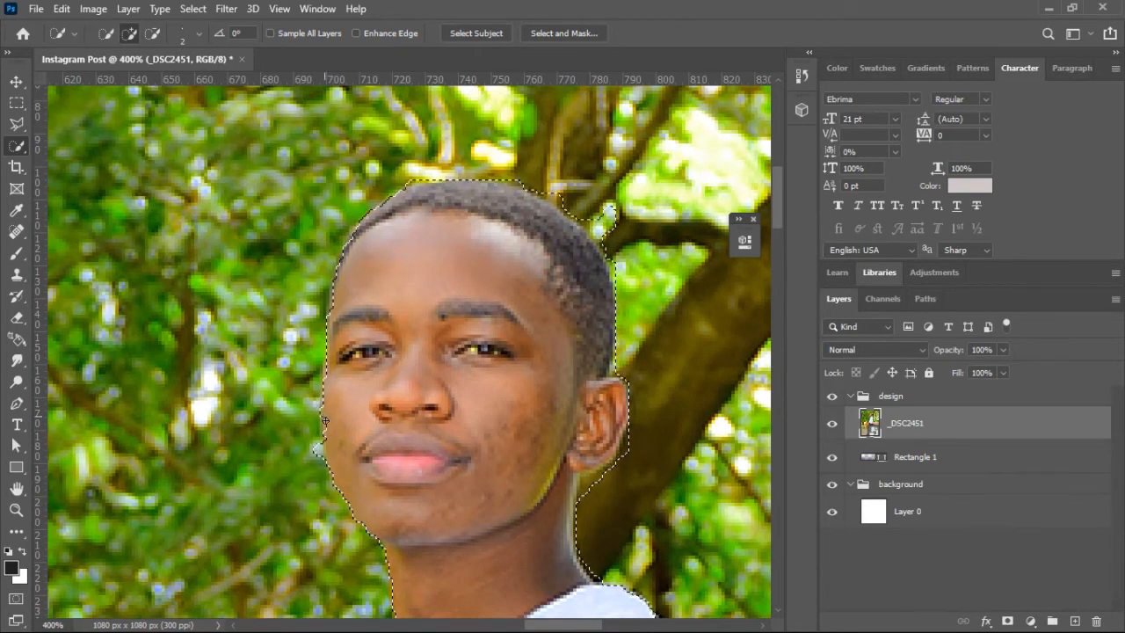
{"action": "left_click", "coordinate": [323, 450]}
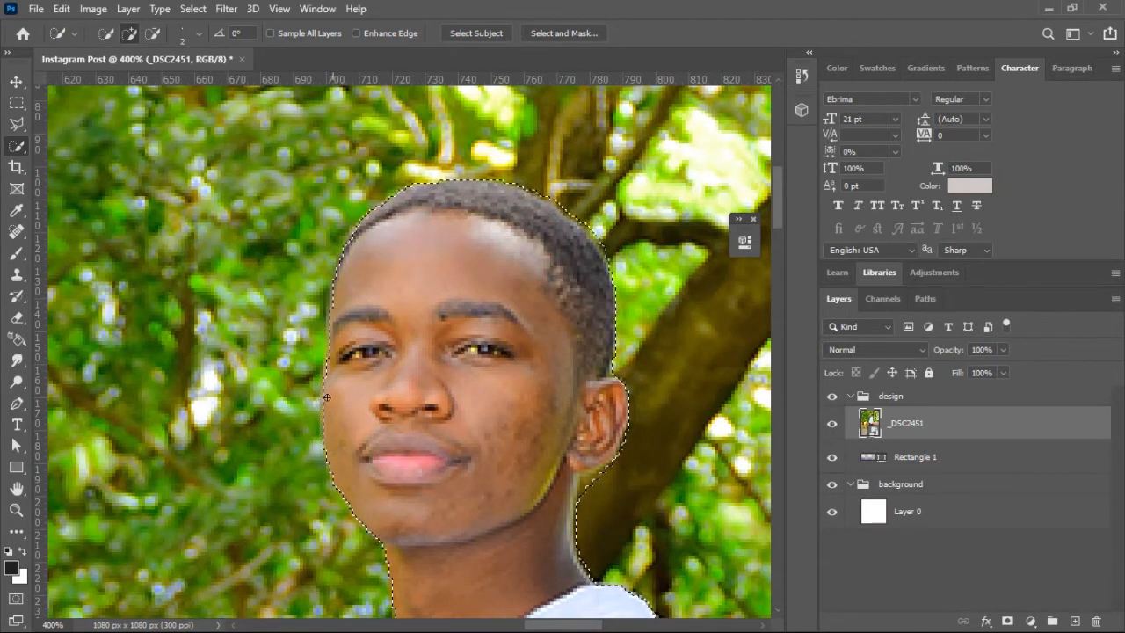
{"action": "key", "text": "ctrl+z"}
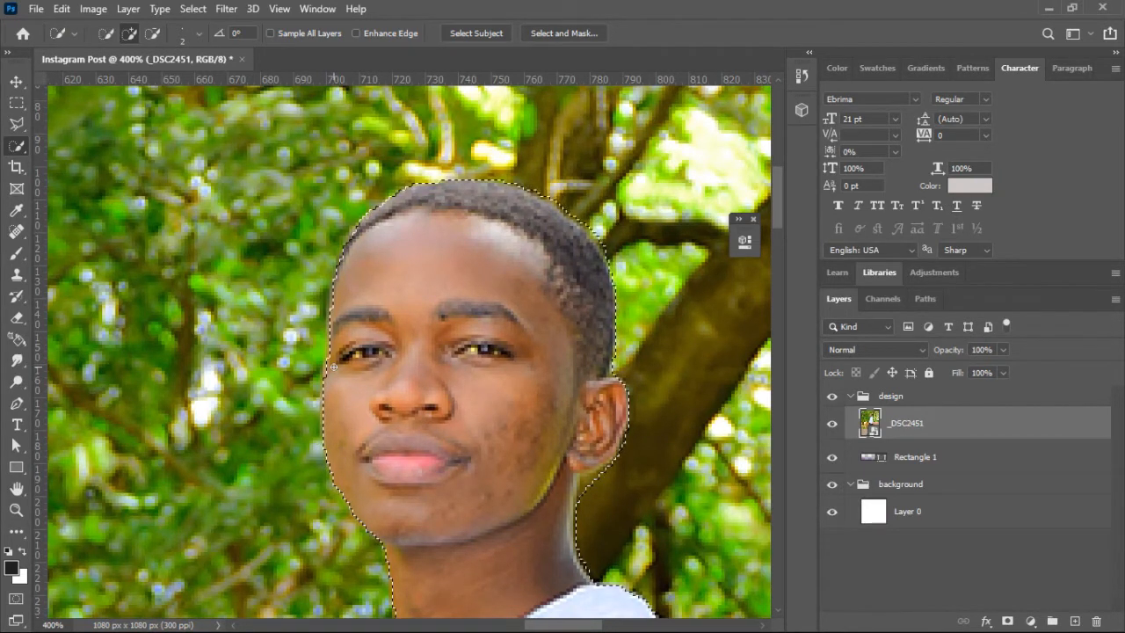
- Invert the selection, try to delete the background around the man, and invert the selection back to him
{"action": "key", "text": "ctrl+minus"}
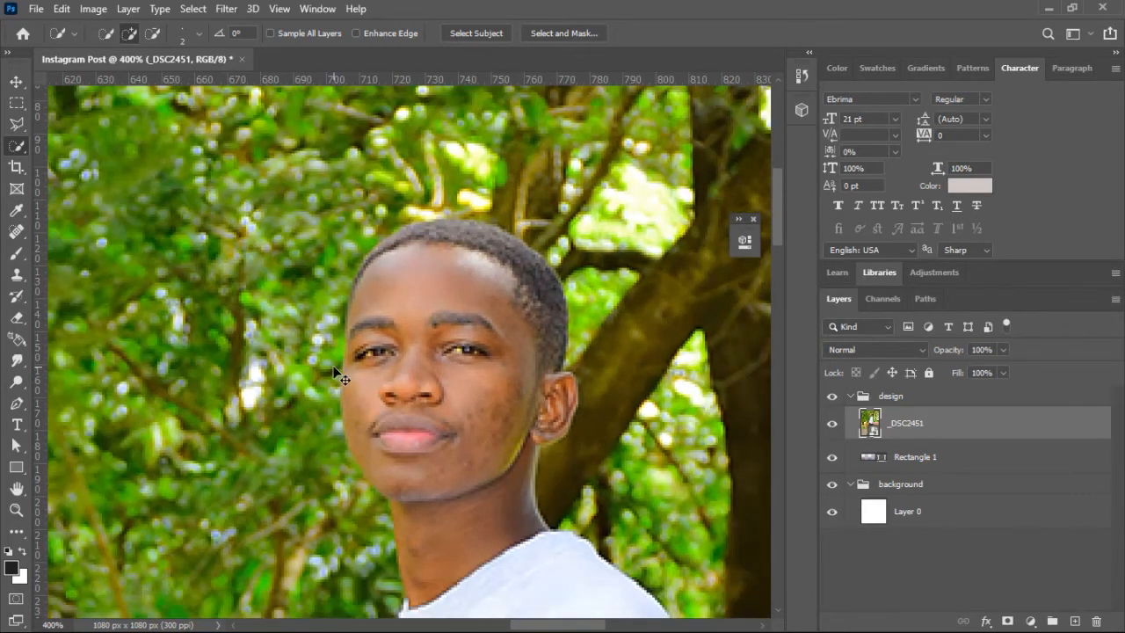
{"action": "key", "text": "ctrl+minus"}
{"action": "key", "text": "ctrl+minus"}
{"action": "key", "text": "ctrl+minus"}
{"action": "key", "text": "ctrl+minus"}
{"action": "key", "text": "ctrl+minus"}
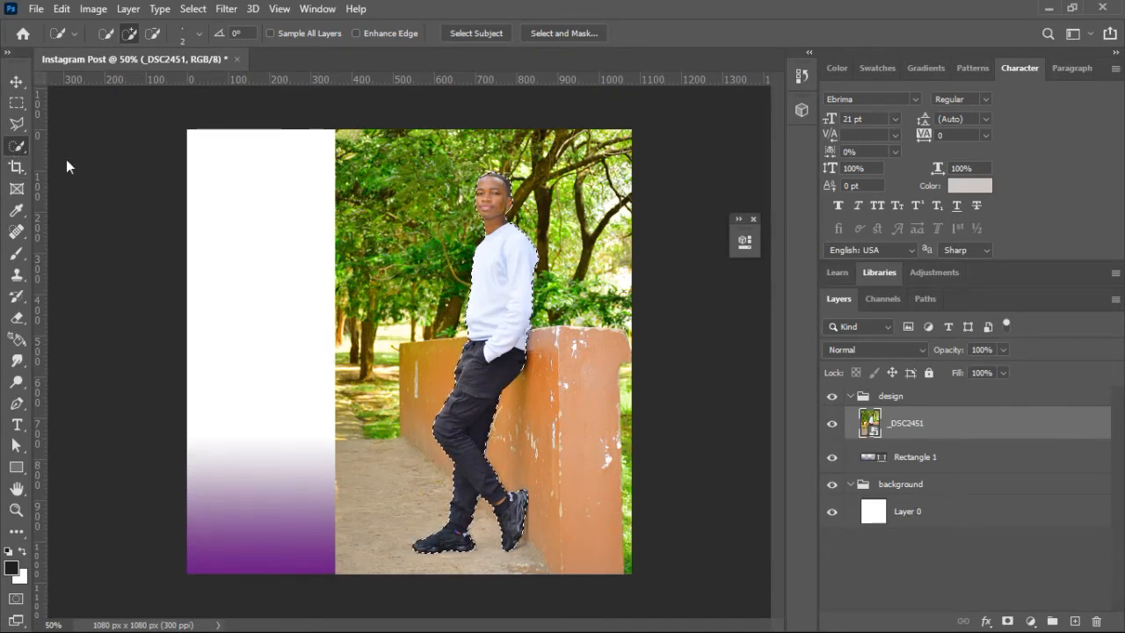
{"action": "right_click", "coordinate": [505, 311]}
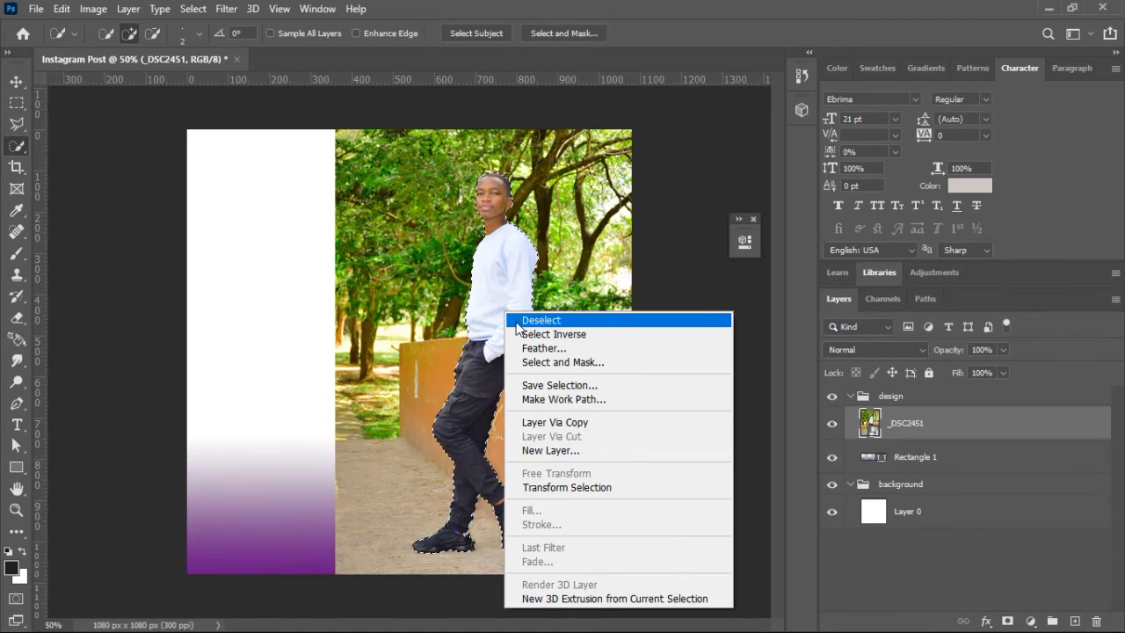
{"action": "left_click", "coordinate": [560, 335]}
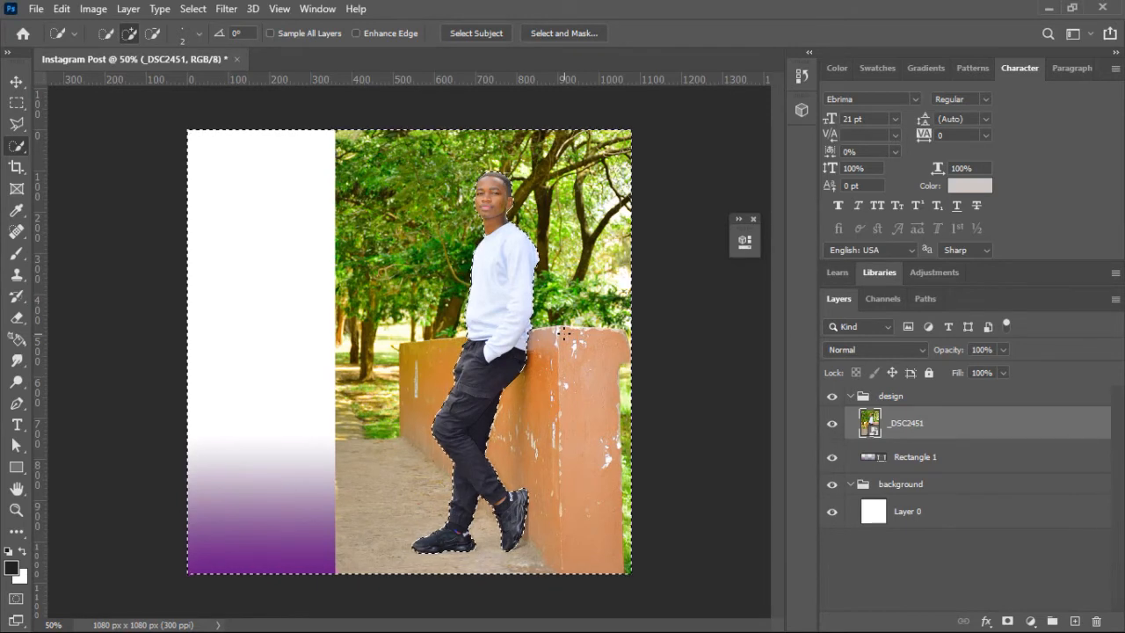
{"action": "key", "text": "Delete"}
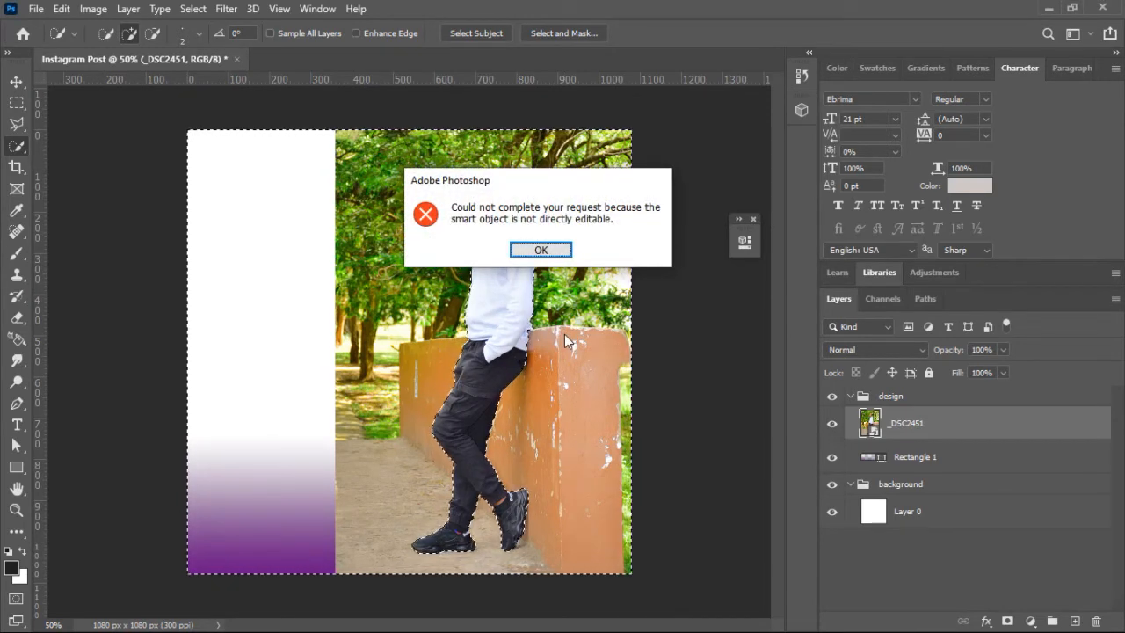
{"action": "left_click", "coordinate": [549, 252]}
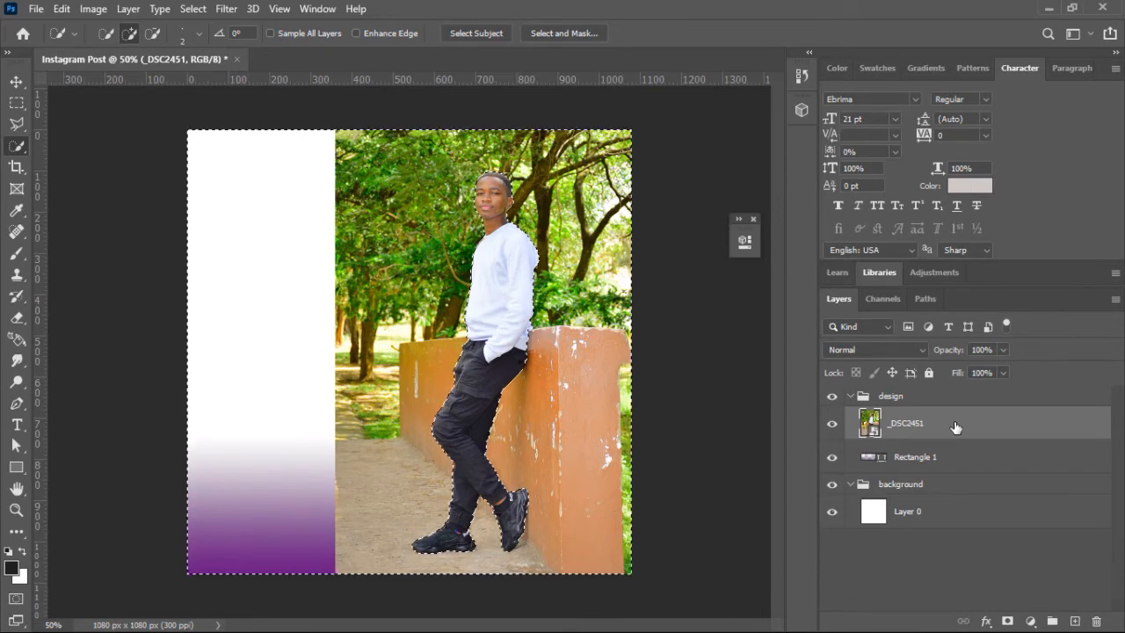
{"action": "key", "text": "ctrl+shift+i"}
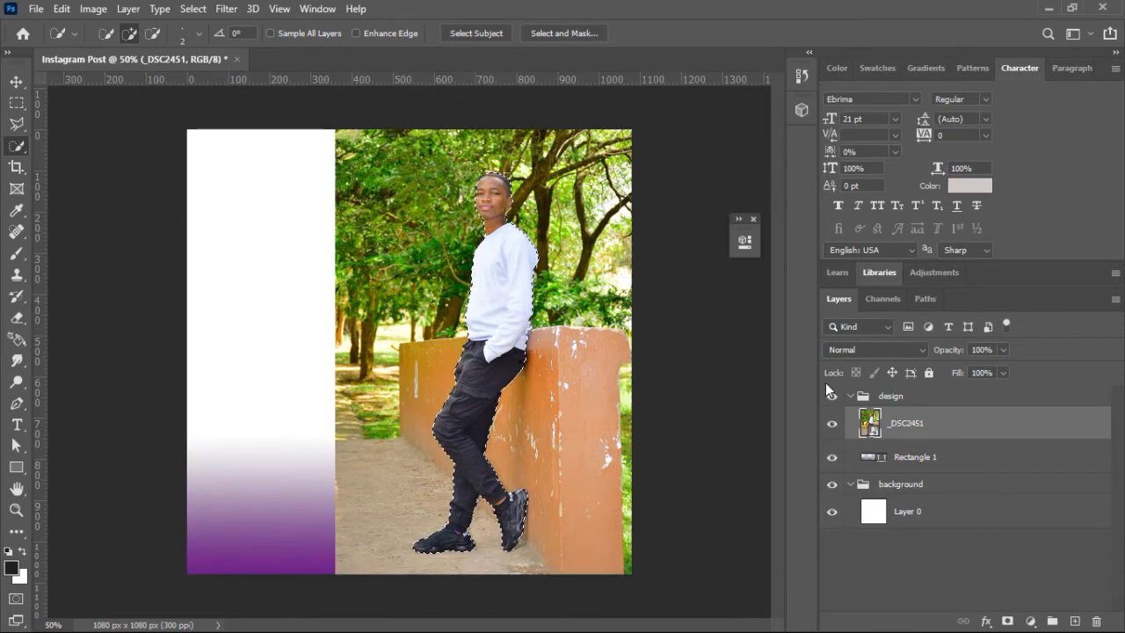
- Rasterize the _DSC2451 layer and copy the selected man onto a new layer
{"action": "right_click", "coordinate": [898, 425]}
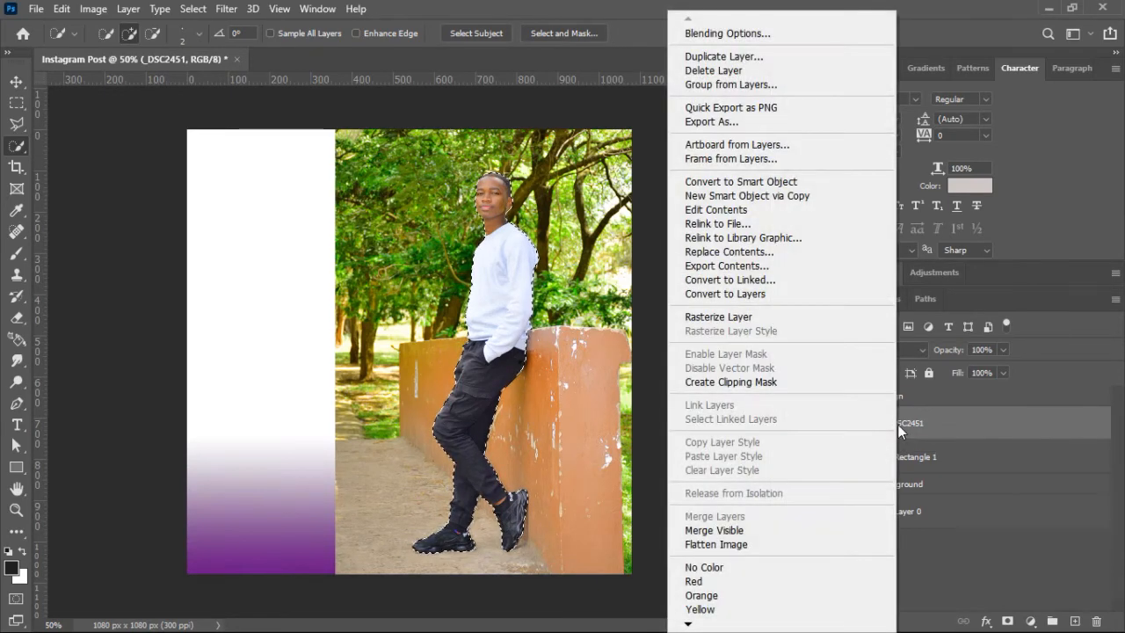
{"action": "left_click", "coordinate": [793, 318]}
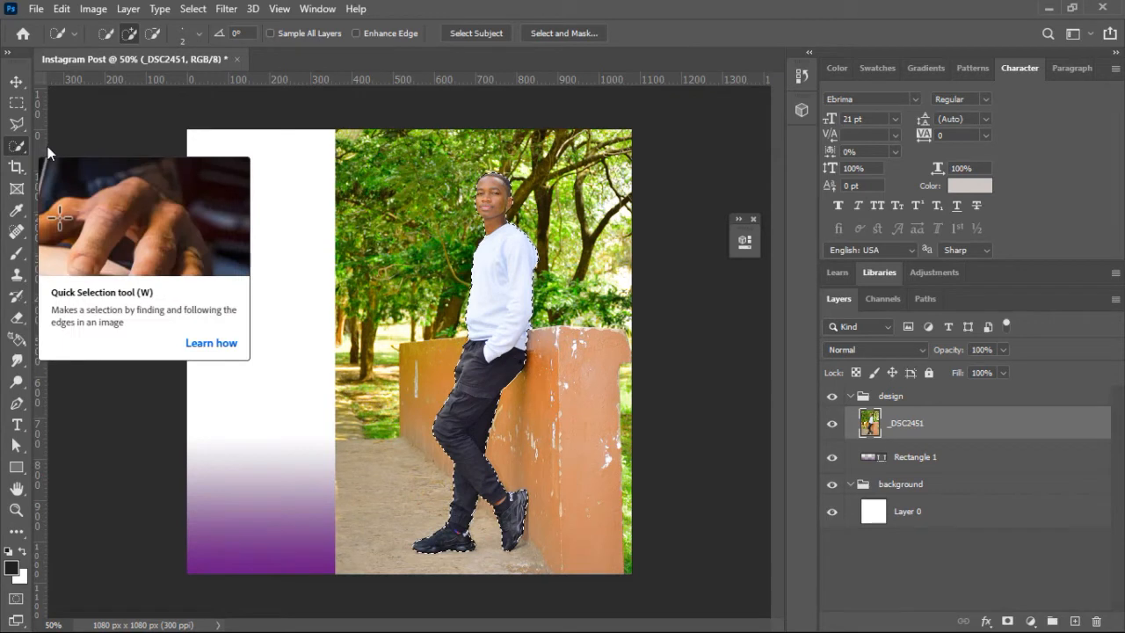
{"action": "right_click", "coordinate": [508, 310]}
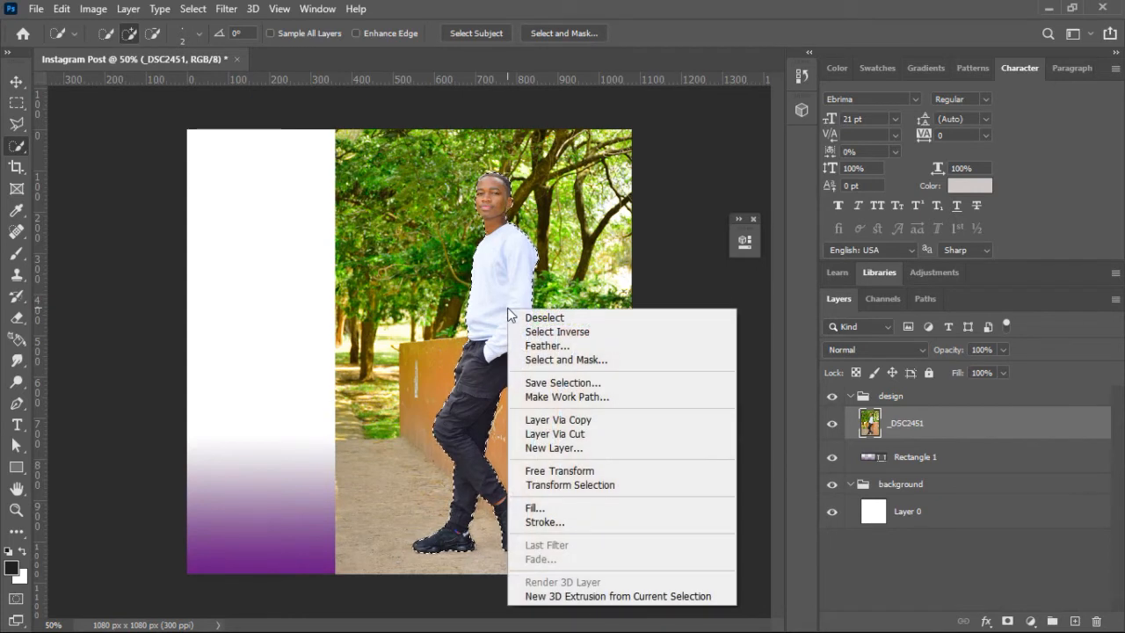
{"action": "left_click", "coordinate": [555, 421]}
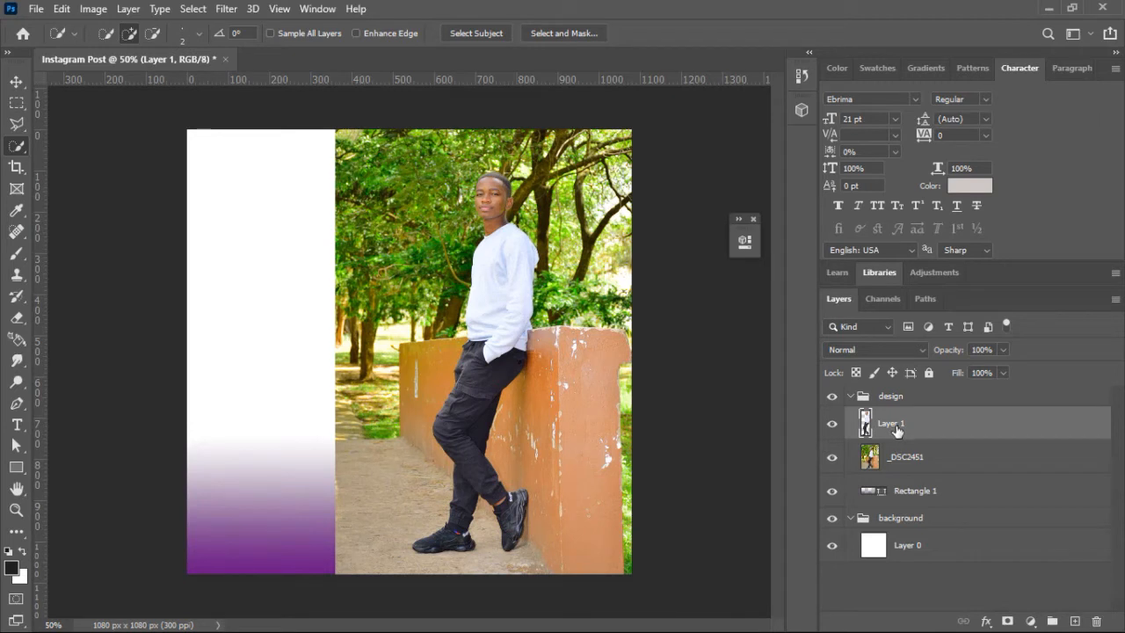
- Hide the _DSC2451 layer and convert the man's cutout, Layer 1, to a smart object
{"action": "left_click", "coordinate": [832, 458]}
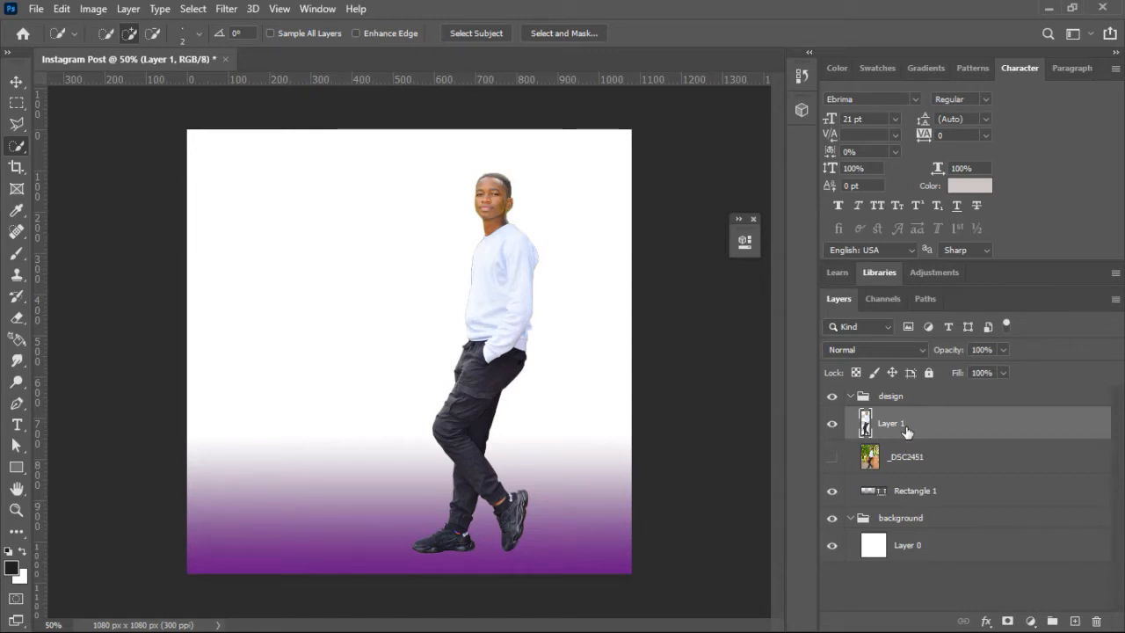
{"action": "right_click", "coordinate": [907, 429]}
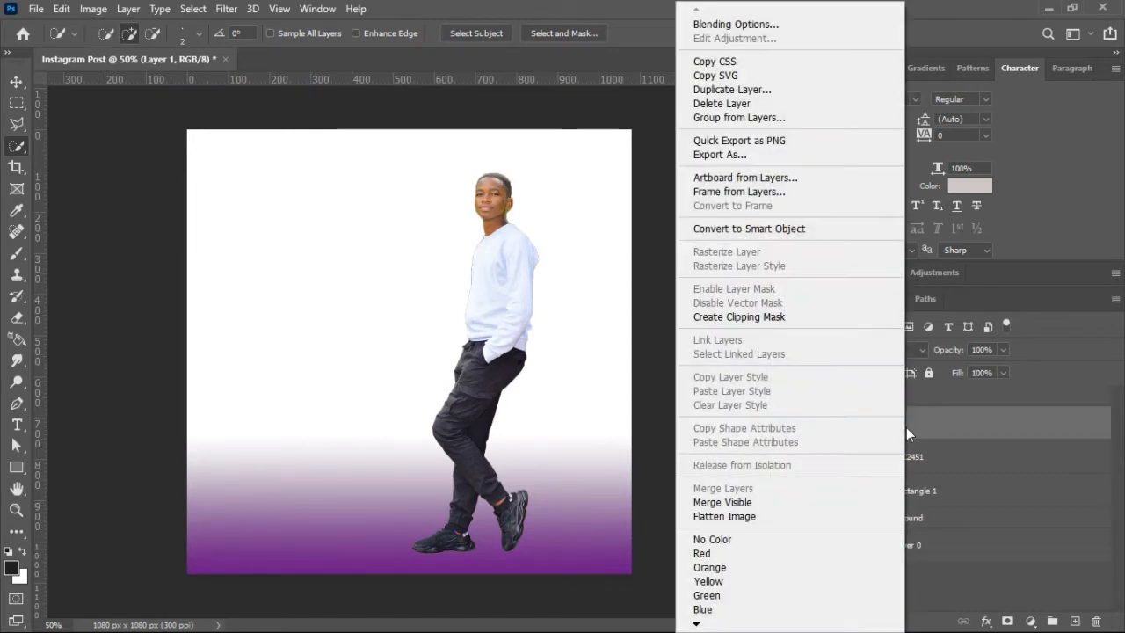
{"action": "left_click", "coordinate": [817, 229]}
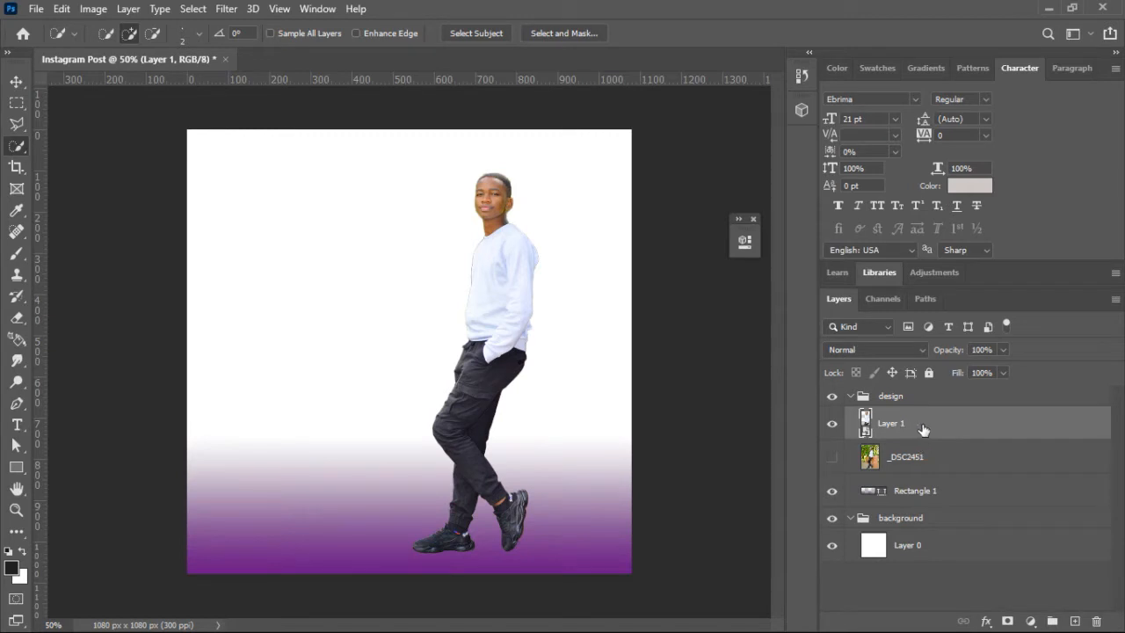
- Move Layer 1 and _DSC2451 out of the design group and put them into a new group named "image" above it
{"action": "left_click", "coordinate": [923, 429], "text": "ctrl"}
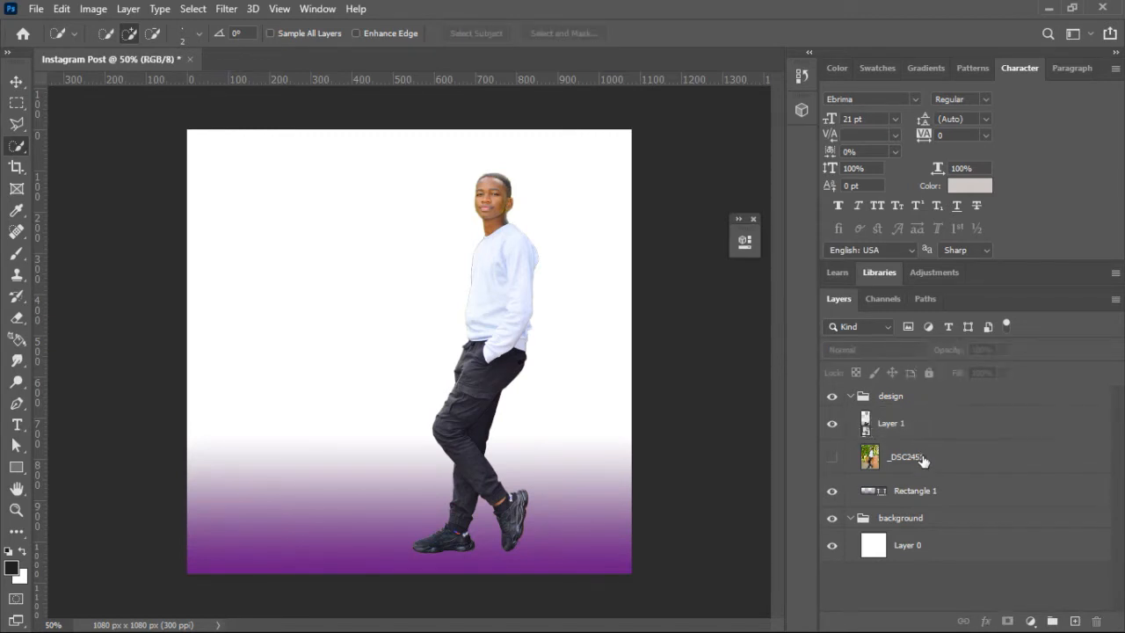
{"action": "left_click", "coordinate": [923, 465]}
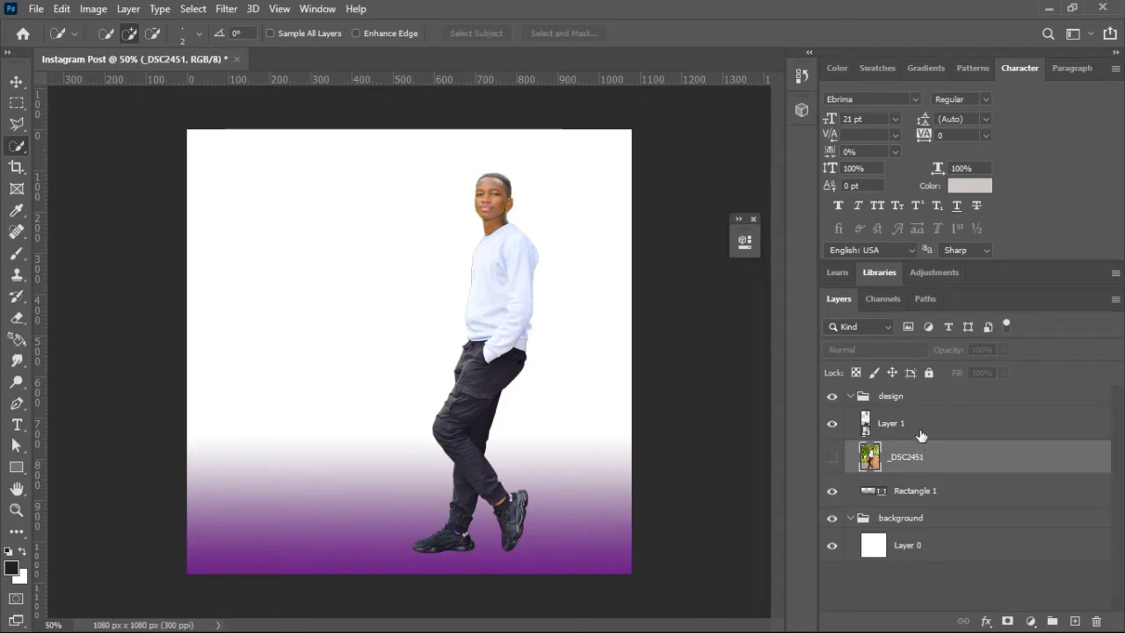
{"action": "left_click", "coordinate": [920, 435], "text": "shift"}
{"action": "left_click_drag", "start_coordinate": [920, 435], "coordinate": [921, 388]}
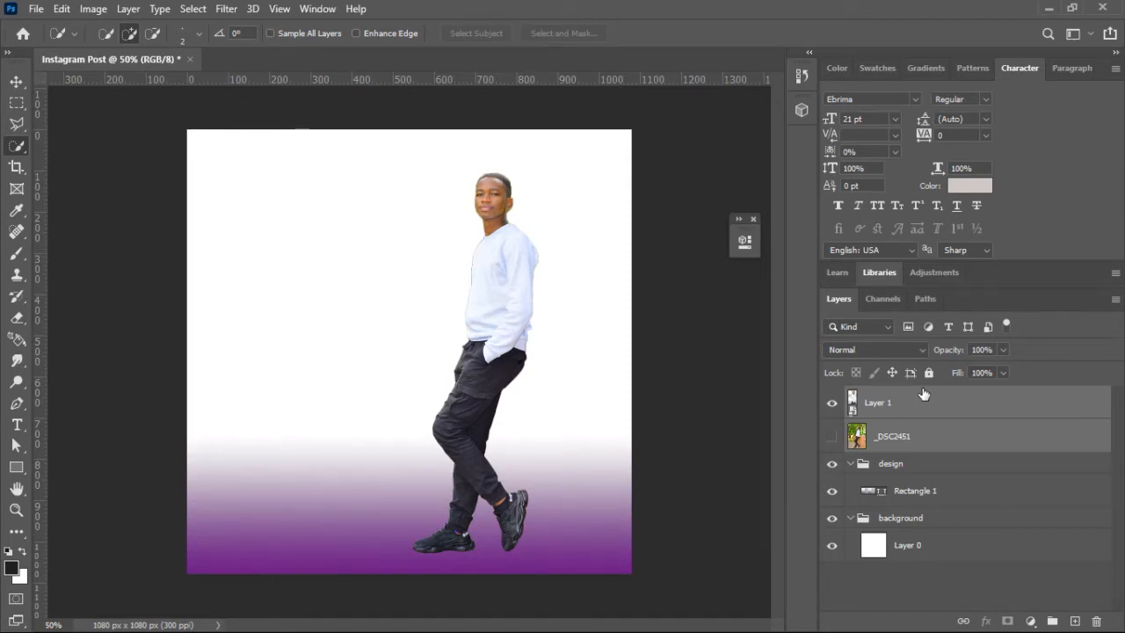
{"action": "key", "text": "ctrl+g"}
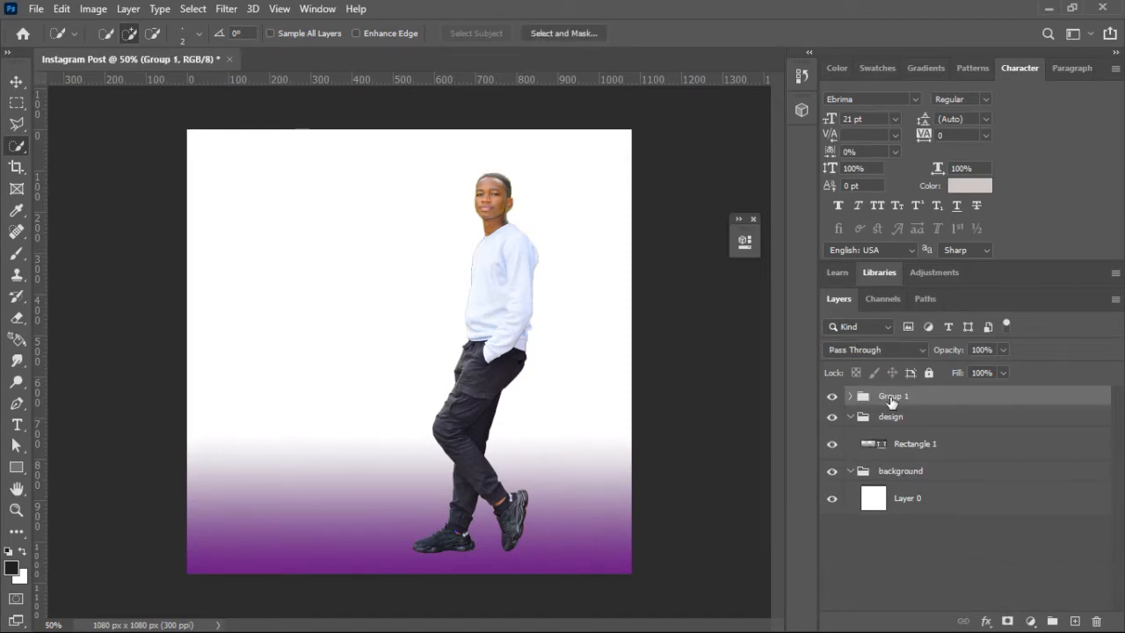
{"action": "double_click", "coordinate": [891, 398]}
{"action": "type", "text": "image"}
{"action": "key", "text": "Return"}
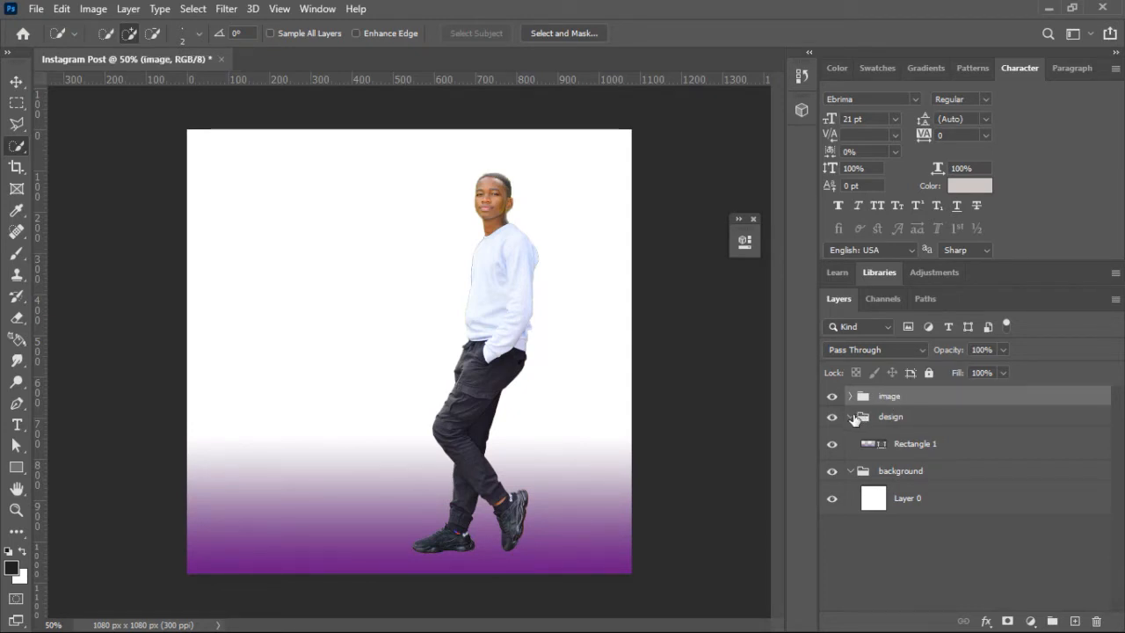
- Collapse the design group and move it above the image group so the gradient overlays the man's feet
{"action": "left_click", "coordinate": [850, 416]}
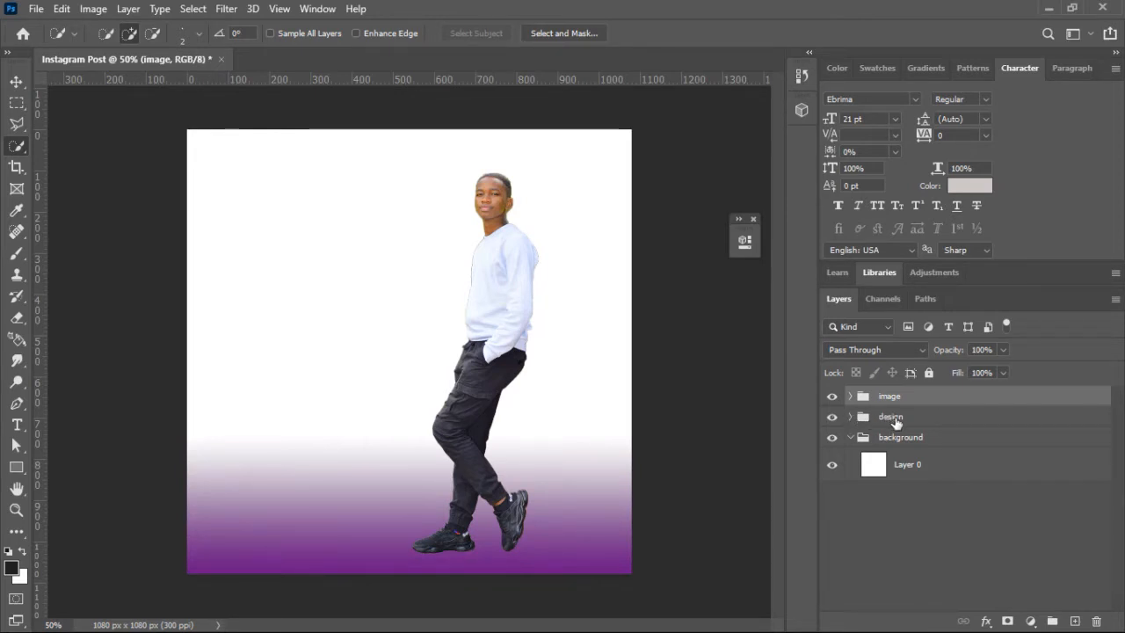
{"action": "left_click", "coordinate": [893, 420]}
{"action": "left_click_drag", "start_coordinate": [893, 420], "coordinate": [894, 396]}
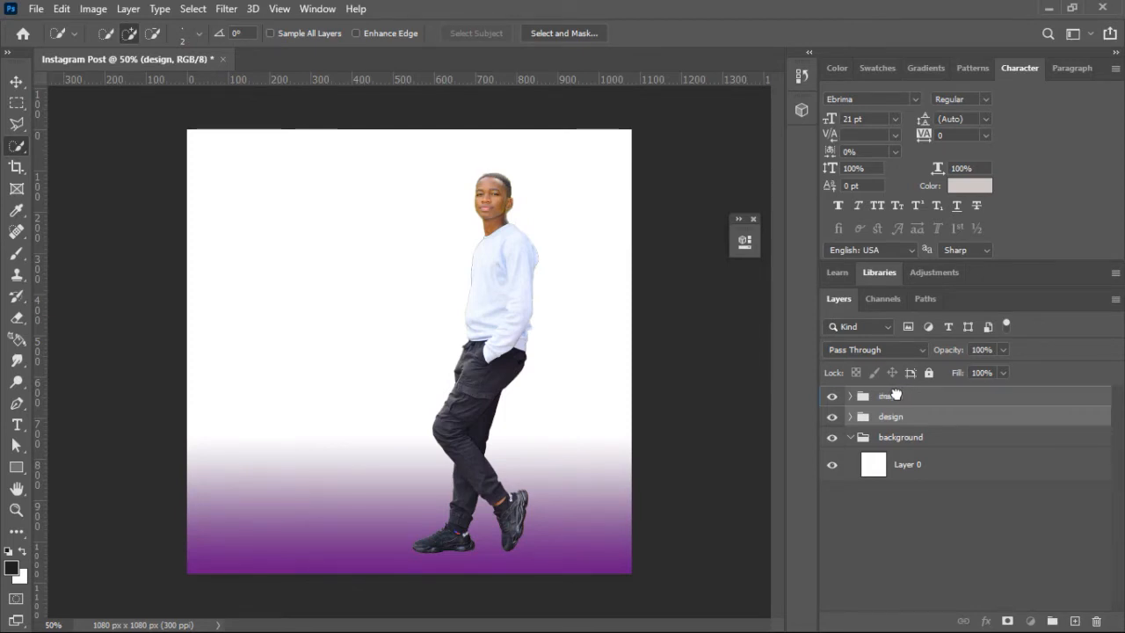
{"action": "left_click_drag", "start_coordinate": [895, 396], "coordinate": [895, 395]}
{"action": "left_click_drag", "start_coordinate": [896, 396], "coordinate": [897, 388]}
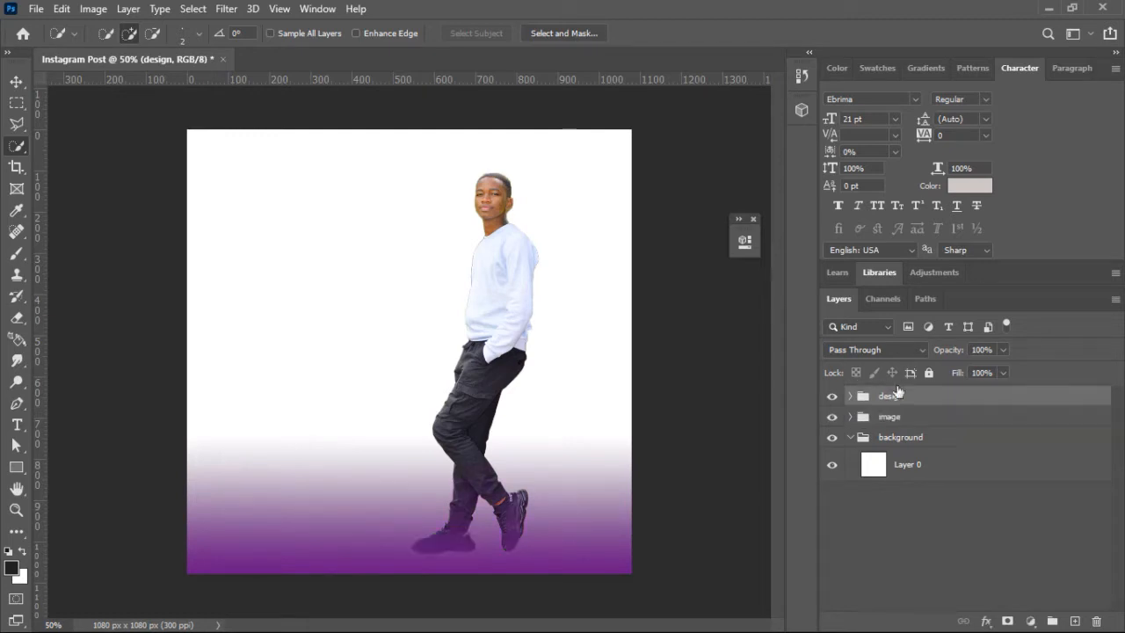
- Move the cut-out man on Layer 1 to the right edge of the canvas
{"action": "left_click", "coordinate": [17, 83]}
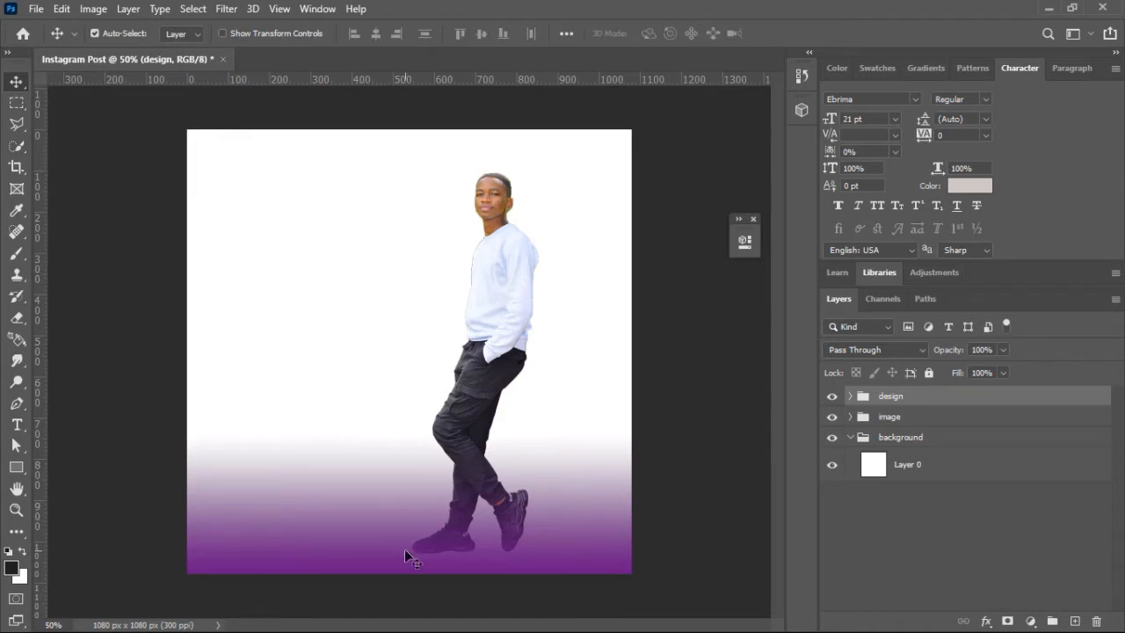
{"action": "left_click", "coordinate": [448, 558]}
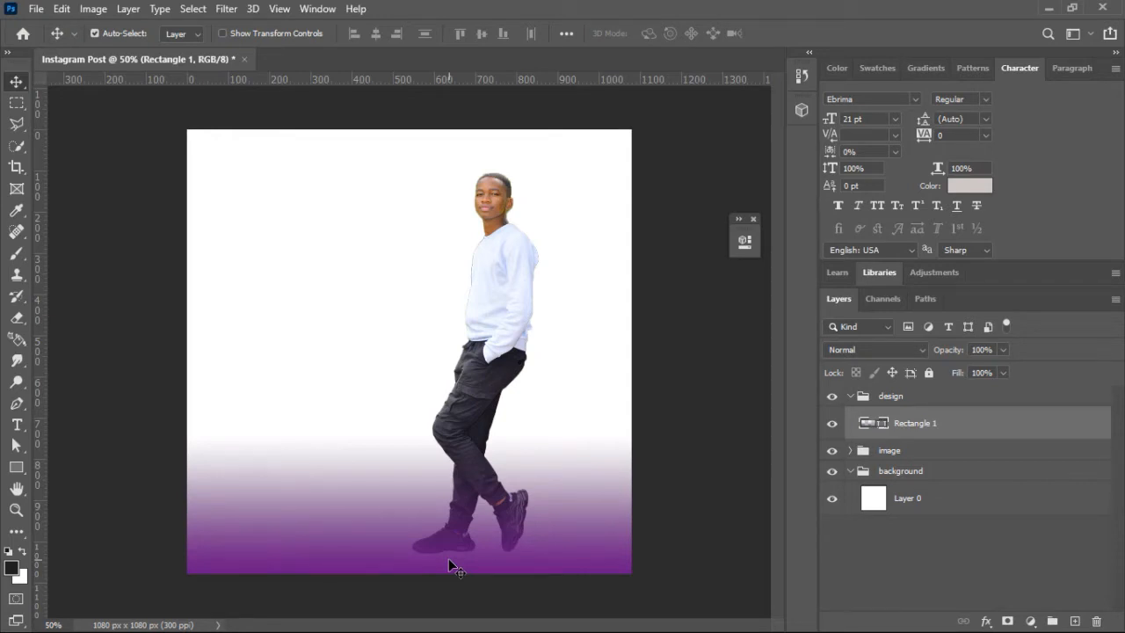
{"action": "left_click", "coordinate": [486, 305]}
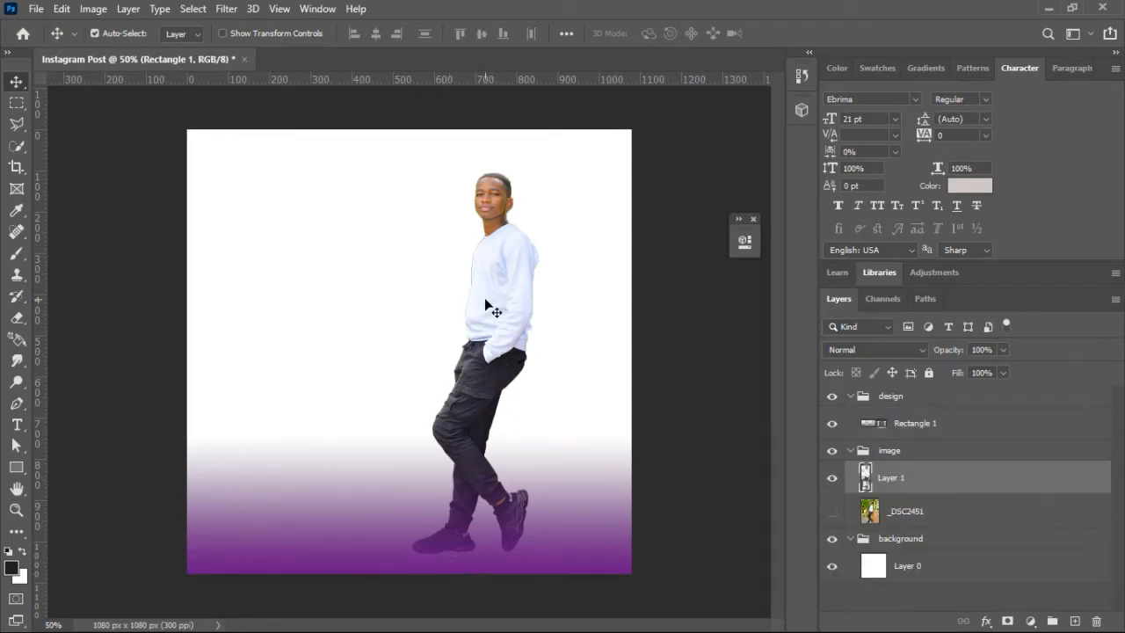
{"action": "left_click_drag", "start_coordinate": [488, 306], "coordinate": [576, 305]}
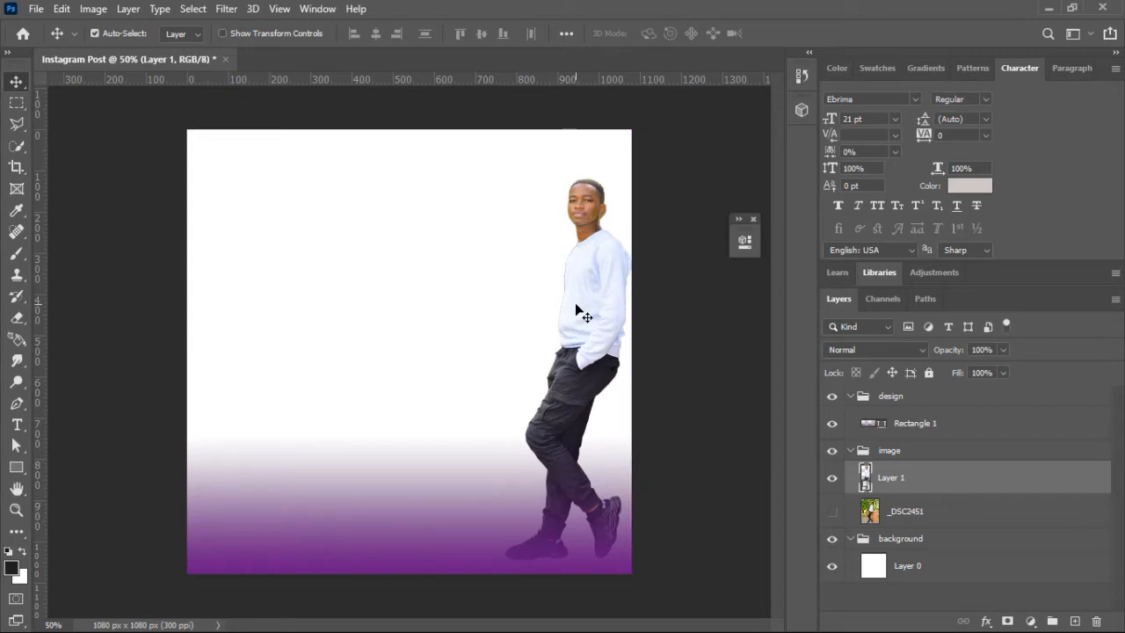
- Scale the man up slightly to about 100.7% and shift him a little inward from the canvas's right edge
{"action": "key", "text": "ctrl+t"}
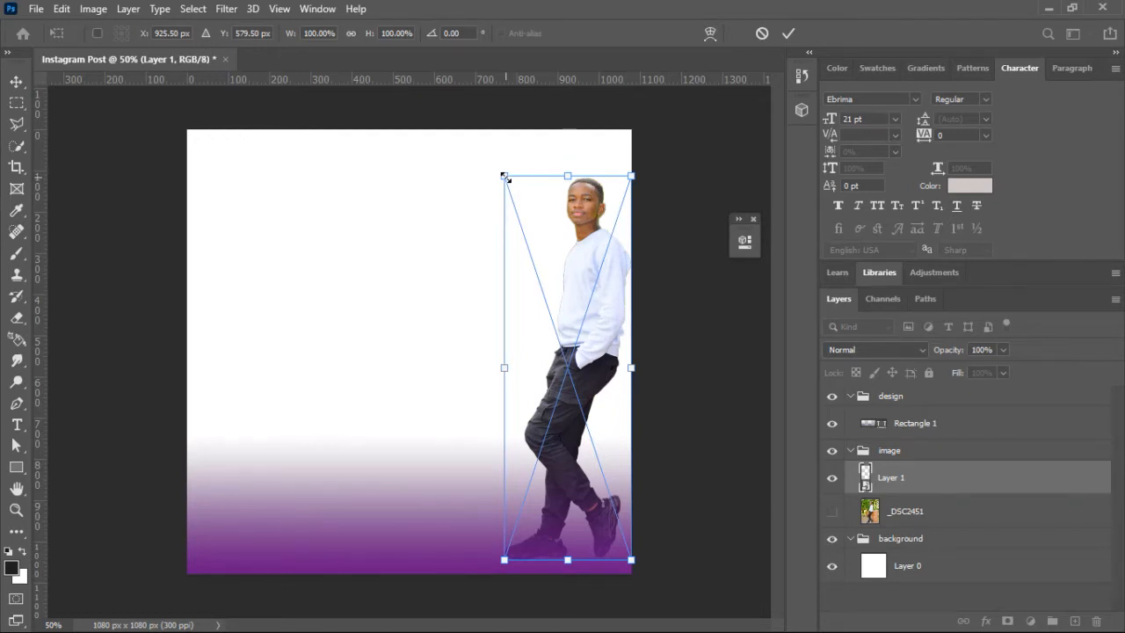
{"action": "left_click_drag", "start_coordinate": [504, 176], "coordinate": [382, 147]}
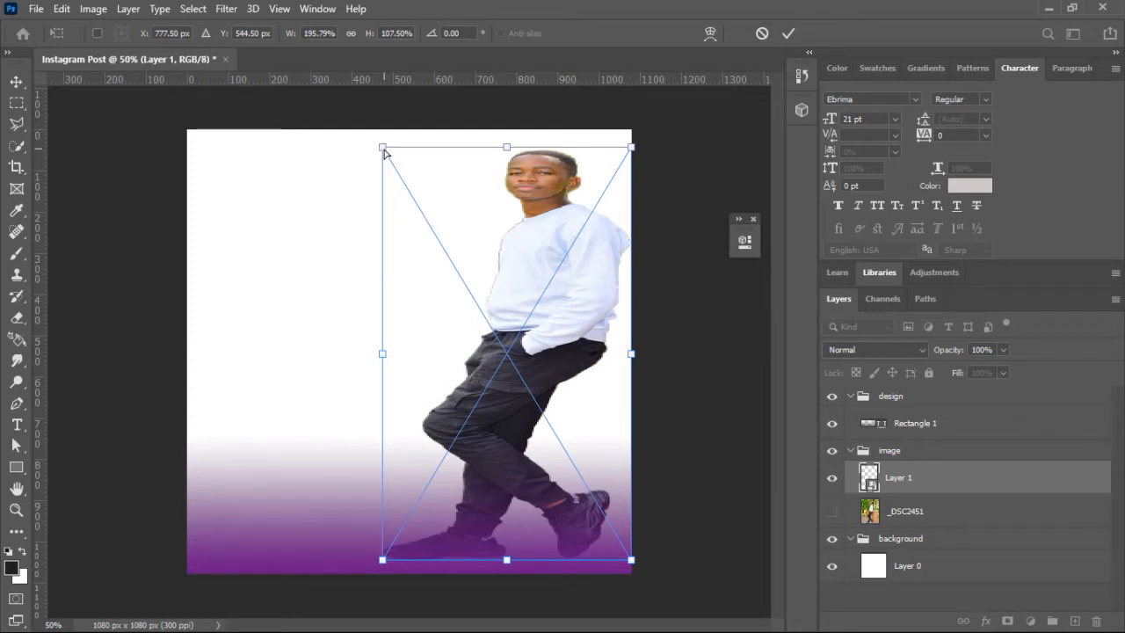
{"action": "key", "text": "ctrl+z"}
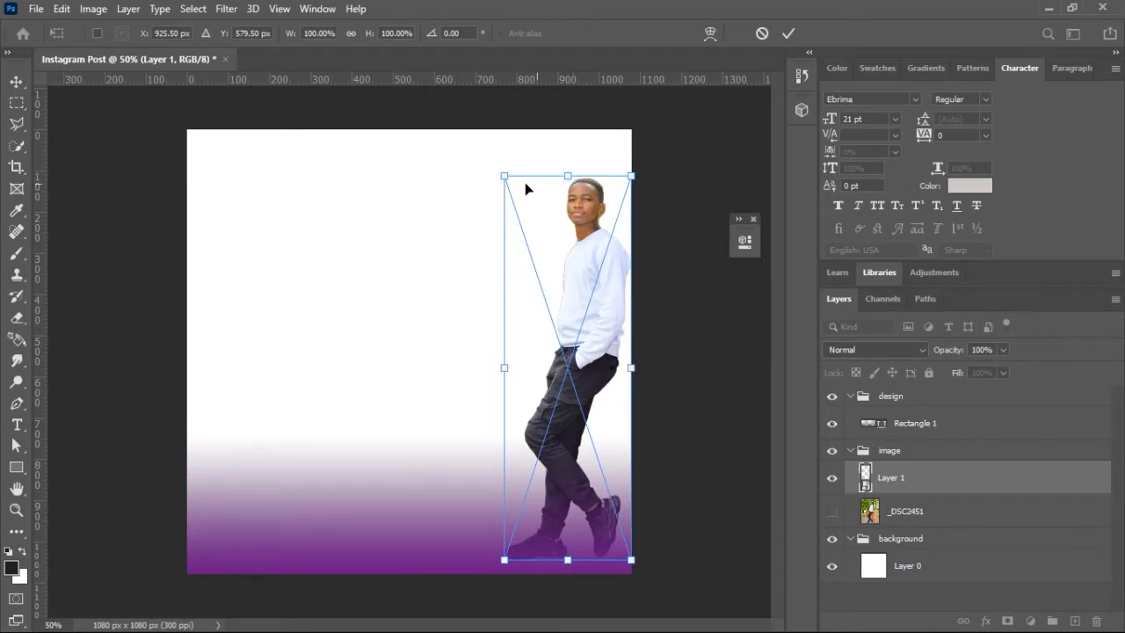
{"action": "mouse_move", "coordinate": [506, 178]}
{"action": "left_mouse_down"}
{"action": "mouse_move", "coordinate": [441, 151]}
{"action": "mouse_move", "coordinate": [501, 175]}
{"action": "left_mouse_up"}
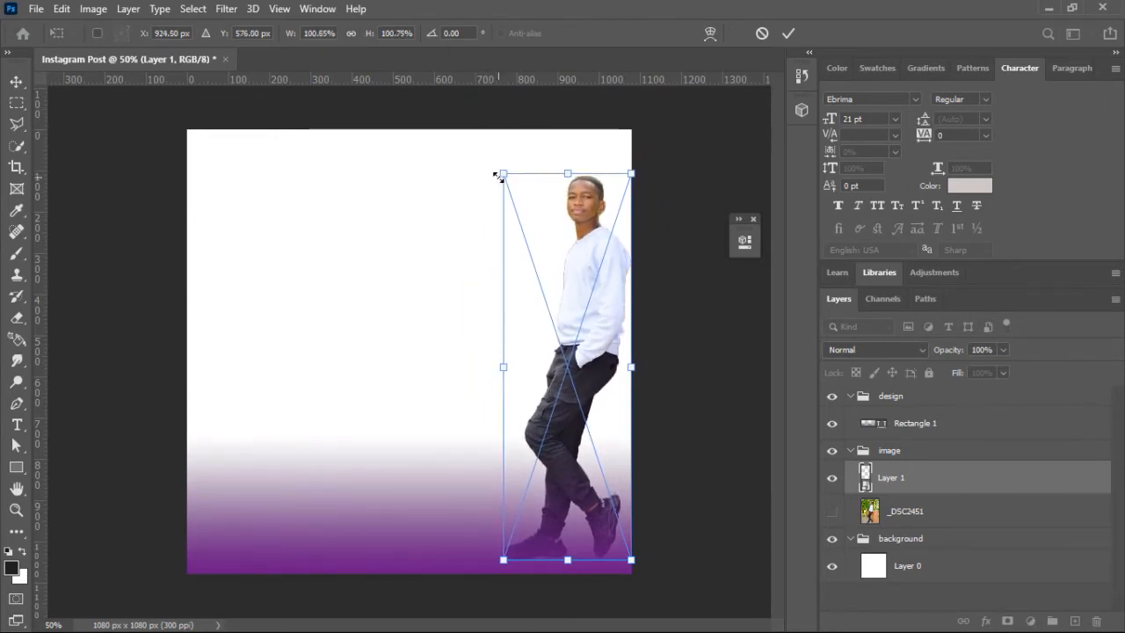
{"action": "left_click_drag", "start_coordinate": [588, 288], "coordinate": [581, 295]}
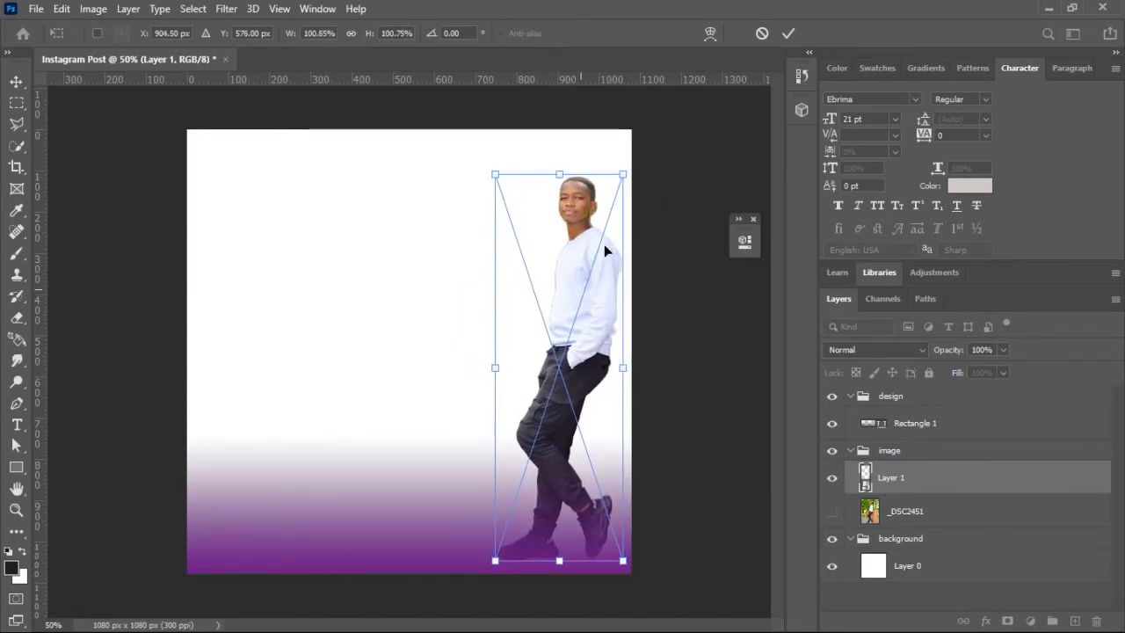
{"action": "left_click", "coordinate": [789, 34]}
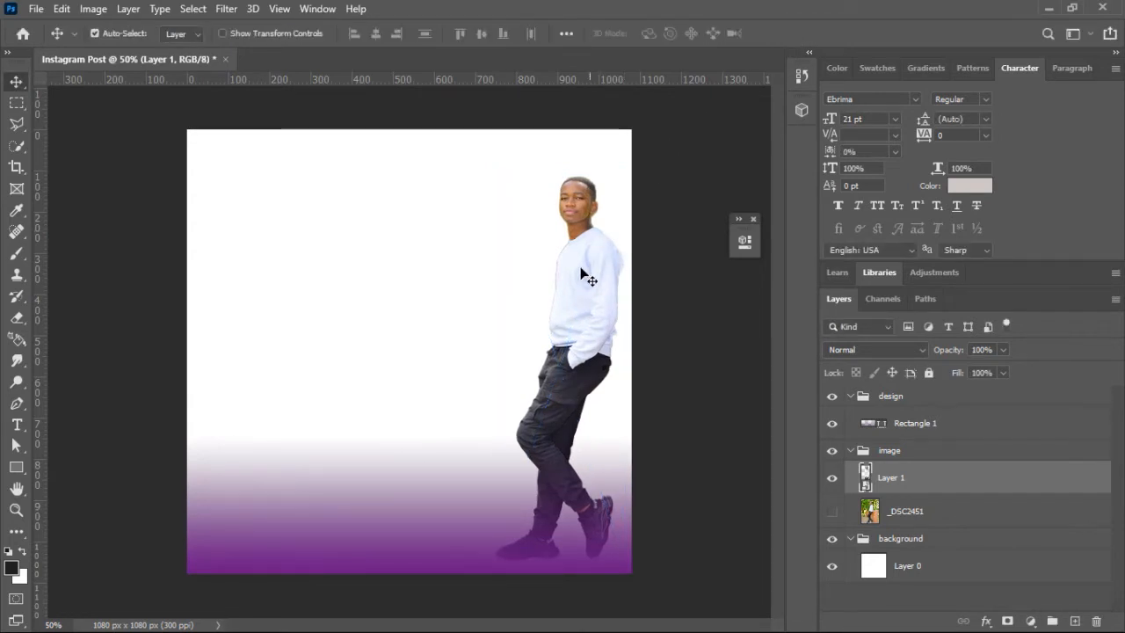
{"action": "left_click_drag", "start_coordinate": [573, 302], "coordinate": [568, 298]}
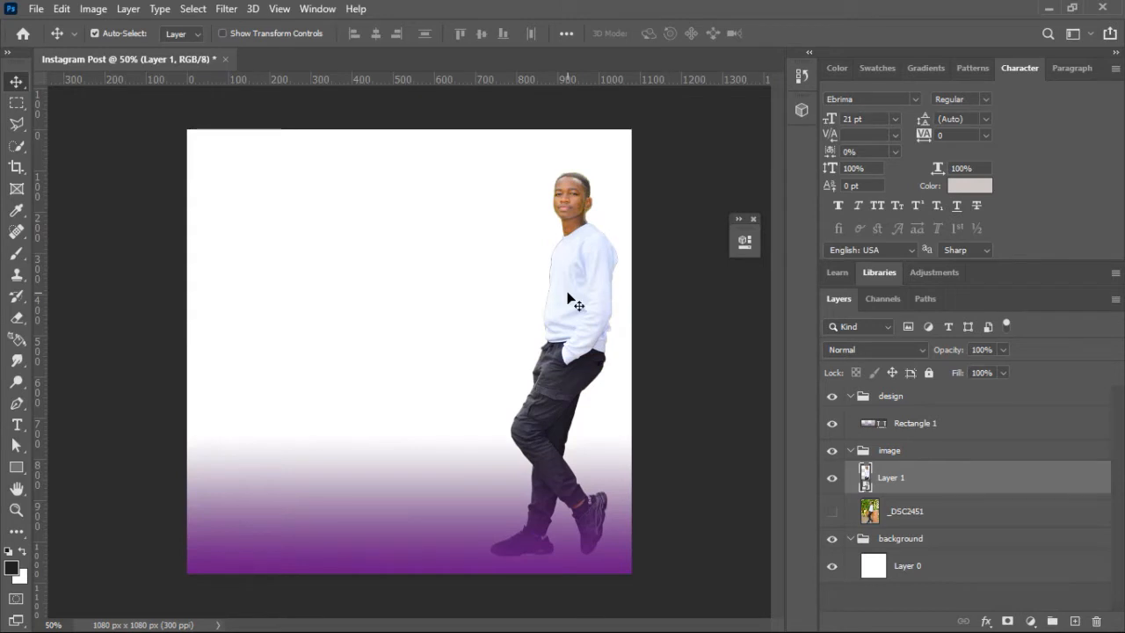
- Add the horizontal text "FOCUS" in 21 pt Ebrima Regular and place it in the upper-left area of the canvas
{"action": "left_click", "coordinate": [16, 424]}
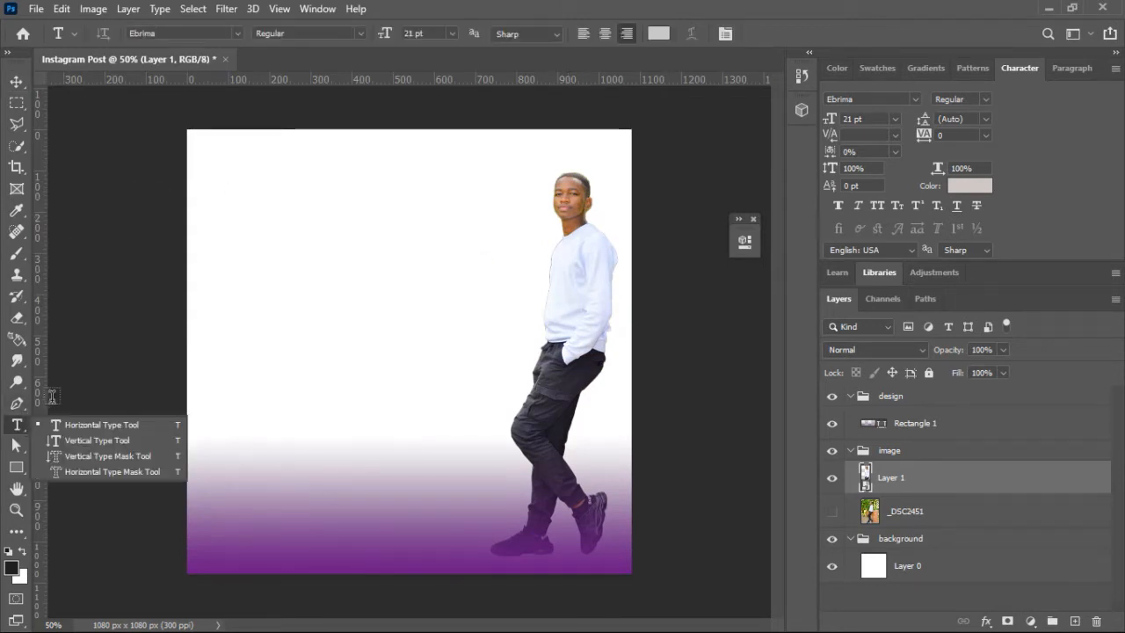
{"action": "left_click", "coordinate": [242, 204]}
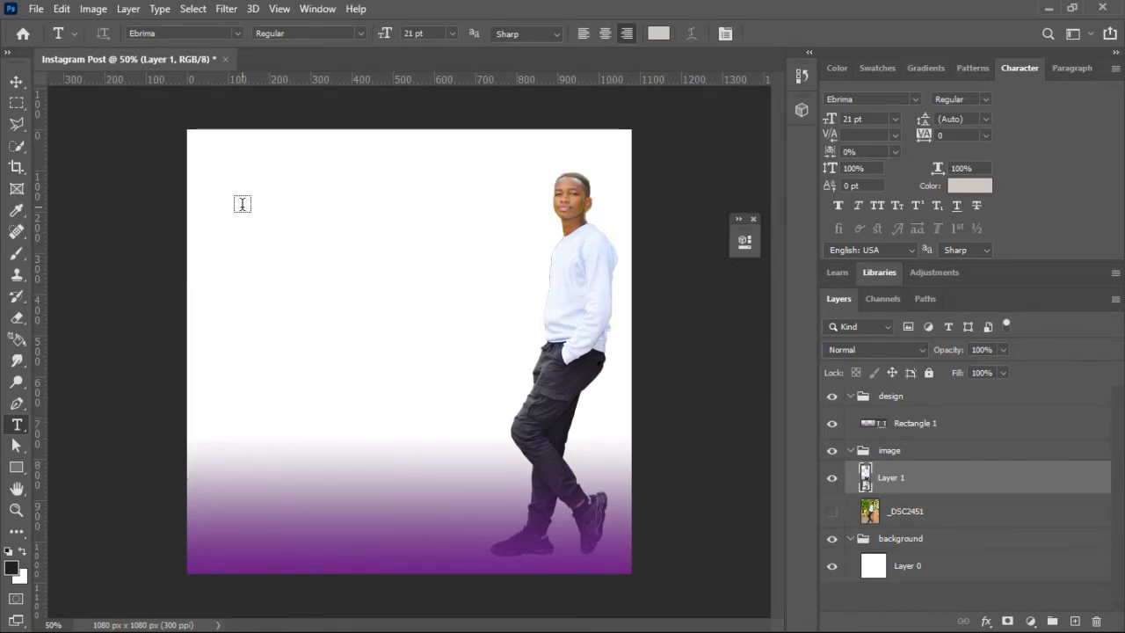
{"action": "left_click", "coordinate": [242, 204]}
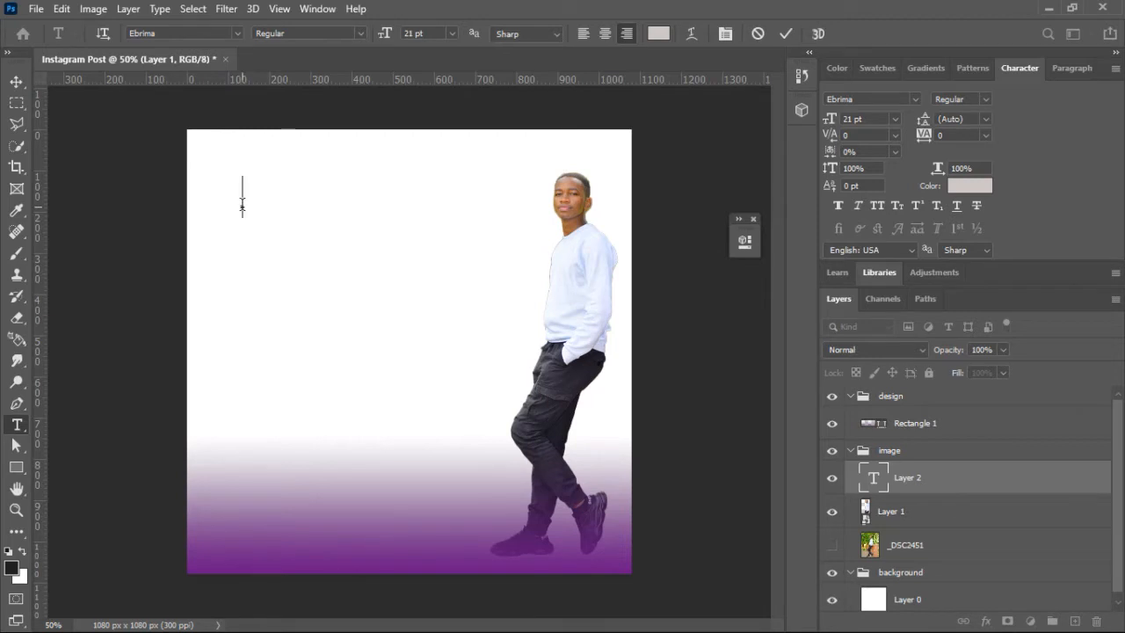
{"action": "type", "text": "FOCUS"}
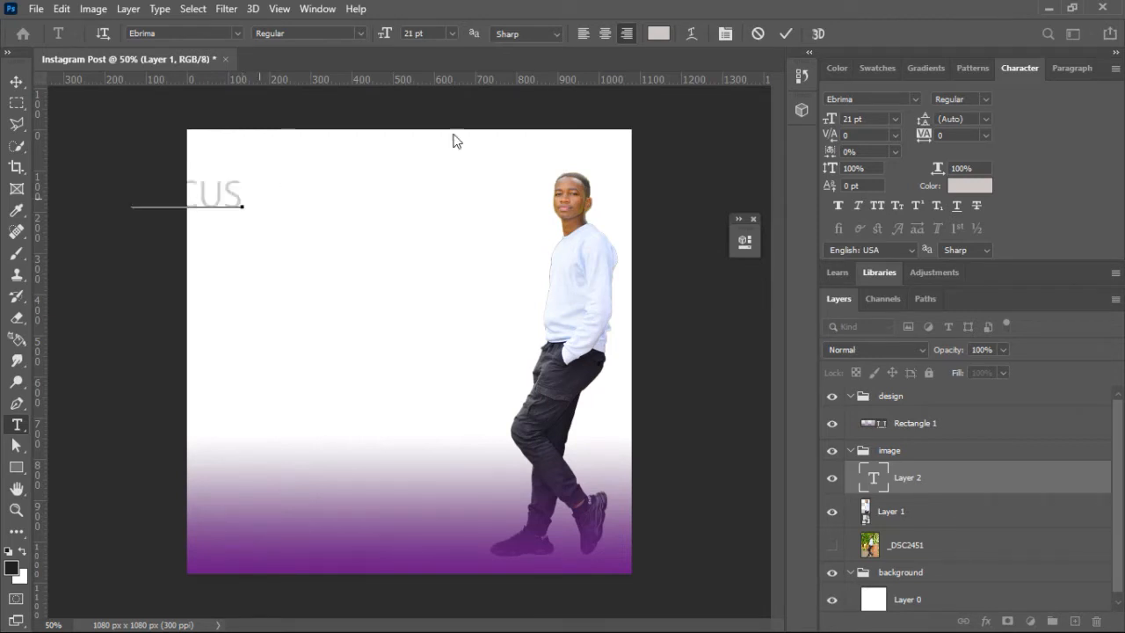
{"action": "left_click", "coordinate": [15, 82]}
{"action": "left_click_drag", "start_coordinate": [238, 205], "coordinate": [333, 207]}
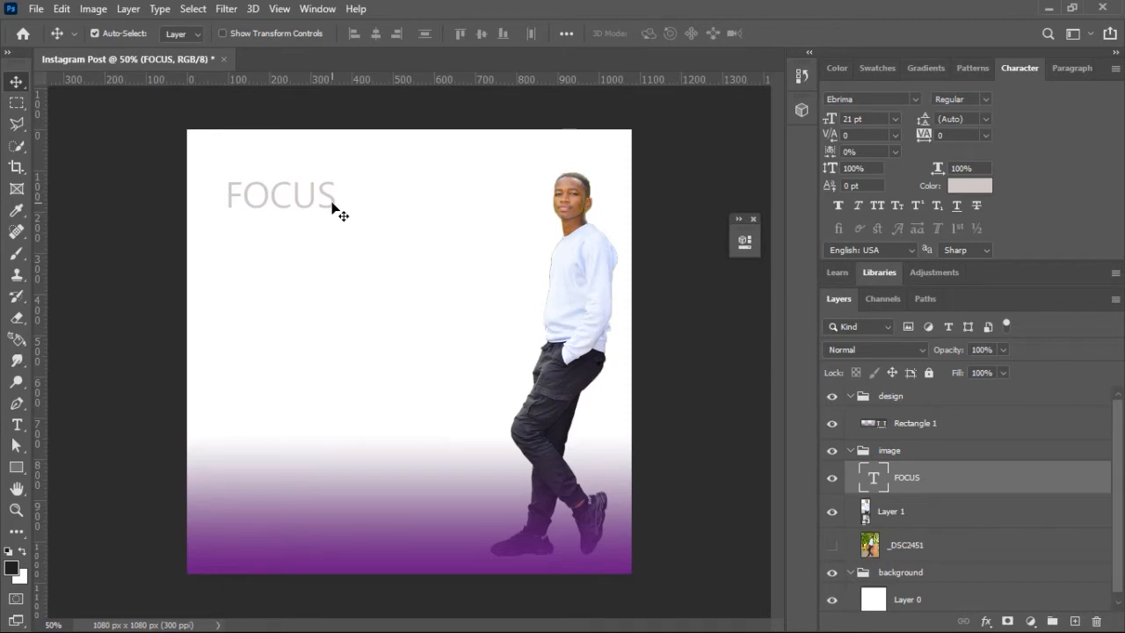
{"action": "left_click_drag", "start_coordinate": [333, 206], "coordinate": [333, 215]}
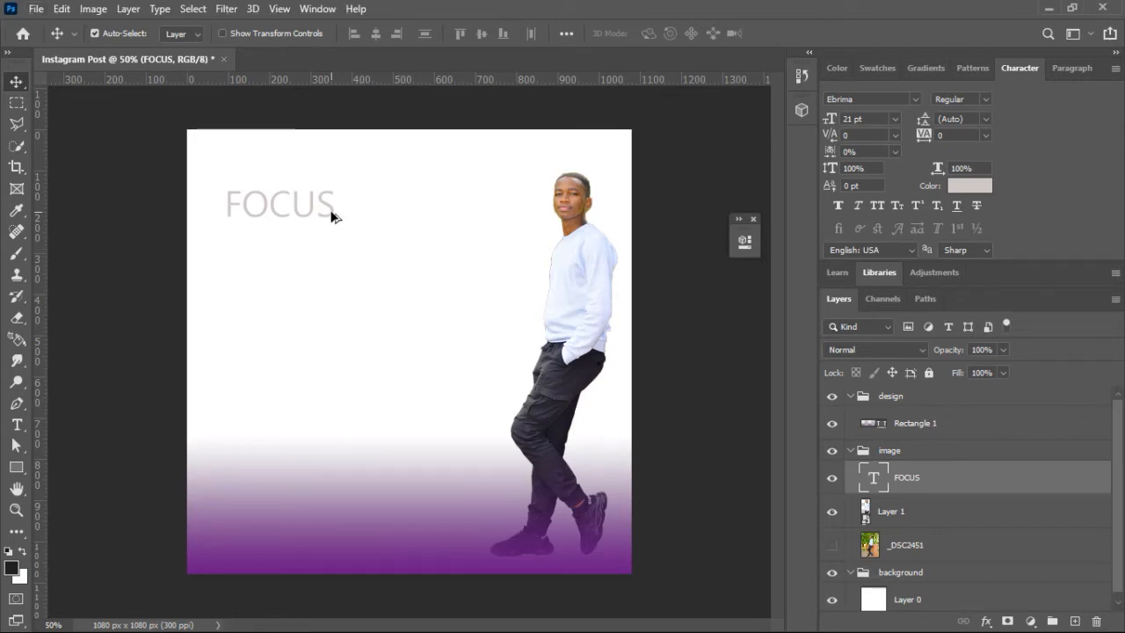
- Duplicate the FOCUS text directly below itself and change the copy's wording to "ON"
{"action": "left_click_drag", "start_coordinate": [328, 221], "coordinate": [329, 250]}
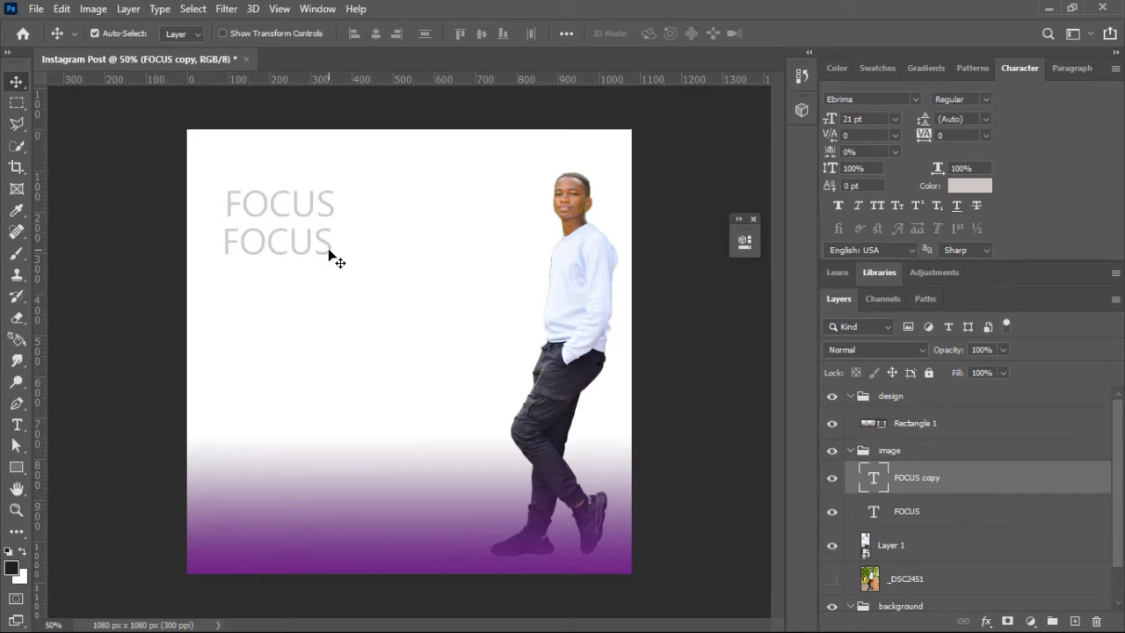
{"action": "double_click", "coordinate": [329, 250]}
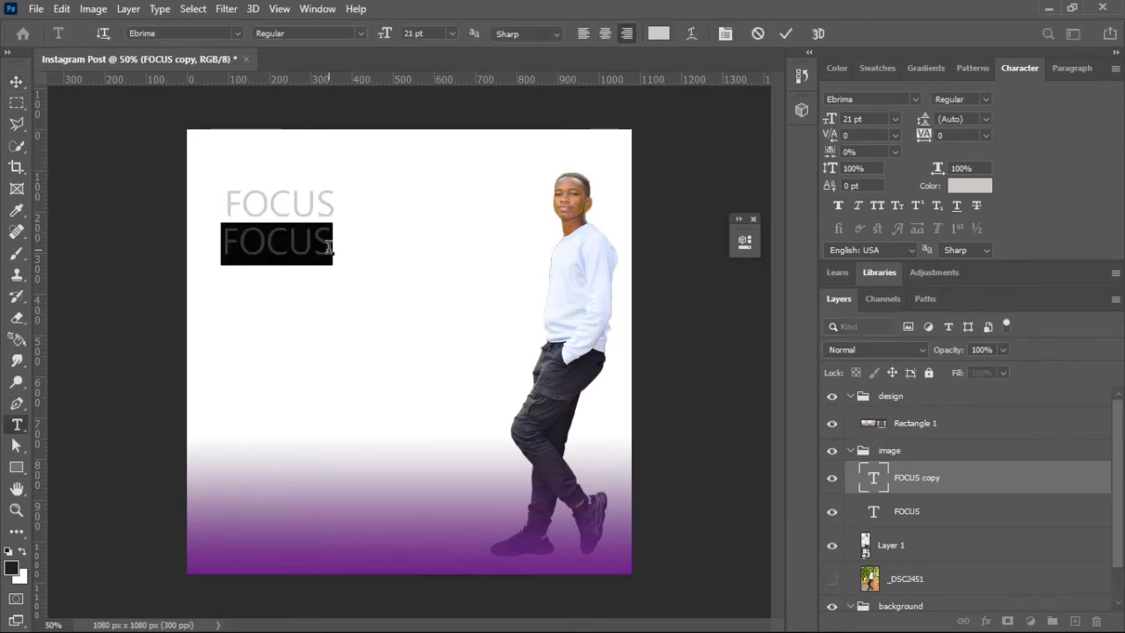
{"action": "type", "text": "ON"}
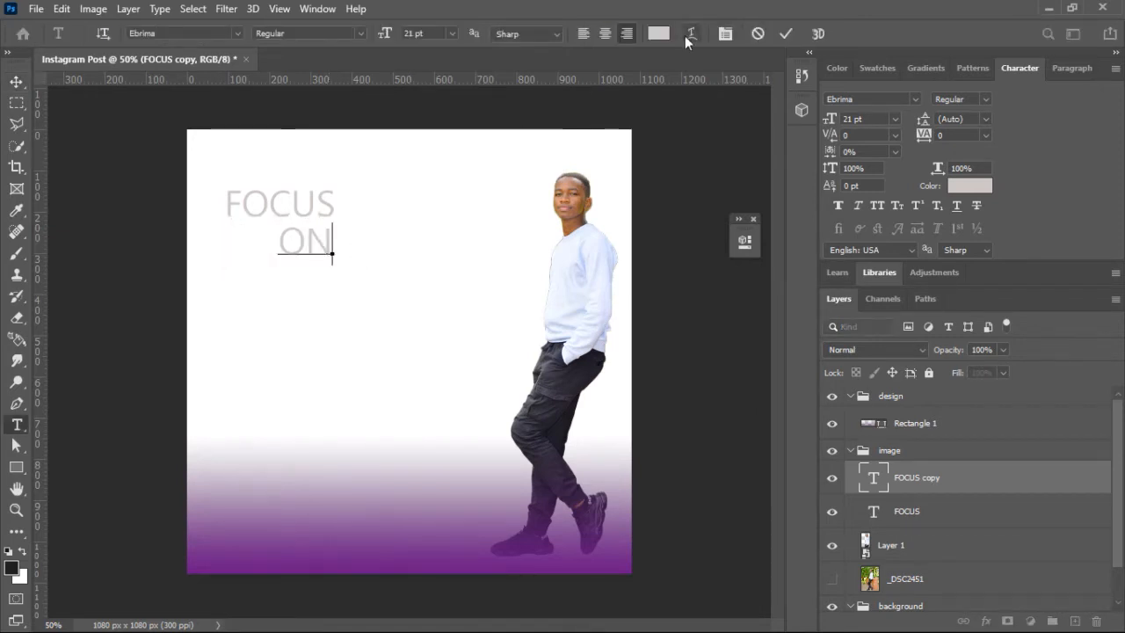
{"action": "key", "text": "ctrl+Return"}
{"action": "key", "text": "v"}
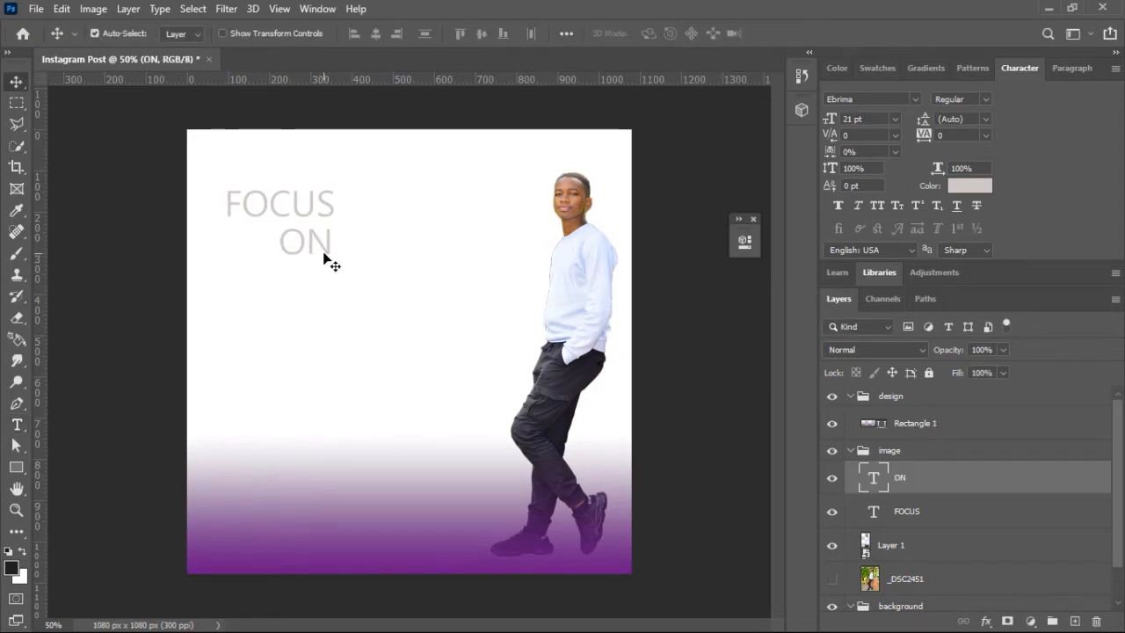
- Duplicate the ON text below itself and change the copy's wording to "THE"
{"action": "left_click_drag", "start_coordinate": [327, 255], "coordinate": [322, 303]}
{"action": "double_click", "coordinate": [319, 296]}
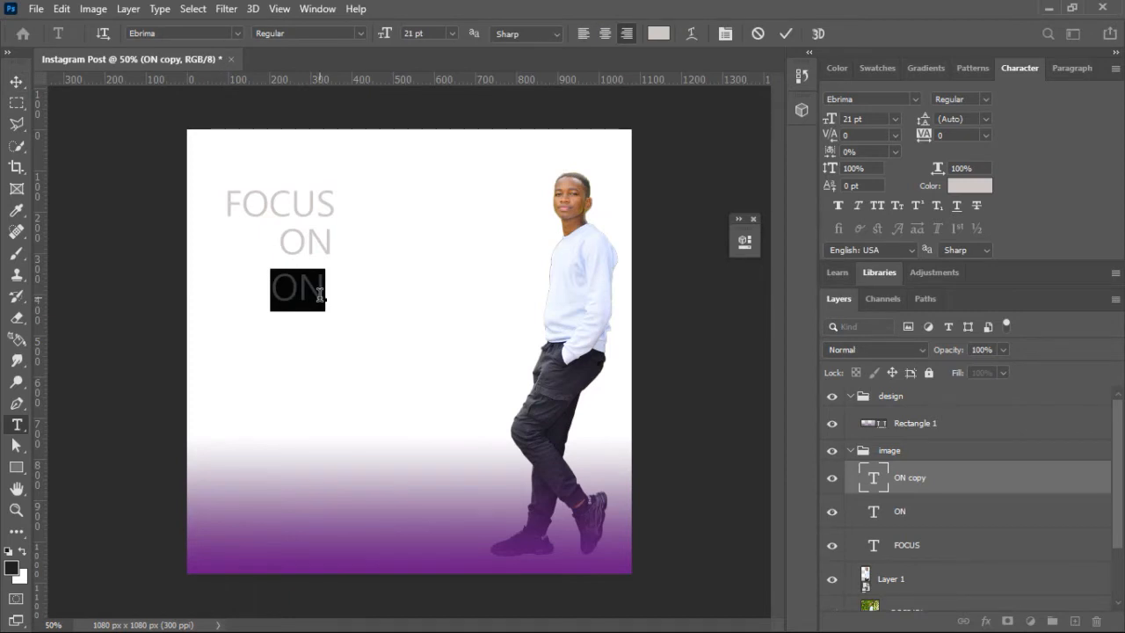
{"action": "type", "text": "THE"}
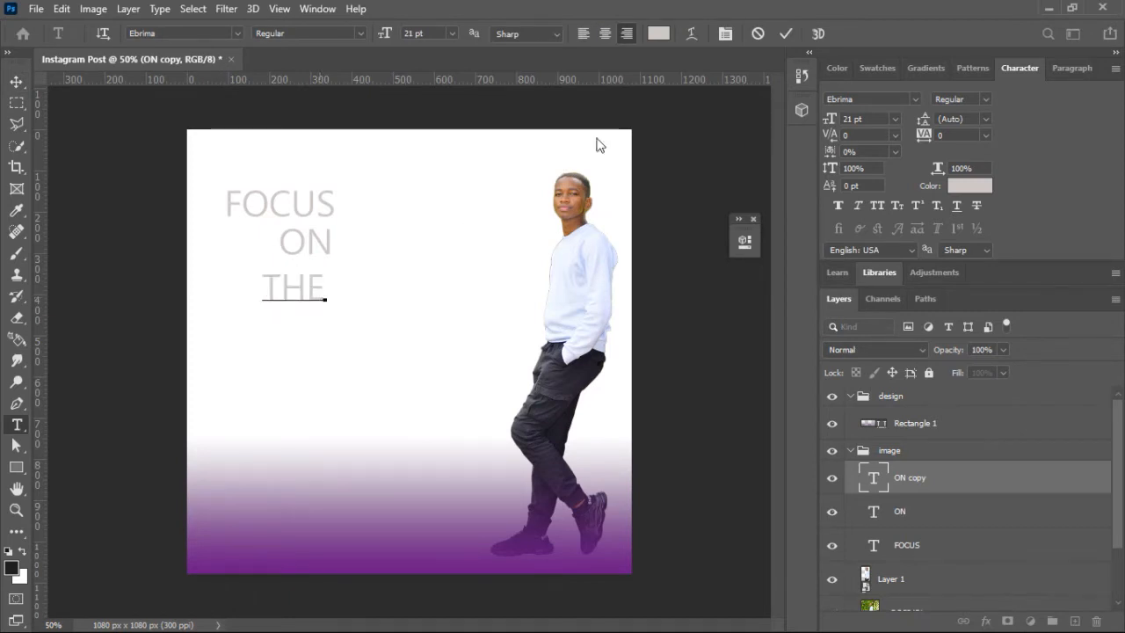
{"action": "left_click", "coordinate": [786, 34]}
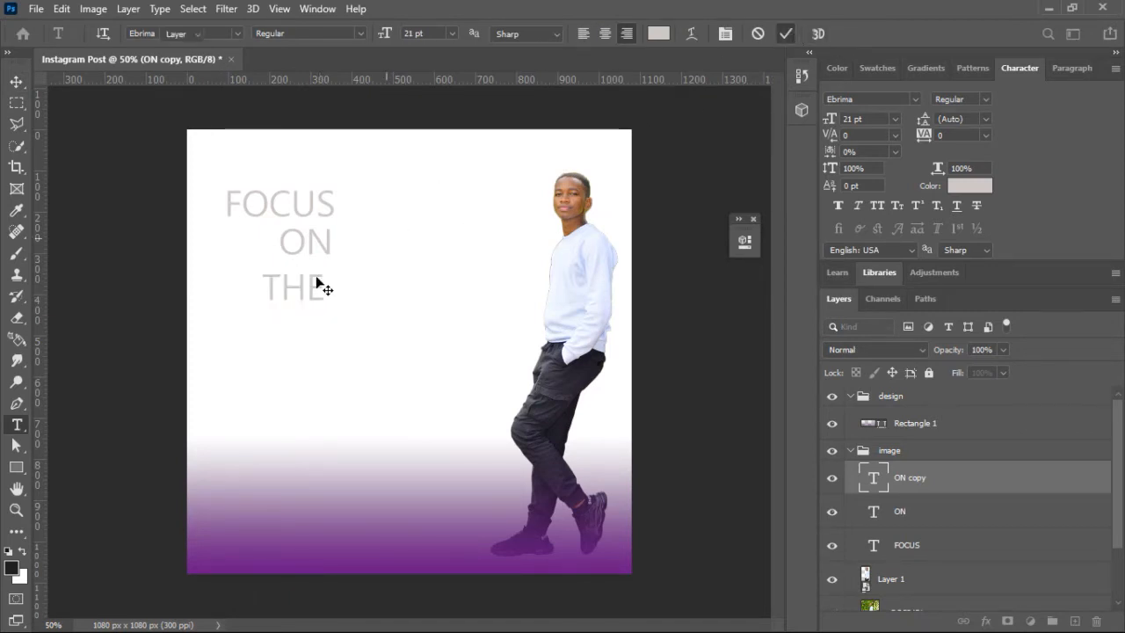
- Duplicate the THE text below itself and change the copy's wording to "PRICE"
{"action": "key", "text": "v"}
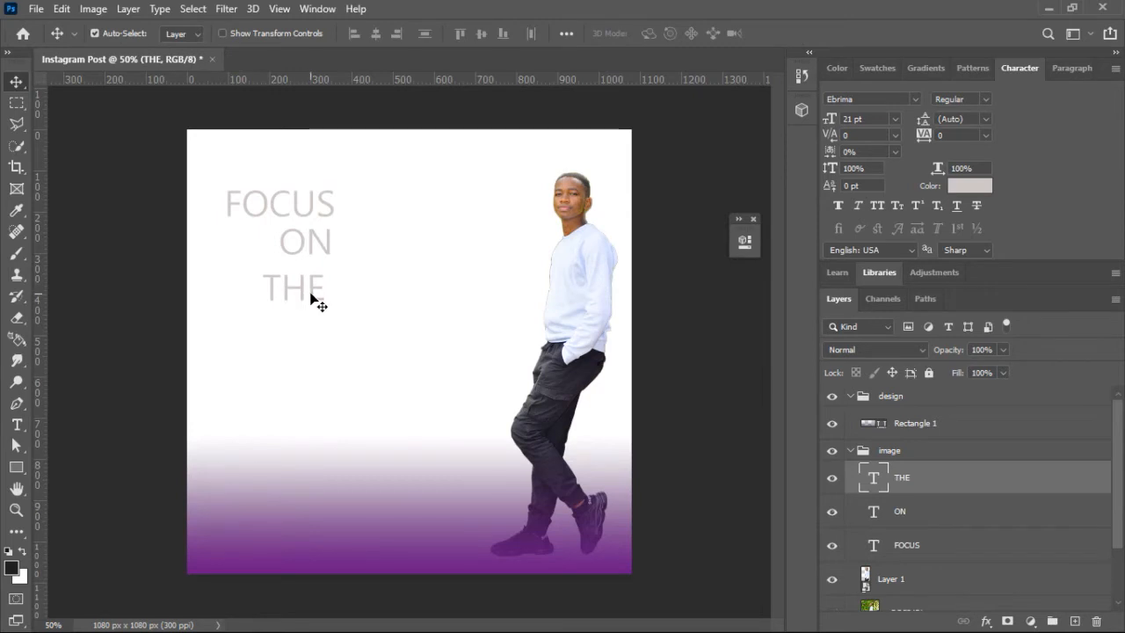
{"action": "key", "text": "ctrl"}
{"action": "left_click_drag", "start_coordinate": [310, 338], "coordinate": [316, 344]}
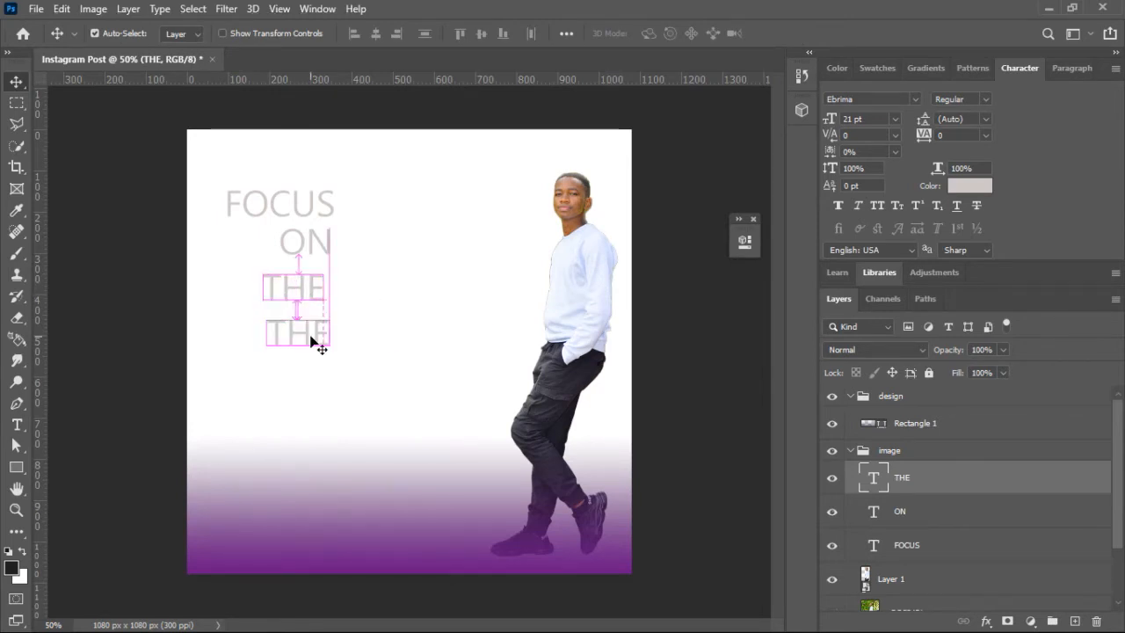
{"action": "key", "text": "t"}
{"action": "double_click", "coordinate": [310, 334]}
{"action": "key", "text": "BackSpace"}
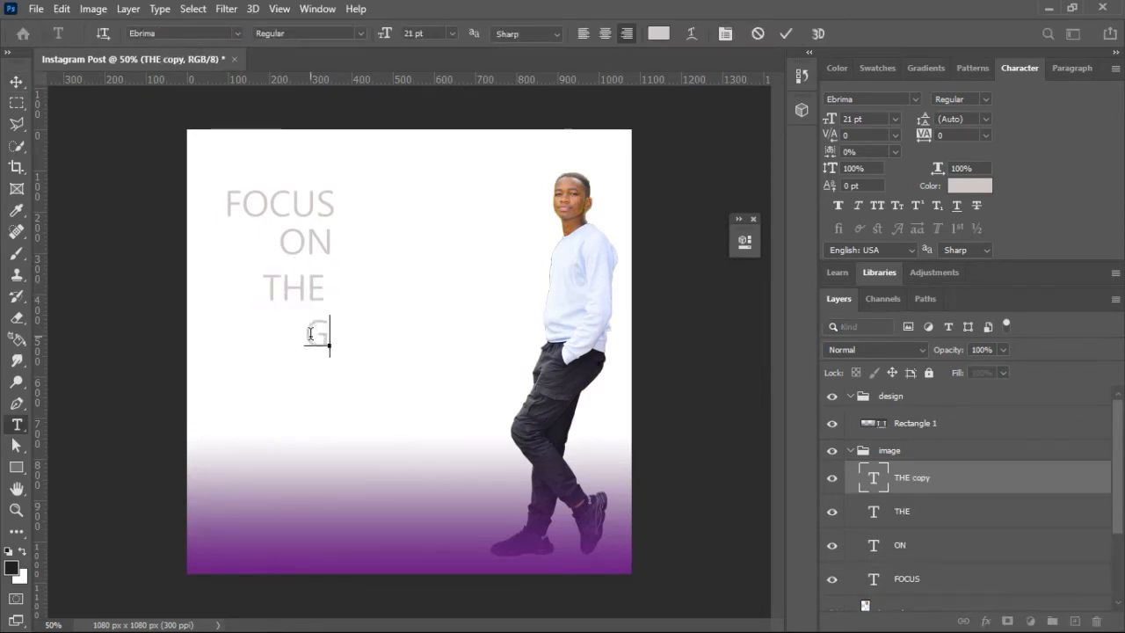
{"action": "type", "text": "PRICE"}
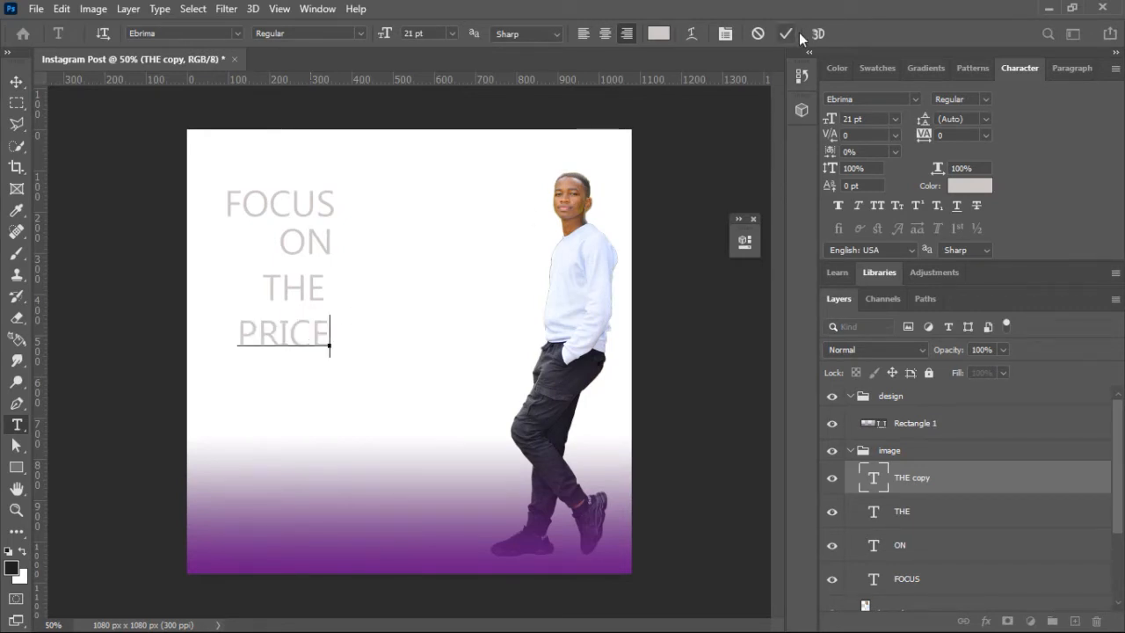
{"action": "left_click", "coordinate": [786, 33]}
{"action": "key", "text": "v"}
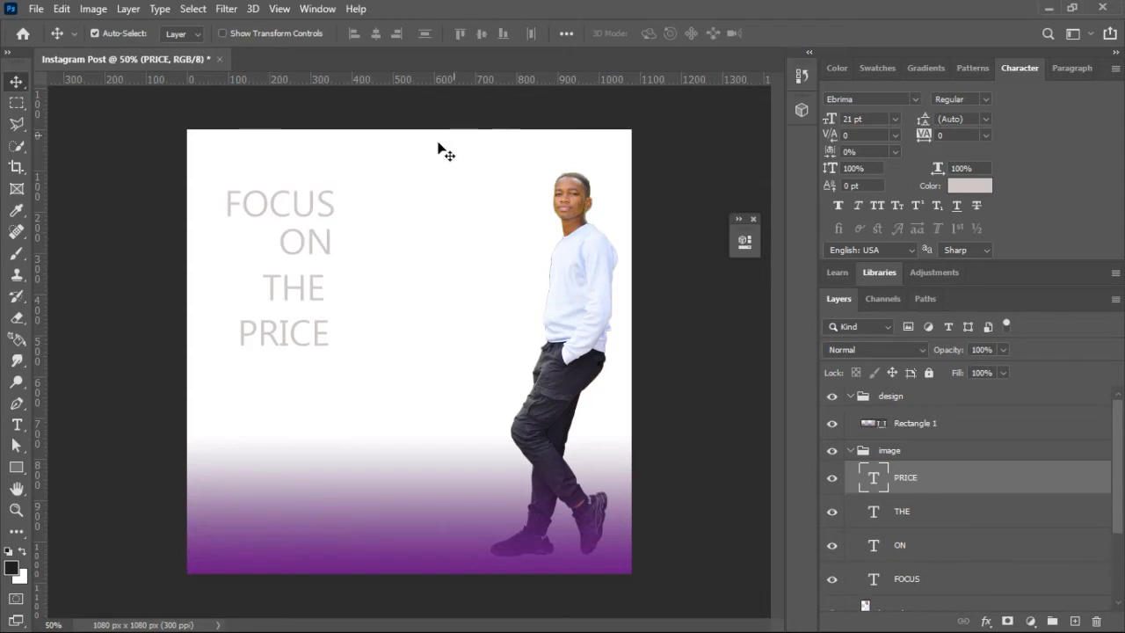
- Try left, centre and right alignment on the FOCUS text and settle on left alignment
{"action": "left_click", "coordinate": [327, 209]}
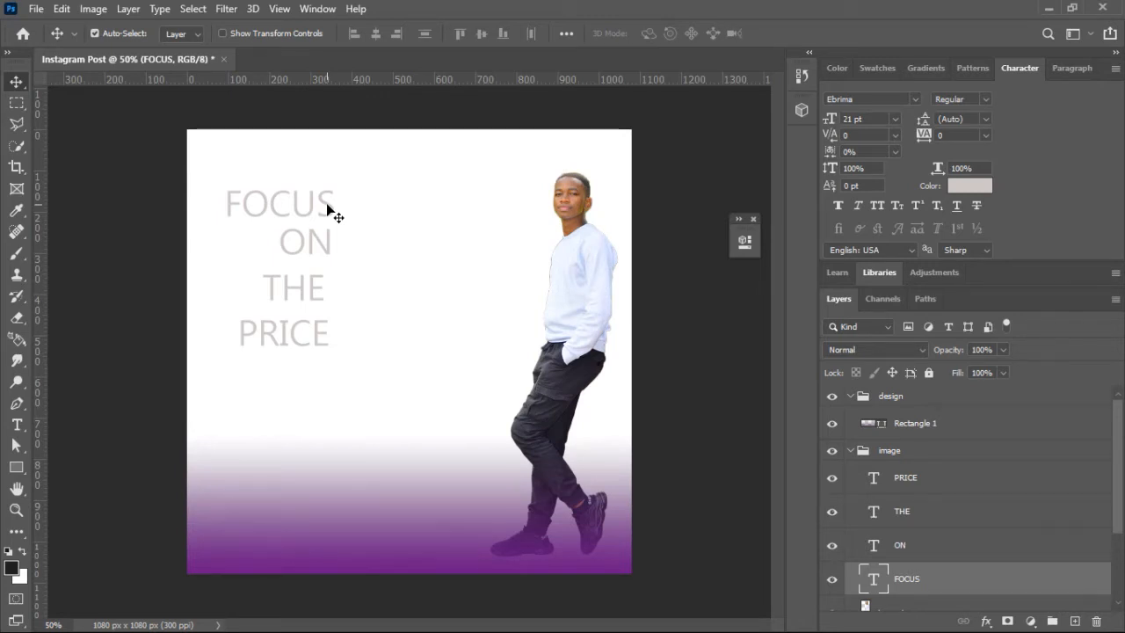
{"action": "double_click", "coordinate": [329, 208]}
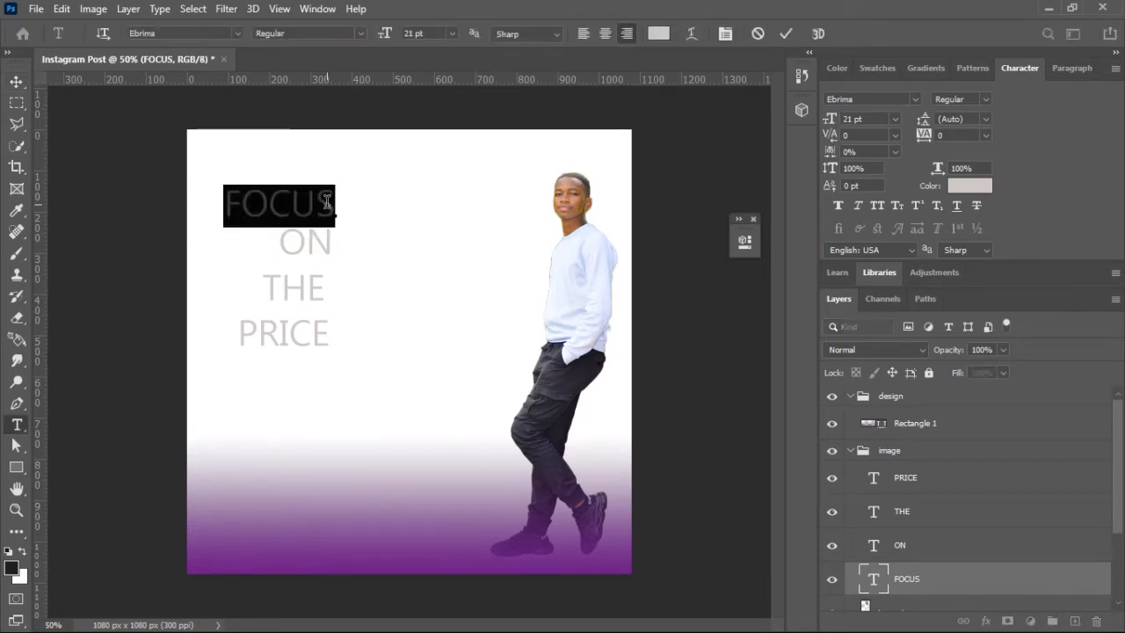
{"action": "left_click", "coordinate": [587, 34]}
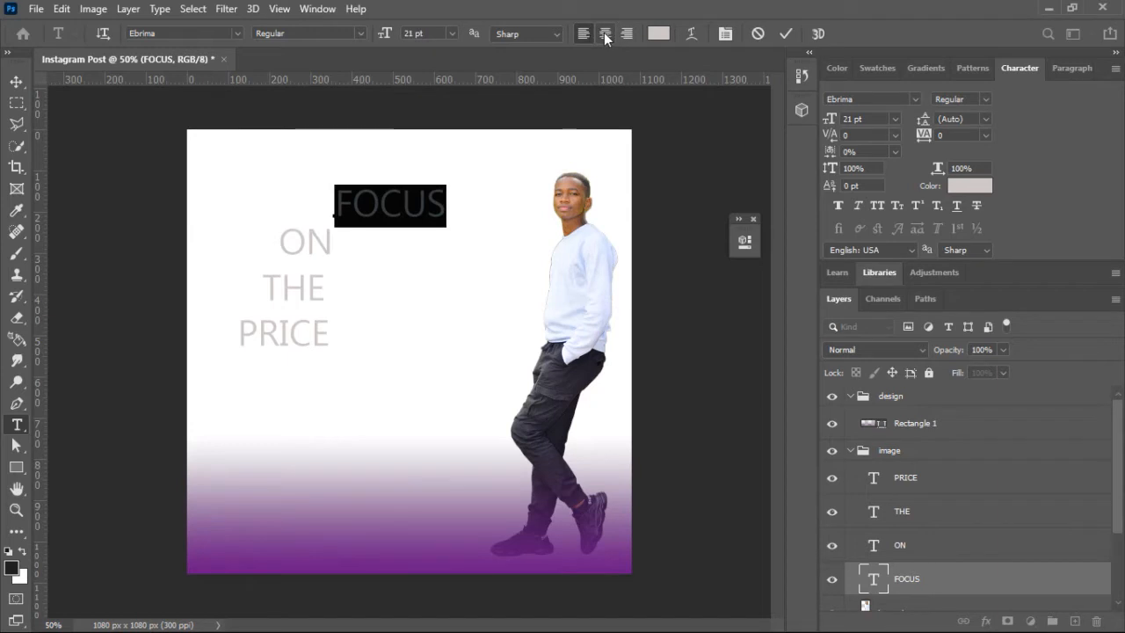
{"action": "left_click", "coordinate": [604, 33]}
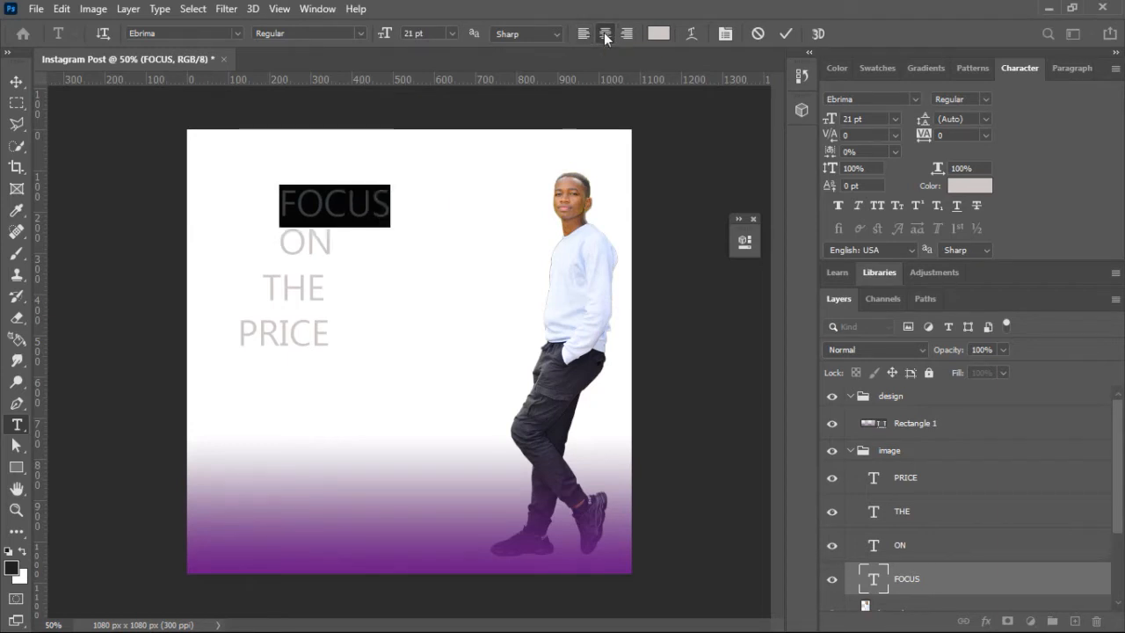
{"action": "left_click", "coordinate": [625, 31]}
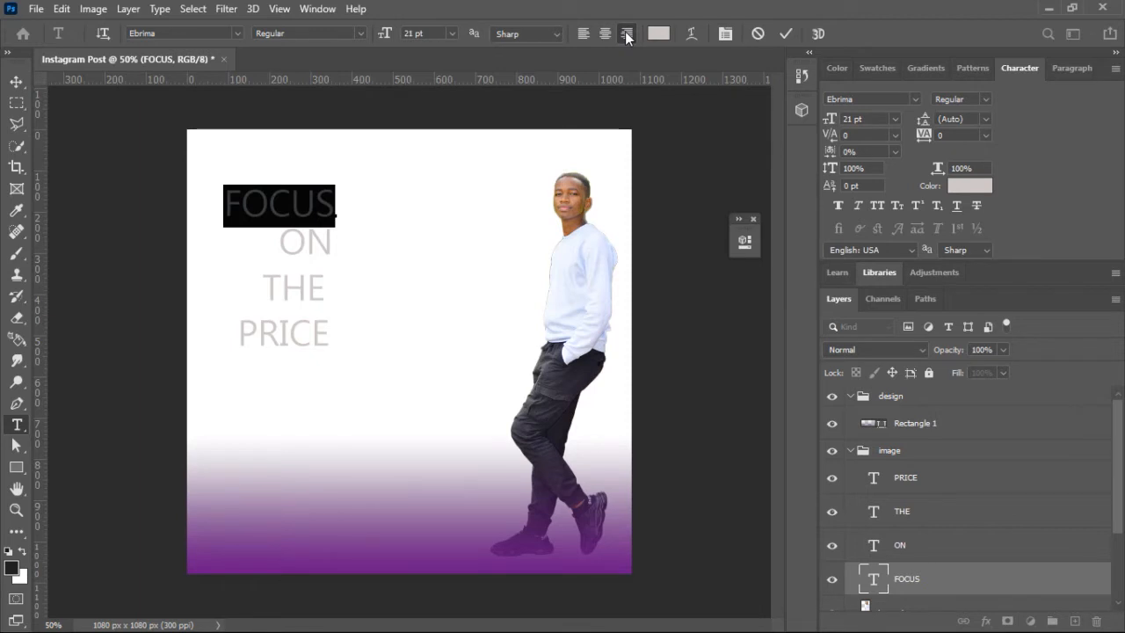
{"action": "left_click", "coordinate": [584, 37]}
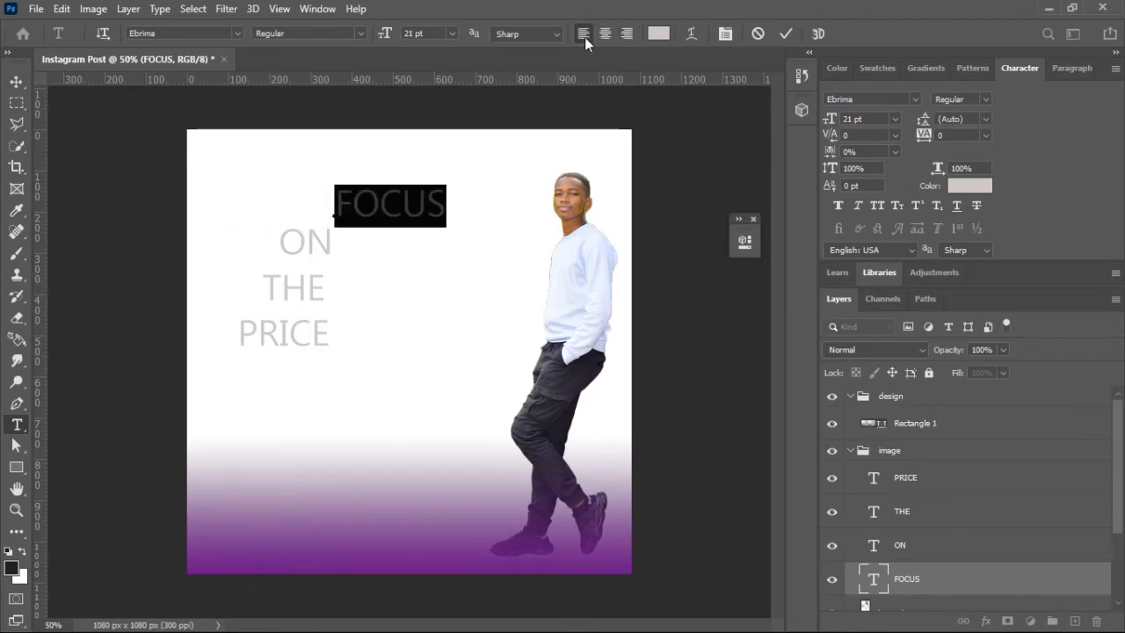
{"action": "left_click", "coordinate": [786, 33]}
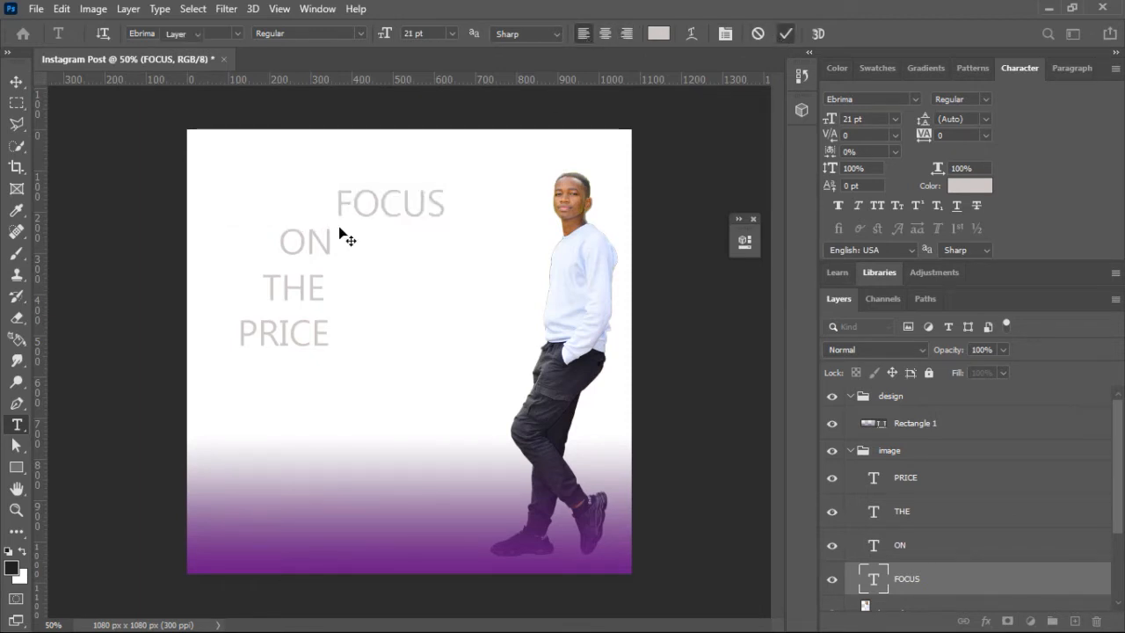
{"action": "key", "text": "v"}
- Left-align the text of both the ON and THE layers
{"action": "left_click", "coordinate": [332, 254]}
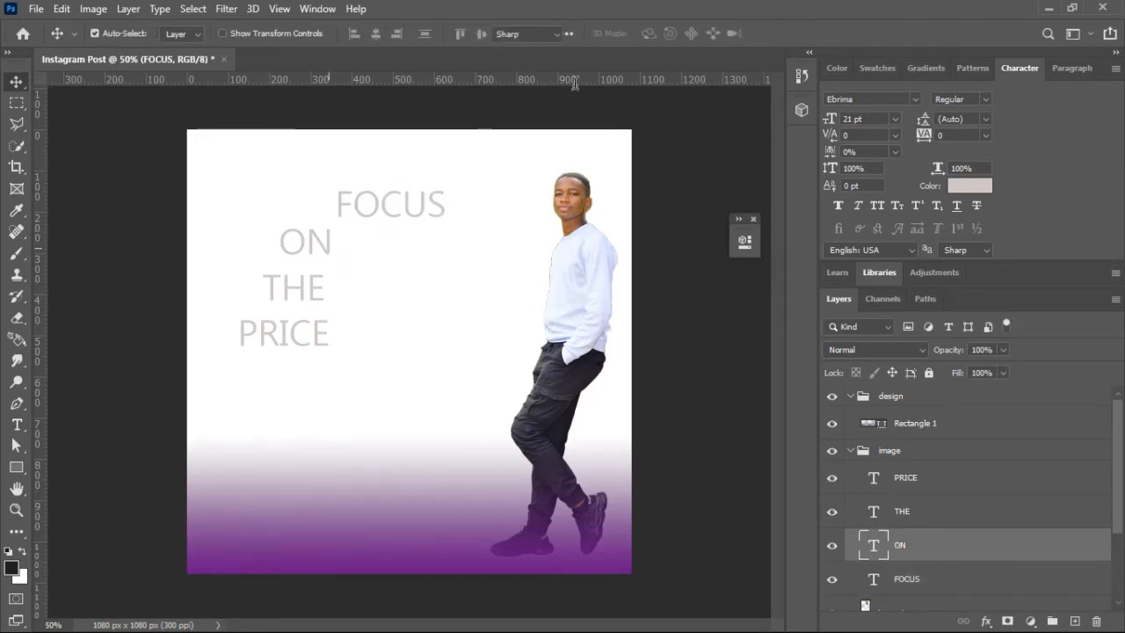
{"action": "double_click", "coordinate": [332, 254]}
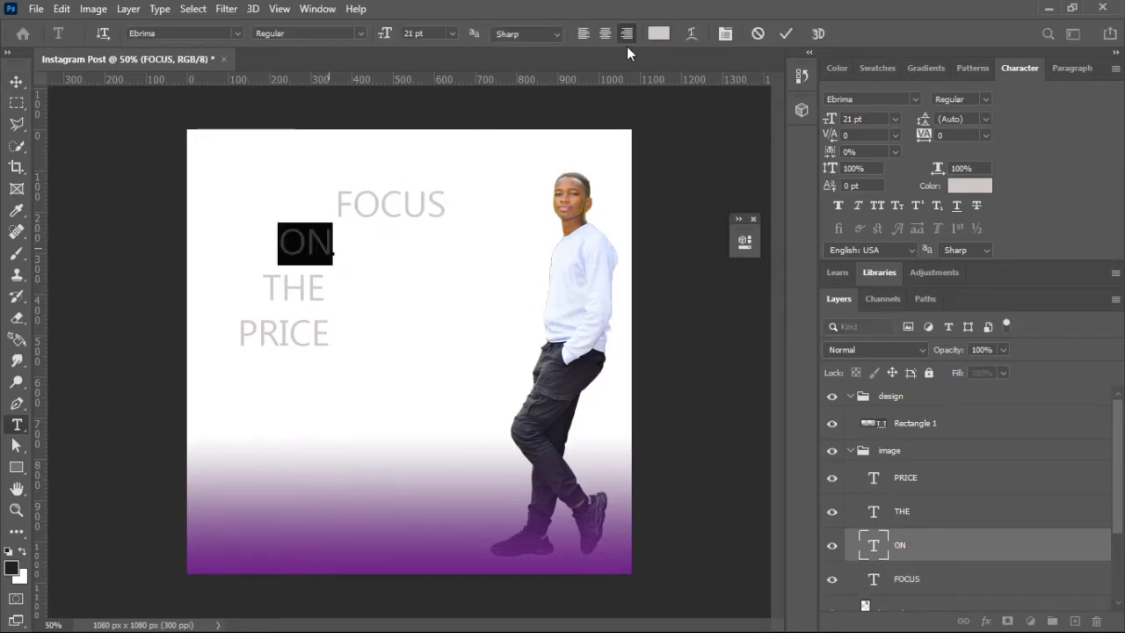
{"action": "left_click", "coordinate": [787, 36]}
{"action": "key", "text": "v"}
{"action": "left_click", "coordinate": [314, 301]}
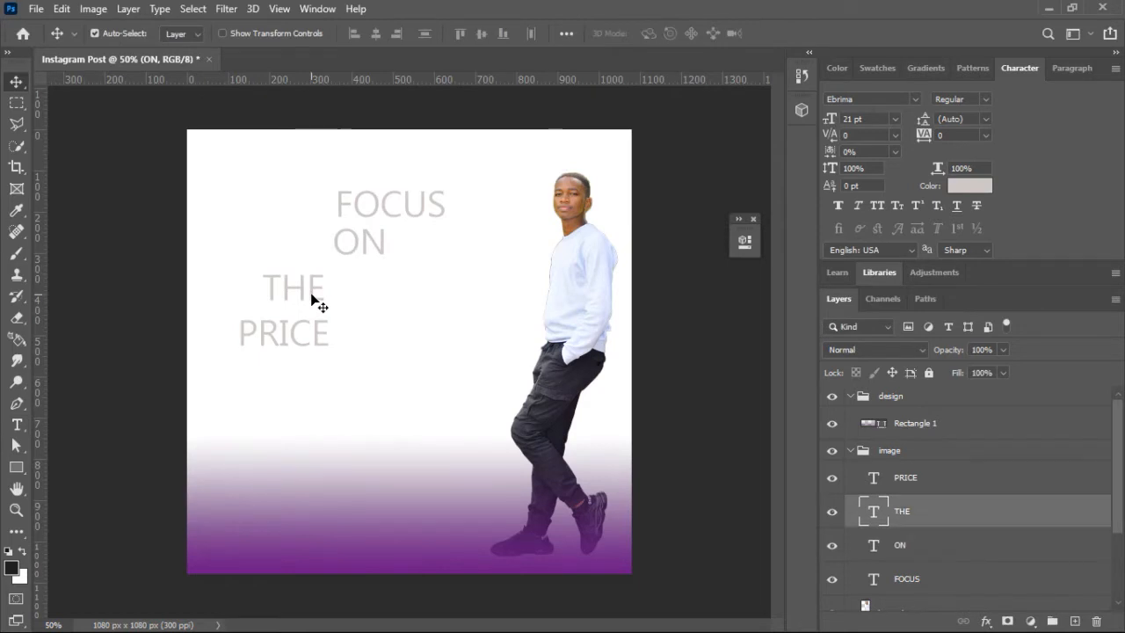
{"action": "double_click", "coordinate": [313, 290]}
{"action": "left_click", "coordinate": [580, 32]}
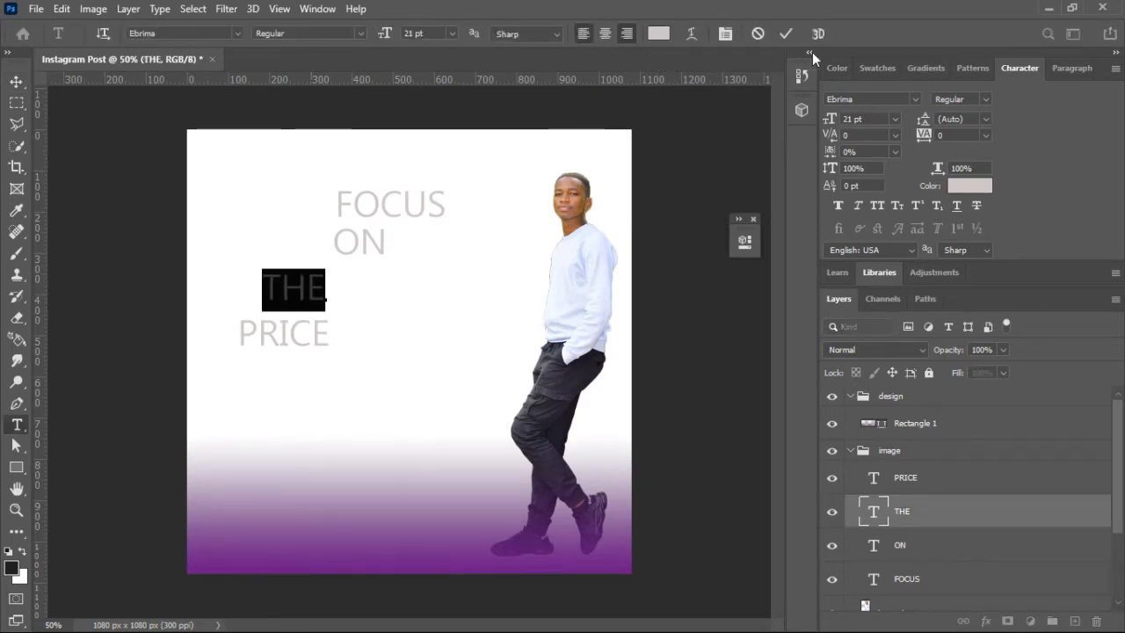
{"action": "left_click", "coordinate": [785, 37]}
{"action": "key", "text": "v"}
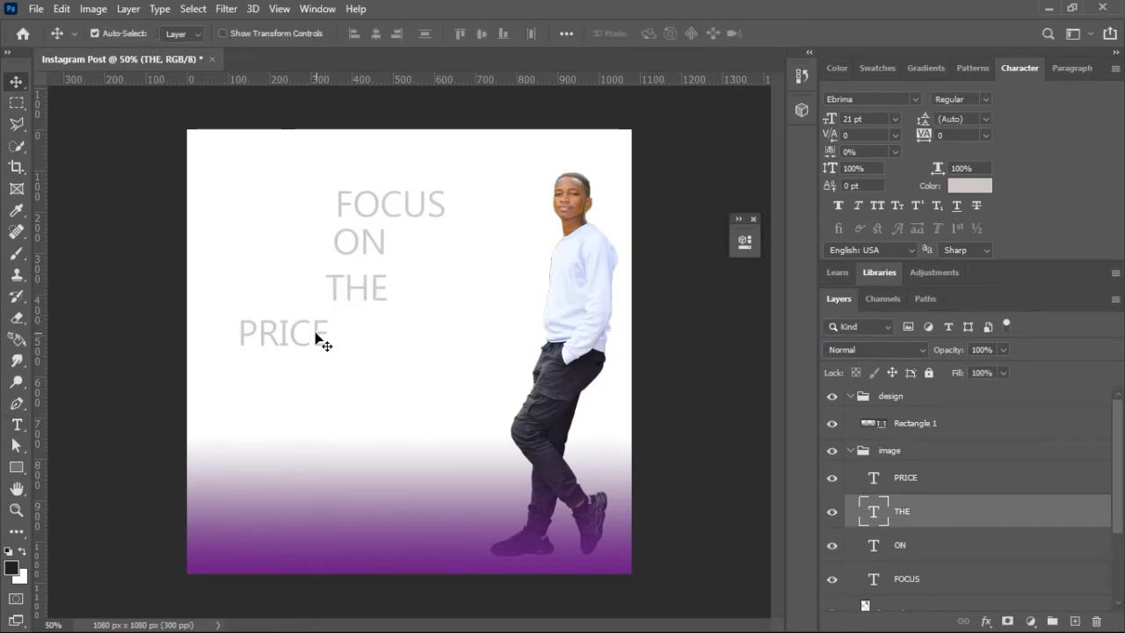
- Correct the spelling of the bottom headline word from PRICE to "PRIZE"
{"action": "left_click", "coordinate": [318, 339]}
{"action": "double_click", "coordinate": [318, 334]}
{"action": "left_click", "coordinate": [319, 329]}
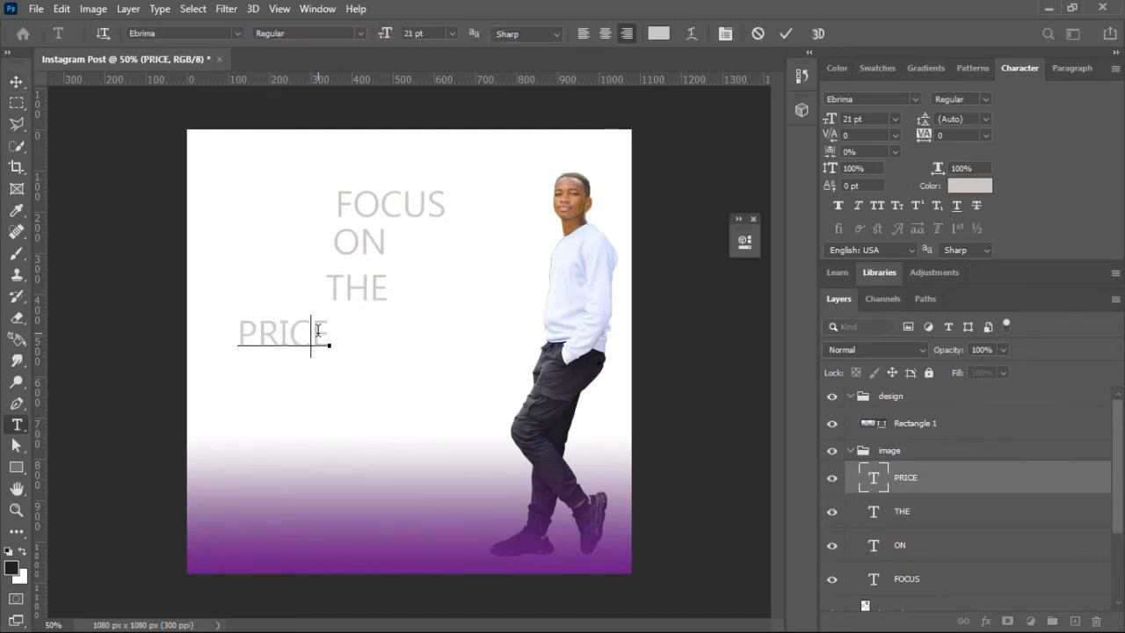
{"action": "key", "text": "BackSpace"}
{"action": "type", "text": "Z"}
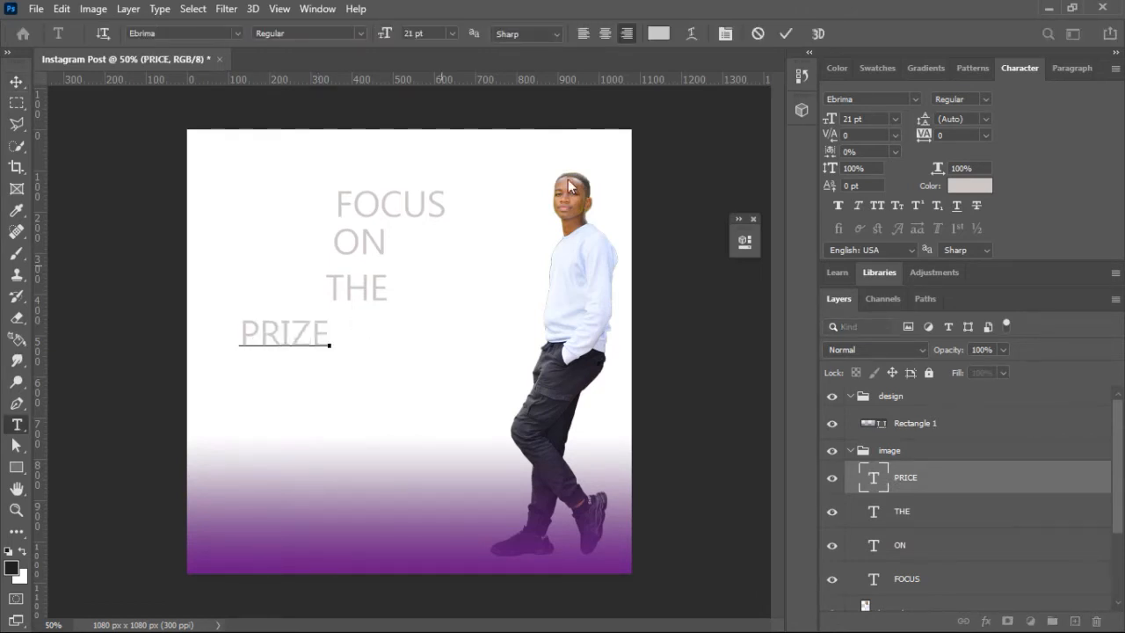
{"action": "left_click", "coordinate": [787, 33]}
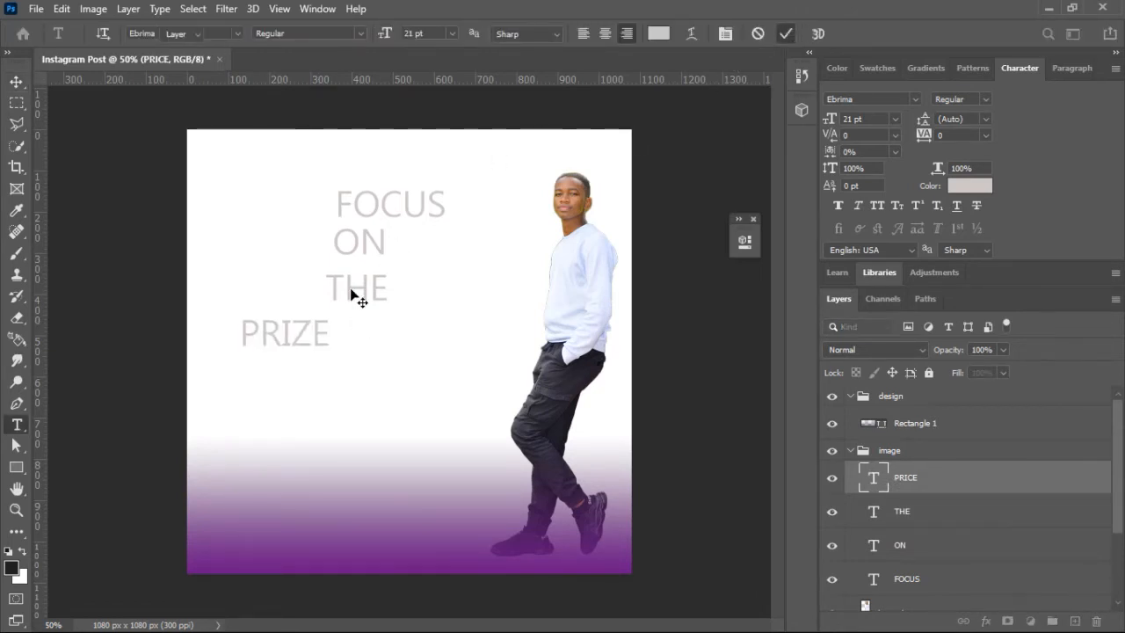
{"action": "key", "text": "v"}
- Left-align the PRIZE text like the other headline words
{"action": "double_click", "coordinate": [319, 334]}
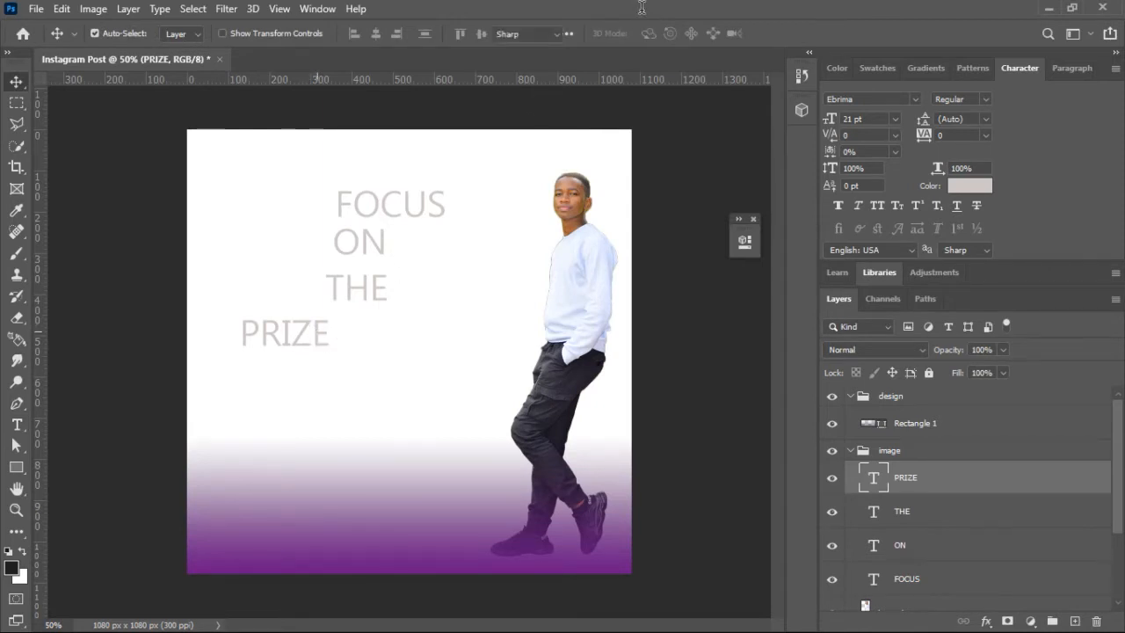
{"action": "left_click", "coordinate": [582, 34]}
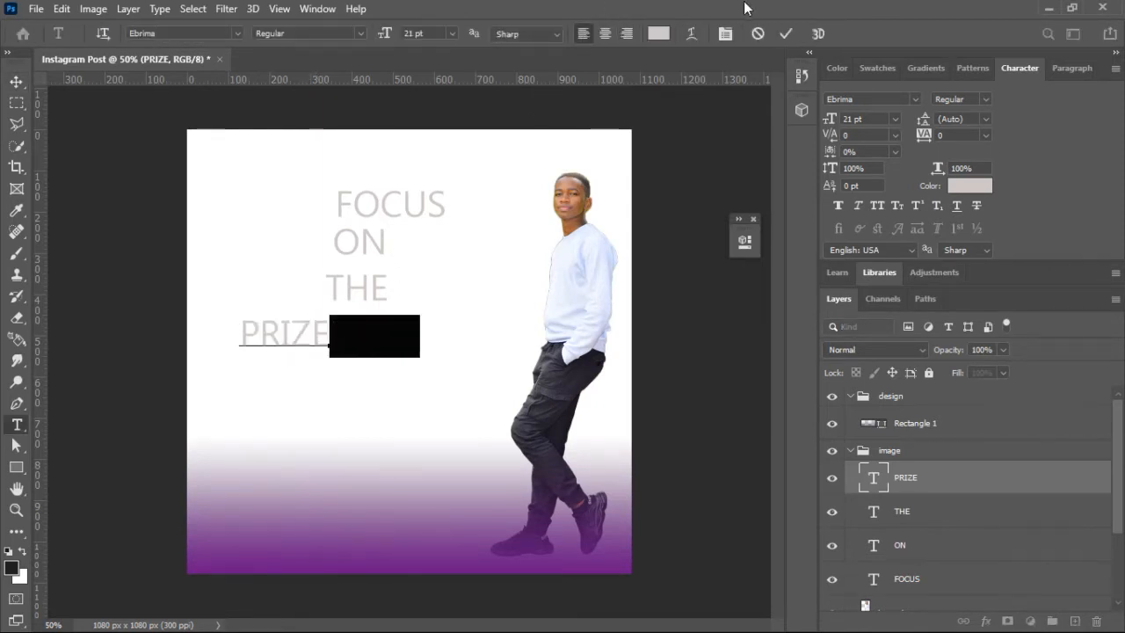
{"action": "left_click", "coordinate": [785, 35]}
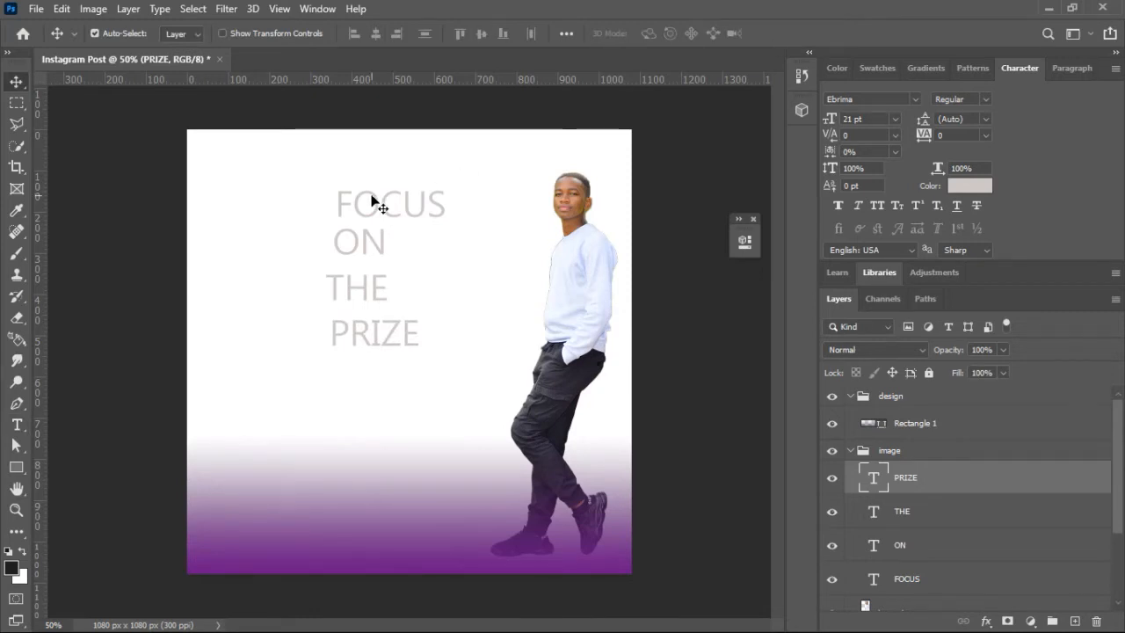
- Move FOCUS, ON, THE and PRIZE into an evenly spaced stack with their left edges lined up
{"action": "left_click_drag", "start_coordinate": [387, 217], "coordinate": [387, 204]}
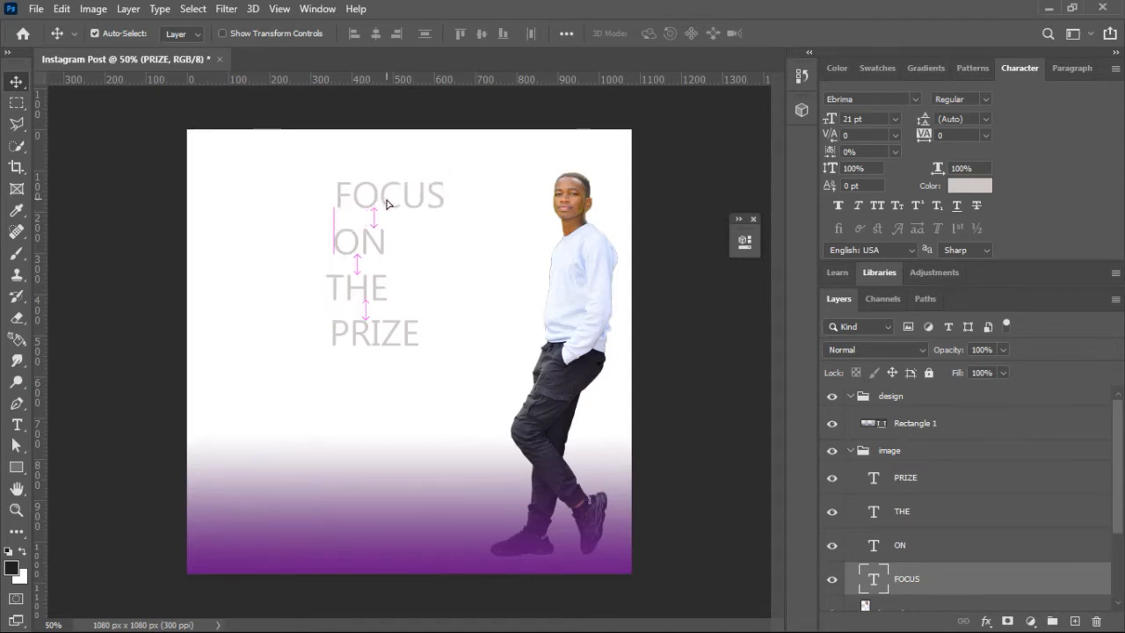
{"action": "left_click", "coordinate": [383, 255]}
{"action": "left_click_drag", "start_coordinate": [383, 255], "coordinate": [388, 255]}
{"action": "left_click_drag", "start_coordinate": [364, 293], "coordinate": [389, 297]}
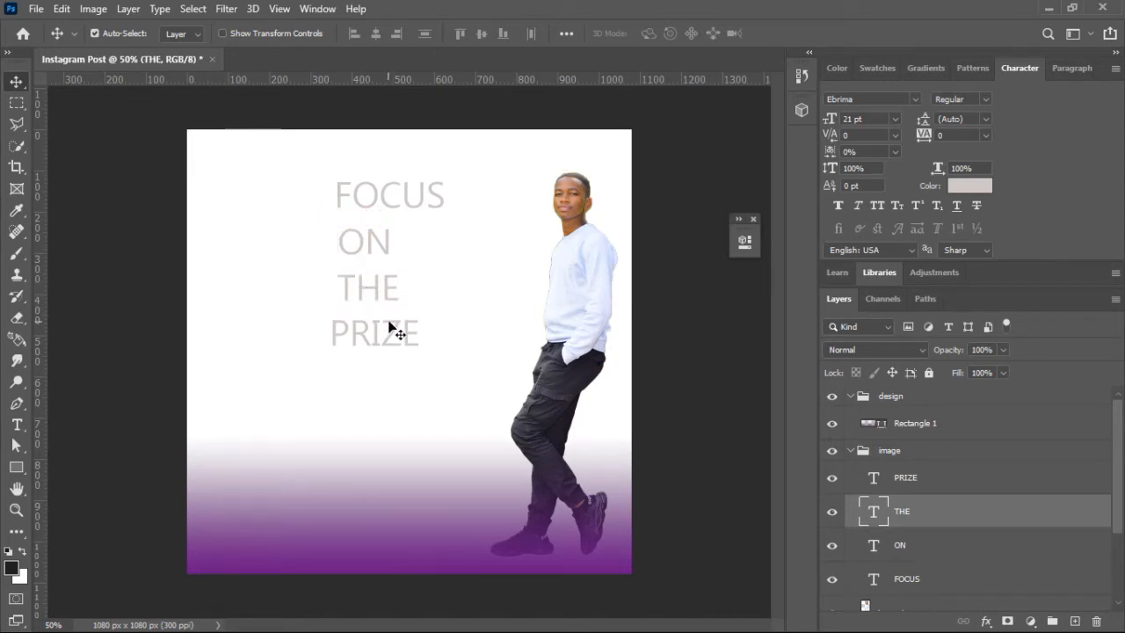
{"action": "left_click_drag", "start_coordinate": [397, 329], "coordinate": [404, 327]}
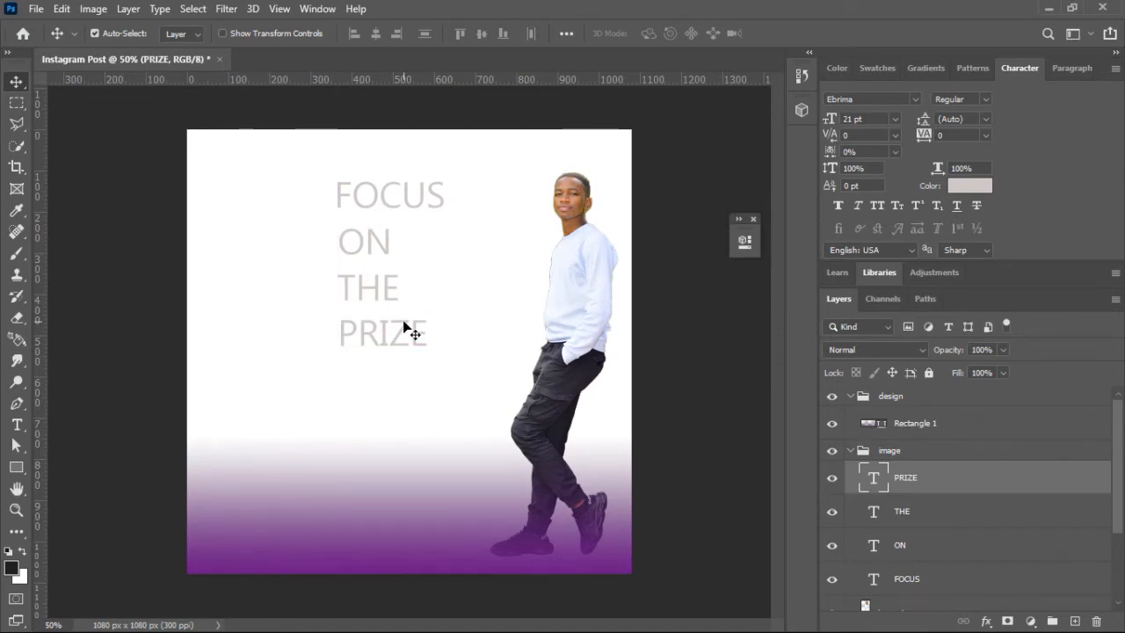
- Collapse the image group, hide and show it to check what it contains, and expand it again
{"action": "scroll", "coordinate": [851, 399], "scroll_direction": "down", "scroll_amount": 2}
{"action": "left_click", "coordinate": [851, 397]}
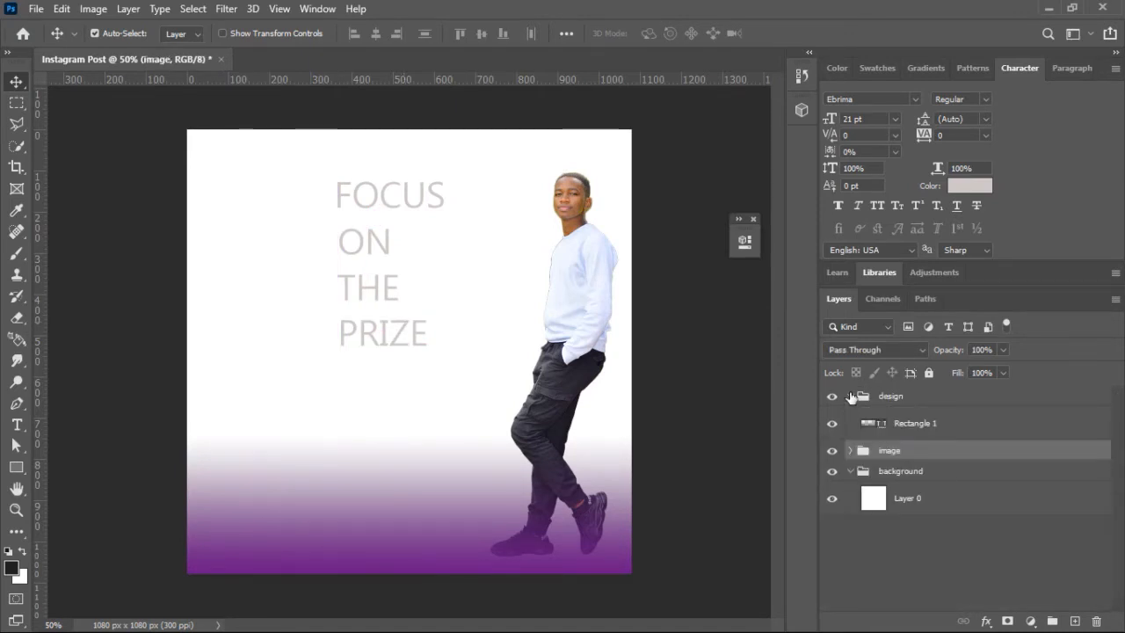
{"action": "left_click", "coordinate": [832, 452]}
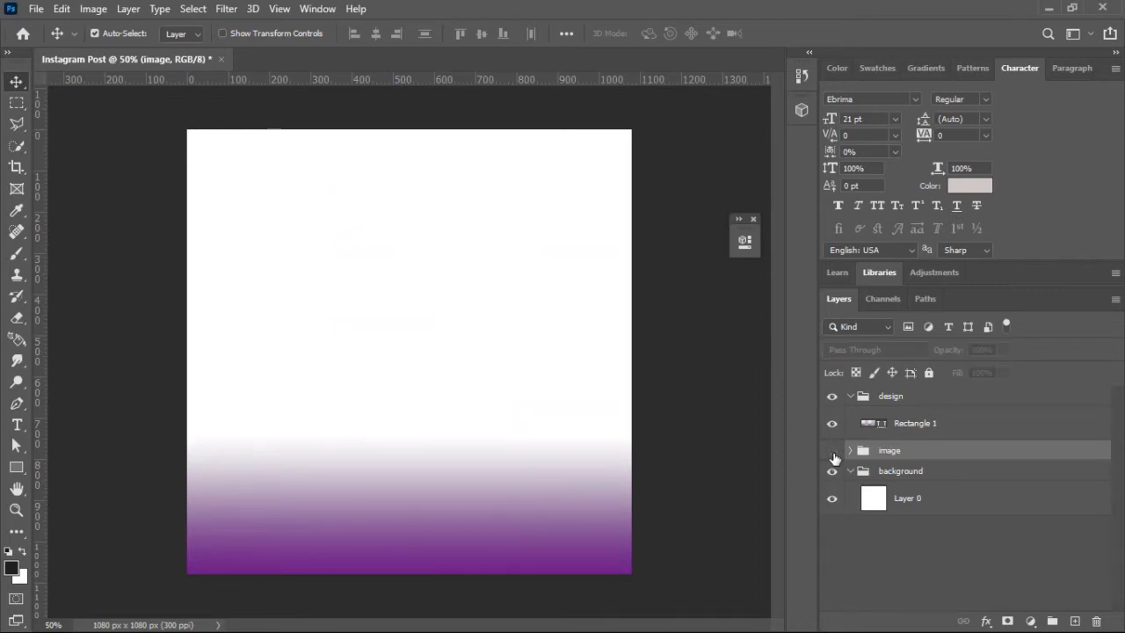
{"action": "left_click", "coordinate": [833, 451]}
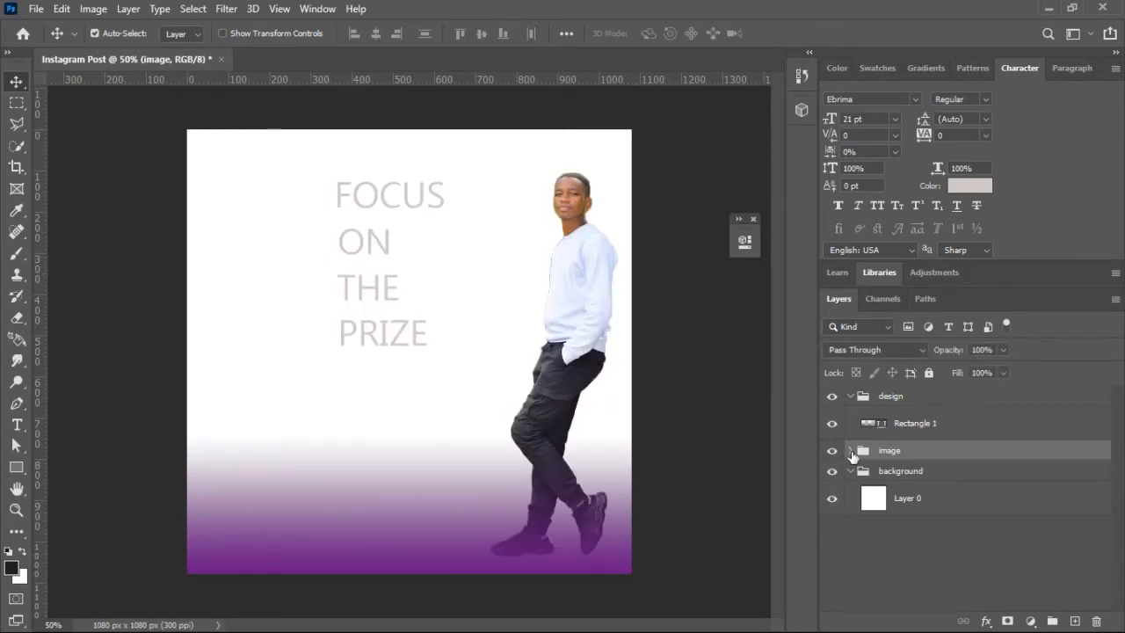
{"action": "left_click", "coordinate": [851, 451]}
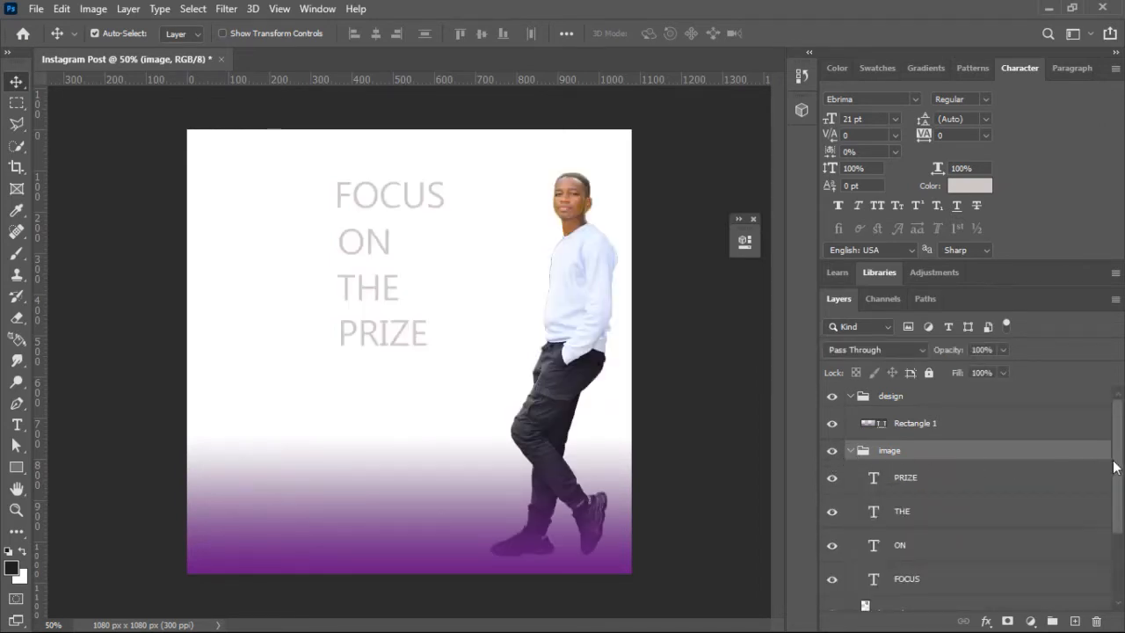
- Group the PRIZE, THE, ON and FOCUS text layers together and name the group Text
{"action": "scroll", "coordinate": [1121, 466], "scroll_direction": "down", "scroll_amount": 3}
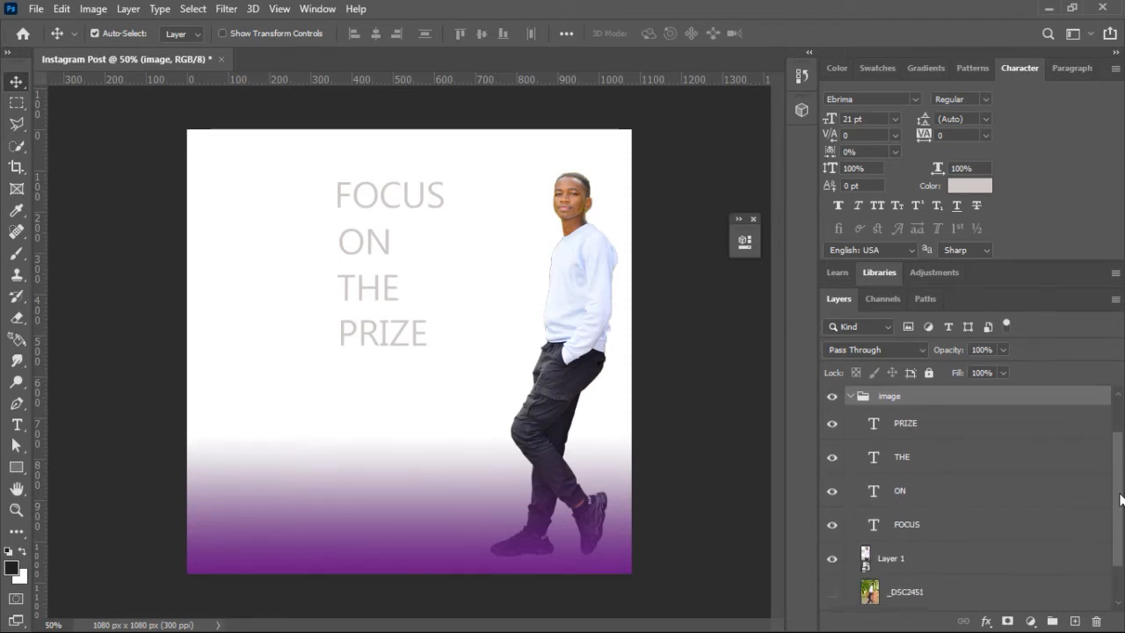
{"action": "left_click", "coordinate": [913, 424]}
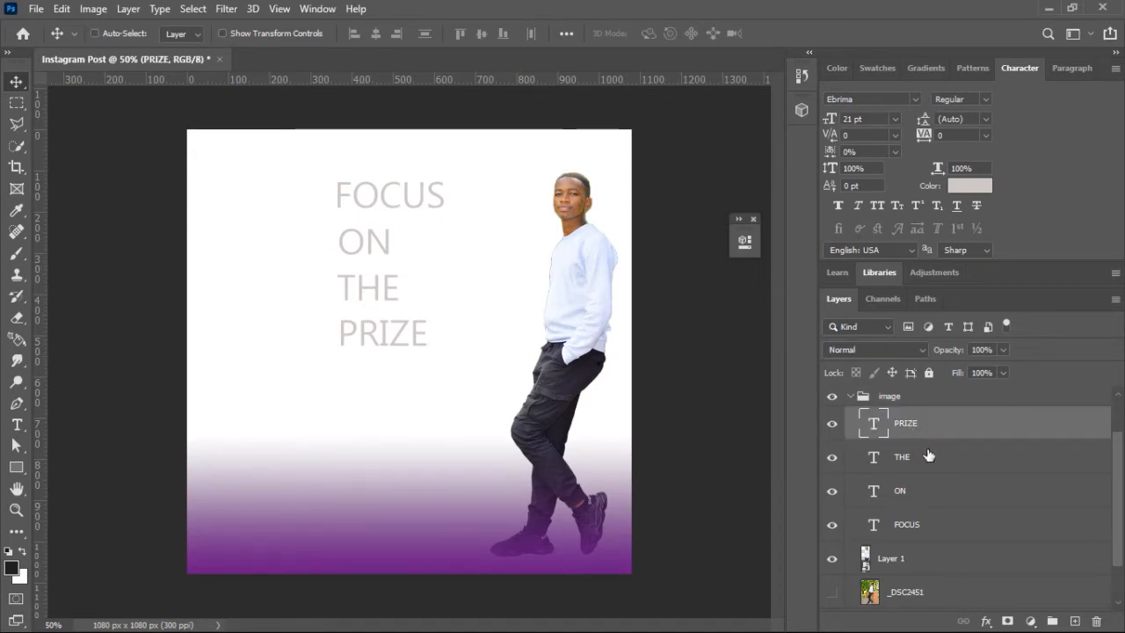
{"action": "left_click", "coordinate": [934, 459], "text": "shift"}
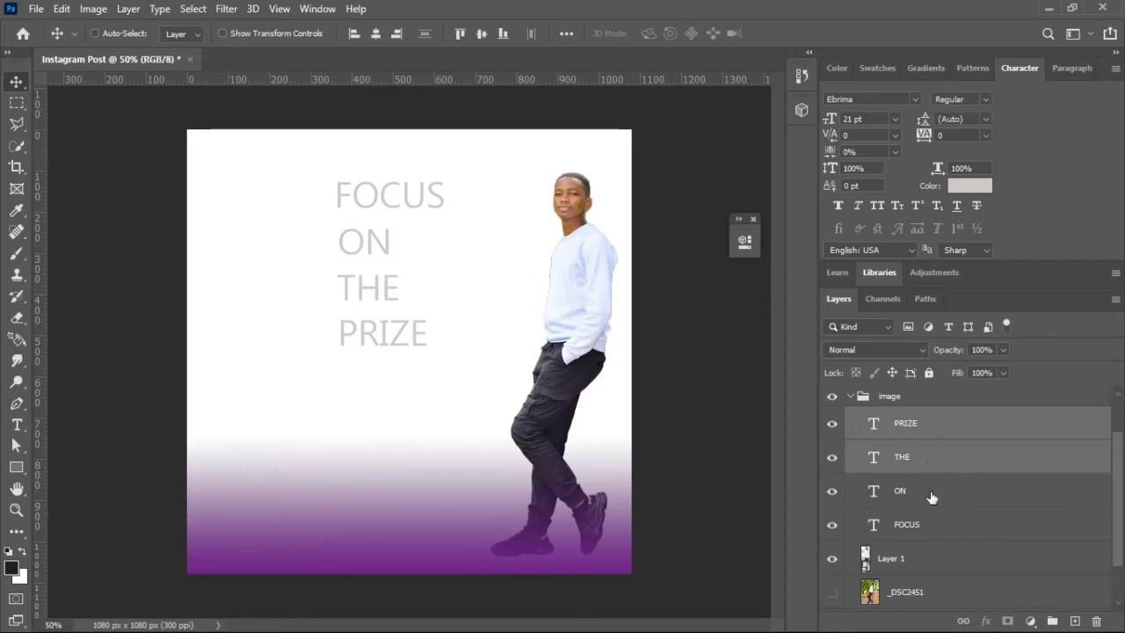
{"action": "left_click", "coordinate": [932, 494], "text": "shift"}
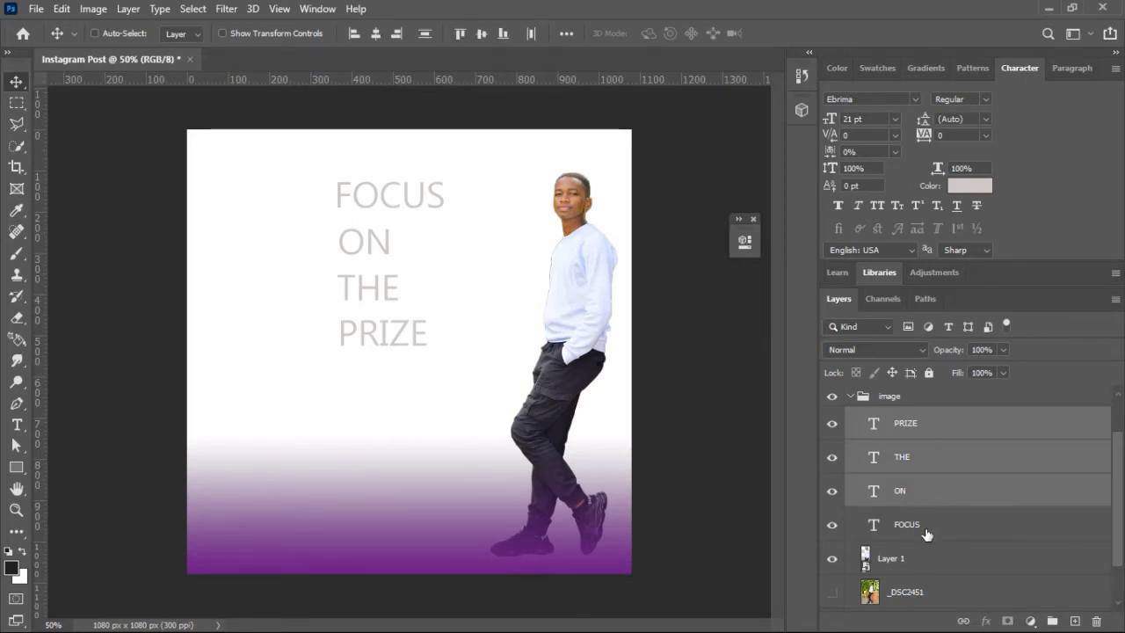
{"action": "left_click", "coordinate": [927, 527], "text": "shift"}
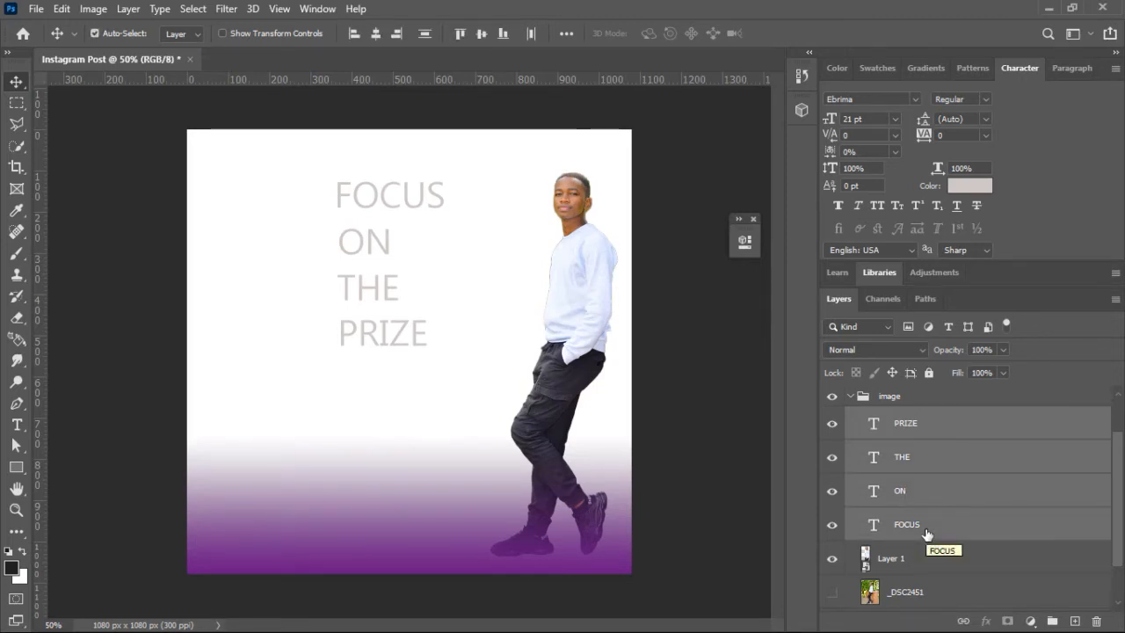
{"action": "key", "text": "ctrl+g"}
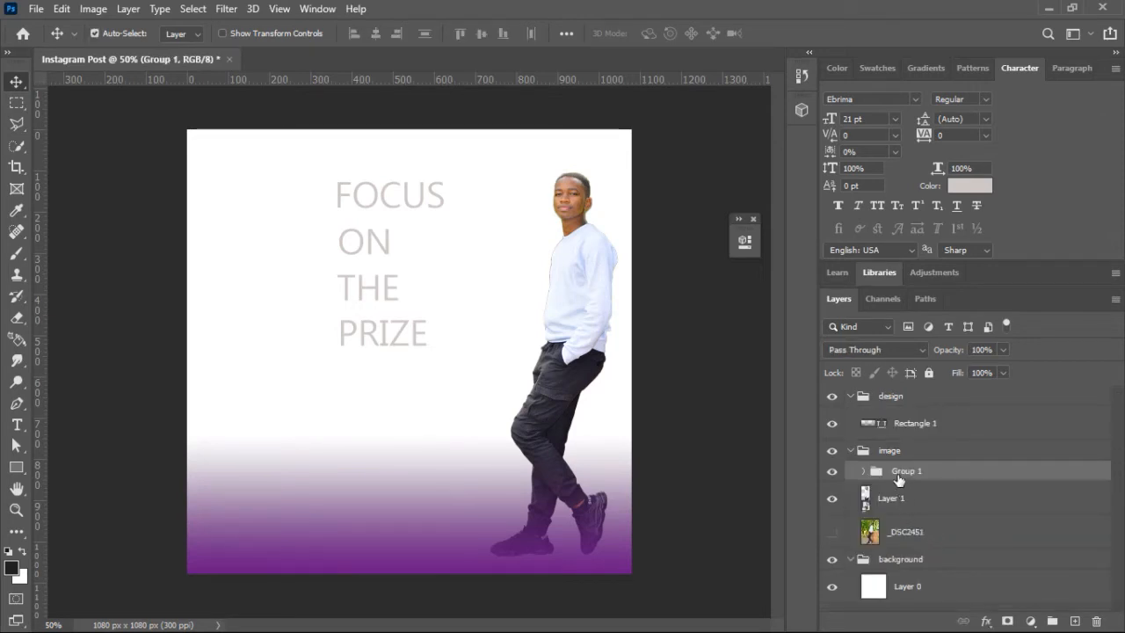
{"action": "double_click", "coordinate": [901, 473]}
{"action": "type", "text": "Text"}
{"action": "key", "text": "Return"}
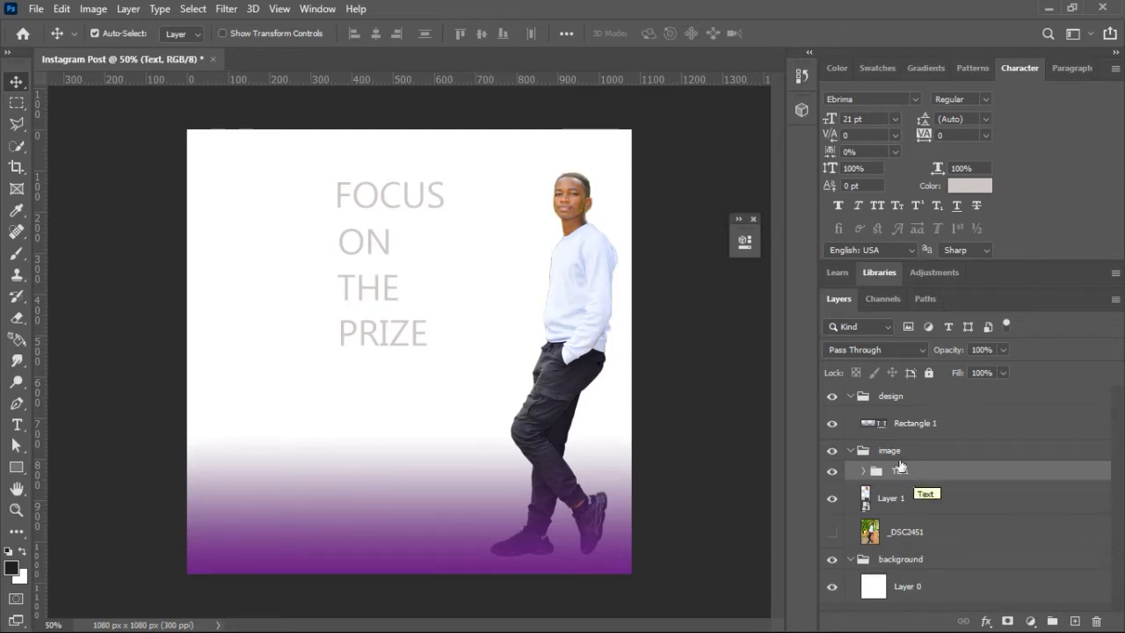
- Move the Text group out of the image group to sit between design and image, and collapse the design, image and background groups
{"action": "left_click", "coordinate": [850, 397]}
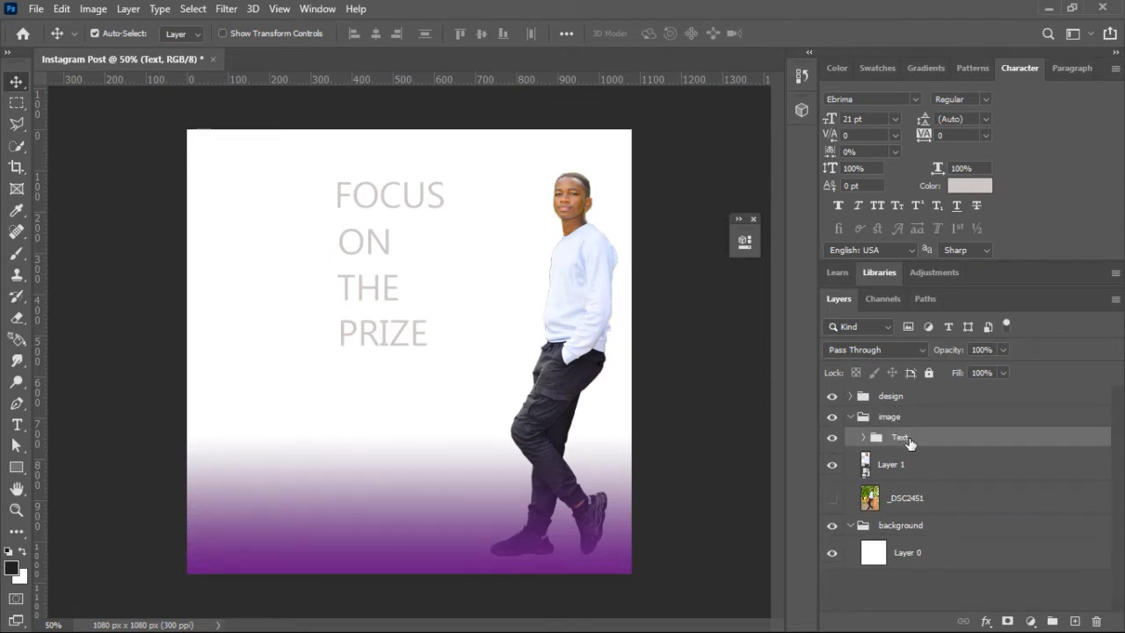
{"action": "left_click_drag", "start_coordinate": [910, 442], "coordinate": [907, 407]}
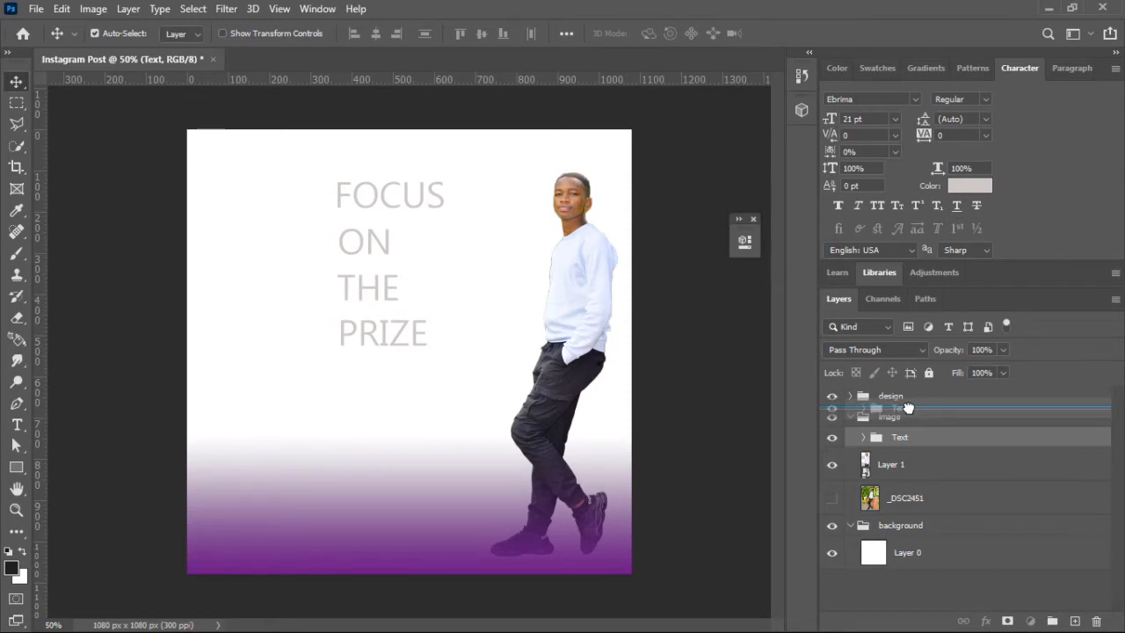
{"action": "left_click_drag", "start_coordinate": [908, 407], "coordinate": [909, 408]}
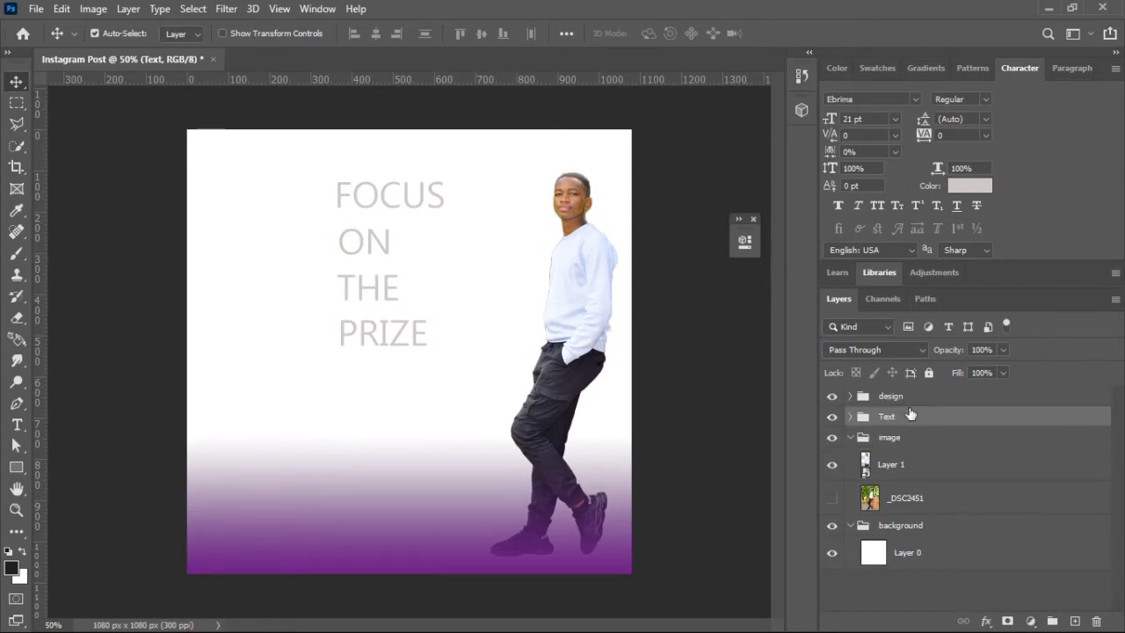
{"action": "left_click", "coordinate": [850, 438]}
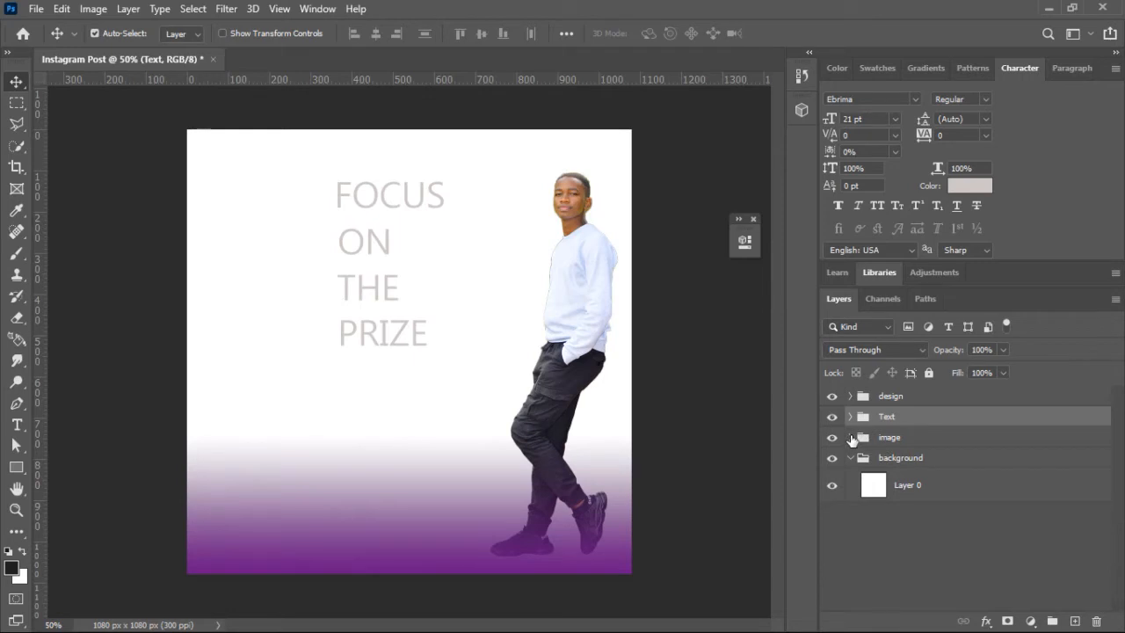
{"action": "left_click", "coordinate": [851, 458]}
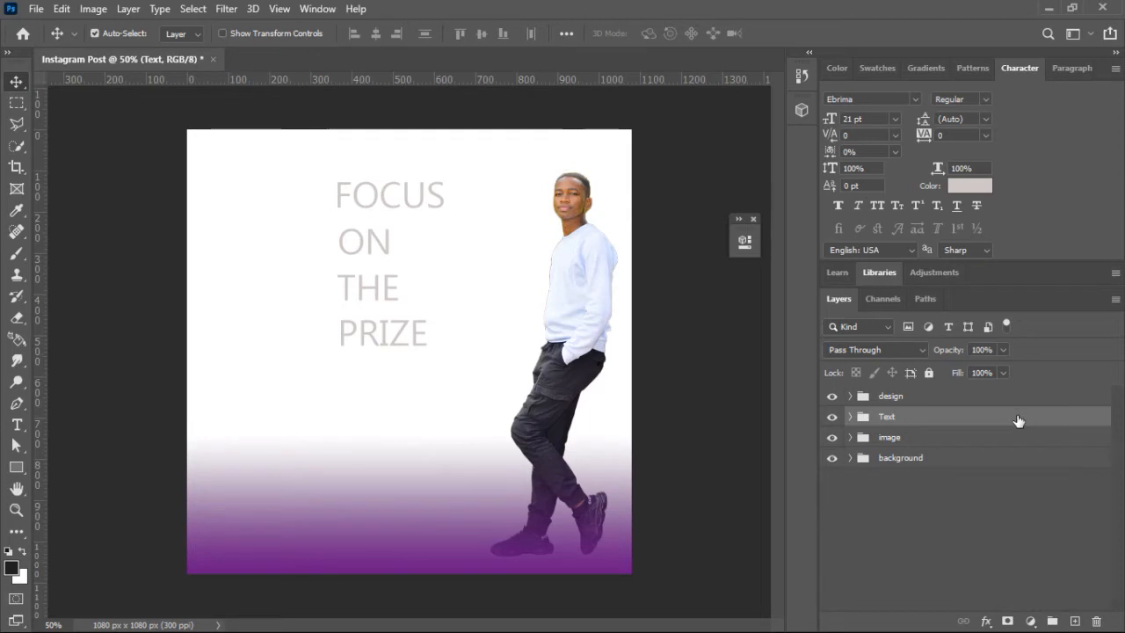
- Scale the Text group proportionally to about 184.5% and place it left of the man, its top level with his head
{"action": "key", "text": "ctrl+t"}
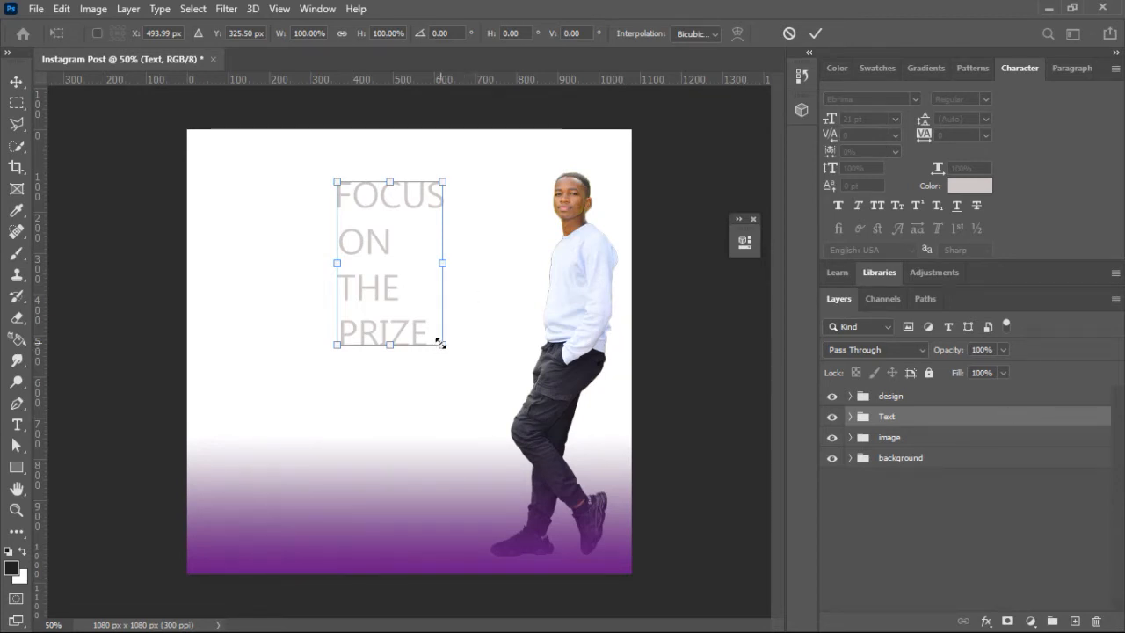
{"action": "left_click_drag", "start_coordinate": [441, 344], "coordinate": [579, 455]}
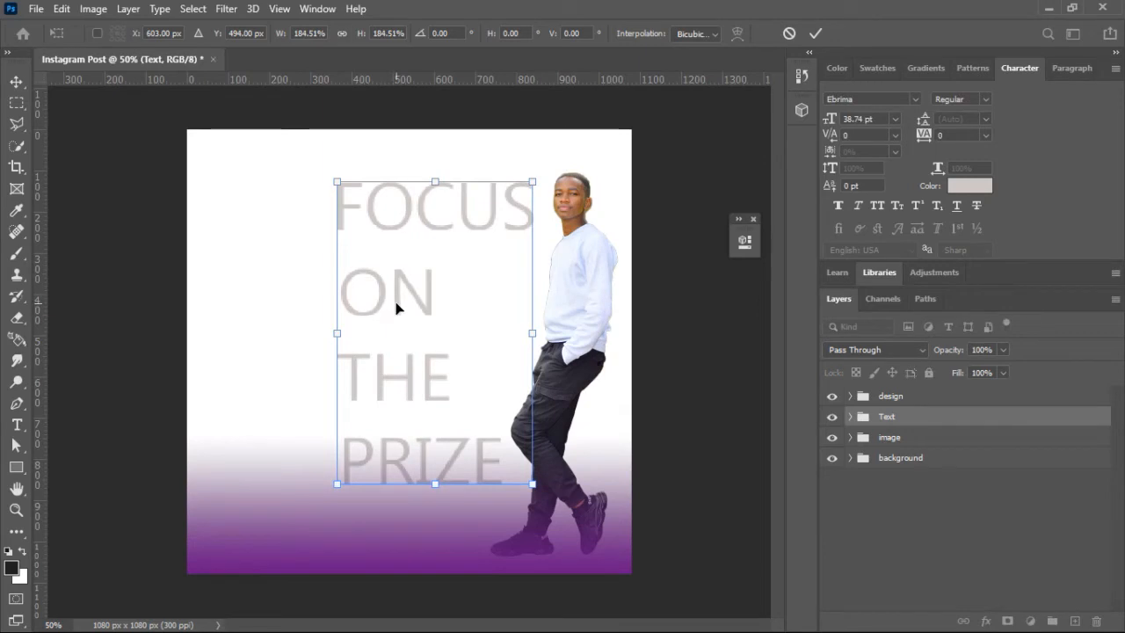
{"action": "left_click_drag", "start_coordinate": [398, 314], "coordinate": [302, 290]}
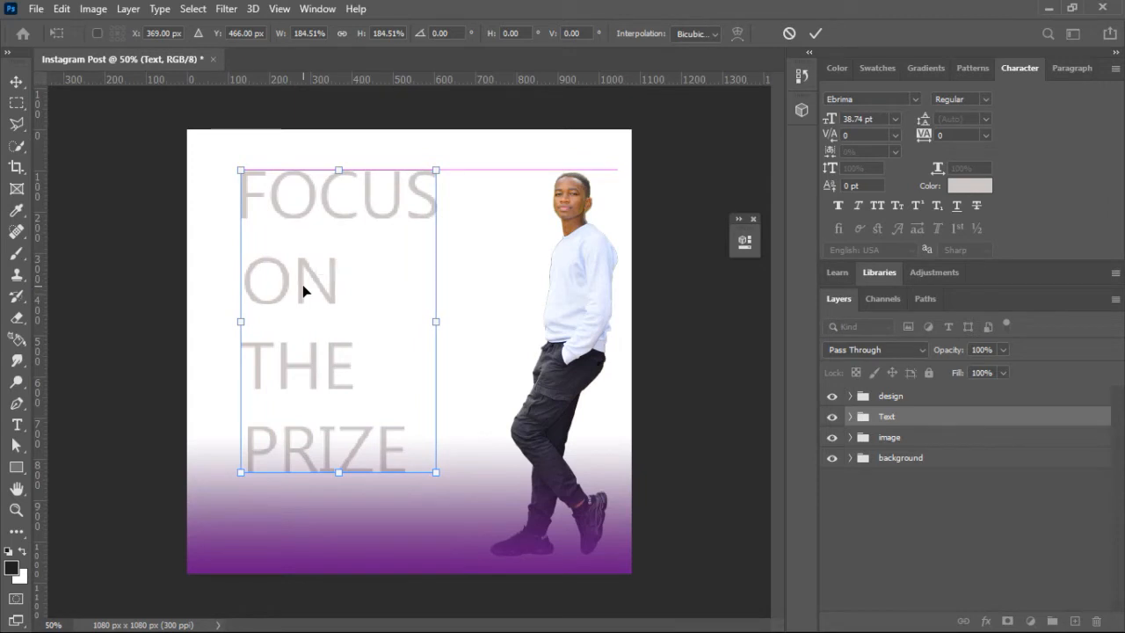
{"action": "left_click", "coordinate": [815, 35]}
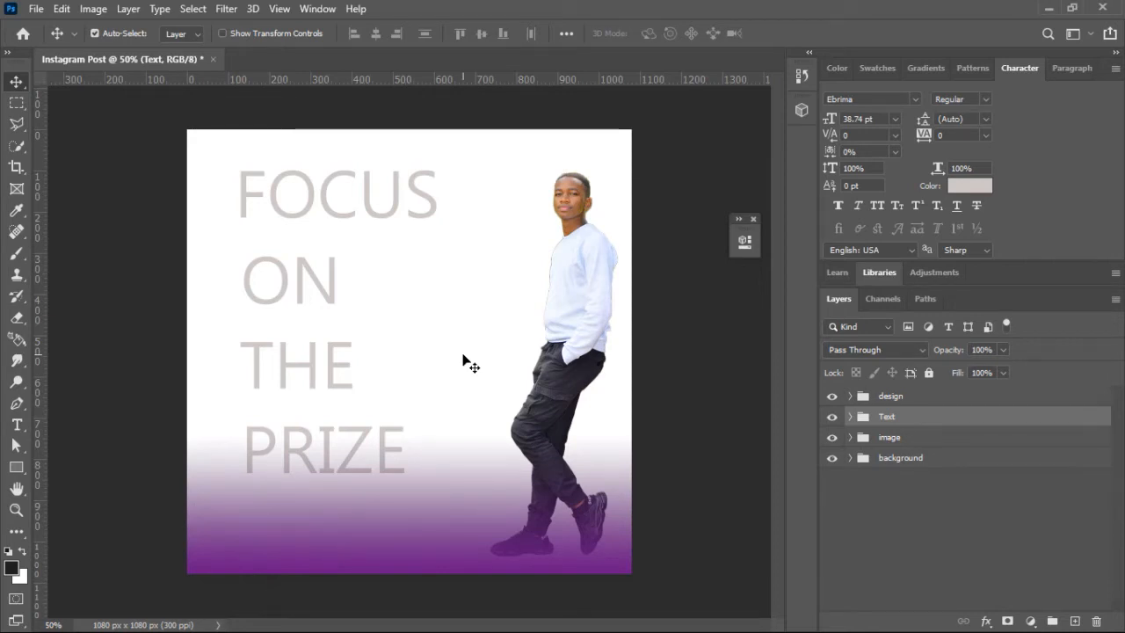
- Select the FOCUS text and look through the color, swatch, gradient, pattern and character options
{"action": "left_click", "coordinate": [379, 220]}
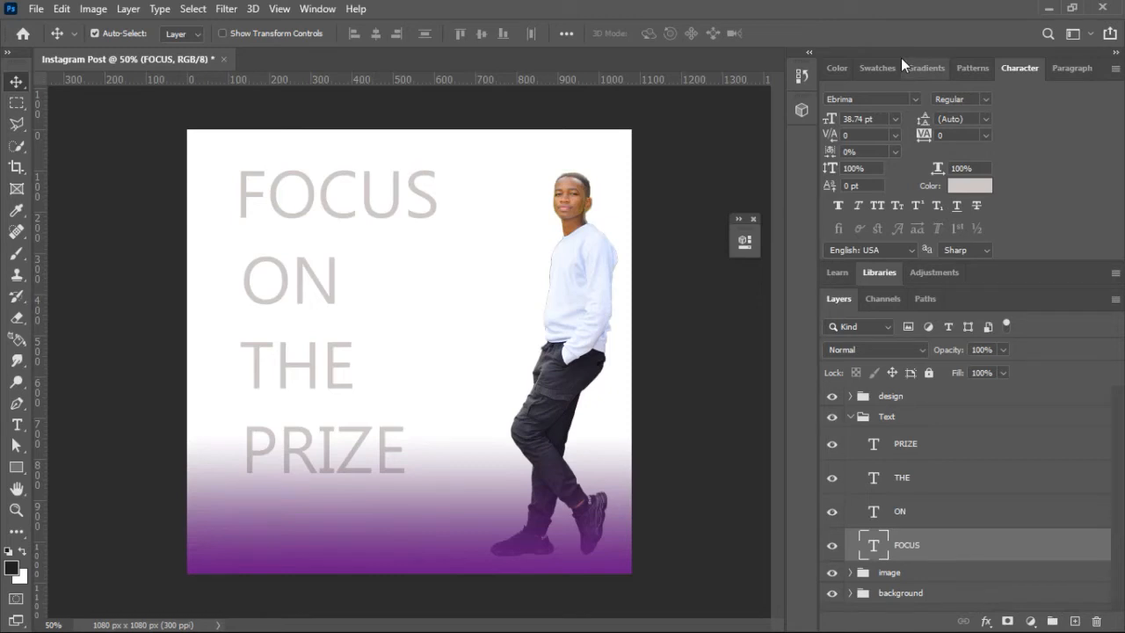
{"action": "left_click", "coordinate": [836, 67]}
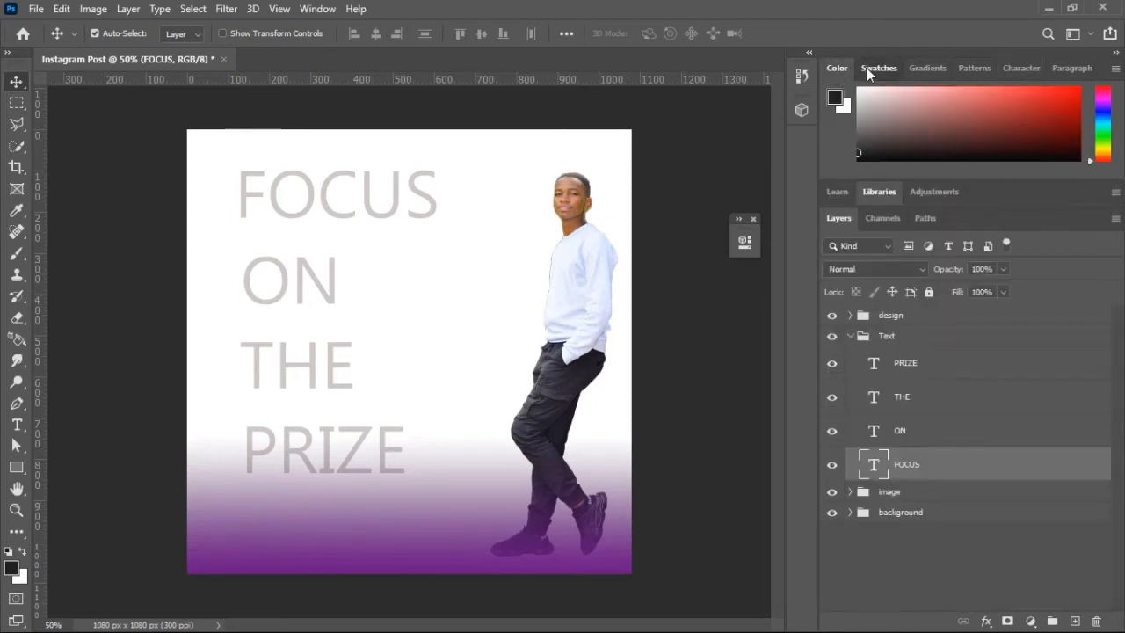
{"action": "left_click", "coordinate": [866, 68]}
{"action": "left_click", "coordinate": [924, 66]}
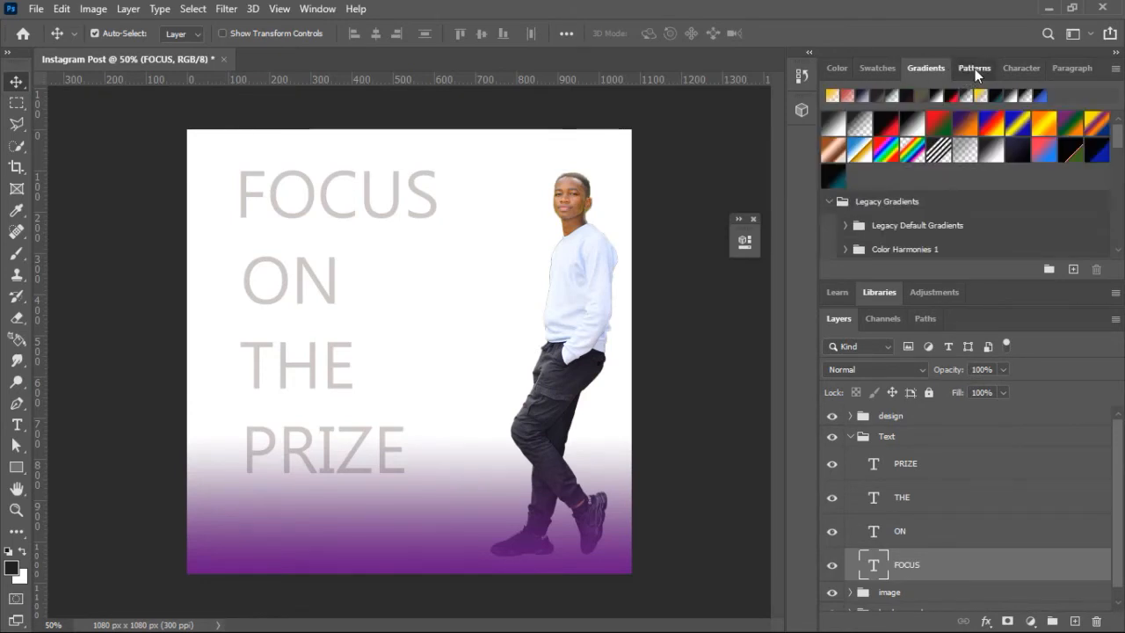
{"action": "left_click", "coordinate": [974, 69]}
{"action": "left_click", "coordinate": [1018, 68]}
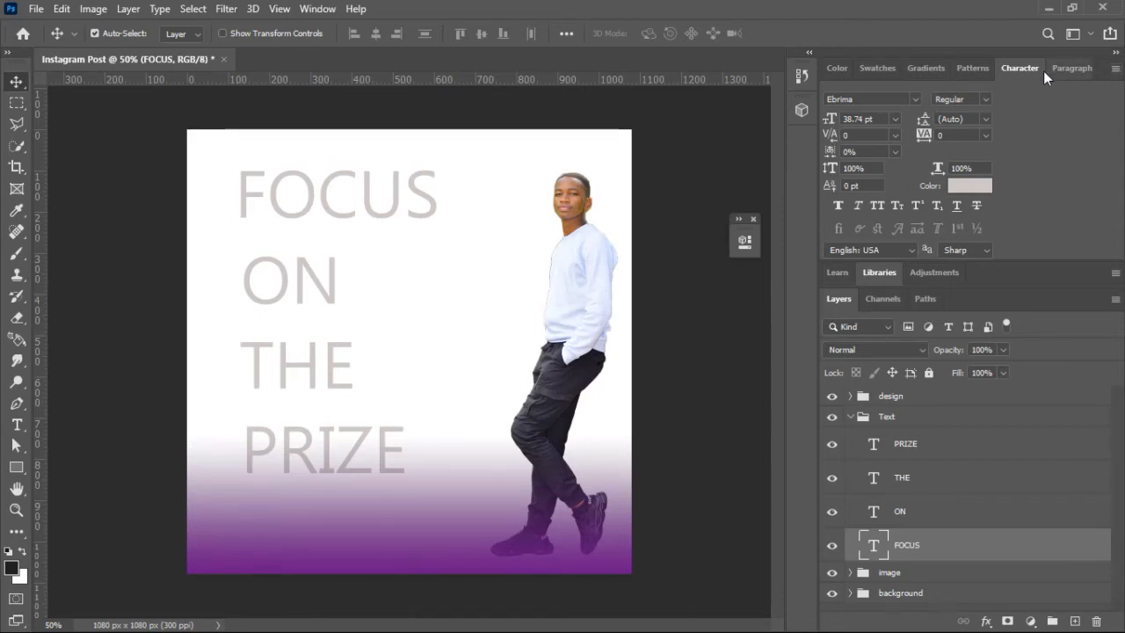
- Set the font of the FOCUS text to Raleway Black
{"action": "left_click", "coordinate": [857, 99]}
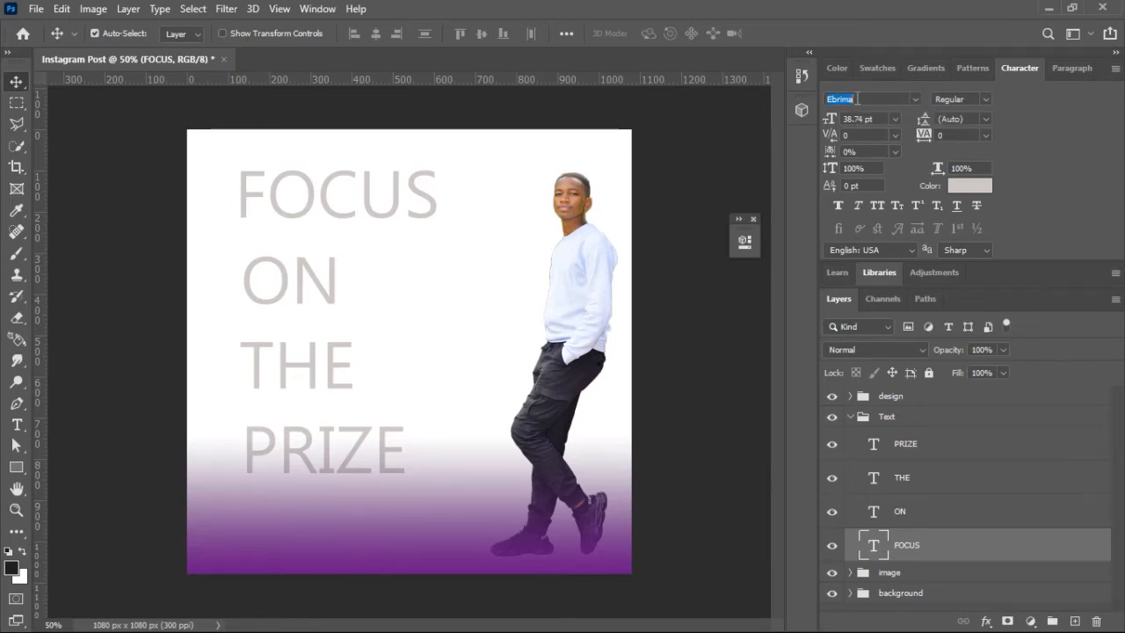
{"action": "left_click", "coordinate": [915, 100]}
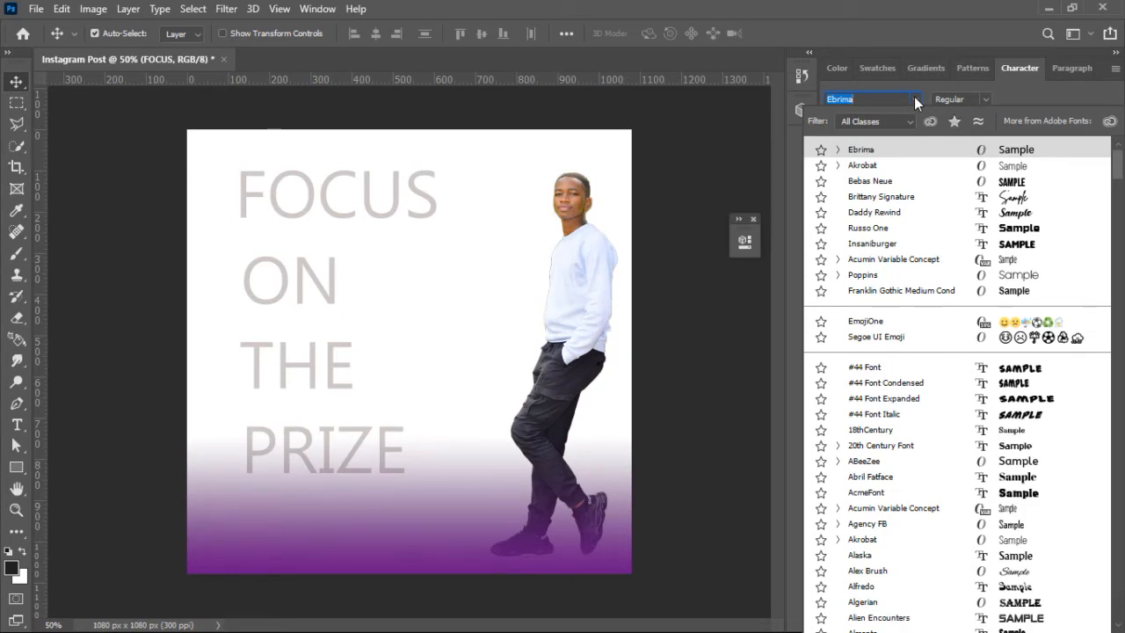
{"action": "left_click", "coordinate": [893, 99]}
{"action": "left_click", "coordinate": [916, 98]}
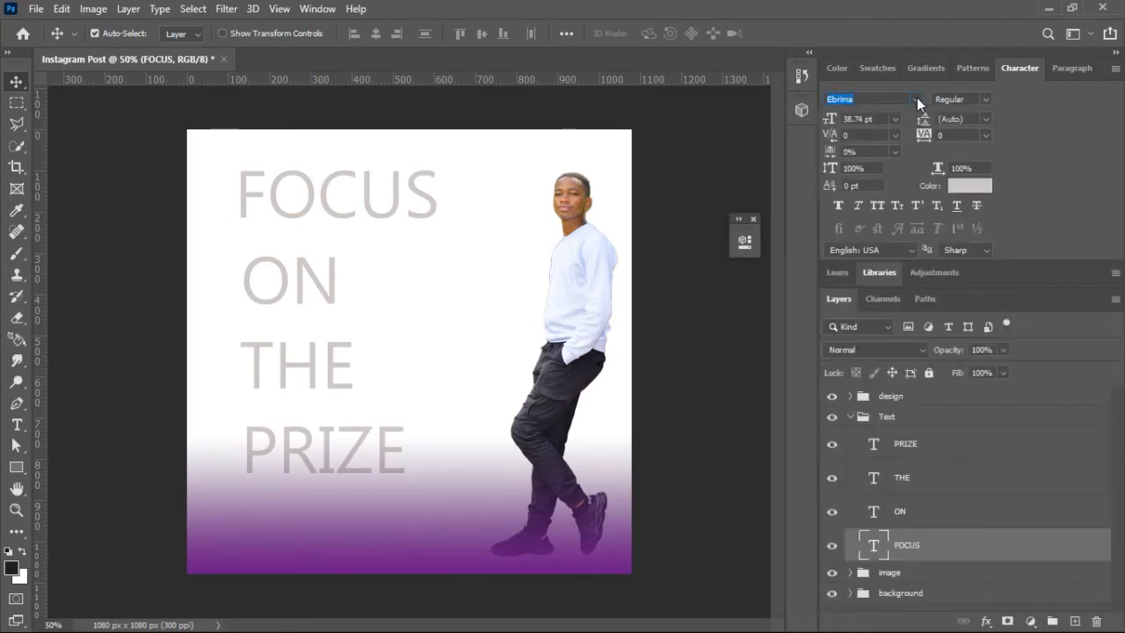
{"action": "double_click", "coordinate": [867, 98]}
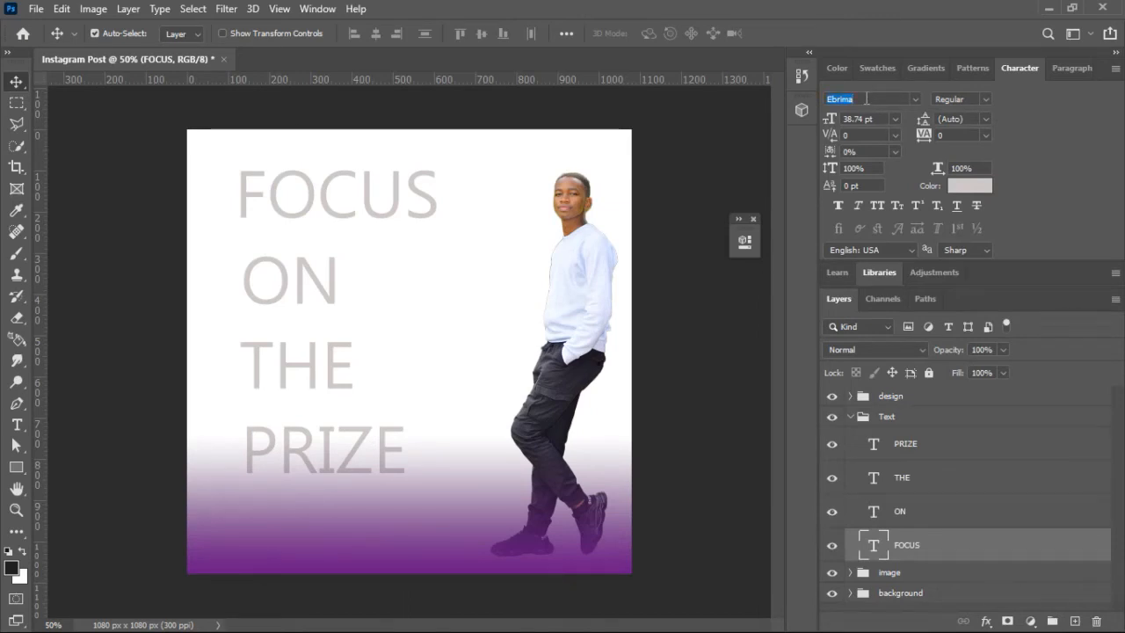
{"action": "type", "text": "R"}
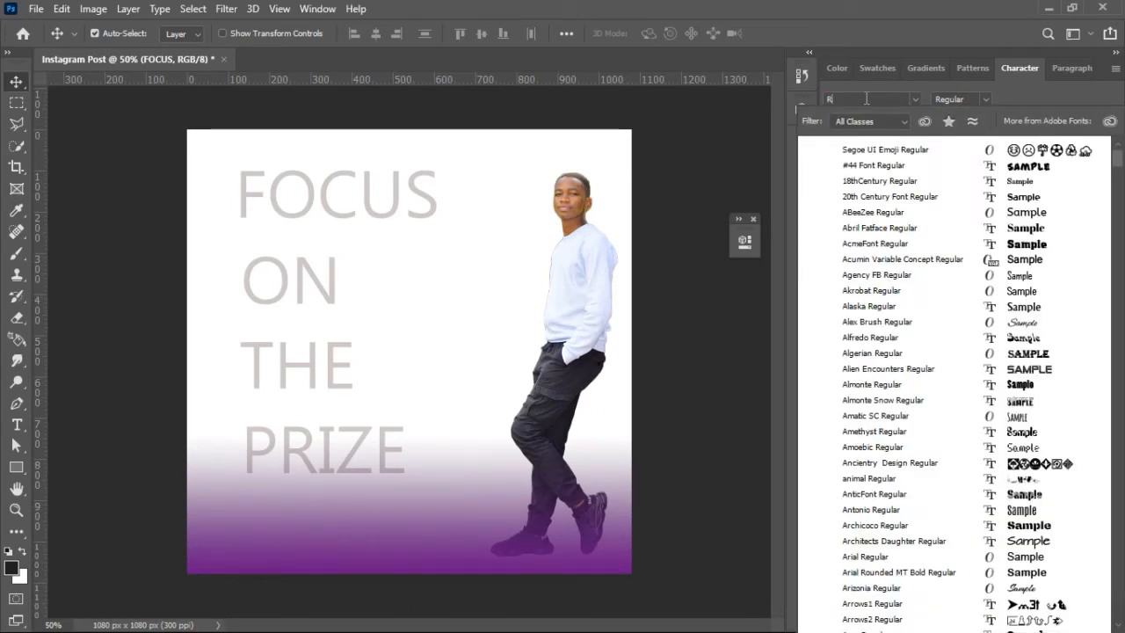
{"action": "type", "text": "aleway"}
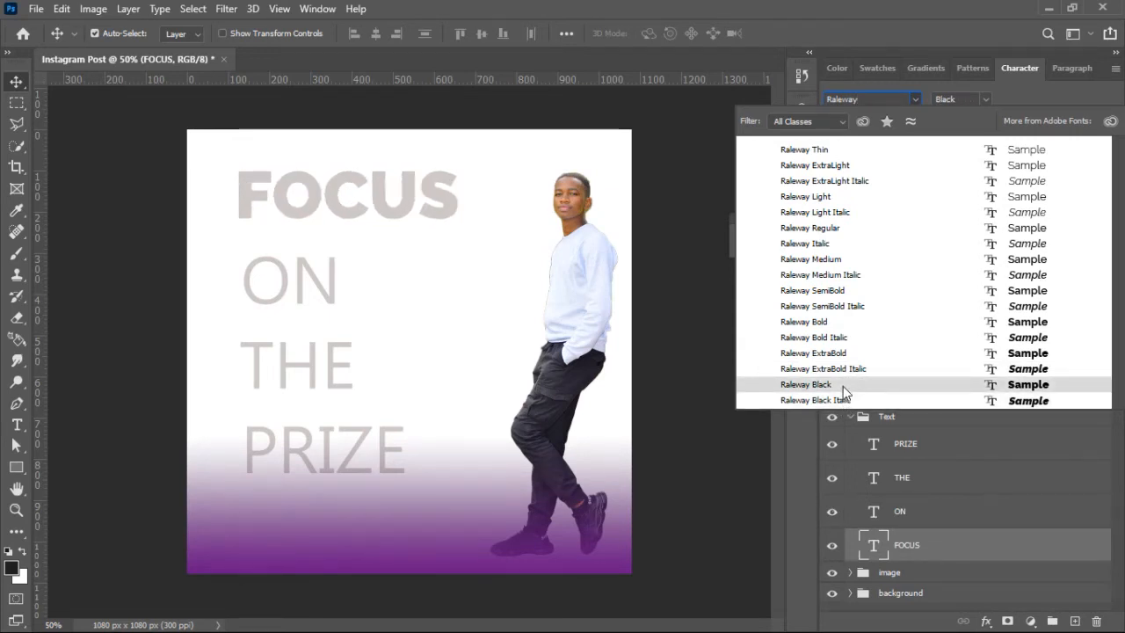
{"action": "left_click", "coordinate": [842, 386]}
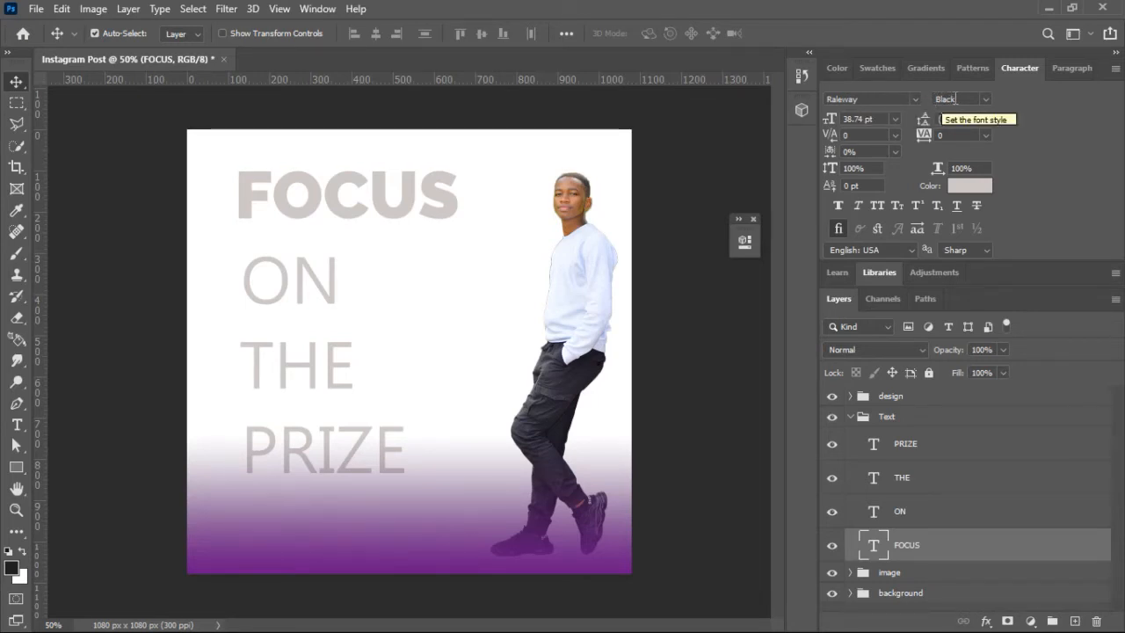
- Examine the Raleway font styles available for the FOCUS text, from Thin to Black Italic
{"action": "left_click", "coordinate": [985, 99]}
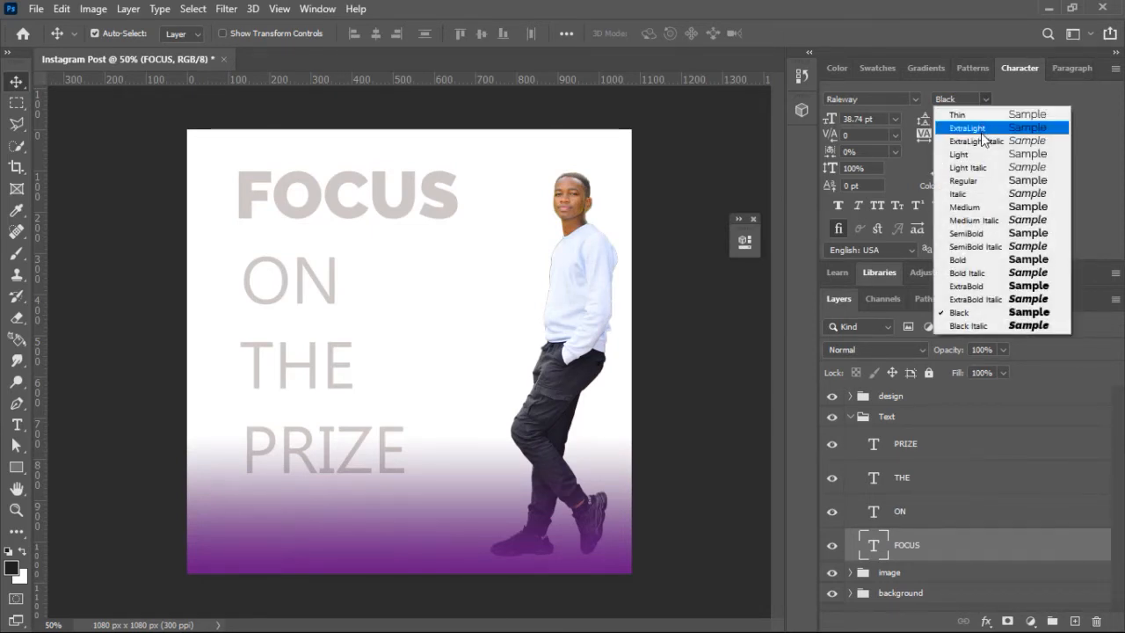
{"action": "key", "text": "Down"}
{"action": "key", "text": "Down"}
{"action": "key", "text": "Down"}
{"action": "key", "text": "Down"}
{"action": "key", "text": "Down"}
{"action": "key", "text": "Down"}
{"action": "key", "text": "Down"}
{"action": "key", "text": "Down"}
{"action": "key", "text": "Down"}
{"action": "key", "text": "Down"}
{"action": "key", "text": "Down"}
{"action": "key", "text": "Down"}
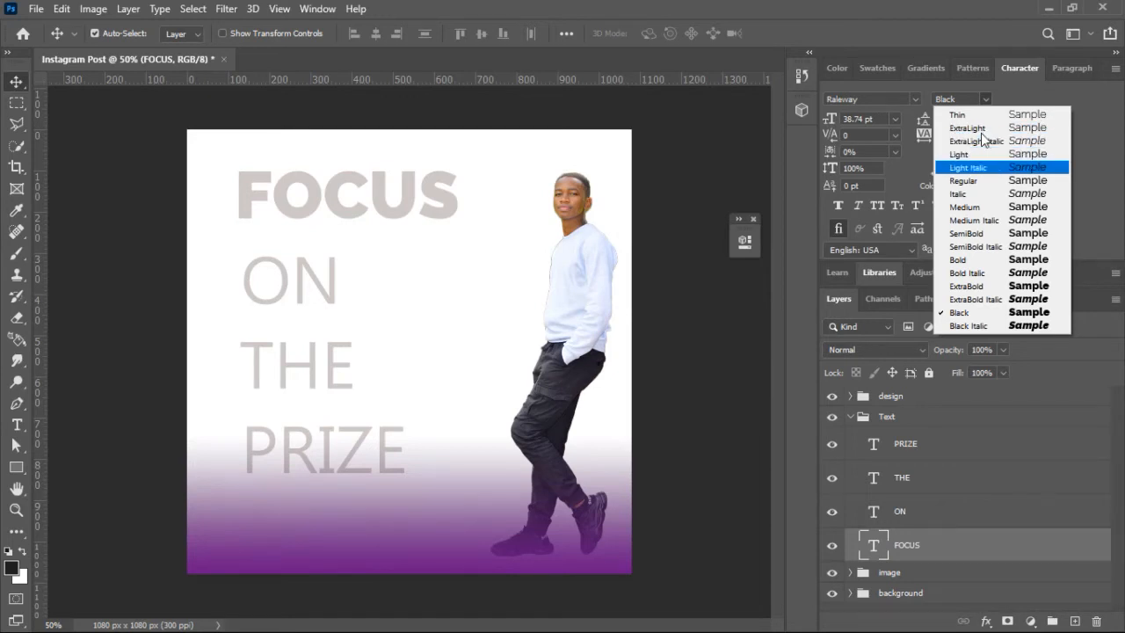
{"action": "key", "text": "Down"}
{"action": "key", "text": "Down"}
{"action": "key", "text": "Down"}
{"action": "key", "text": "Down"}
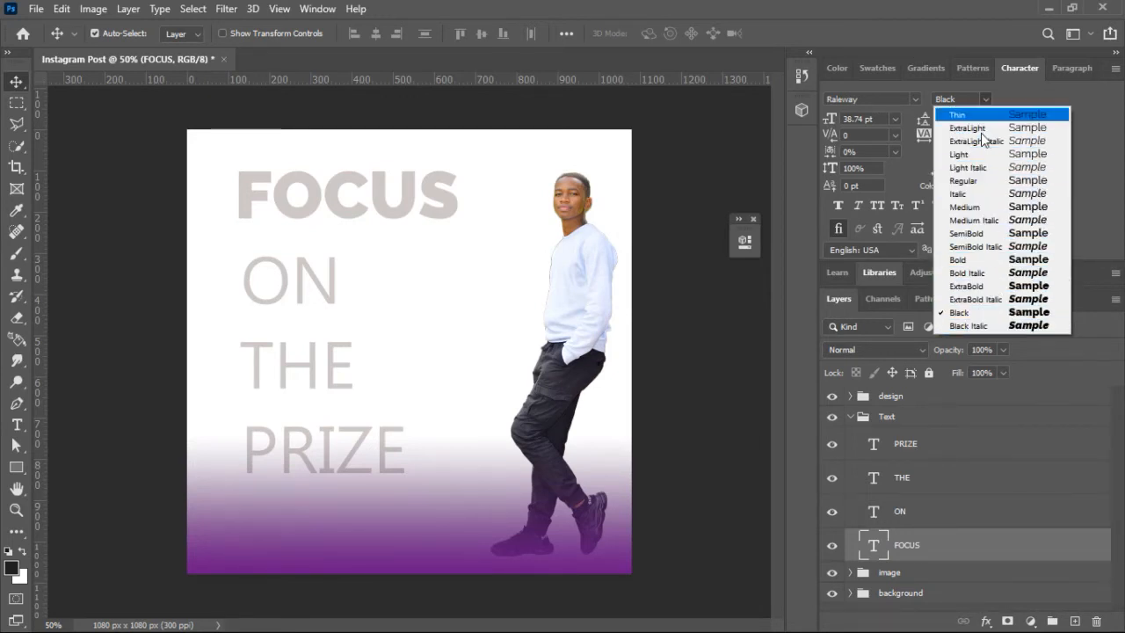
- Try Bold Italic on the FOCUS text and settle on the ExtraBold style of Raleway
{"action": "left_click", "coordinate": [988, 274]}
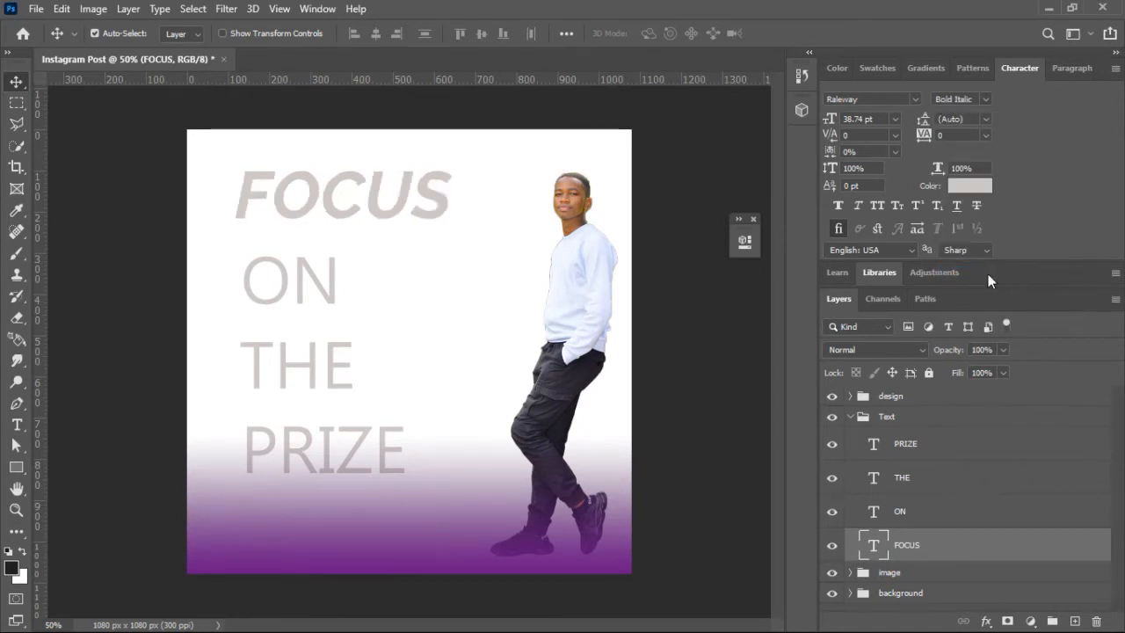
{"action": "left_click", "coordinate": [983, 100]}
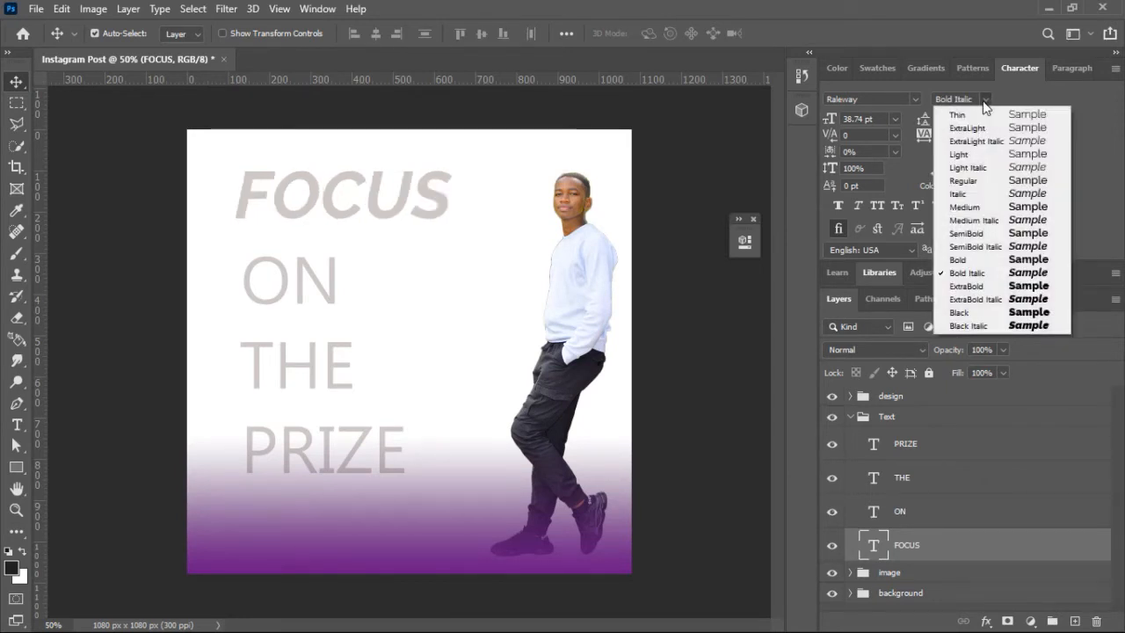
{"action": "left_click", "coordinate": [975, 287]}
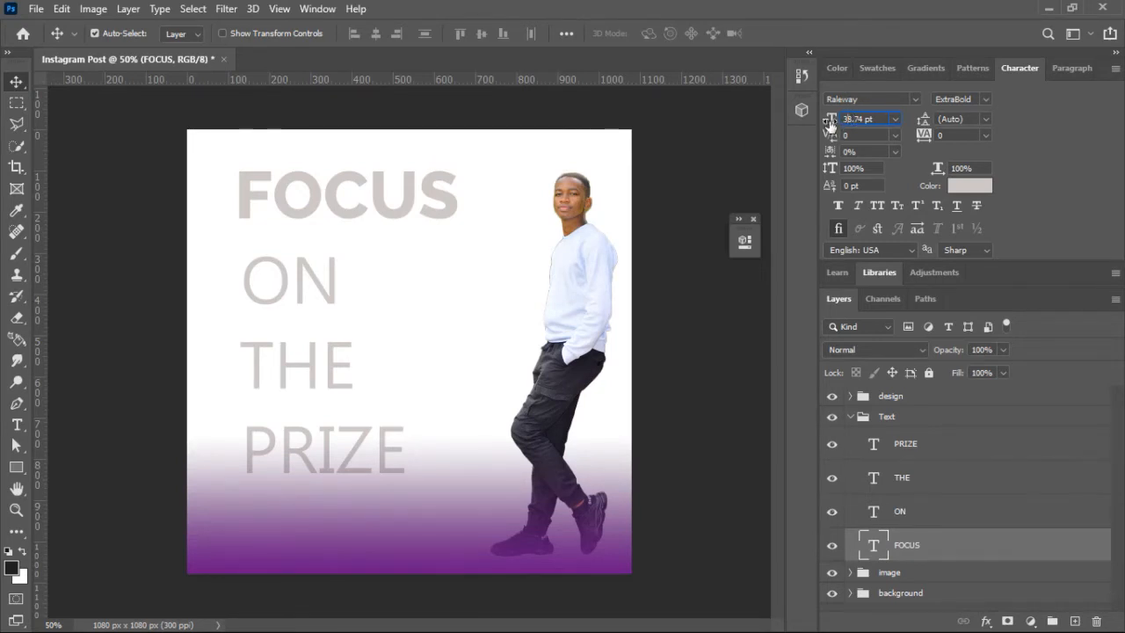
- Try smaller and larger font sizes on the FOCUS text, ending with 40 pt
{"action": "left_click", "coordinate": [831, 126]}
{"action": "type", "text": "36"}
{"action": "key", "text": "Return"}
{"action": "left_click_drag", "start_coordinate": [825, 126], "coordinate": [816, 124]}
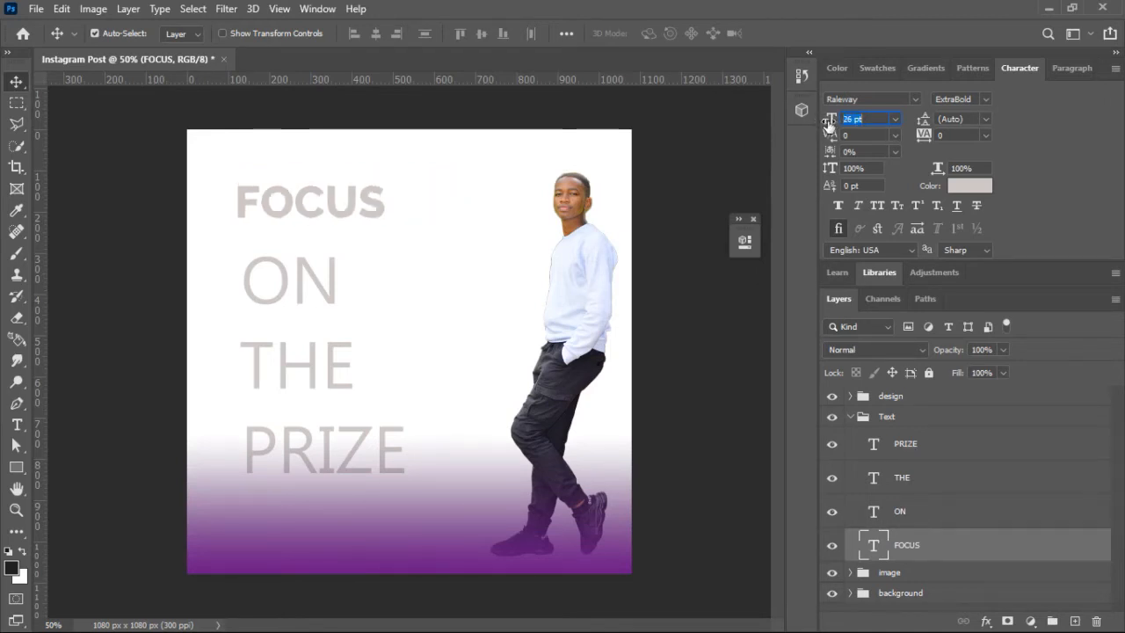
{"action": "left_click_drag", "start_coordinate": [827, 126], "coordinate": [831, 121]}
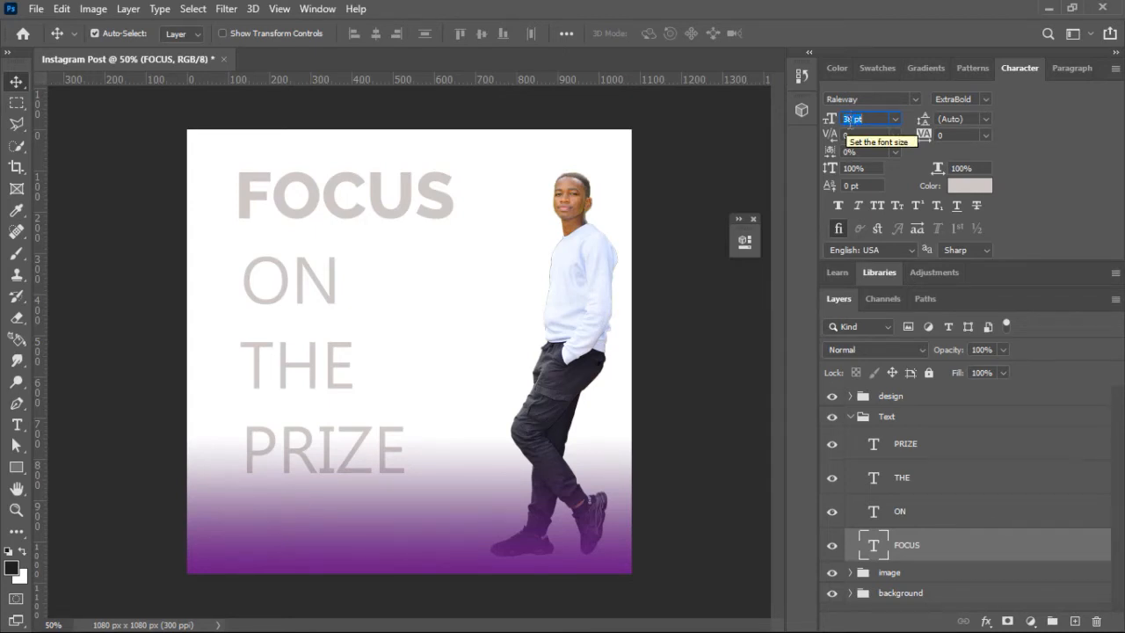
{"action": "type", "text": "40"}
{"action": "key", "text": "Return"}
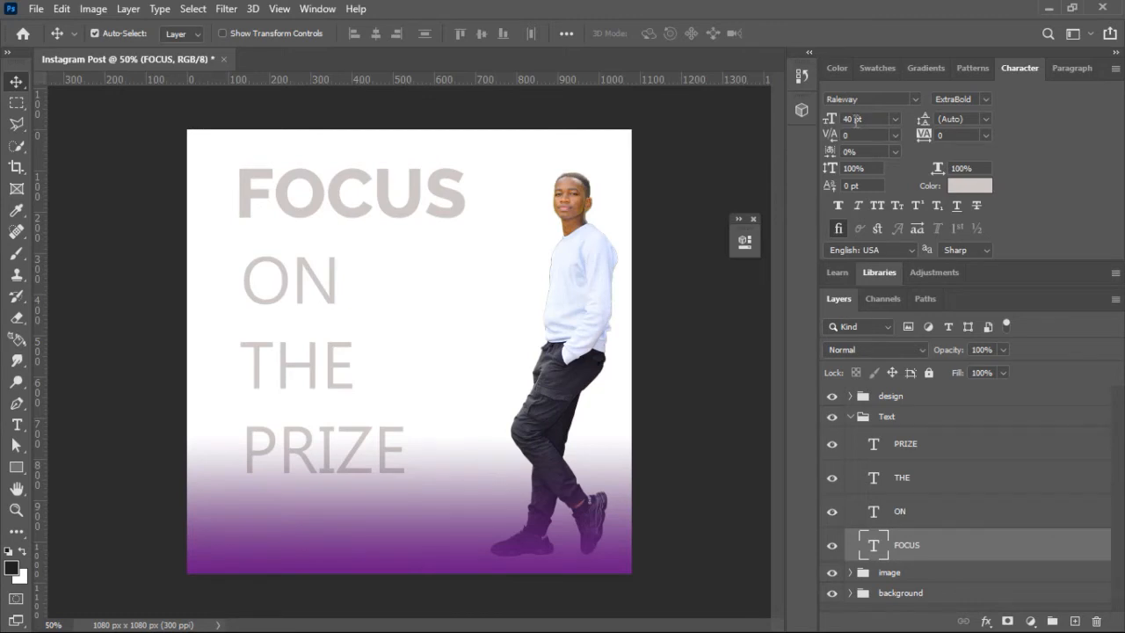
- Set the FOCUS text's font size to 35 pt
{"action": "double_click", "coordinate": [851, 120]}
{"action": "type", "text": "35"}
{"action": "key", "text": "Return"}
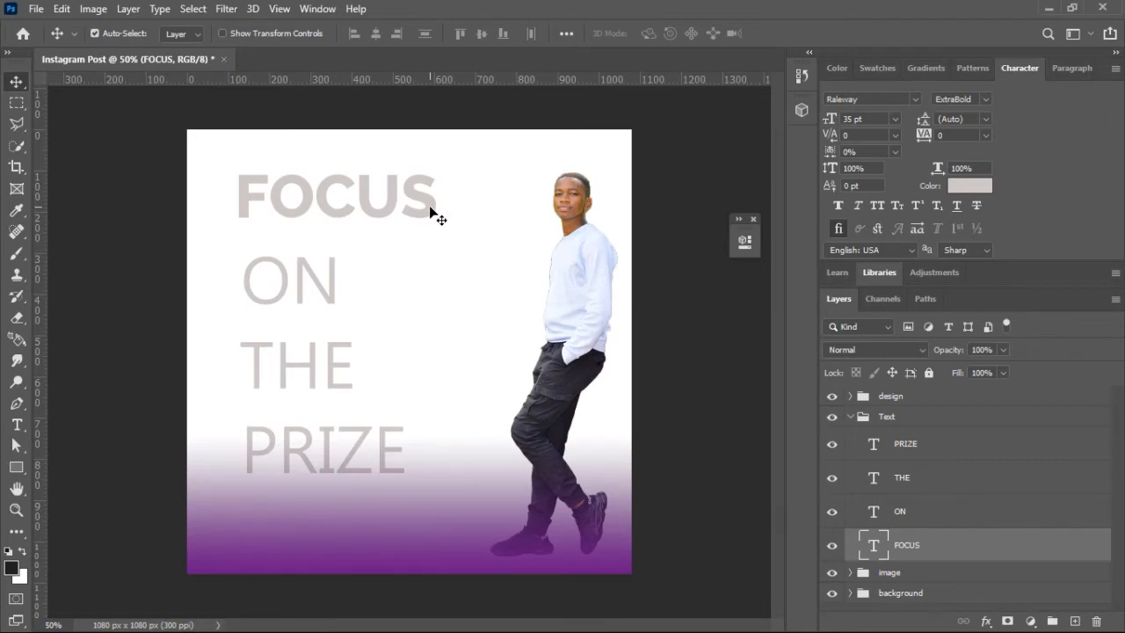
- Shift ON and THE right to centre them above PRIZE, and move THE and PRIZE up to tighten the line spacing
{"action": "left_click", "coordinate": [332, 303]}
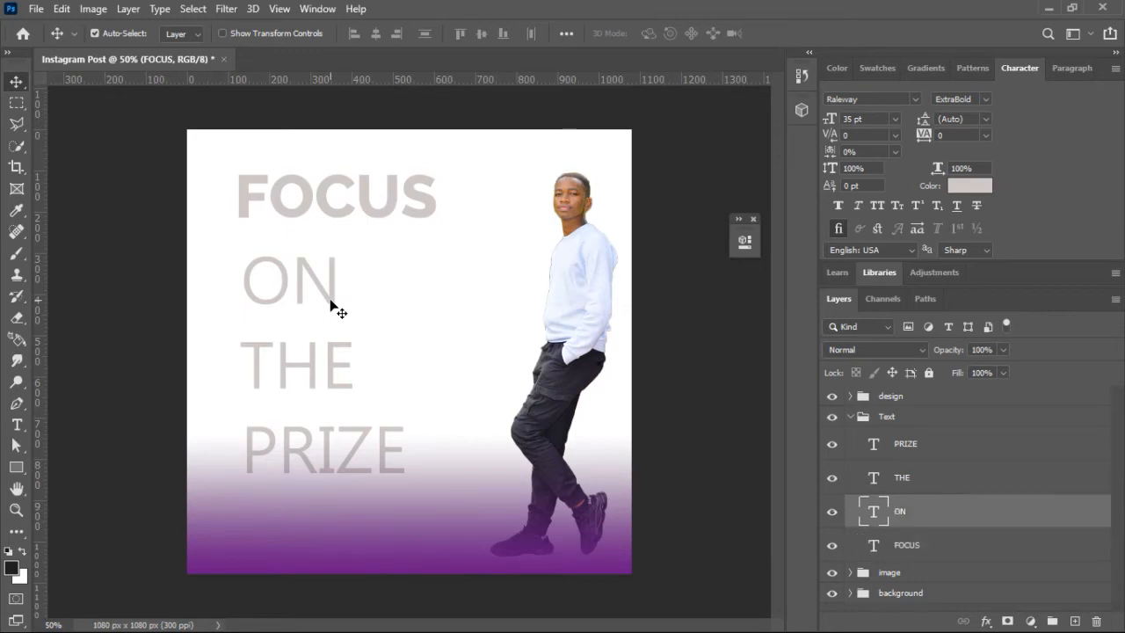
{"action": "left_click_drag", "start_coordinate": [331, 303], "coordinate": [368, 305]}
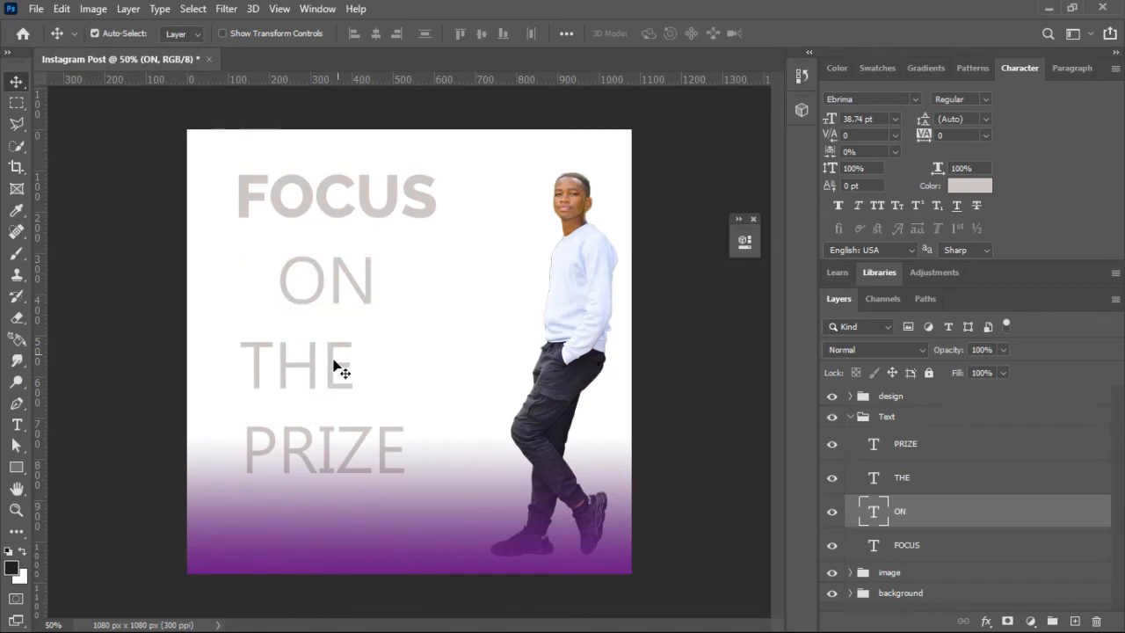
{"action": "left_click", "coordinate": [336, 374]}
{"action": "mouse_move", "coordinate": [342, 367]}
{"action": "left_mouse_down"}
{"action": "mouse_move", "coordinate": [372, 367]}
{"action": "mouse_move", "coordinate": [360, 367]}
{"action": "left_mouse_up"}
{"action": "left_click_drag", "start_coordinate": [369, 439], "coordinate": [367, 422]}
- Move FOCUS down closer to ON so its gap matches the spacing between the other words
{"action": "left_click", "coordinate": [430, 216]}
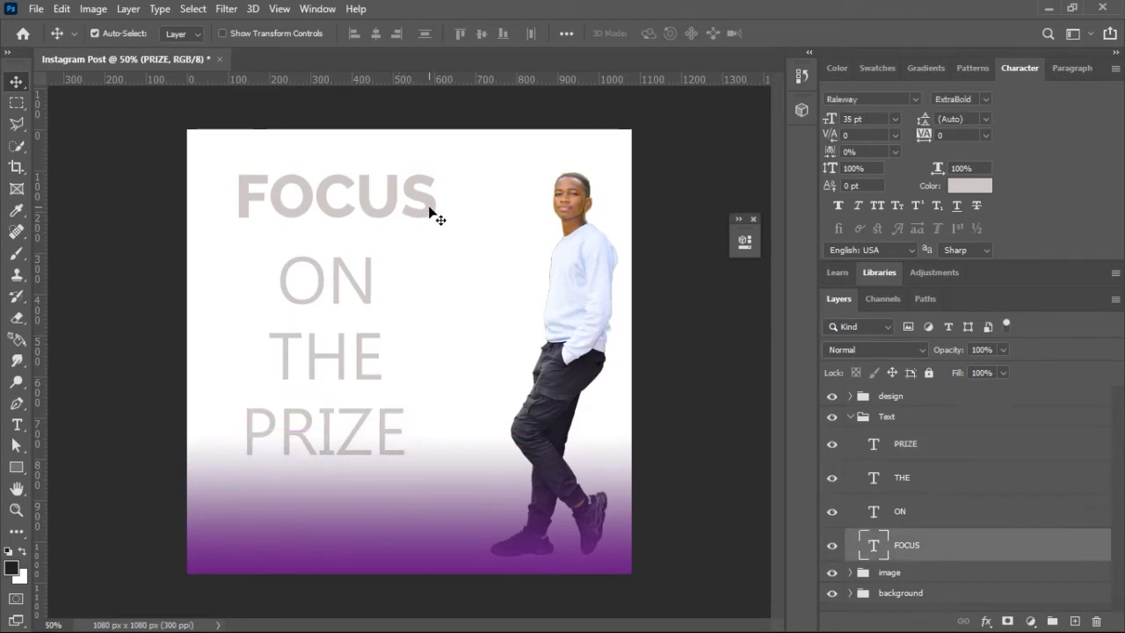
{"action": "left_click_drag", "start_coordinate": [430, 216], "coordinate": [429, 225]}
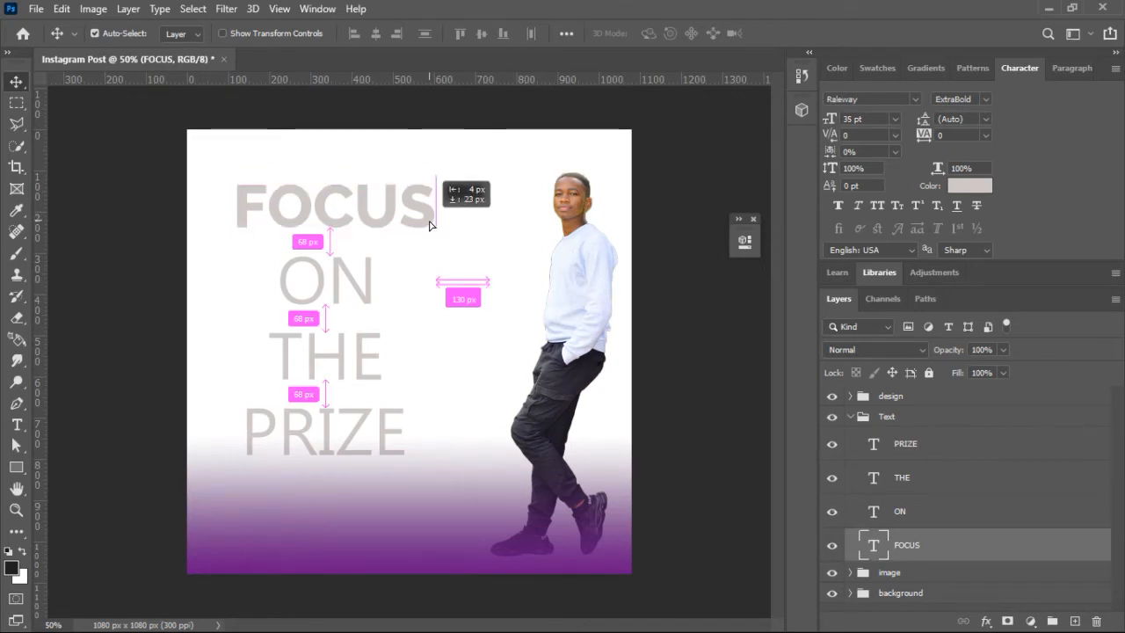
{"action": "left_click_drag", "start_coordinate": [428, 225], "coordinate": [432, 227]}
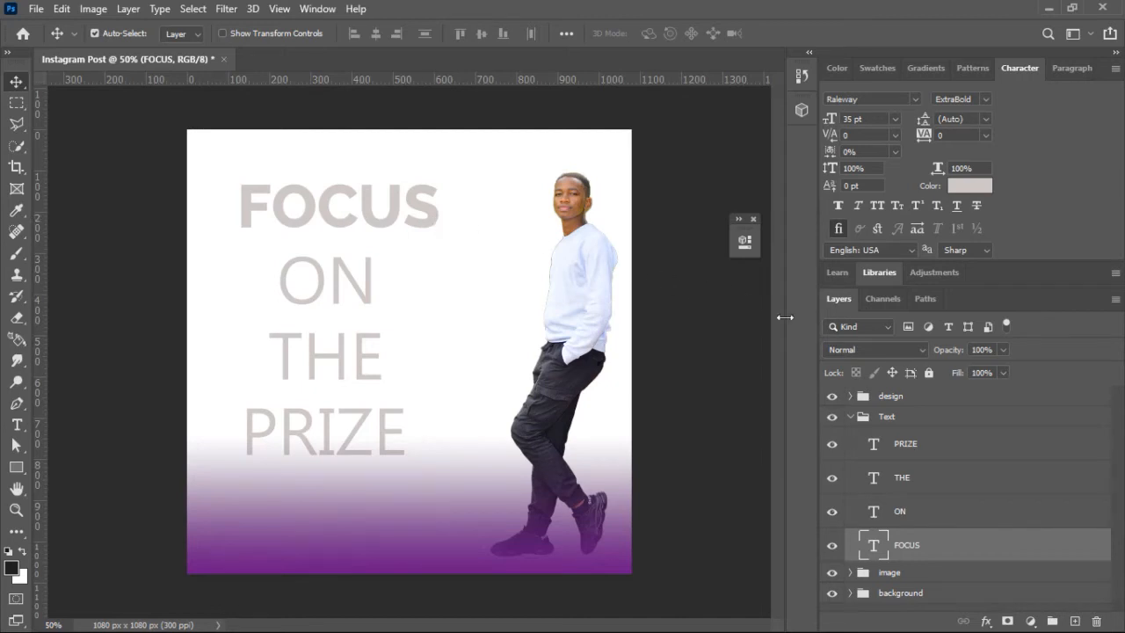
- Try orange and blue shades on the FOCUS text, and apply the olive colour #808000
{"action": "double_click", "coordinate": [434, 220]}
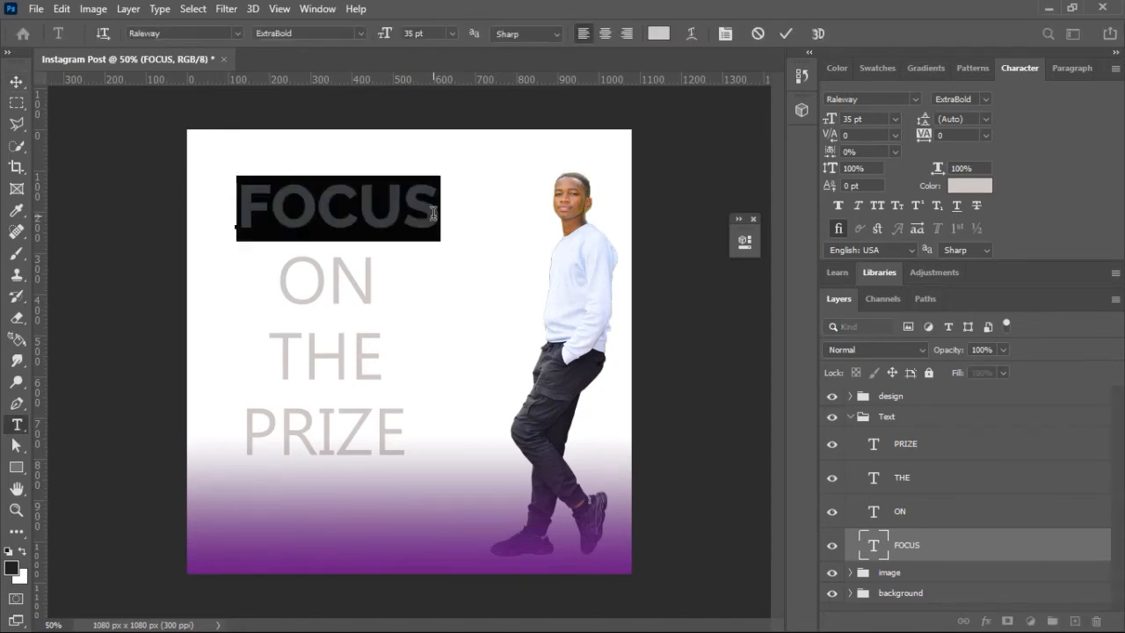
{"action": "left_click", "coordinate": [659, 33]}
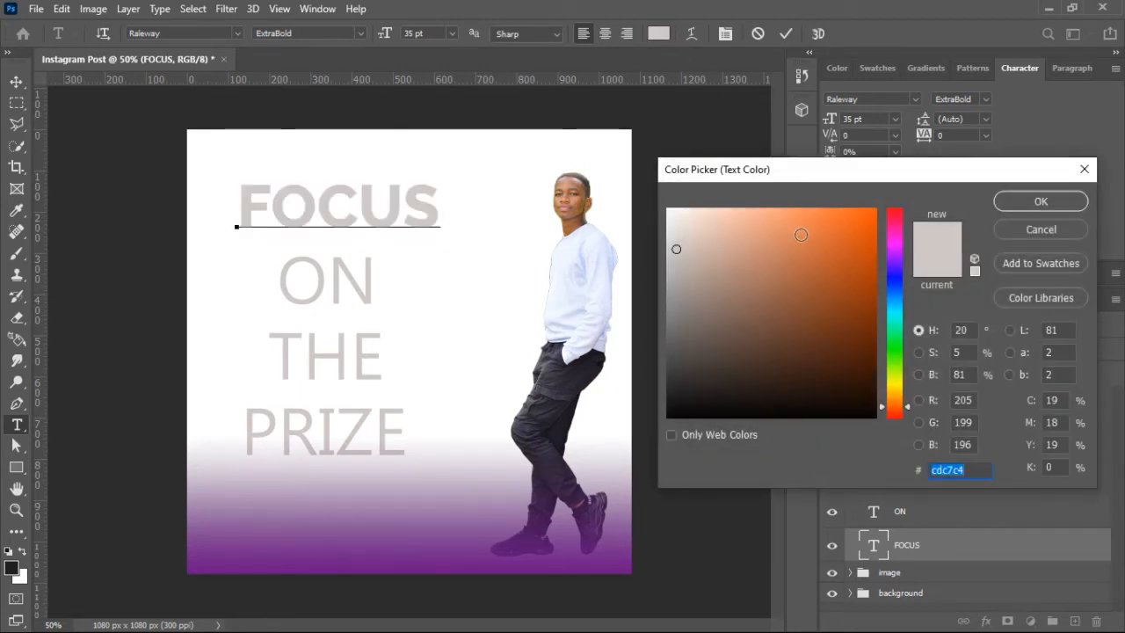
{"action": "left_click", "coordinate": [801, 234]}
{"action": "left_click", "coordinate": [828, 283]}
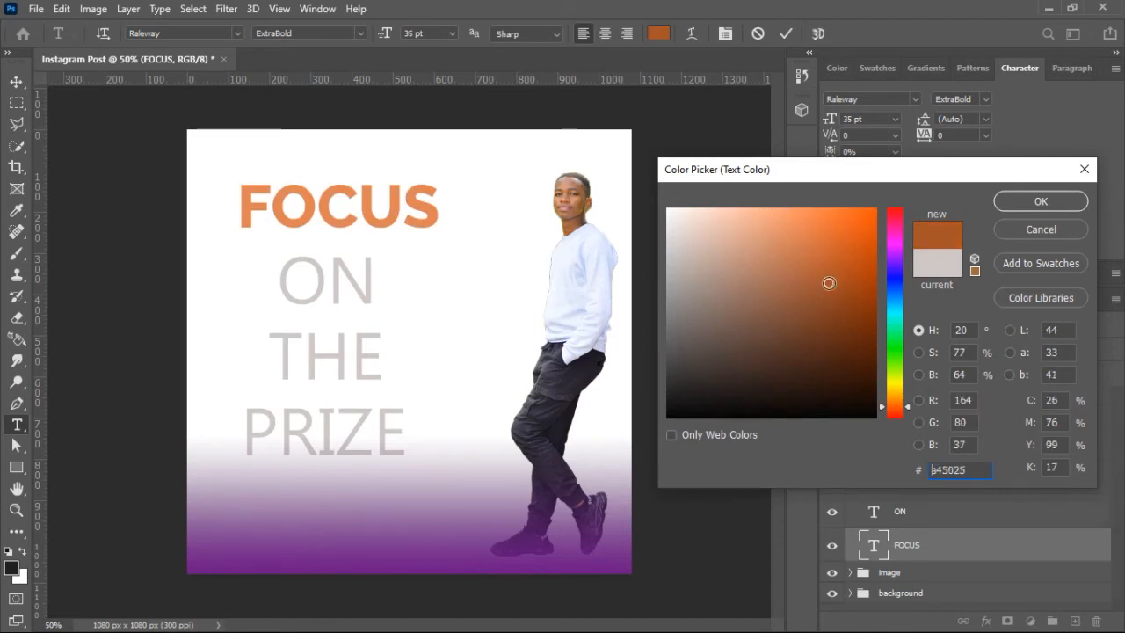
{"action": "left_click_drag", "start_coordinate": [835, 312], "coordinate": [849, 342]}
{"action": "type", "text": "271acb"}
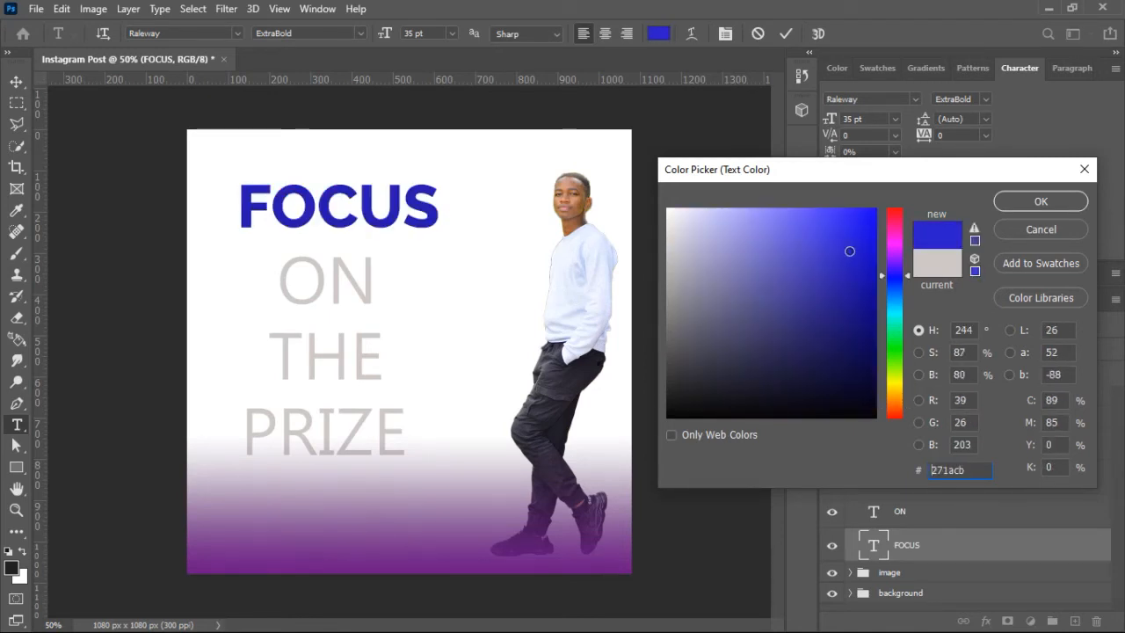
{"action": "double_click", "coordinate": [946, 471]}
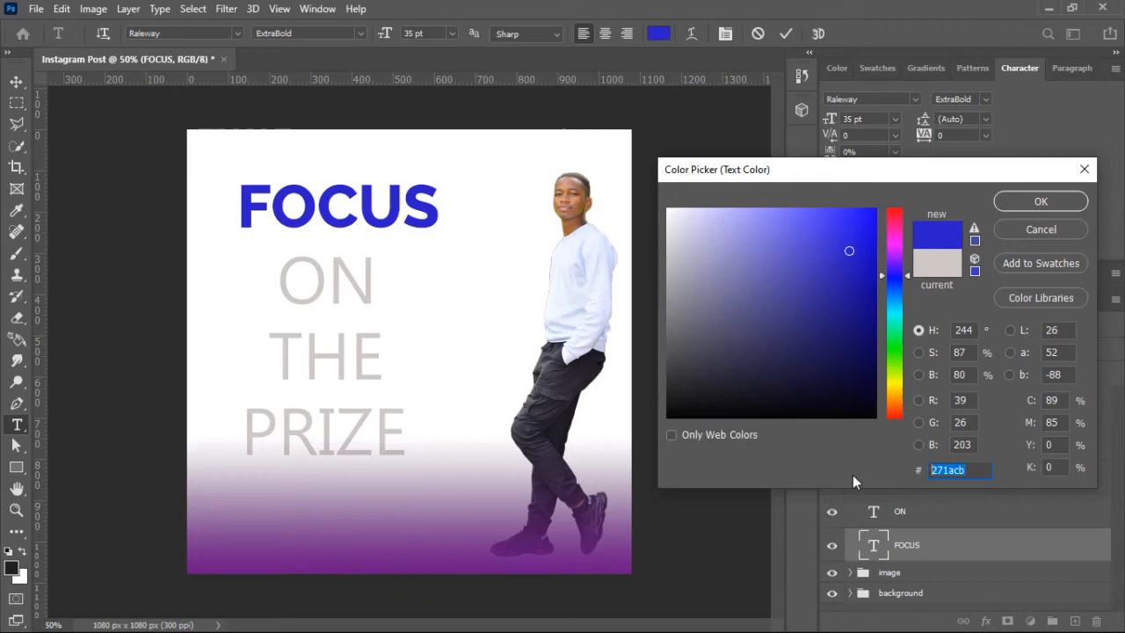
{"action": "type", "text": "808000"}
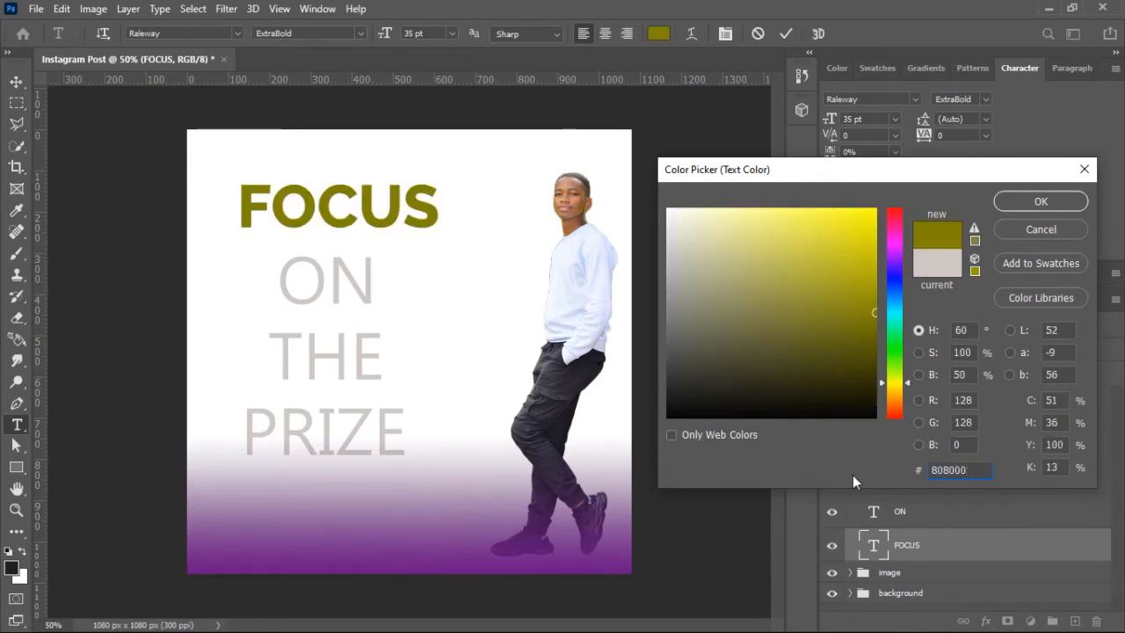
{"action": "key", "text": "Return"}
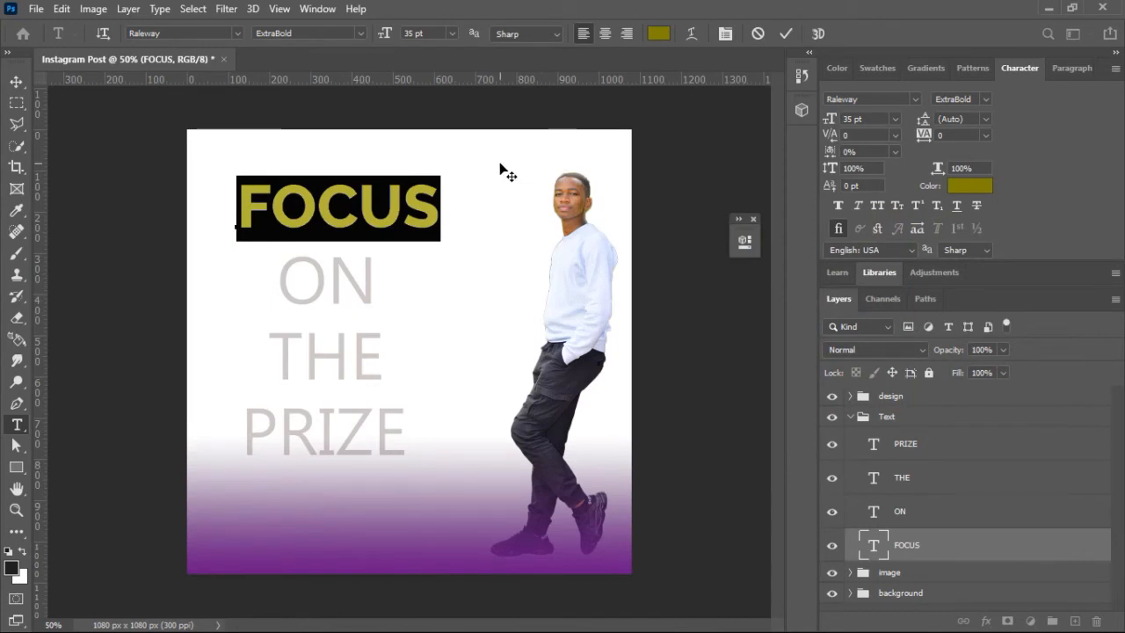
{"action": "left_click", "coordinate": [787, 32]}
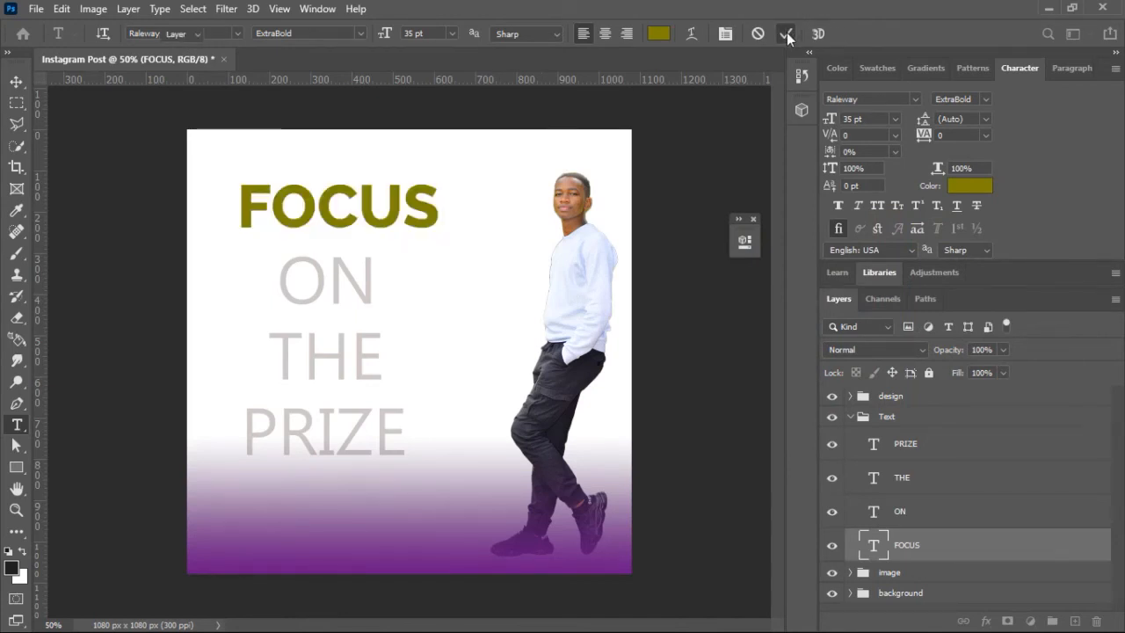
{"action": "key", "text": "v"}
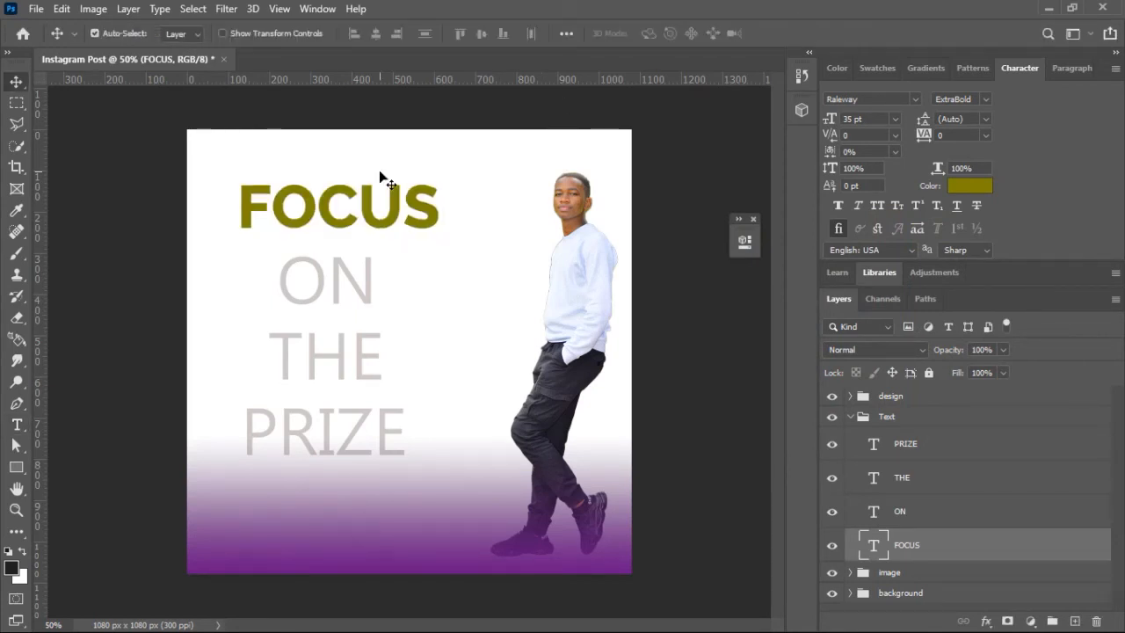
{"action": "double_click", "coordinate": [400, 214]}
{"action": "left_click", "coordinate": [658, 34]}
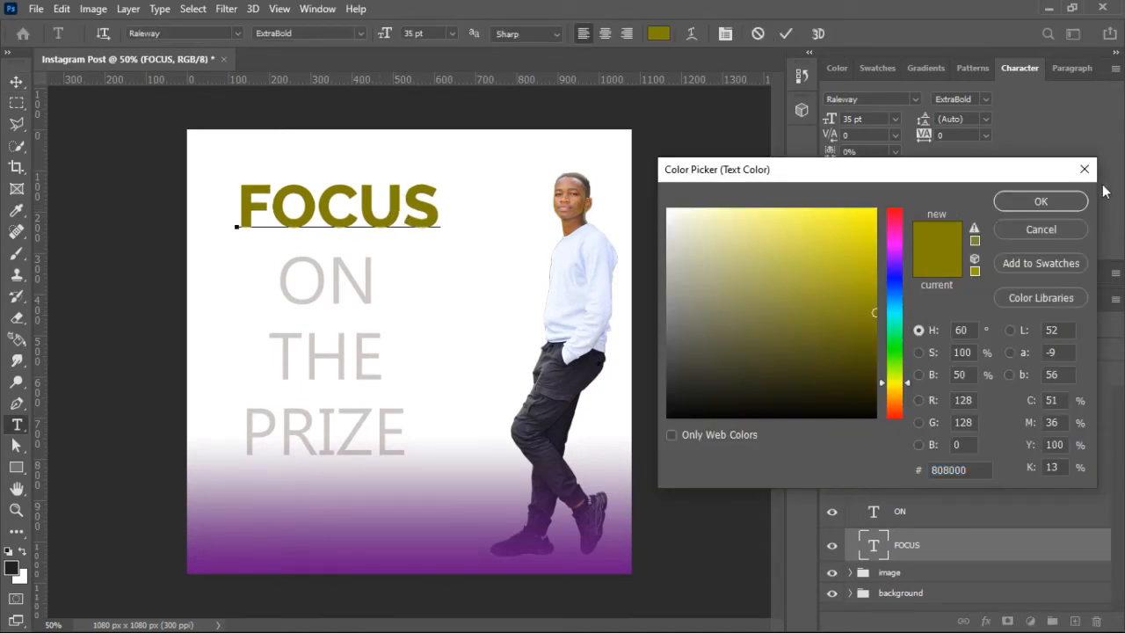
{"action": "left_click", "coordinate": [1040, 201]}
{"action": "key", "text": "ctrl+Return"}
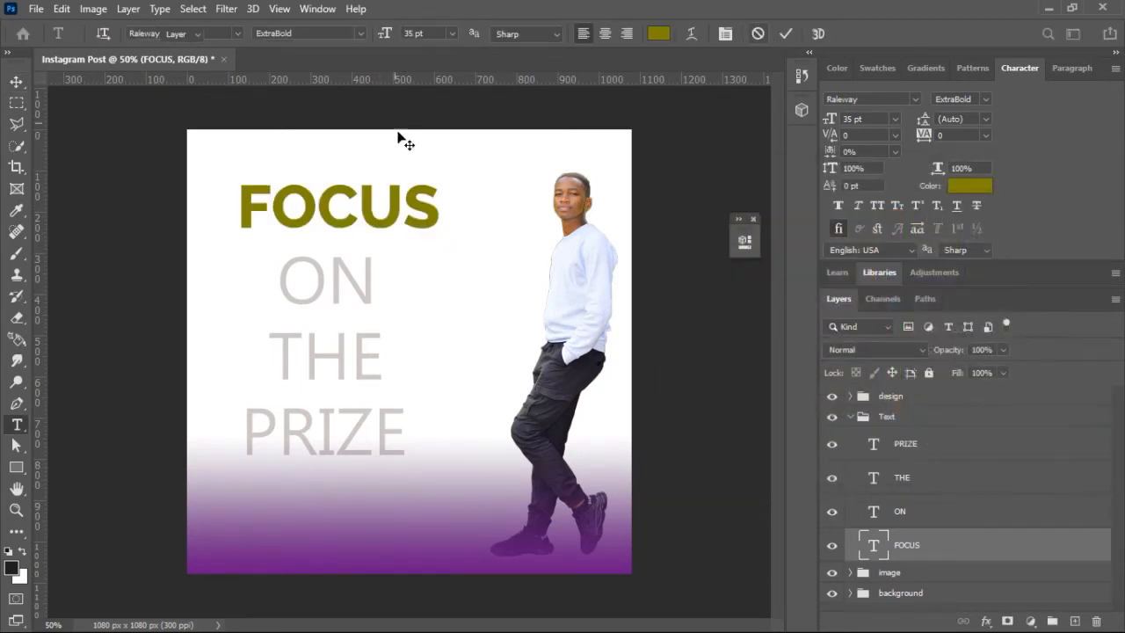
{"action": "key", "text": "v"}
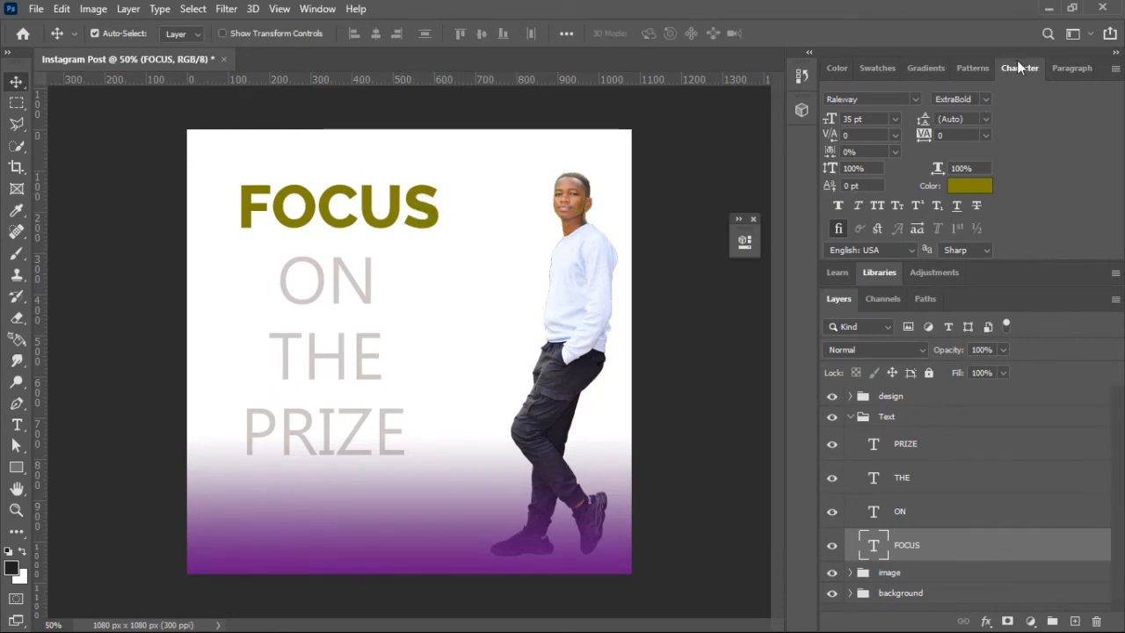
- Try colours sampled from the man's clothing and the background, and recolour the FOCUS text with the purple at the gradient's base
{"action": "left_click", "coordinate": [972, 187]}
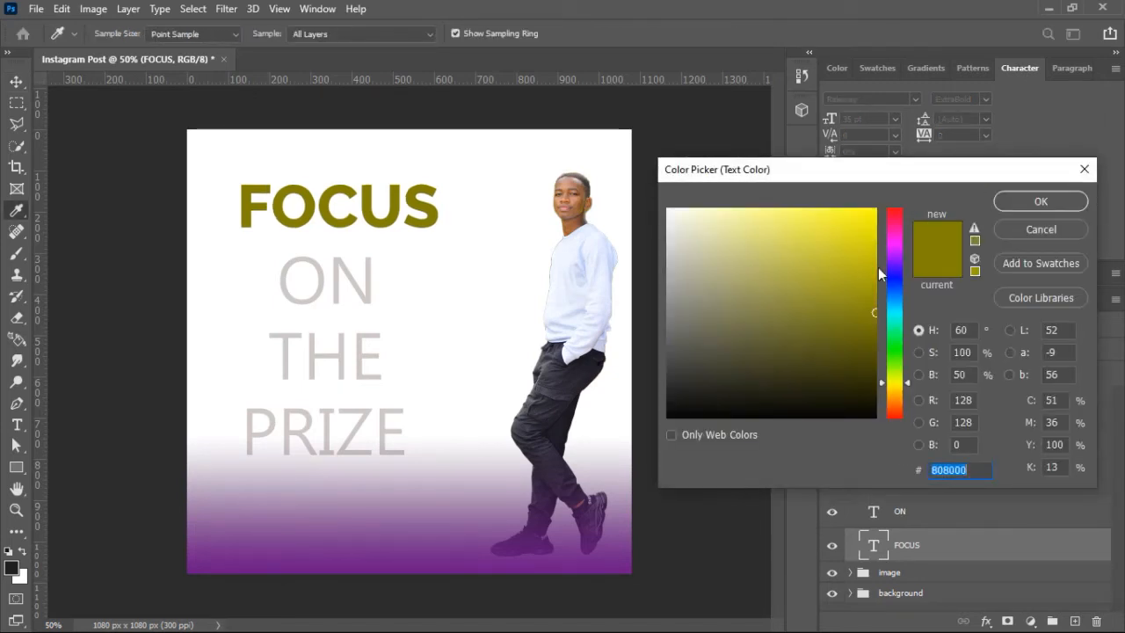
{"action": "left_click", "coordinate": [894, 270]}
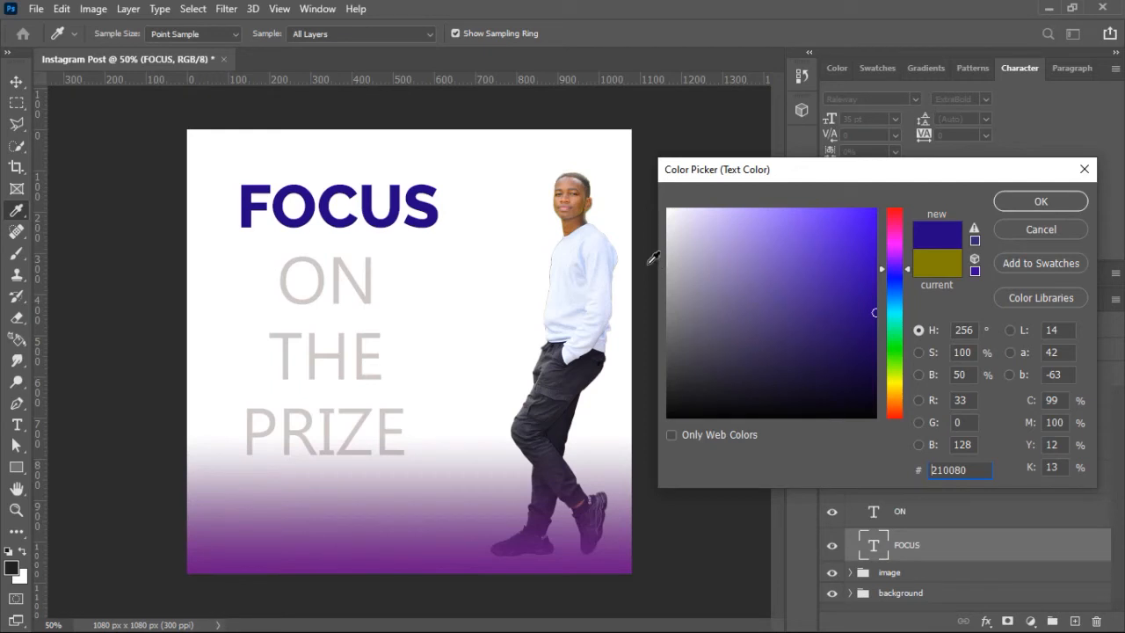
{"action": "left_click", "coordinate": [604, 245]}
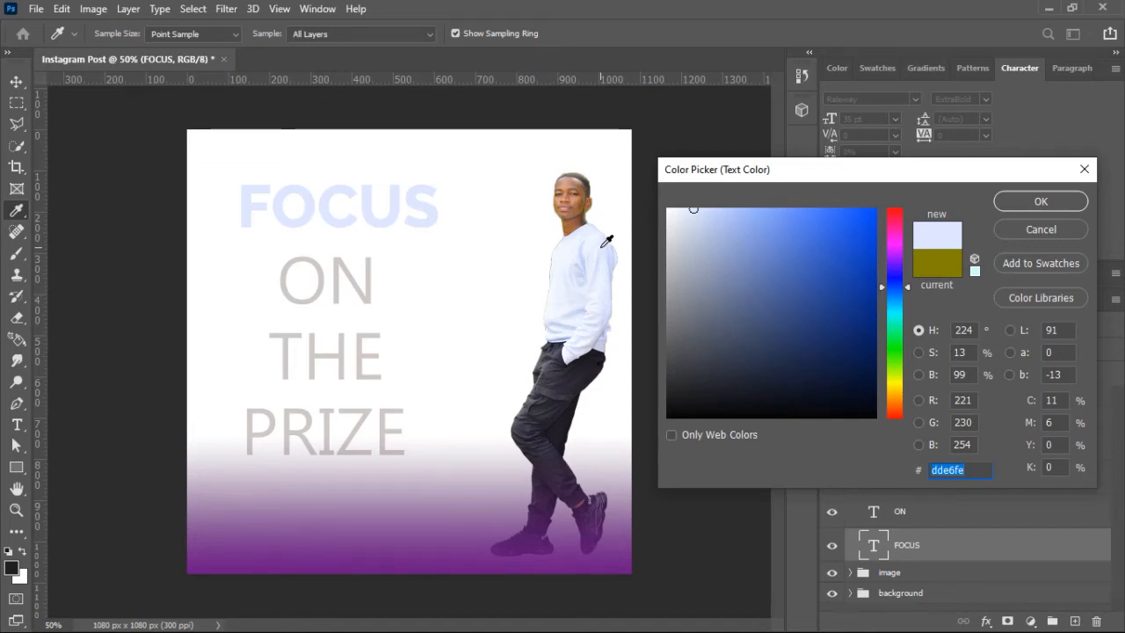
{"action": "left_click", "coordinate": [586, 365]}
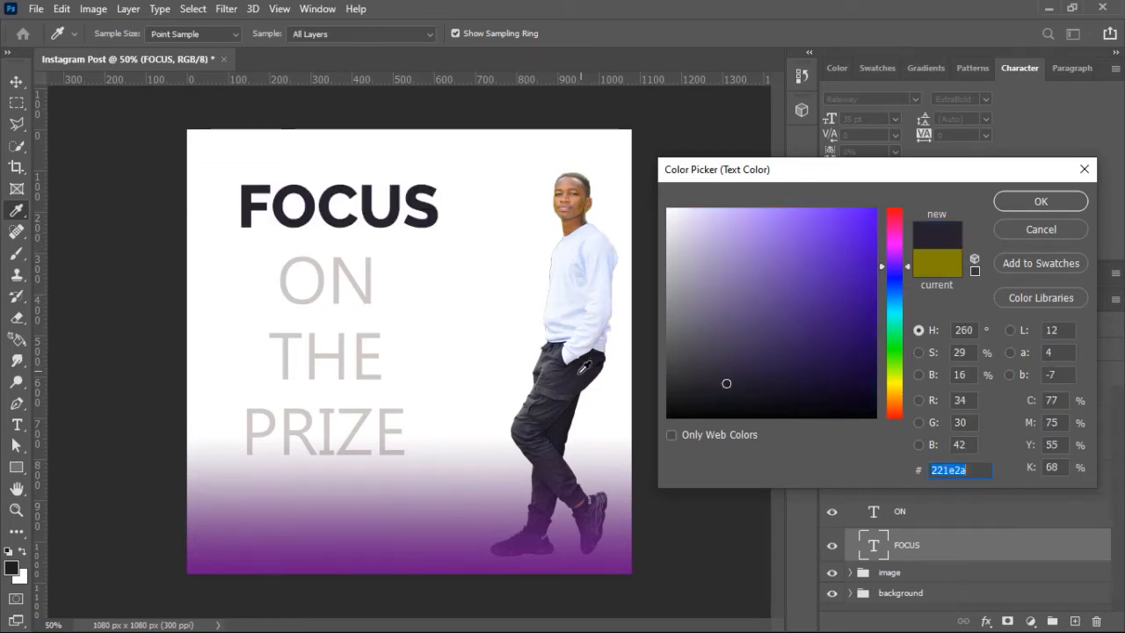
{"action": "left_click", "coordinate": [555, 466]}
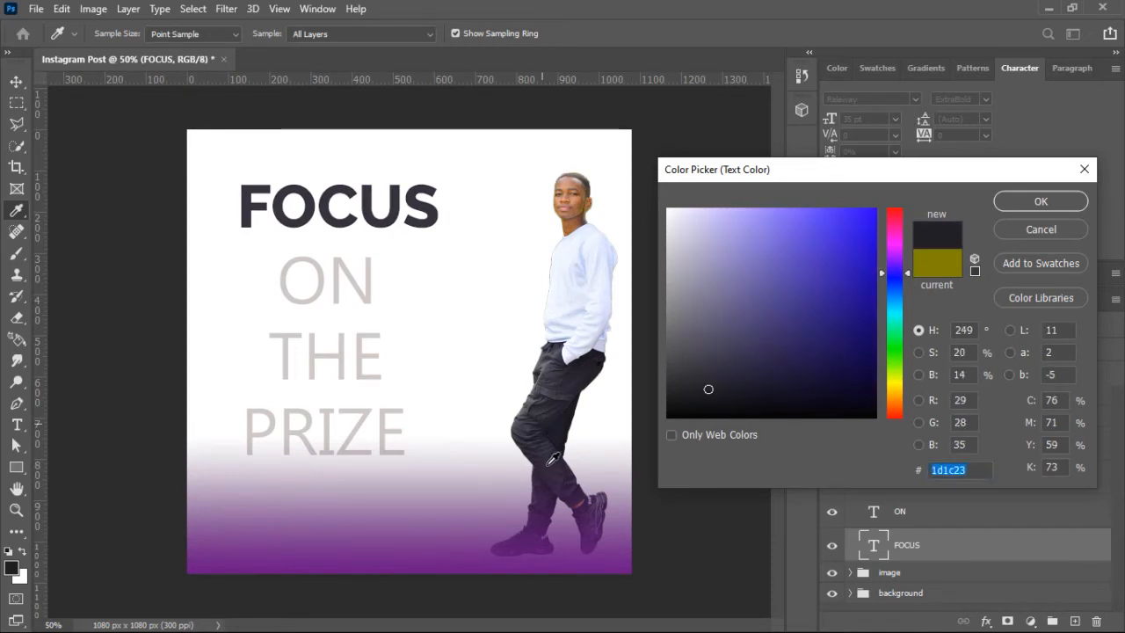
{"action": "left_click", "coordinate": [594, 509]}
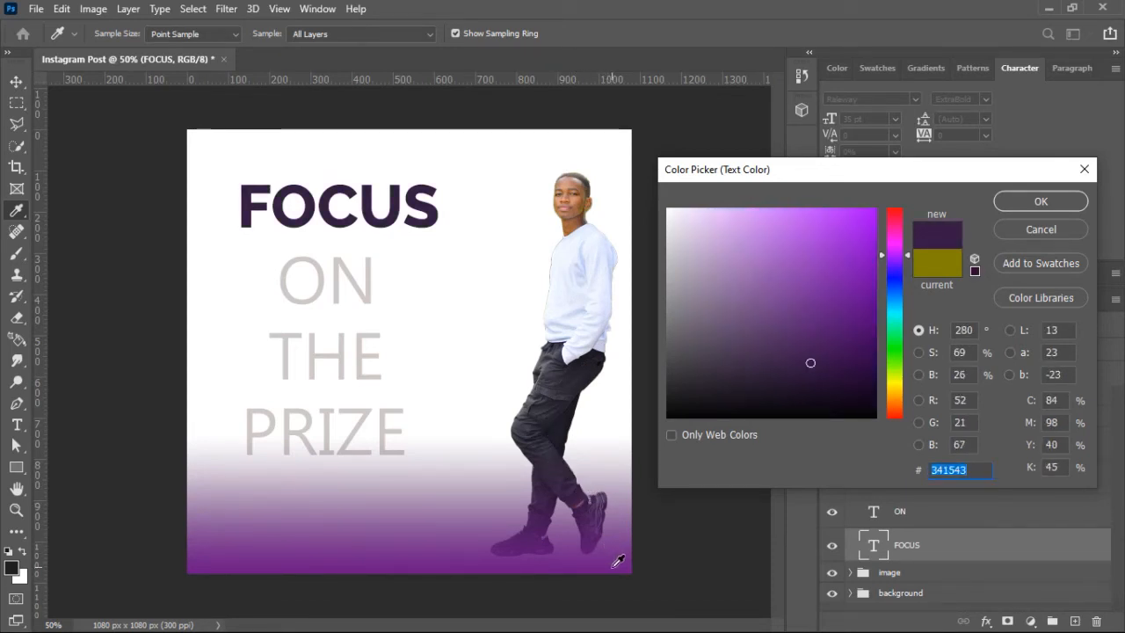
{"action": "left_click", "coordinate": [615, 566]}
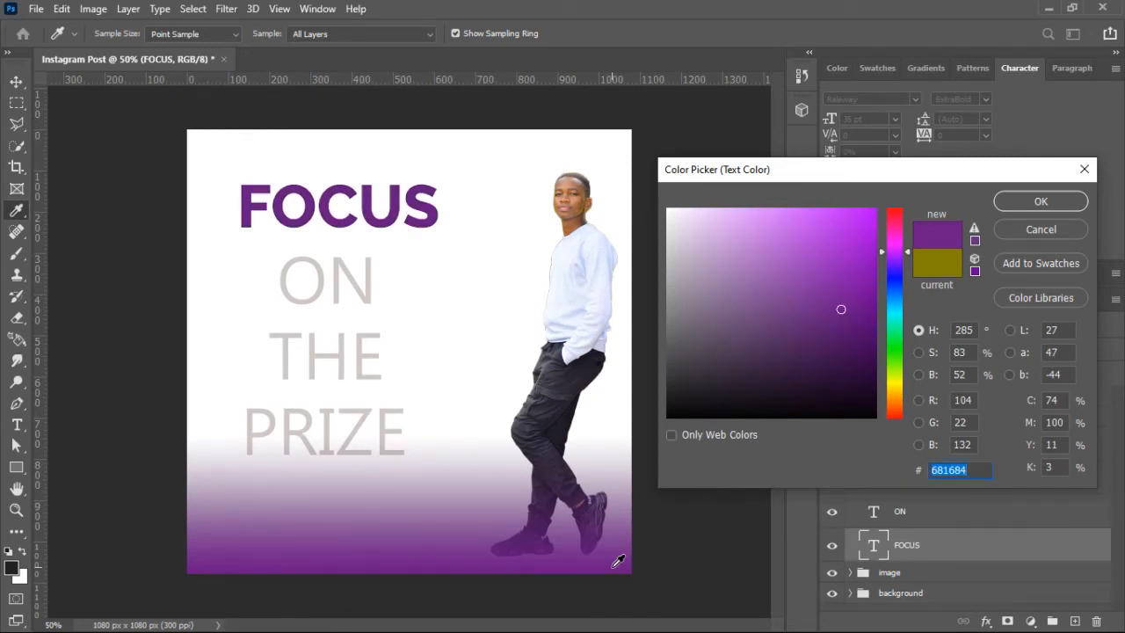
{"action": "left_click", "coordinate": [453, 546]}
{"action": "left_click", "coordinate": [397, 550]}
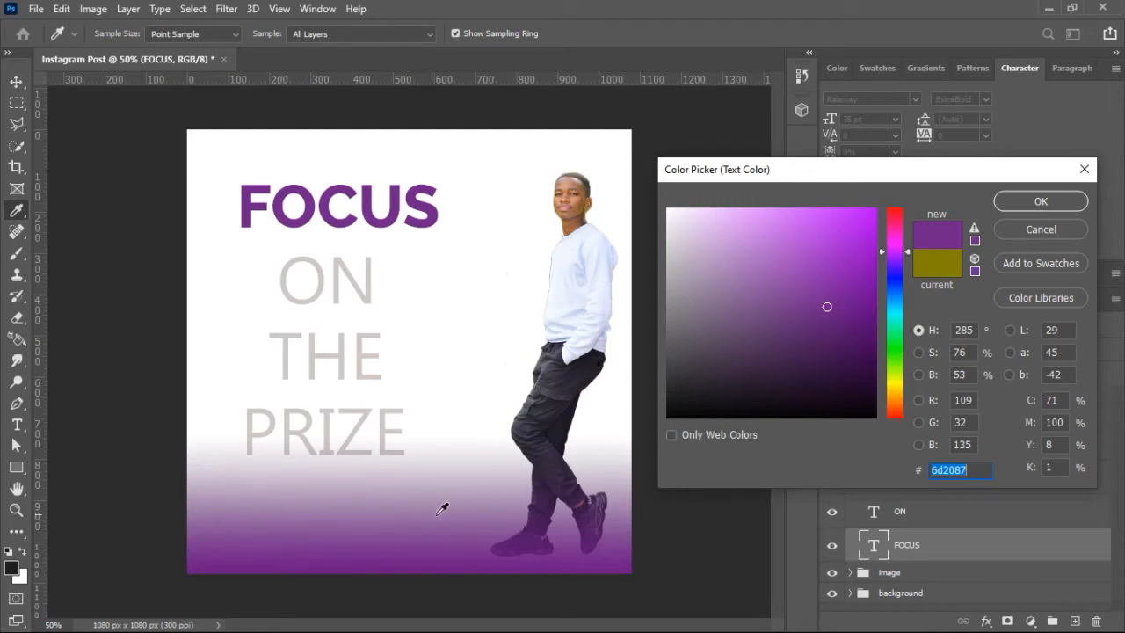
{"action": "left_click", "coordinate": [456, 556]}
{"action": "left_click", "coordinate": [1036, 202]}
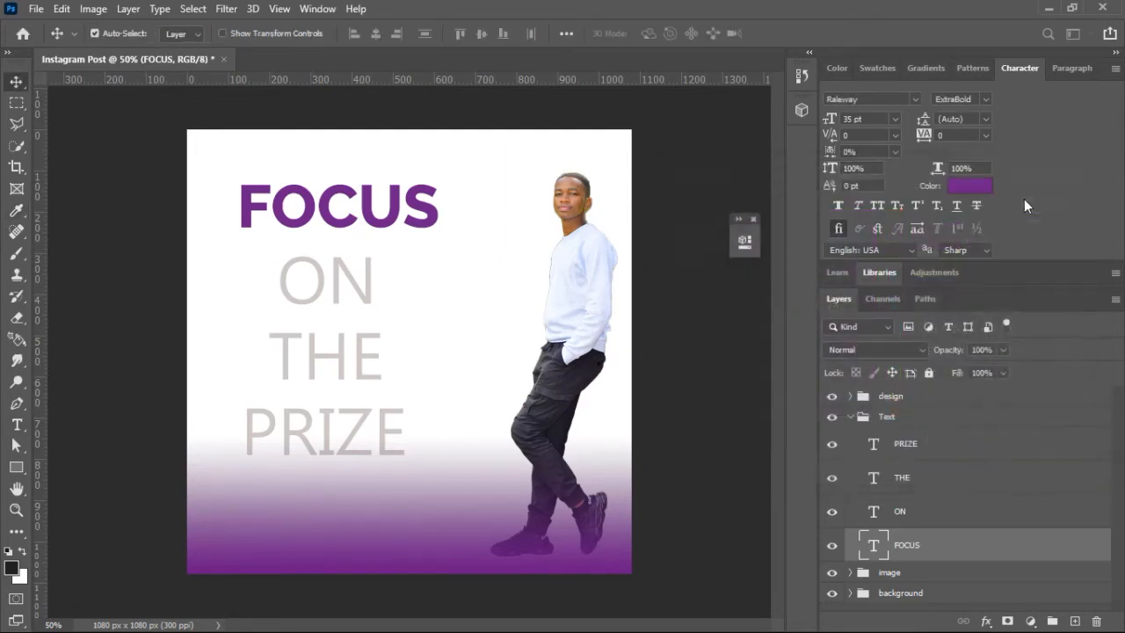
- Recolour the ON text with the purple #71298a sampled from the FOCUS text
{"action": "left_click", "coordinate": [364, 302]}
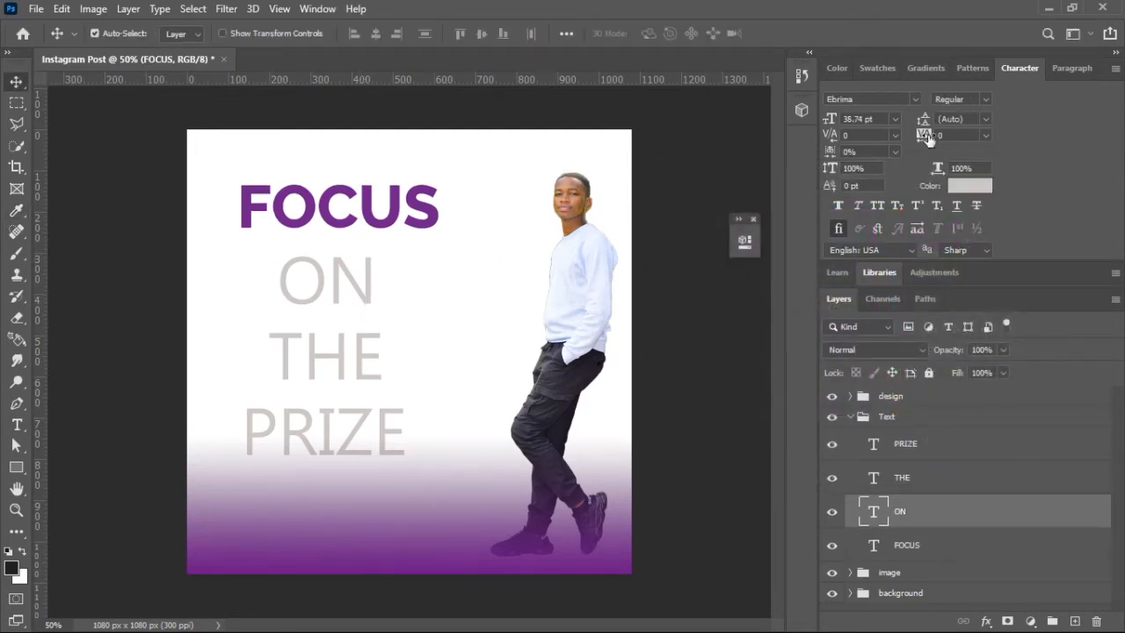
{"action": "left_click", "coordinate": [963, 186]}
{"action": "left_click", "coordinate": [311, 209]}
{"action": "left_click", "coordinate": [1052, 209]}
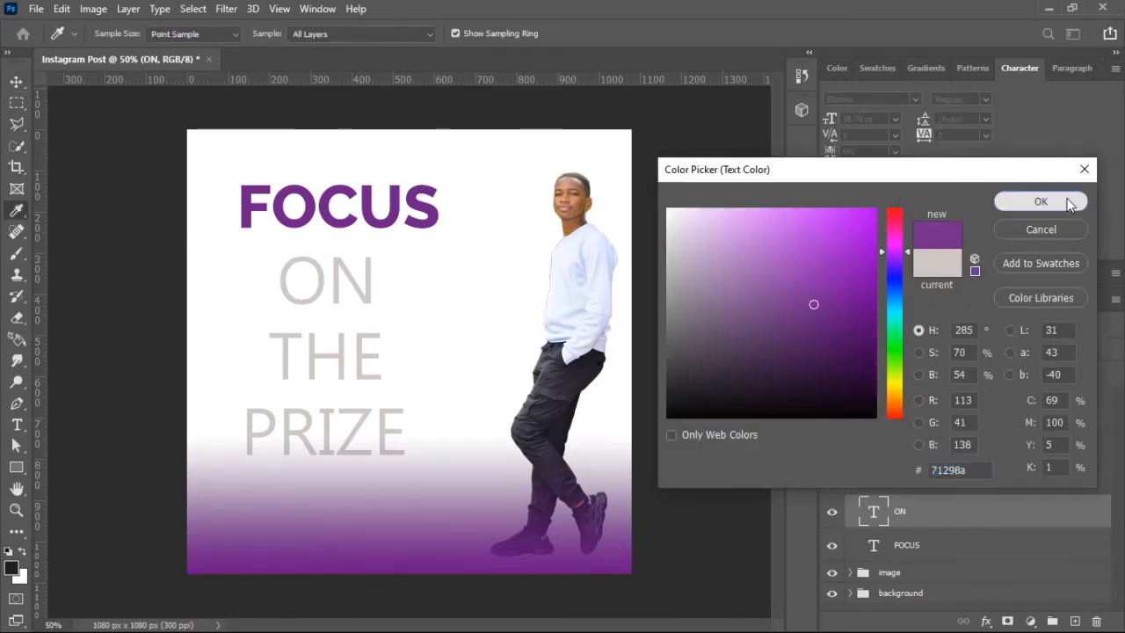
- Recolour the PRIZE text with the purple #6c1c86 sampled from the FOCUS text
{"action": "left_click", "coordinate": [378, 415]}
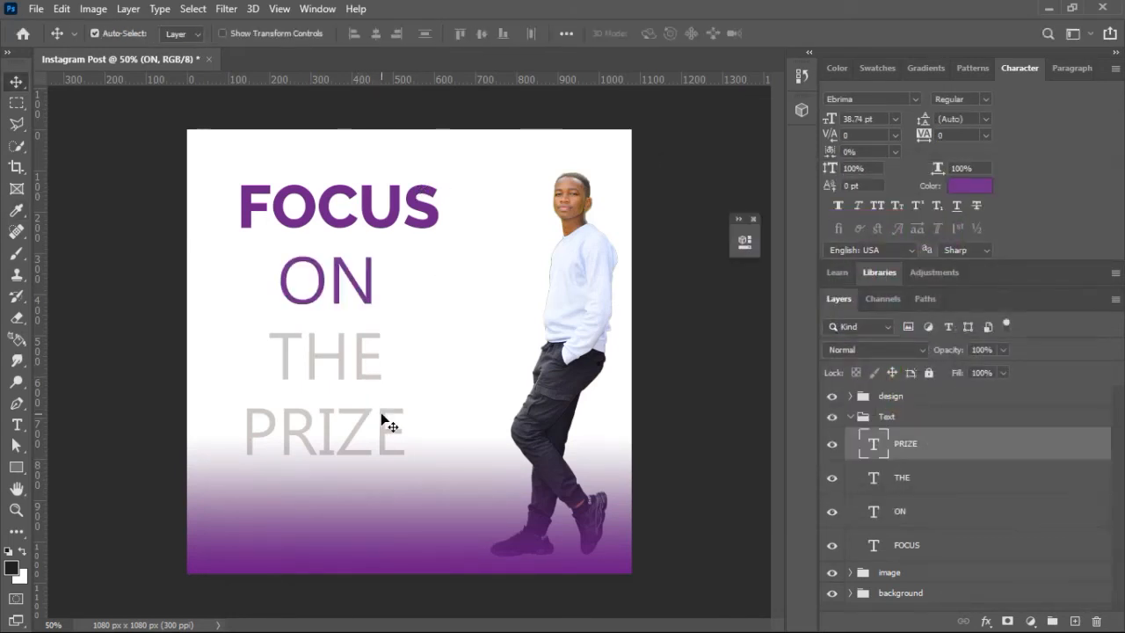
{"action": "left_click", "coordinate": [974, 188]}
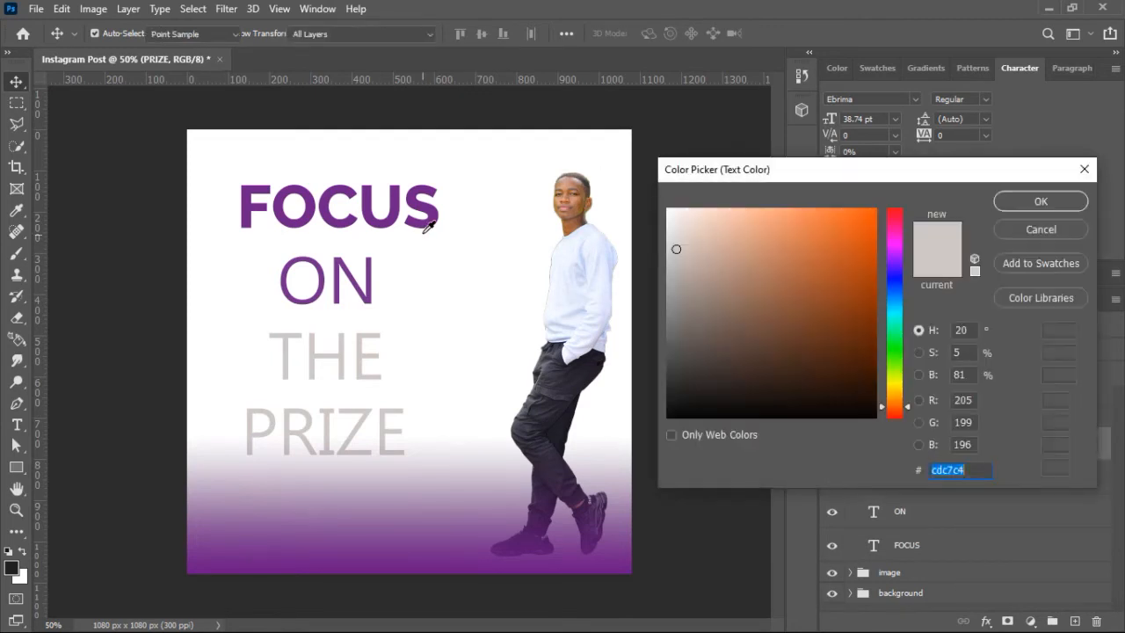
{"action": "left_click", "coordinate": [432, 208]}
{"action": "left_click", "coordinate": [1009, 203]}
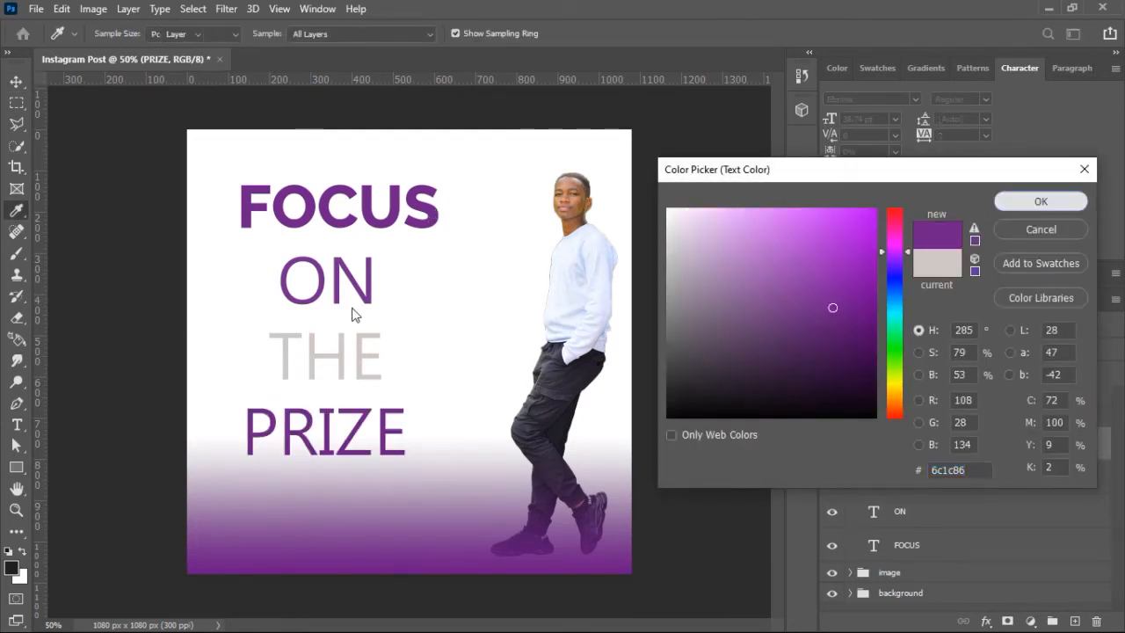
- Try dark shades and the man's trouser colour on the ON text, and apply the grey #67656a
{"action": "left_click", "coordinate": [369, 302]}
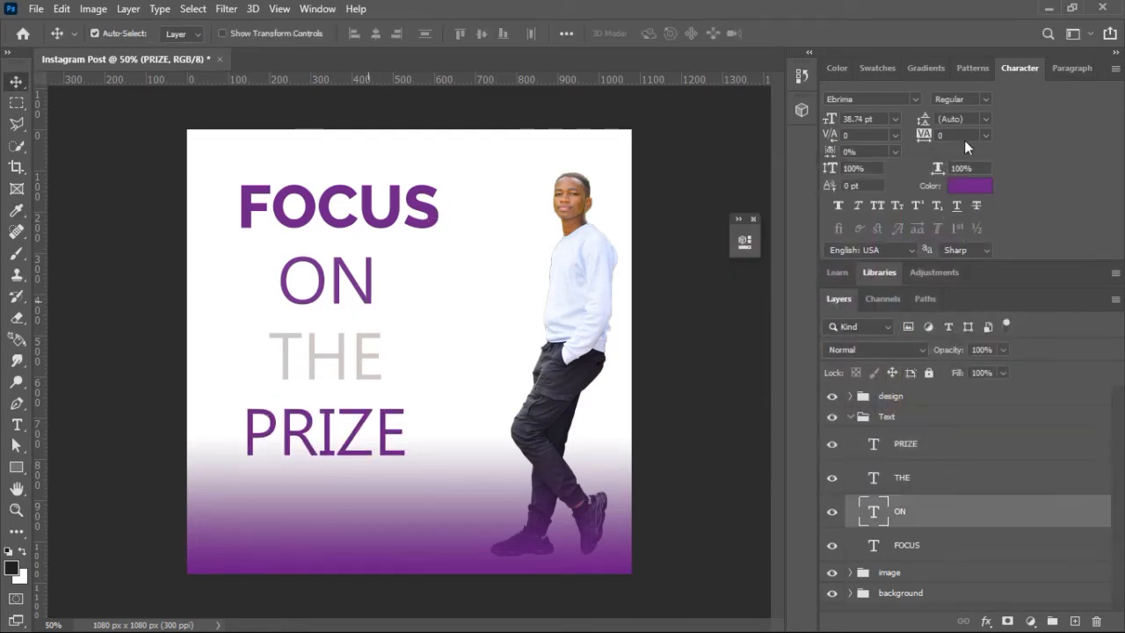
{"action": "left_click", "coordinate": [967, 186]}
{"action": "left_click_drag", "start_coordinate": [706, 343], "coordinate": [686, 385]}
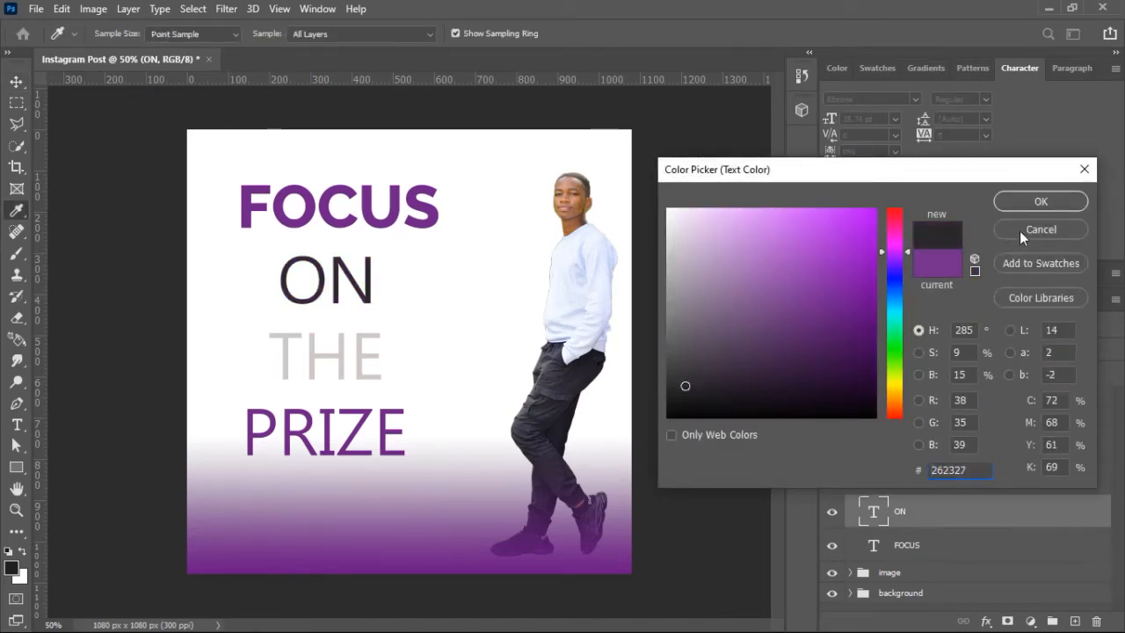
{"action": "left_click", "coordinate": [687, 352]}
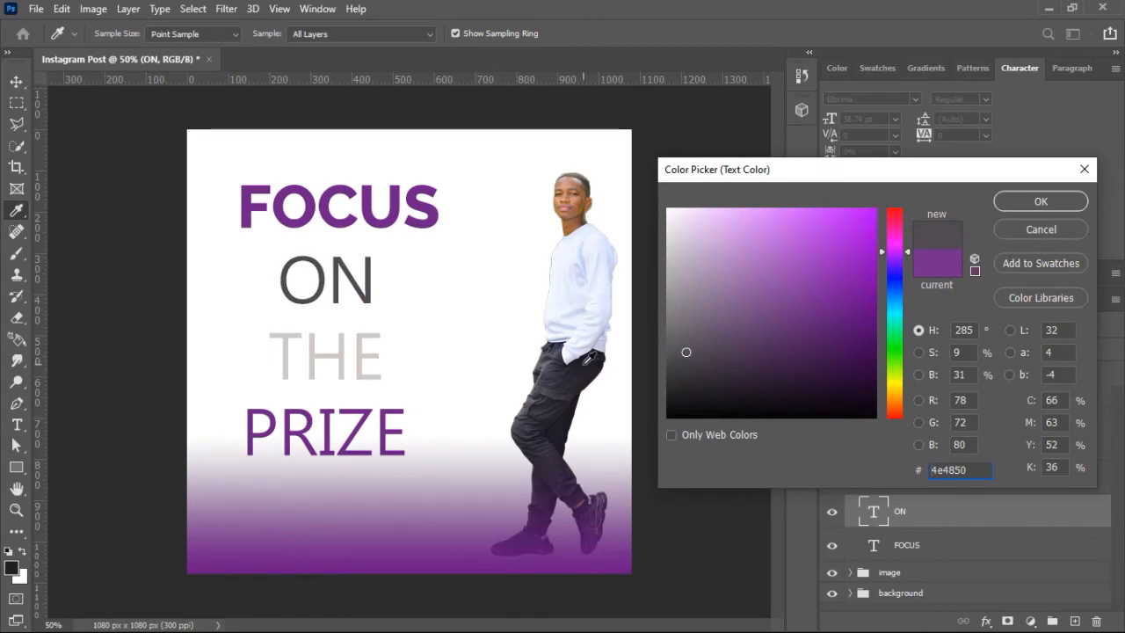
{"action": "left_click", "coordinate": [584, 363]}
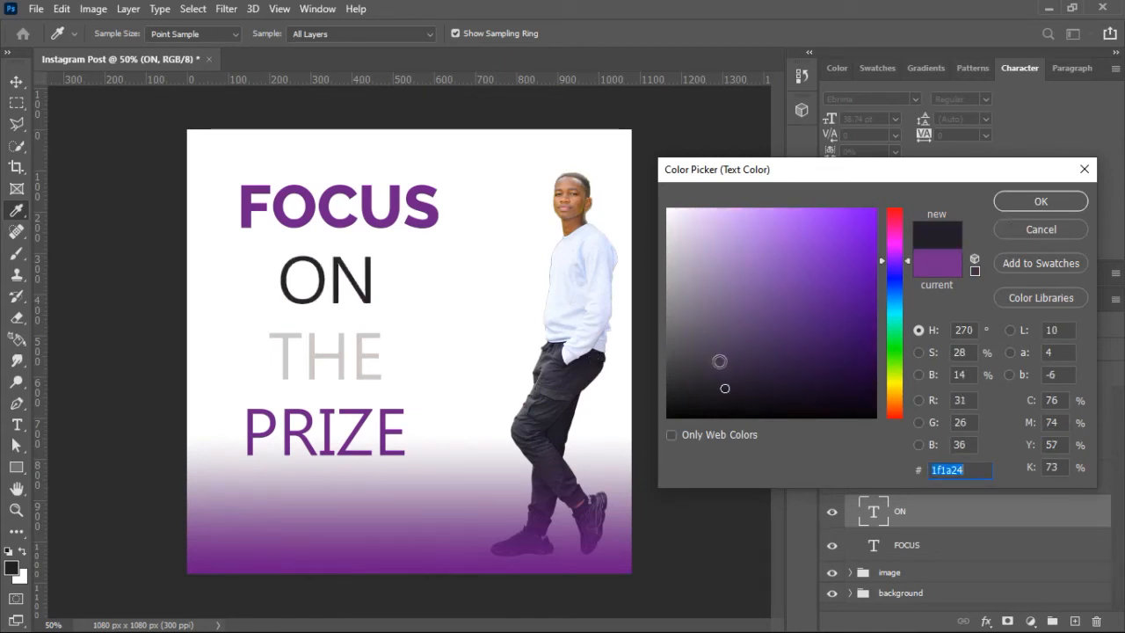
{"action": "left_click_drag", "start_coordinate": [691, 367], "coordinate": [677, 331]}
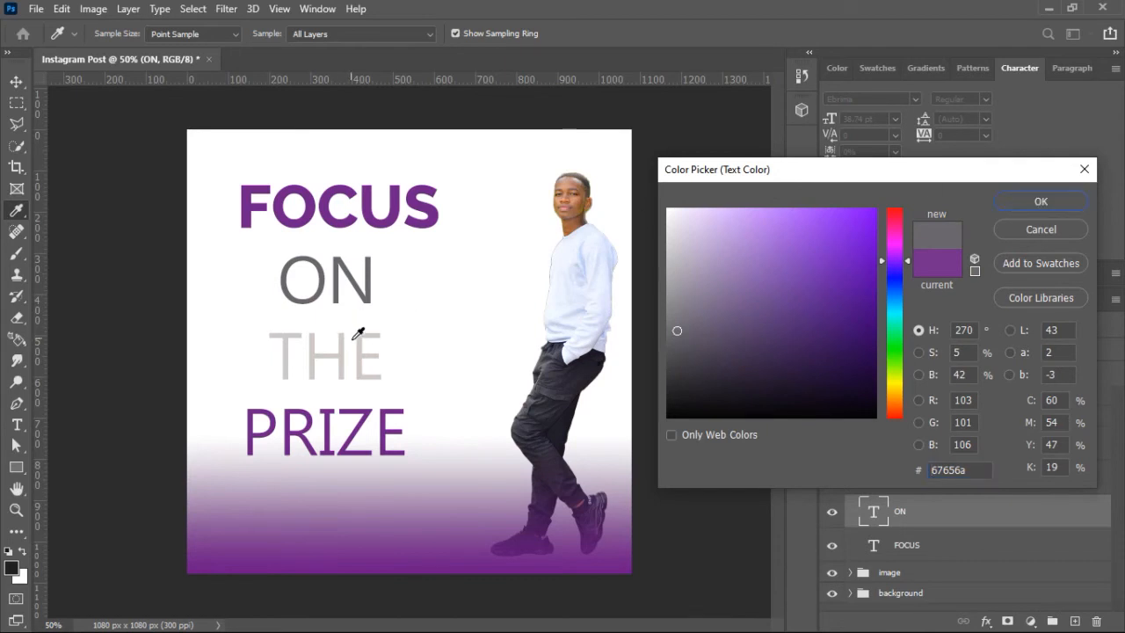
{"action": "left_click", "coordinate": [1040, 202]}
{"action": "key", "text": "v"}
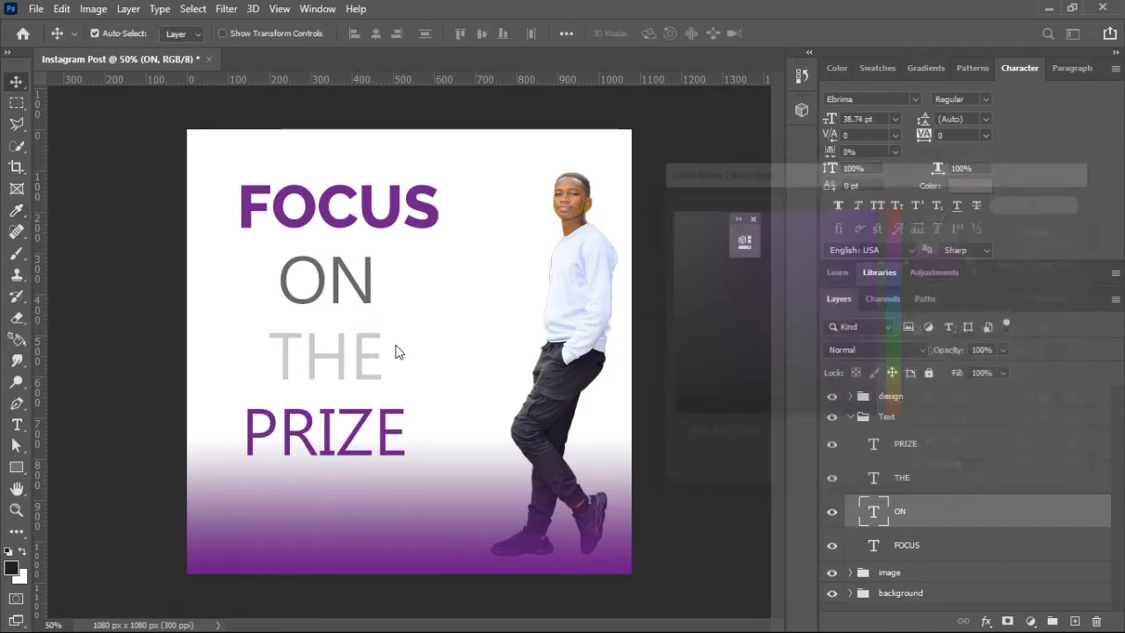
- Recolour the THE text with the grey #666469 sampled from the ON text
{"action": "left_click", "coordinate": [369, 352]}
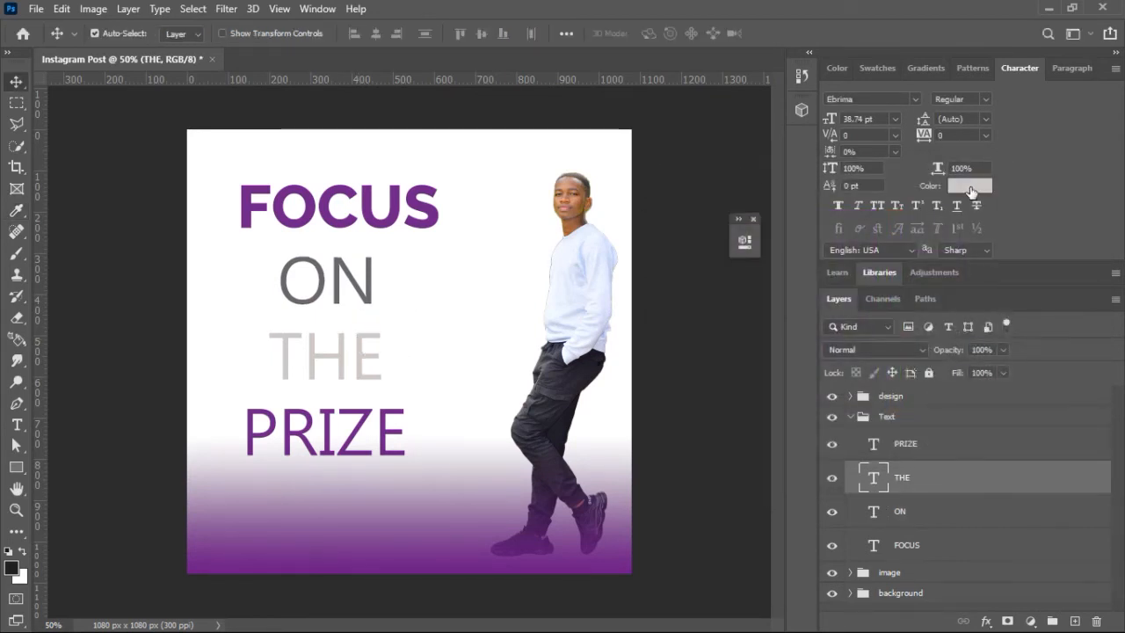
{"action": "left_click", "coordinate": [972, 191]}
{"action": "left_click", "coordinate": [373, 279]}
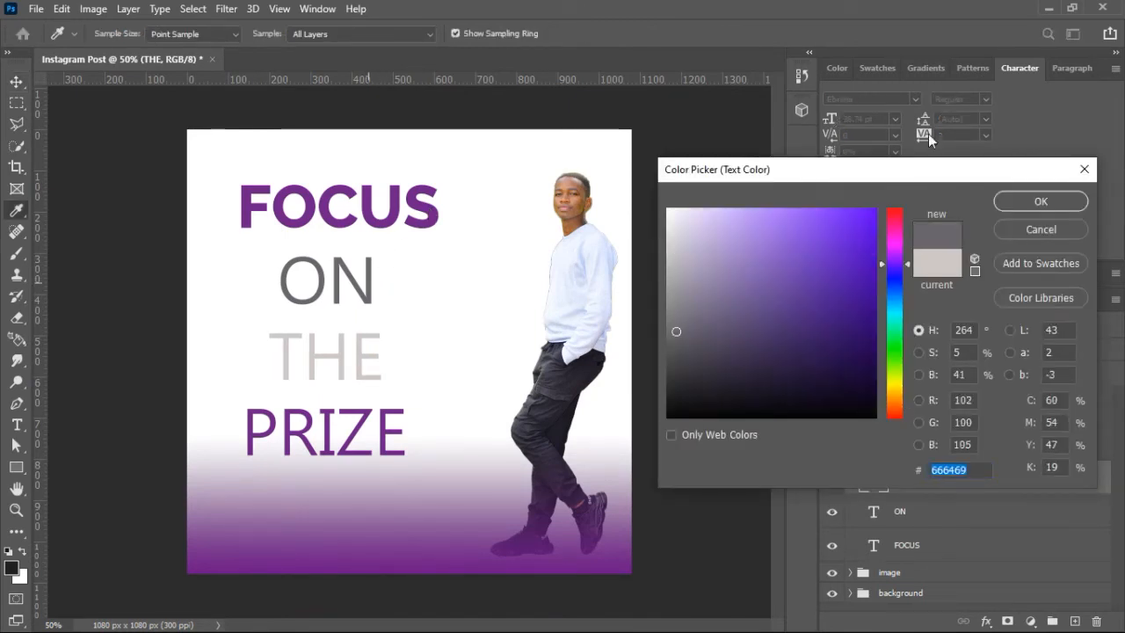
{"action": "left_click", "coordinate": [1013, 206]}
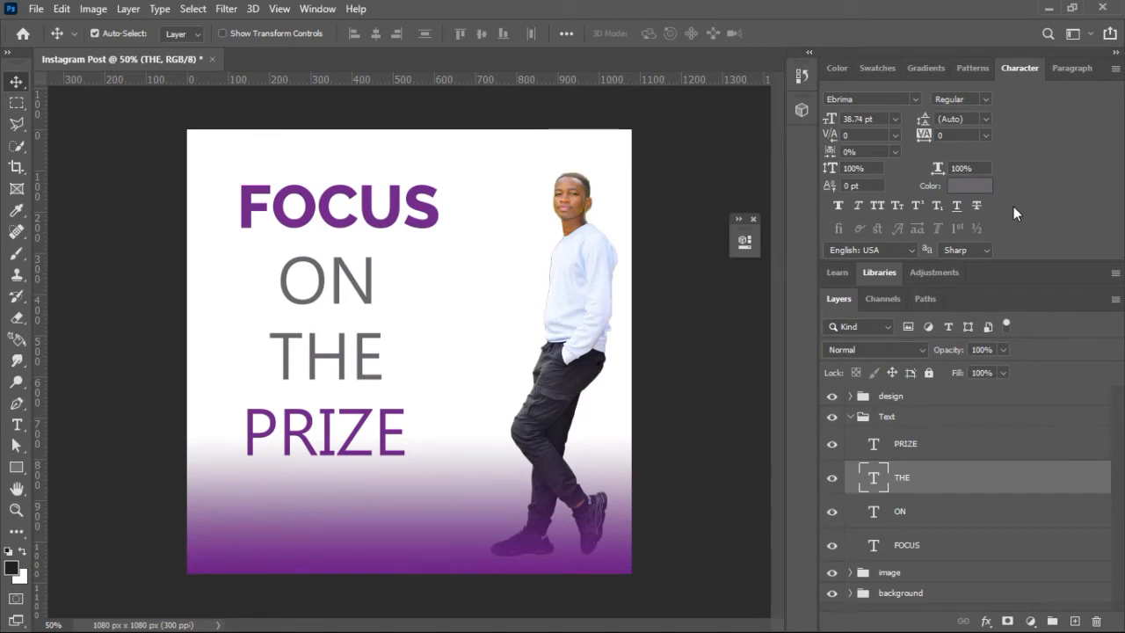
{"action": "left_click", "coordinate": [518, 147]}
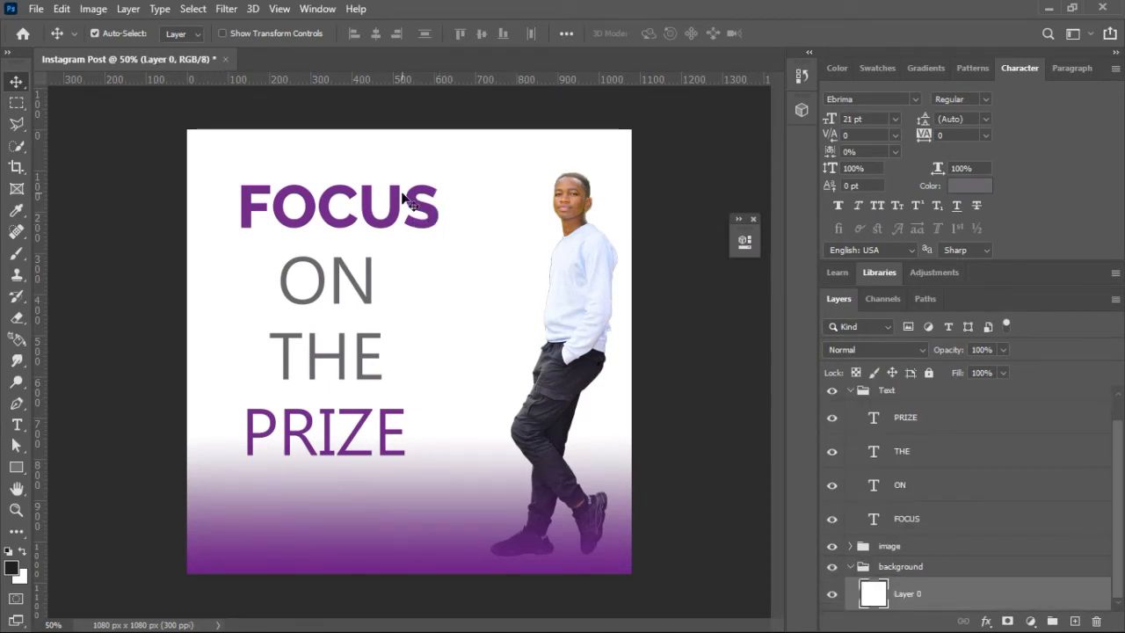
- Open the Layer Style settings for the FOCUS text layer and move the dialog higher over the canvas
{"action": "left_click", "coordinate": [416, 206]}
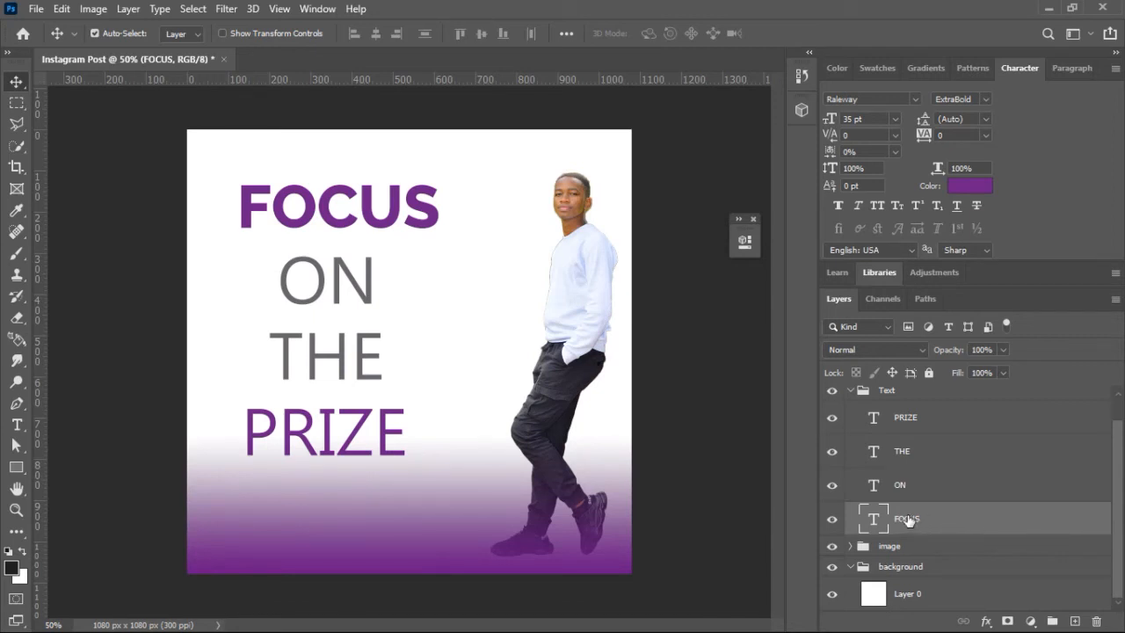
{"action": "double_click", "coordinate": [1101, 521]}
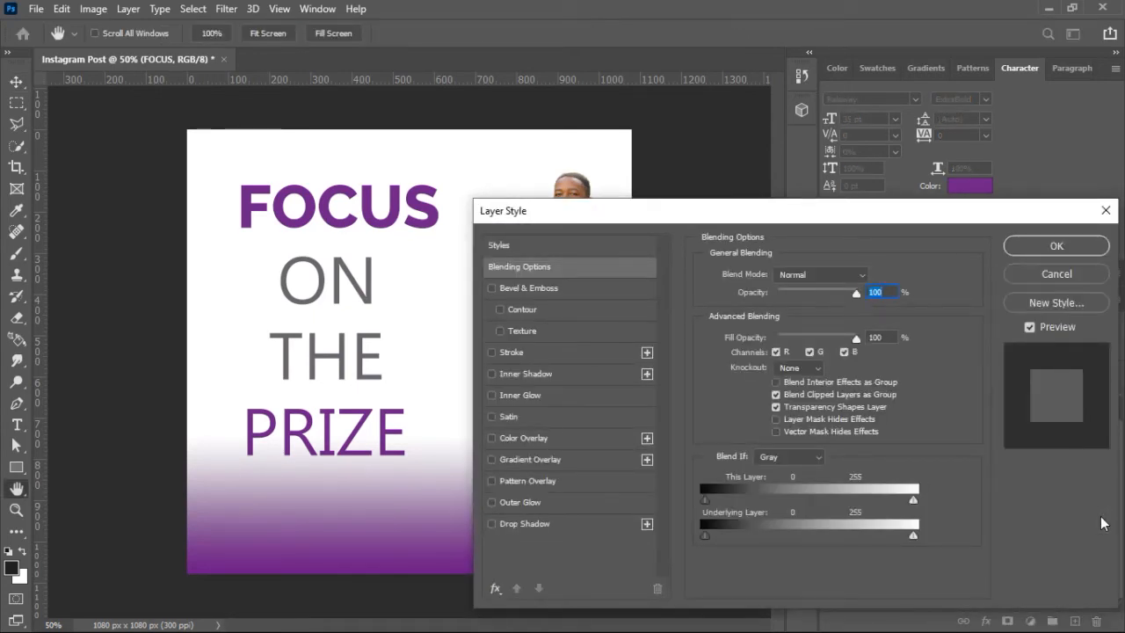
{"action": "left_click", "coordinate": [1106, 210]}
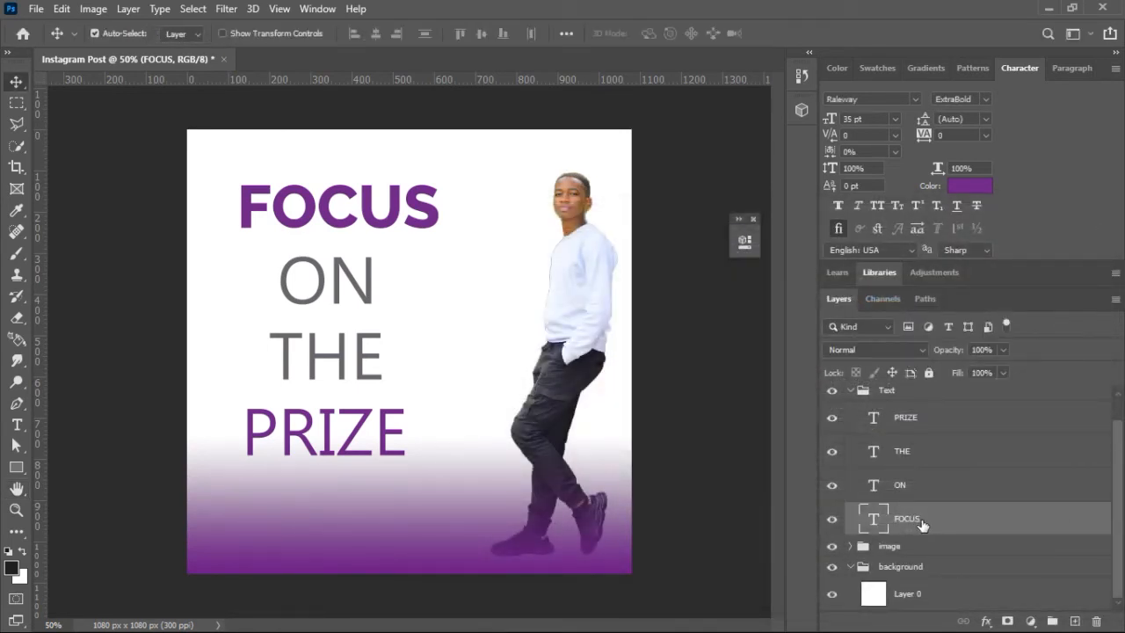
{"action": "double_click", "coordinate": [1096, 523]}
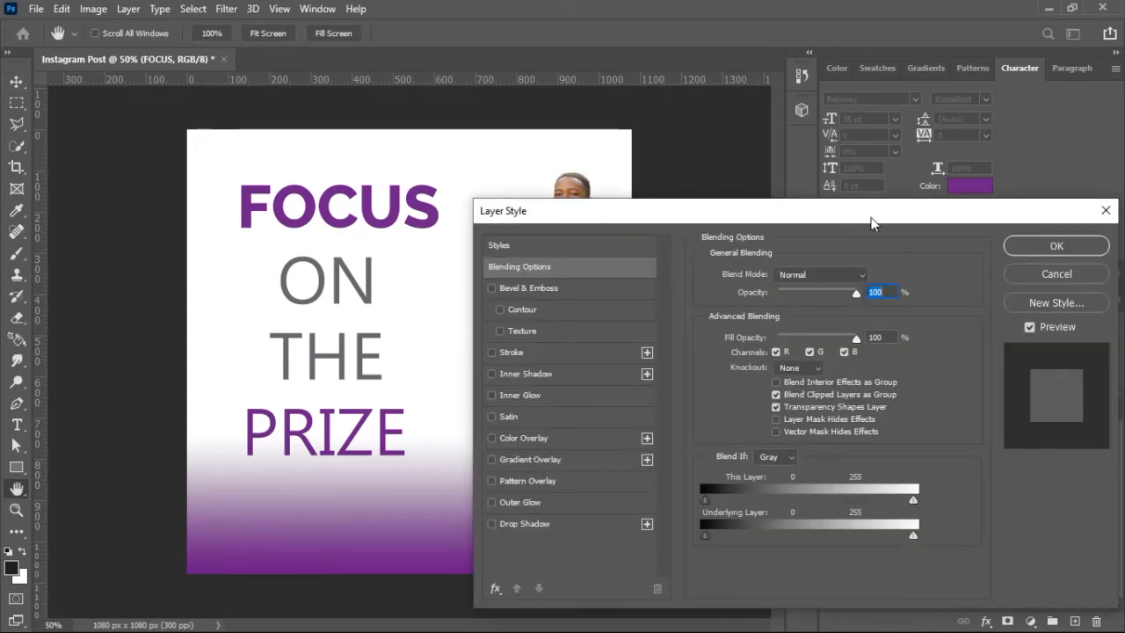
{"action": "left_click_drag", "start_coordinate": [873, 222], "coordinate": [842, 176]}
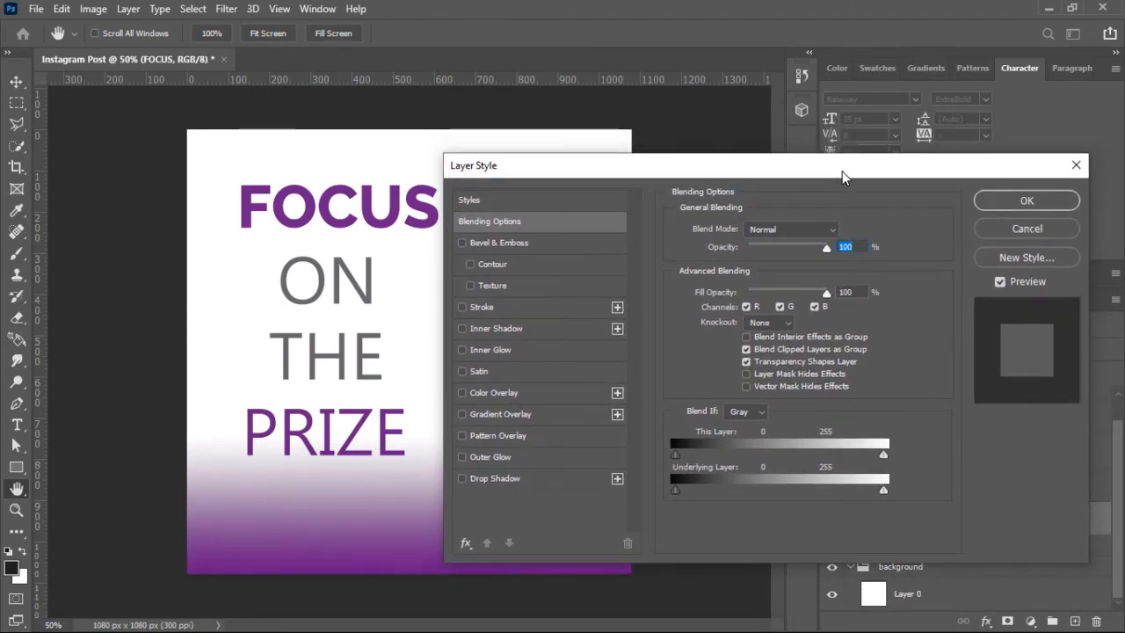
- Preview Bevel & Emboss, Stroke and Inner Shadow on the FOCUS text one at a time, turning each off again
{"action": "left_click", "coordinate": [461, 242]}
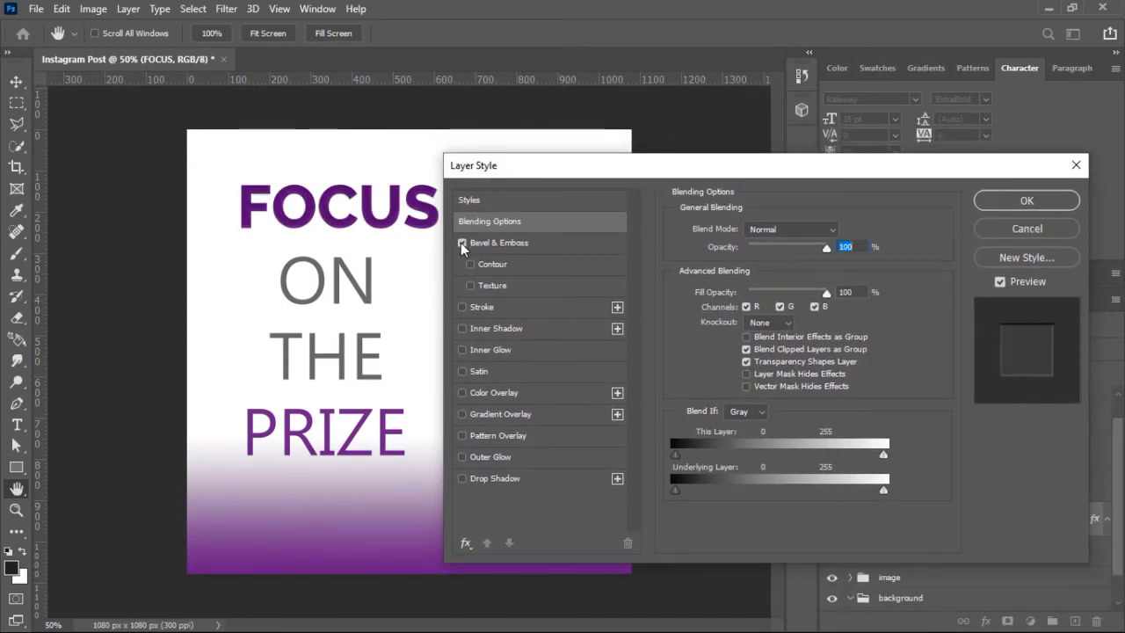
{"action": "left_click", "coordinate": [461, 243]}
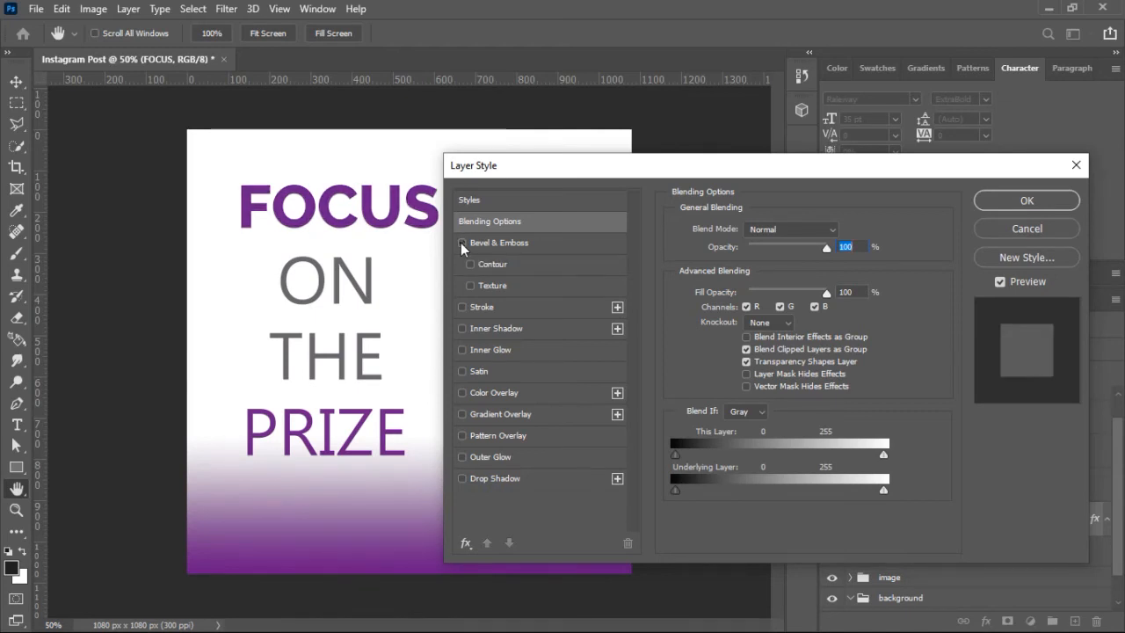
{"action": "left_click", "coordinate": [462, 242]}
{"action": "left_click", "coordinate": [461, 242]}
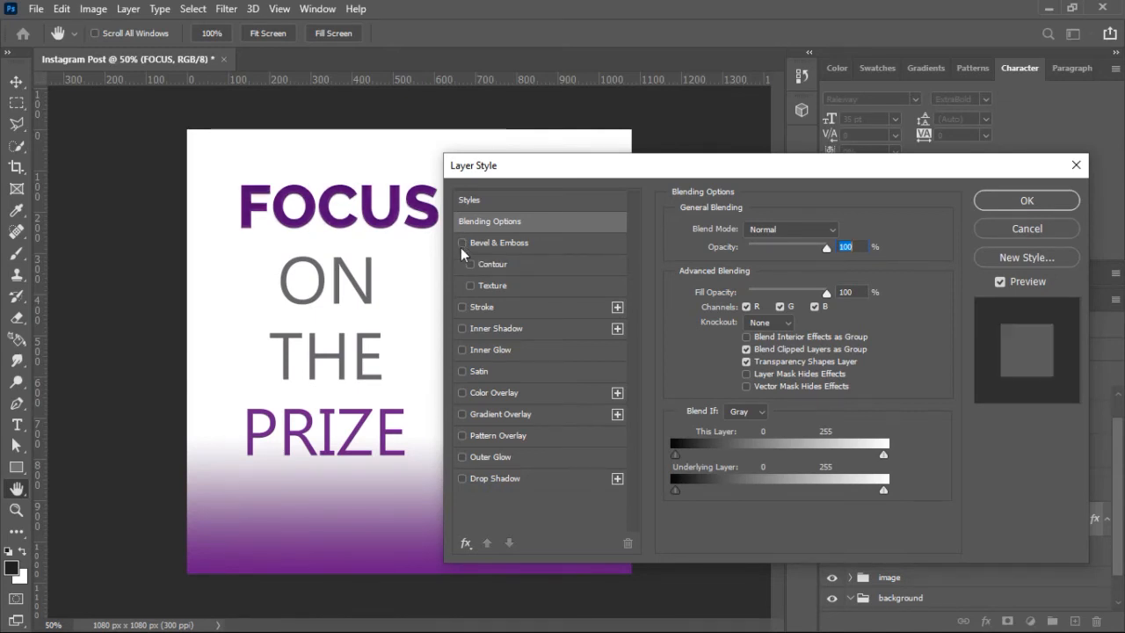
{"action": "left_click", "coordinate": [463, 306]}
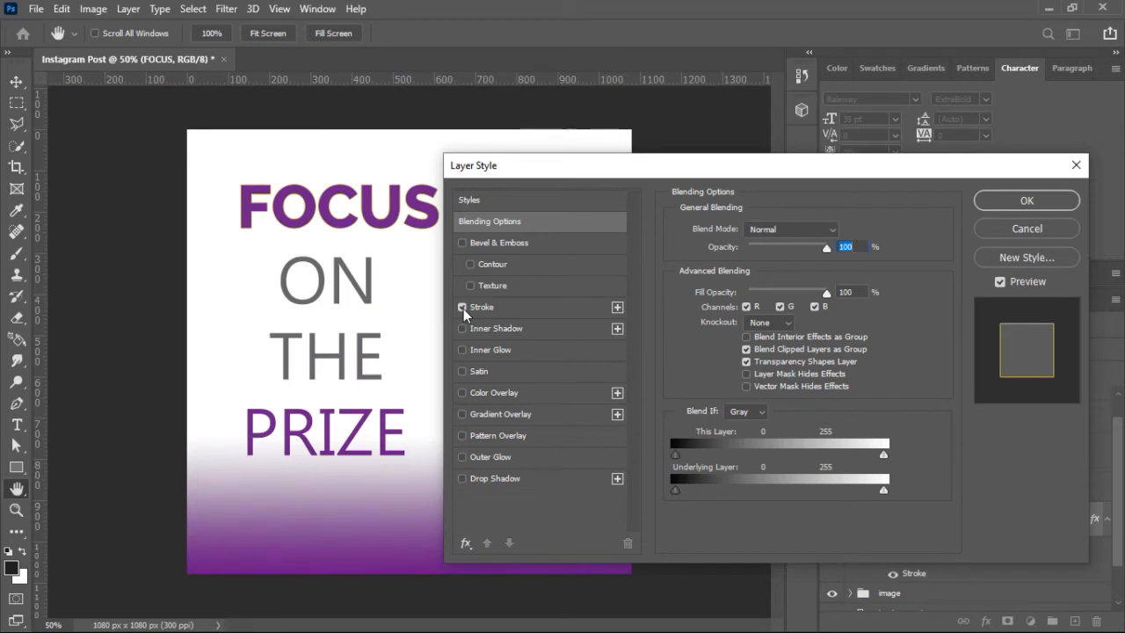
{"action": "left_click", "coordinate": [463, 306]}
{"action": "left_click", "coordinate": [462, 327]}
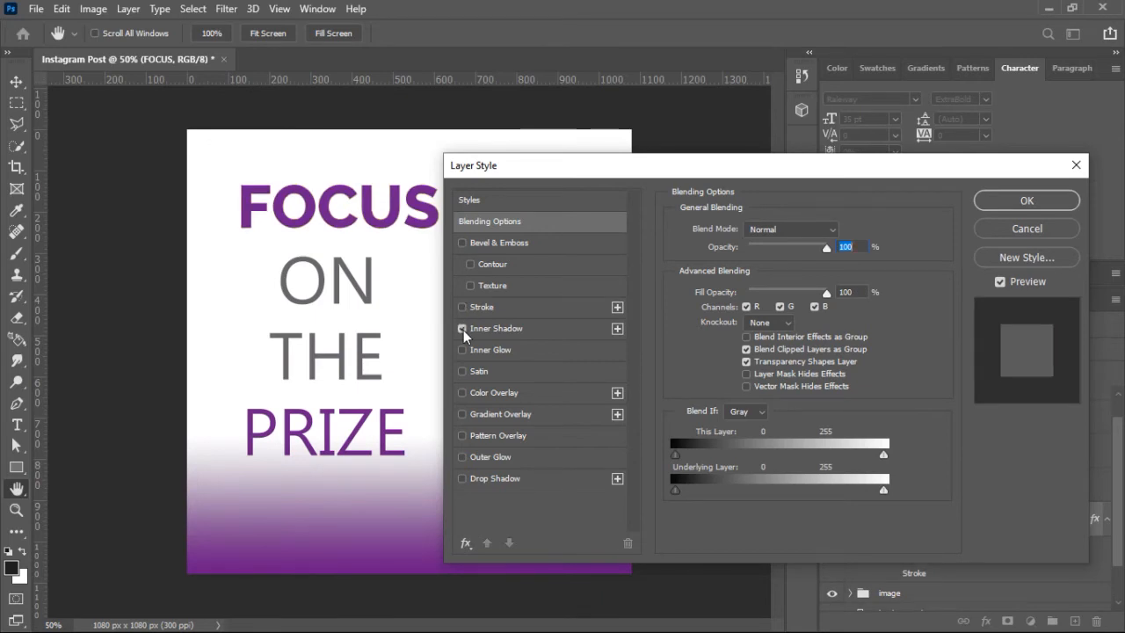
{"action": "left_click", "coordinate": [462, 329]}
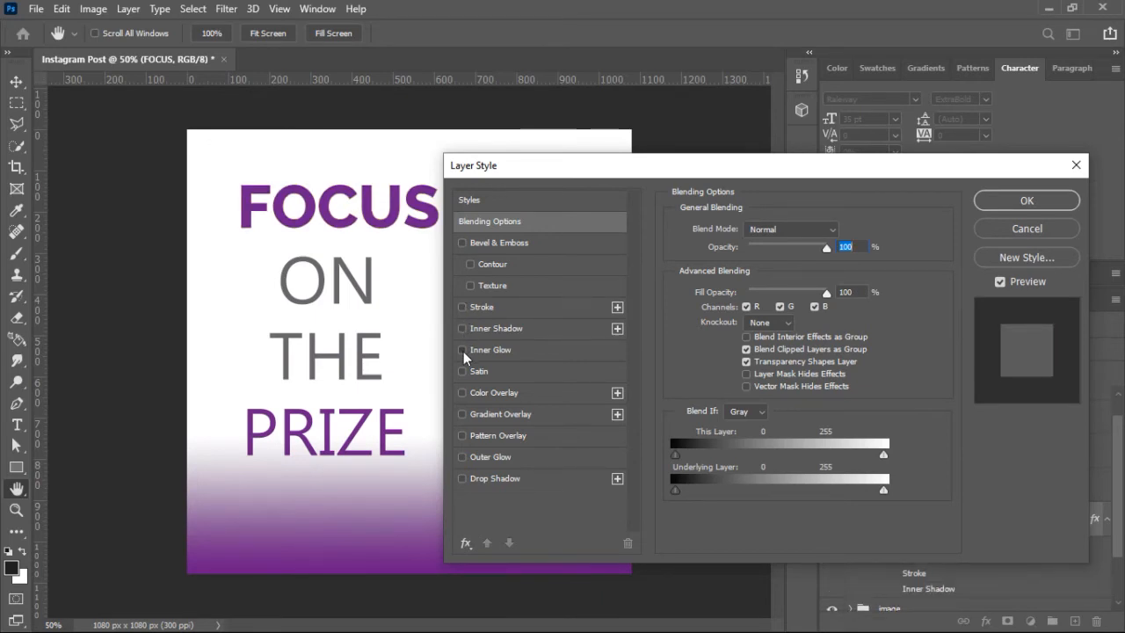
- Preview Inner Glow, Satin, Color Overlay, Gradient Overlay and Pattern Overlay on the FOCUS text in turn, switching each off again
{"action": "left_click", "coordinate": [463, 351]}
{"action": "left_click", "coordinate": [463, 351]}
{"action": "left_click", "coordinate": [463, 370]}
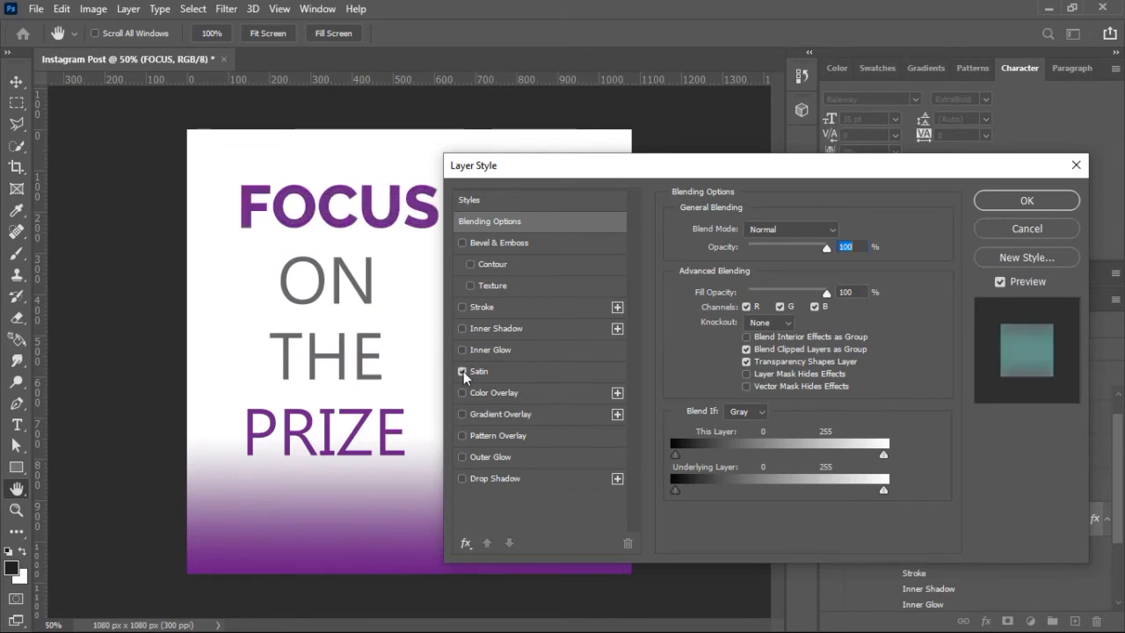
{"action": "left_click", "coordinate": [463, 371]}
{"action": "left_click", "coordinate": [463, 393]}
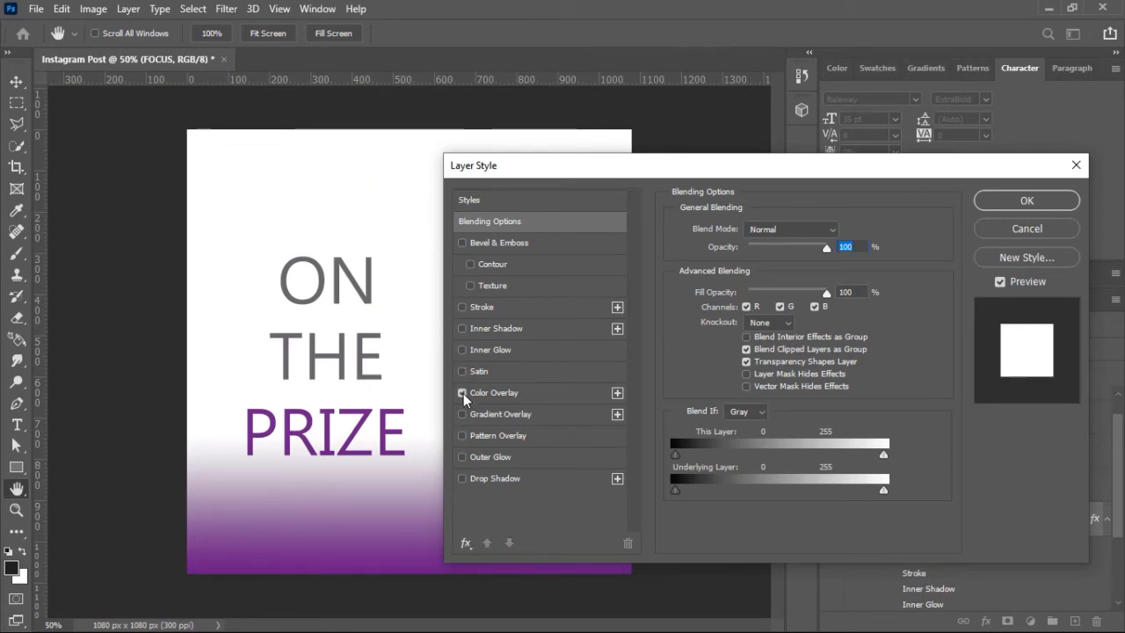
{"action": "left_click", "coordinate": [463, 393]}
{"action": "left_click", "coordinate": [463, 414]}
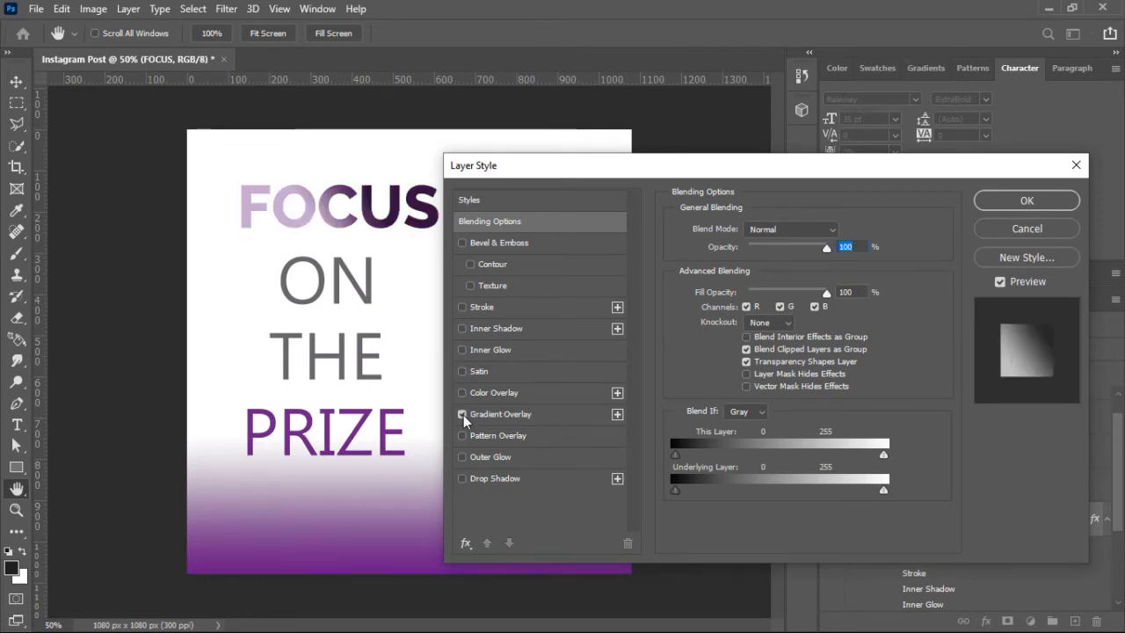
{"action": "left_click", "coordinate": [463, 414]}
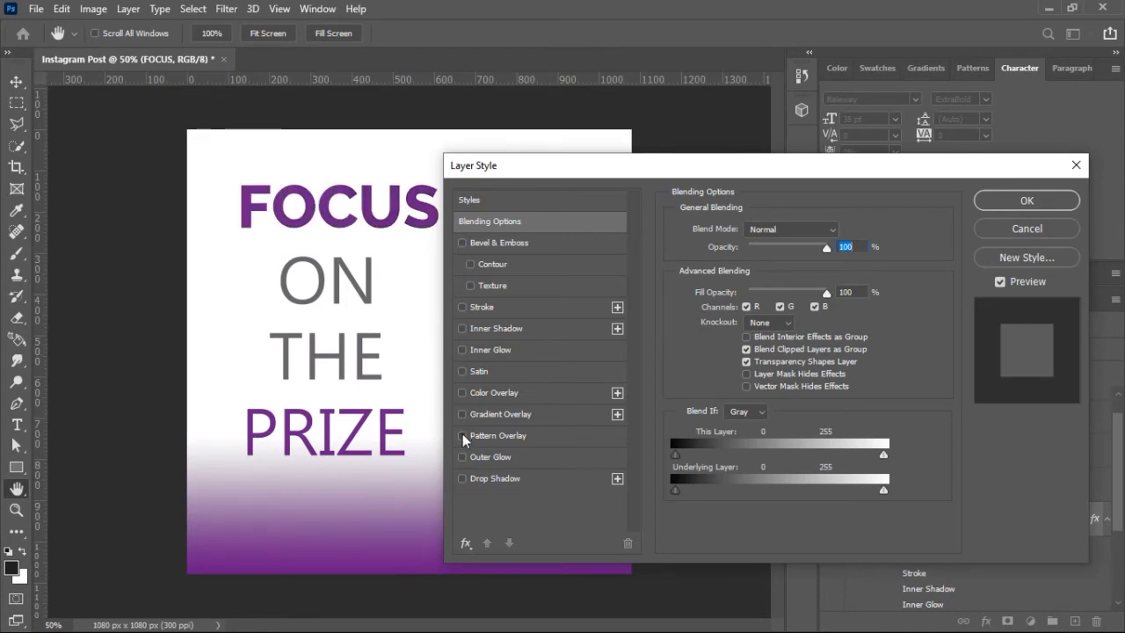
{"action": "left_click", "coordinate": [462, 434]}
{"action": "left_click", "coordinate": [463, 435]}
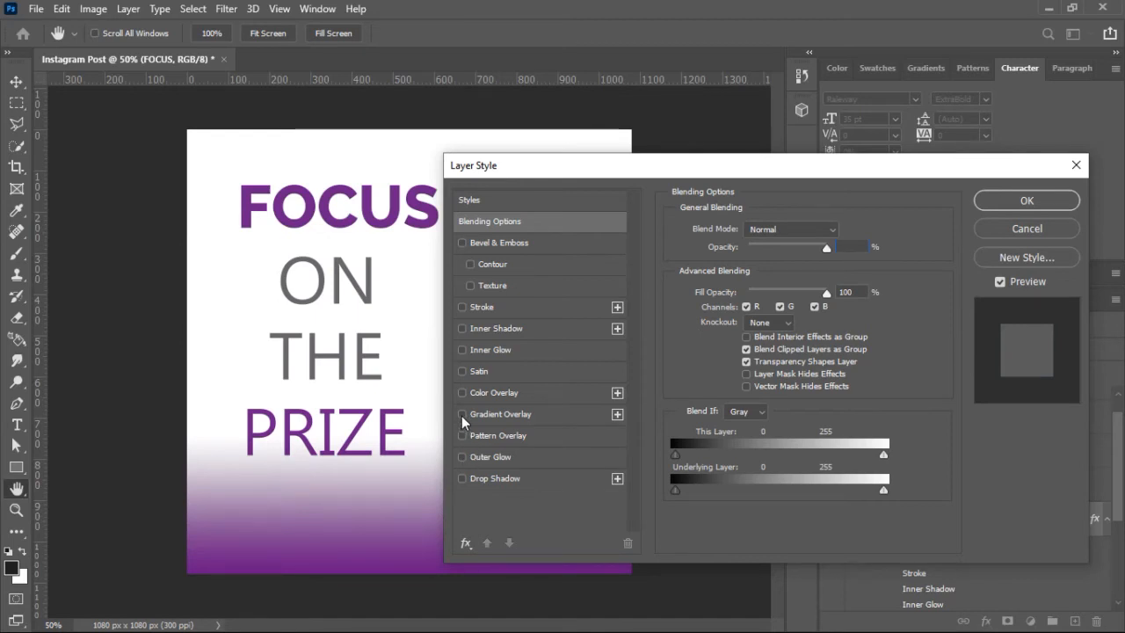
- Enable a Gradient Overlay on the FOCUS text and set its blend mode to Dissolve
{"action": "left_click", "coordinate": [462, 414]}
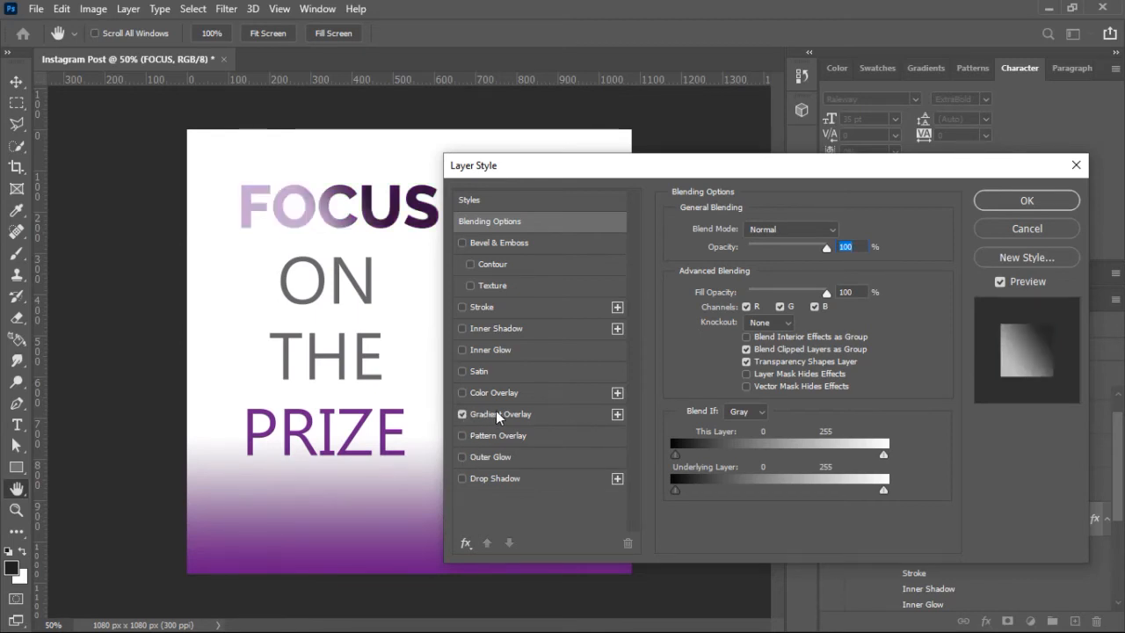
{"action": "left_click", "coordinate": [497, 414]}
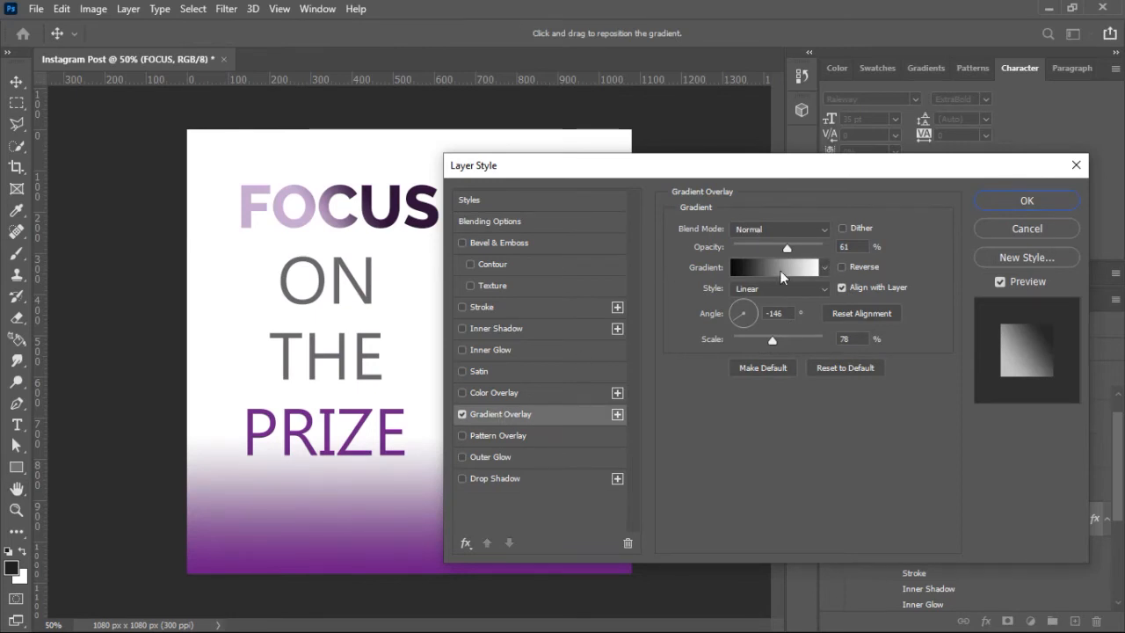
{"action": "left_click", "coordinate": [463, 414]}
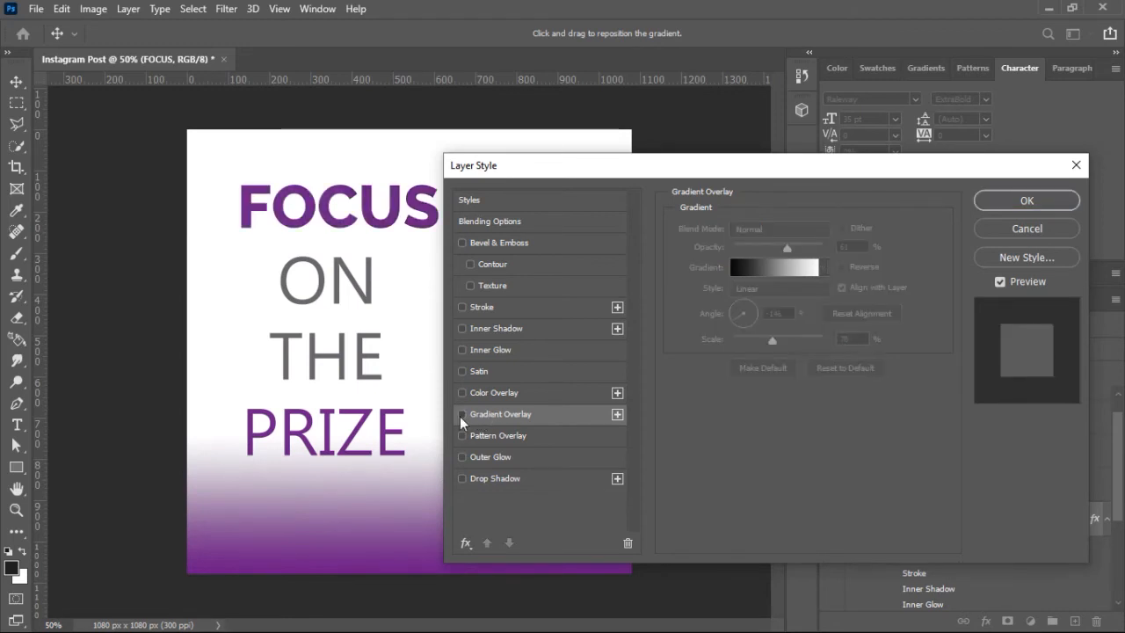
{"action": "left_click", "coordinate": [462, 414]}
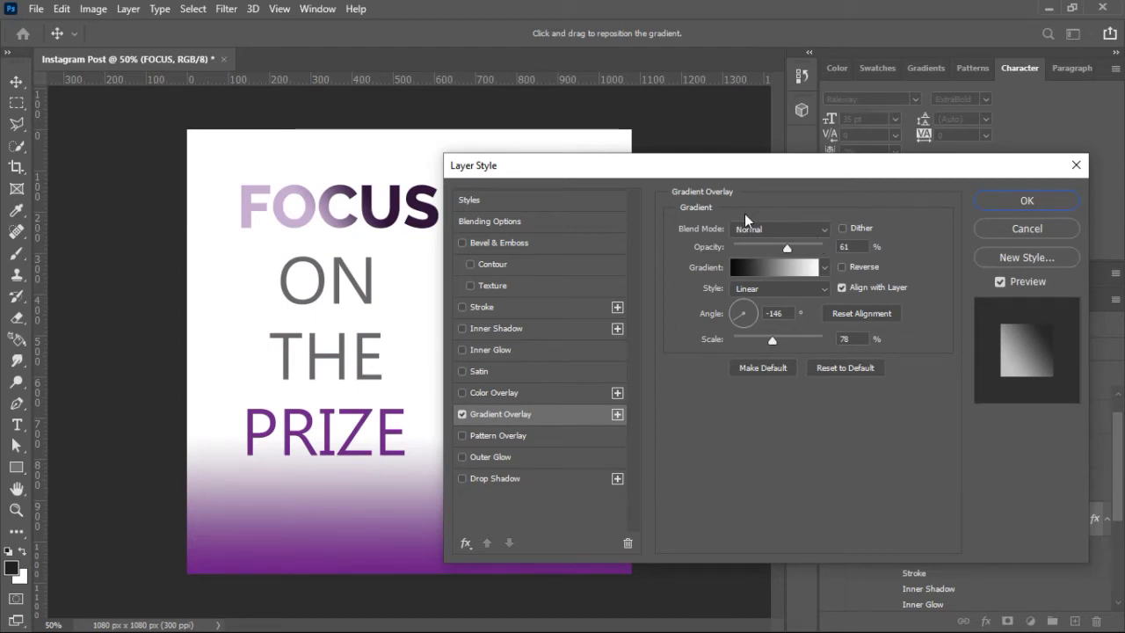
{"action": "left_click", "coordinate": [806, 231]}
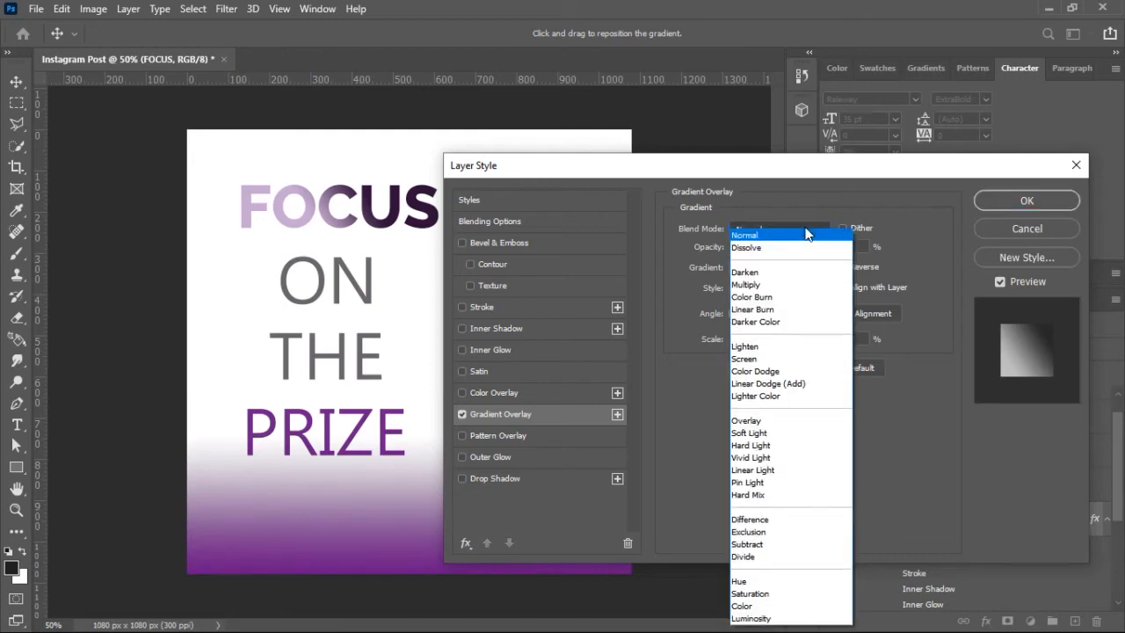
{"action": "left_click", "coordinate": [804, 247]}
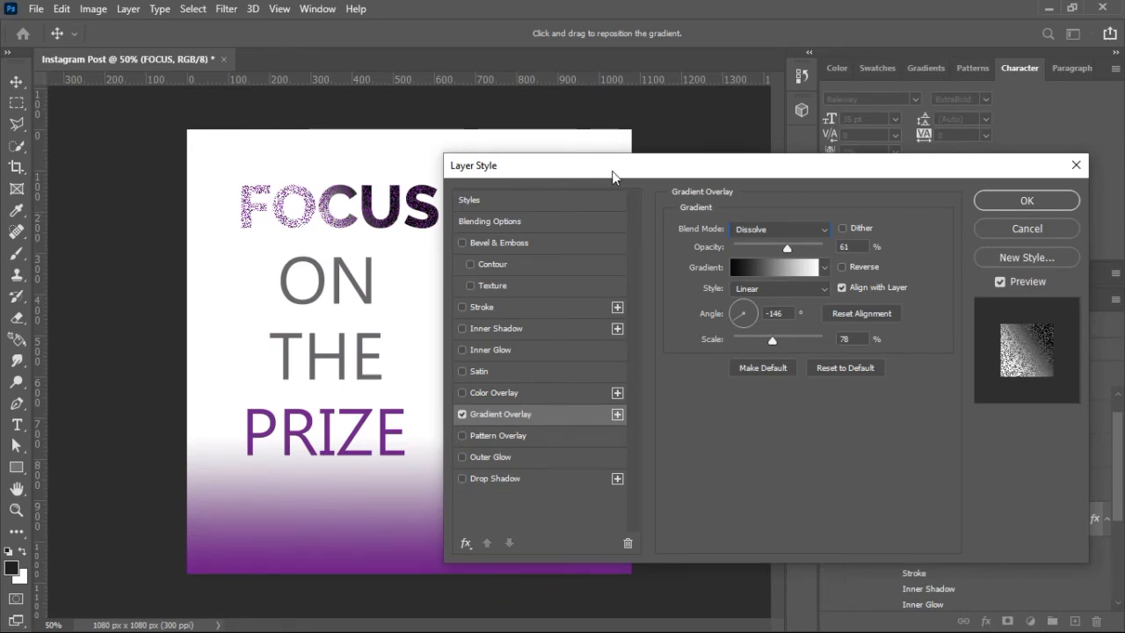
- Set the FOCUS gradient overlay's blend mode to Normal with an opacity of 61%, keeping the settings dialog clear of the text
{"action": "mouse_move", "coordinate": [572, 167]}
{"action": "left_mouse_down"}
{"action": "mouse_move", "coordinate": [590, 206]}
{"action": "mouse_move", "coordinate": [581, 161]}
{"action": "mouse_move", "coordinate": [574, 167]}
{"action": "left_mouse_up"}
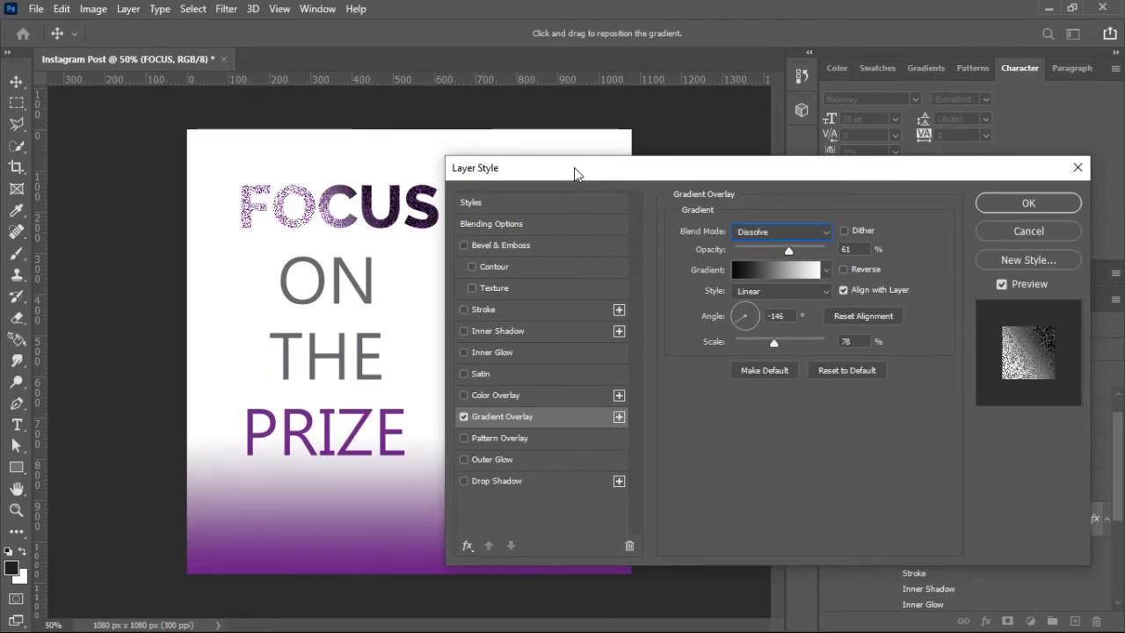
{"action": "key", "text": "ctrl+minus"}
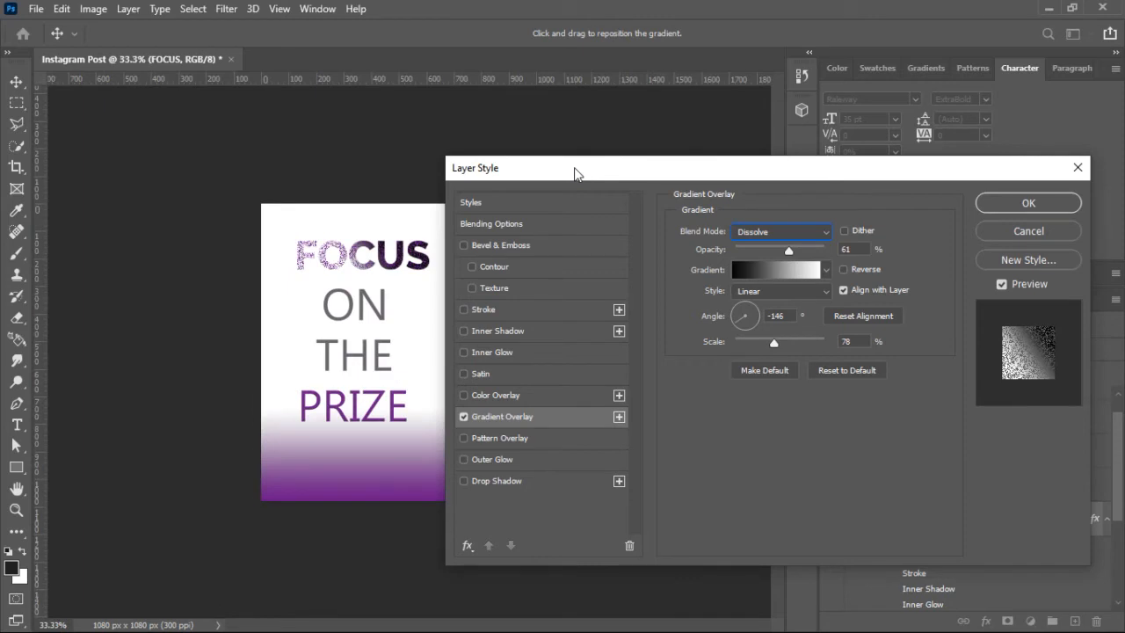
{"action": "key", "text": "ctrl+plus"}
{"action": "key", "text": "ctrl+plus"}
{"action": "left_click_drag", "start_coordinate": [576, 173], "coordinate": [589, 118]}
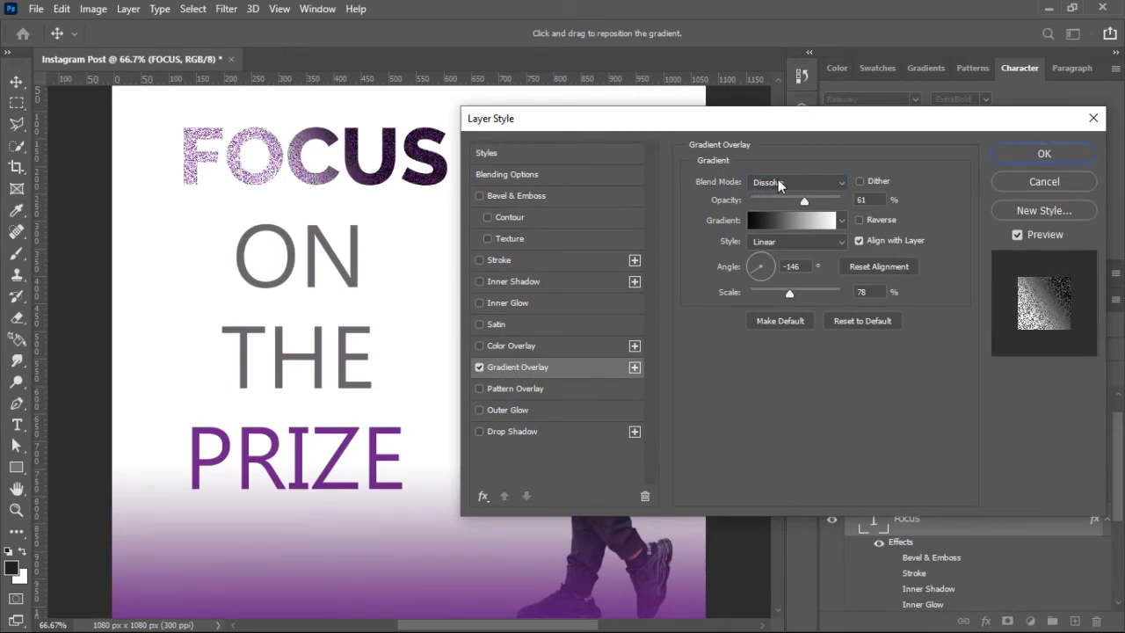
{"action": "left_click", "coordinate": [778, 183]}
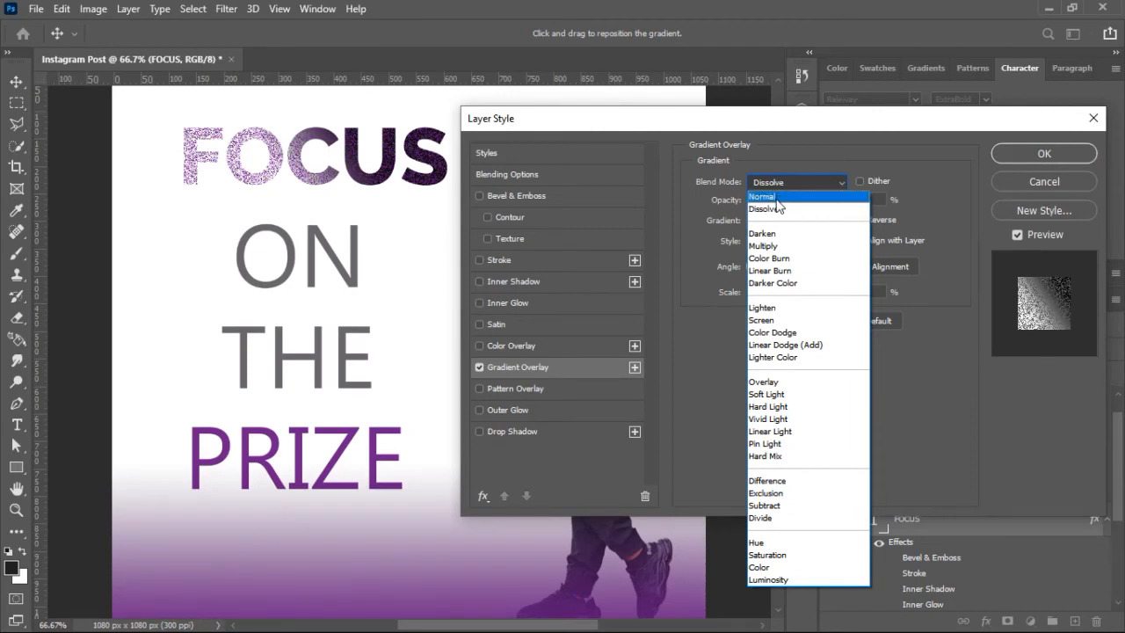
{"action": "left_click", "coordinate": [776, 200]}
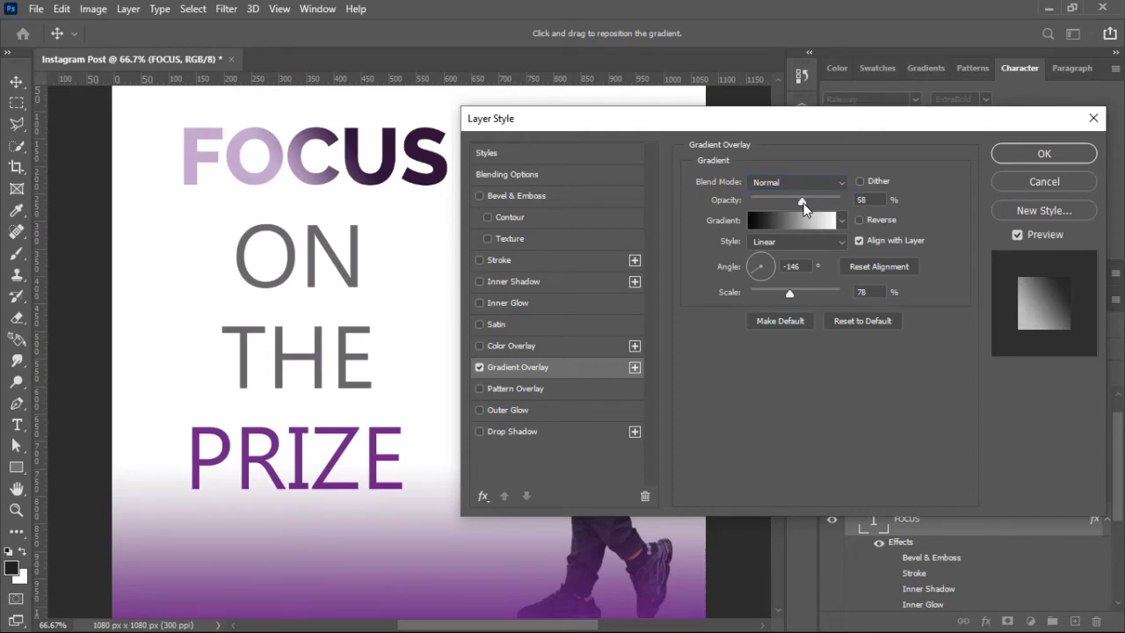
{"action": "mouse_move", "coordinate": [803, 201]}
{"action": "left_mouse_down"}
{"action": "mouse_move", "coordinate": [781, 204]}
{"action": "mouse_move", "coordinate": [802, 204]}
{"action": "left_mouse_up"}
- Try the Red, Green and Violet, Orange gradient presets on the FOCUS overlay and cancel the gradient change
{"action": "left_click", "coordinate": [787, 221]}
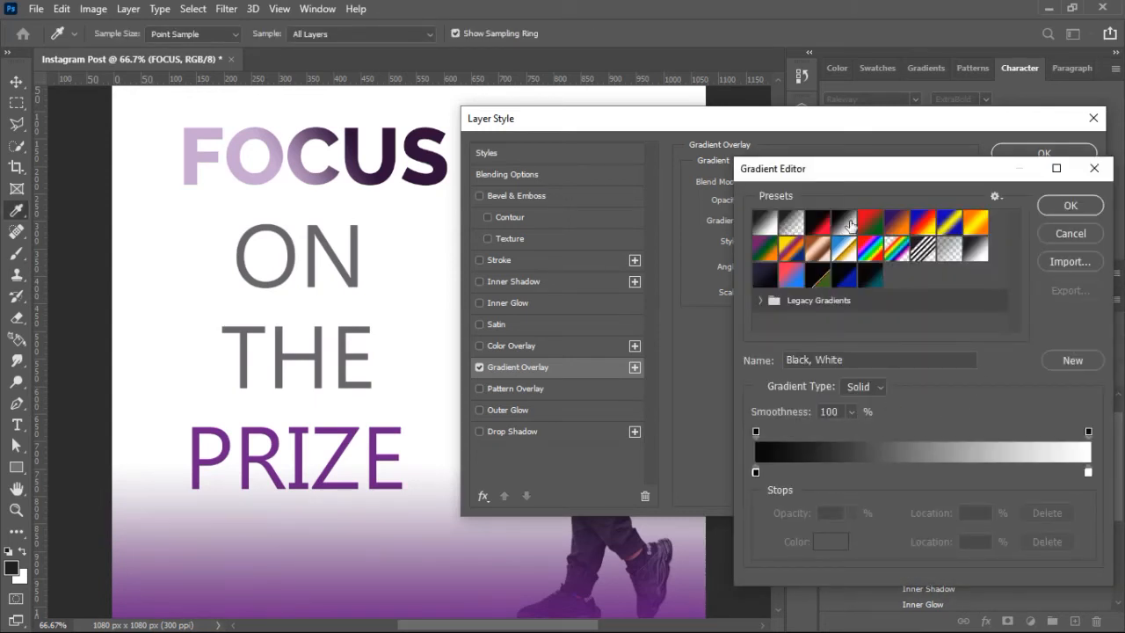
{"action": "left_click", "coordinate": [876, 225]}
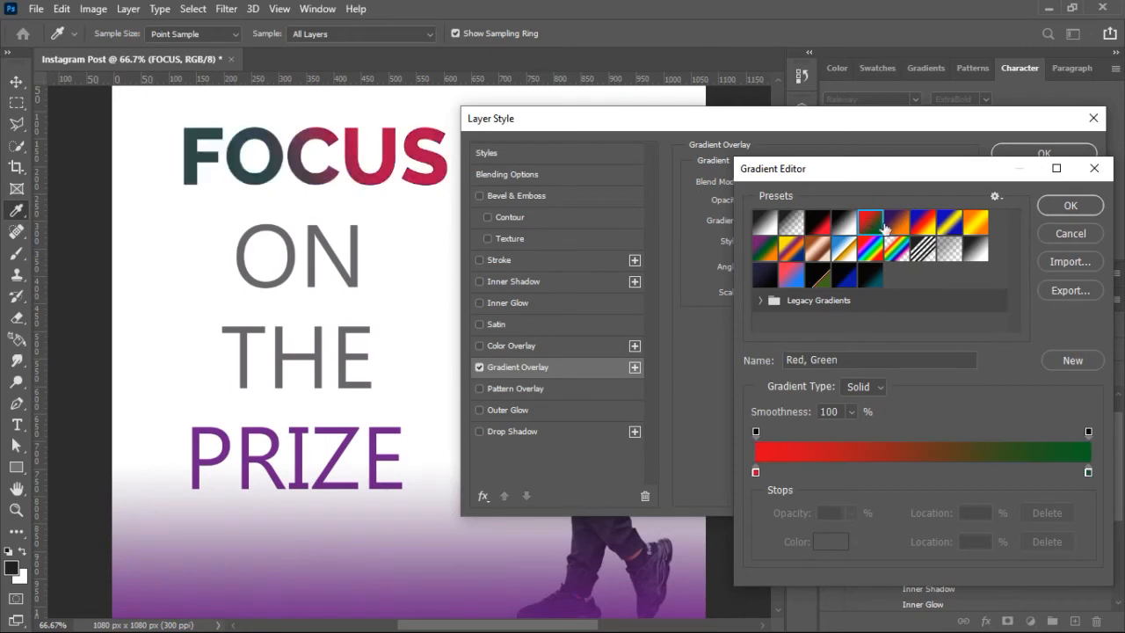
{"action": "left_click", "coordinate": [896, 223]}
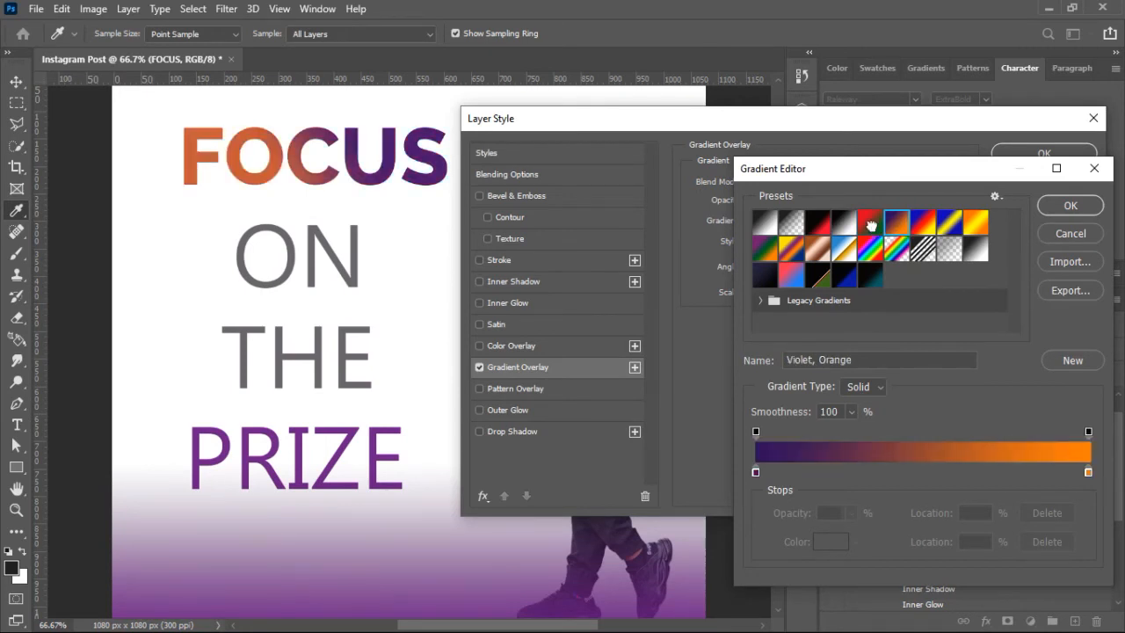
{"action": "left_click", "coordinate": [870, 225]}
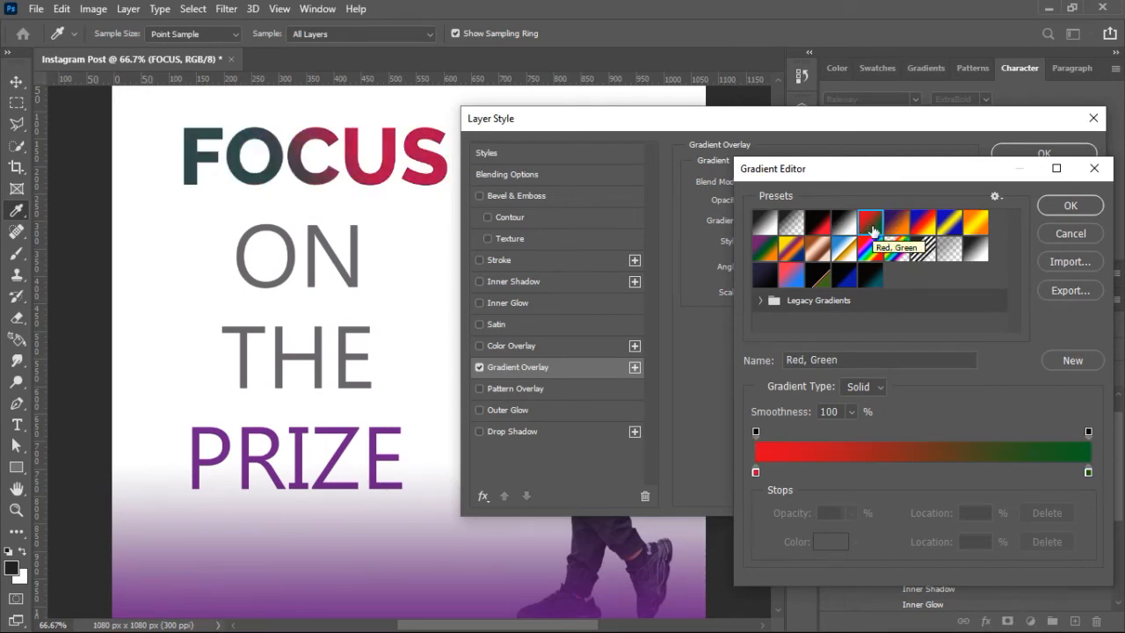
{"action": "left_click", "coordinate": [1070, 234]}
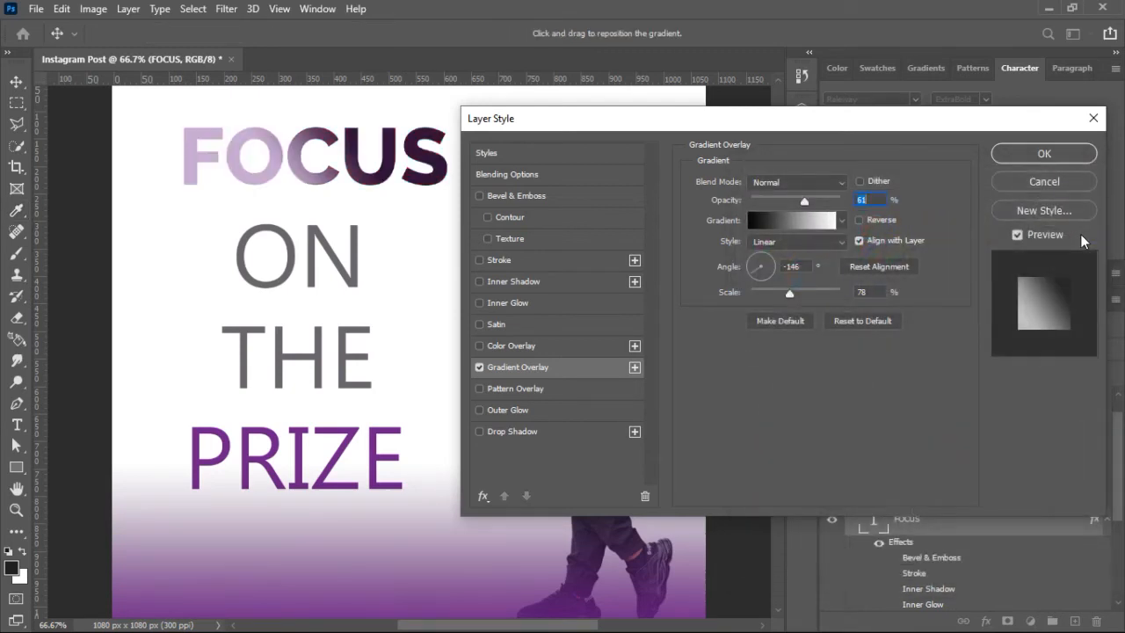
- Try the Radial and Reflected styles for the FOCUS gradient overlay and return the style to Linear
{"action": "left_click", "coordinate": [836, 248]}
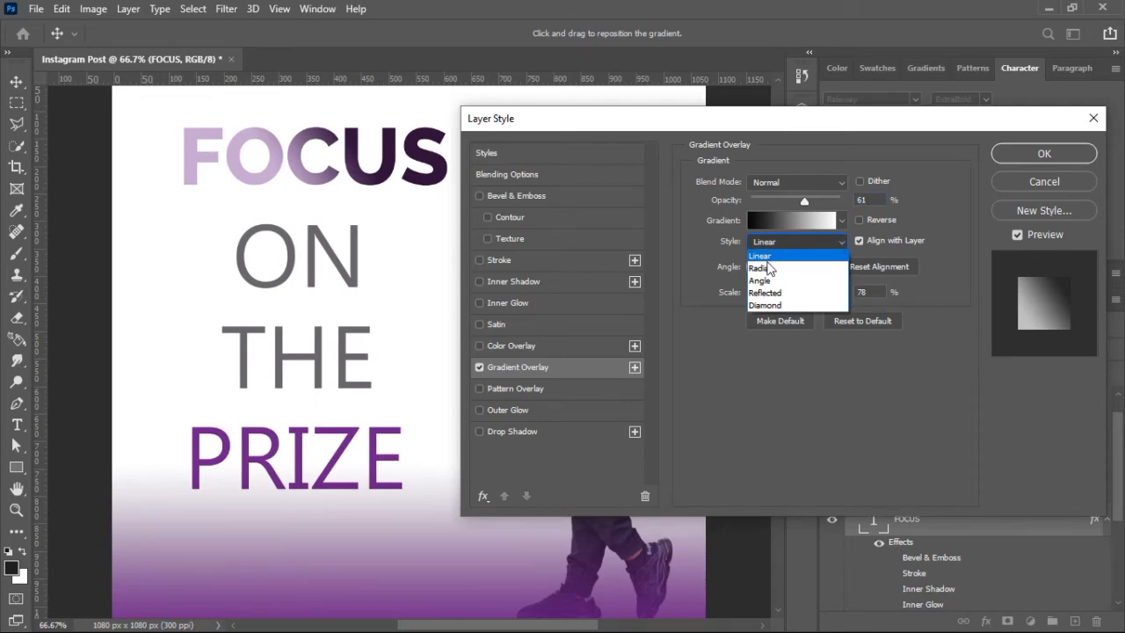
{"action": "left_click", "coordinate": [761, 267]}
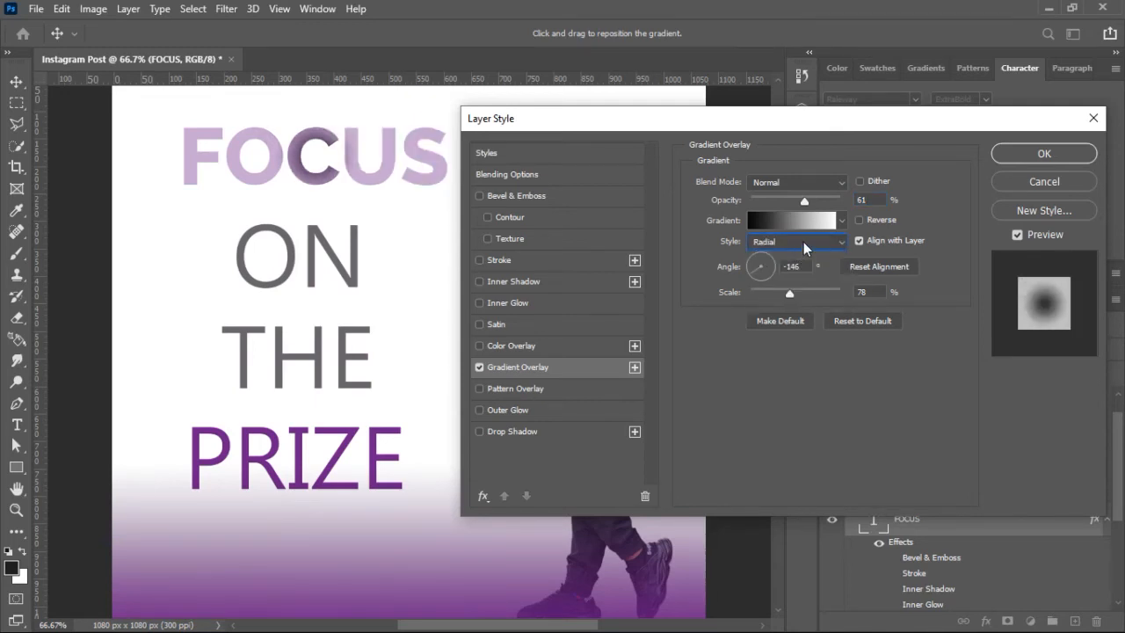
{"action": "left_click", "coordinate": [804, 249]}
{"action": "left_click", "coordinate": [795, 294]}
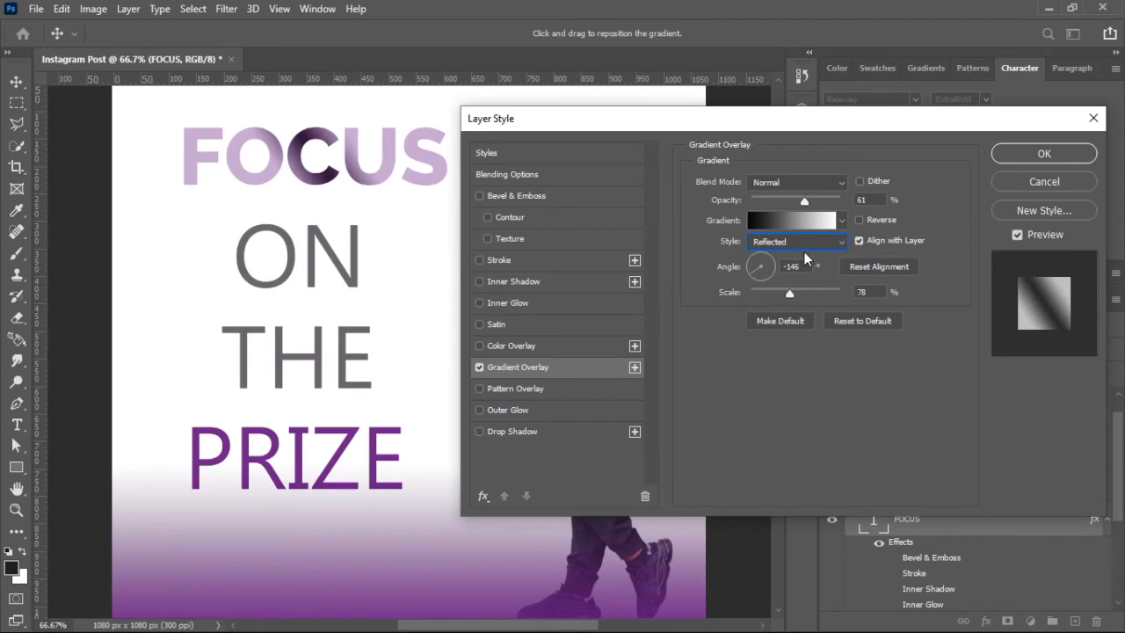
{"action": "left_click", "coordinate": [804, 251]}
{"action": "left_click", "coordinate": [793, 254]}
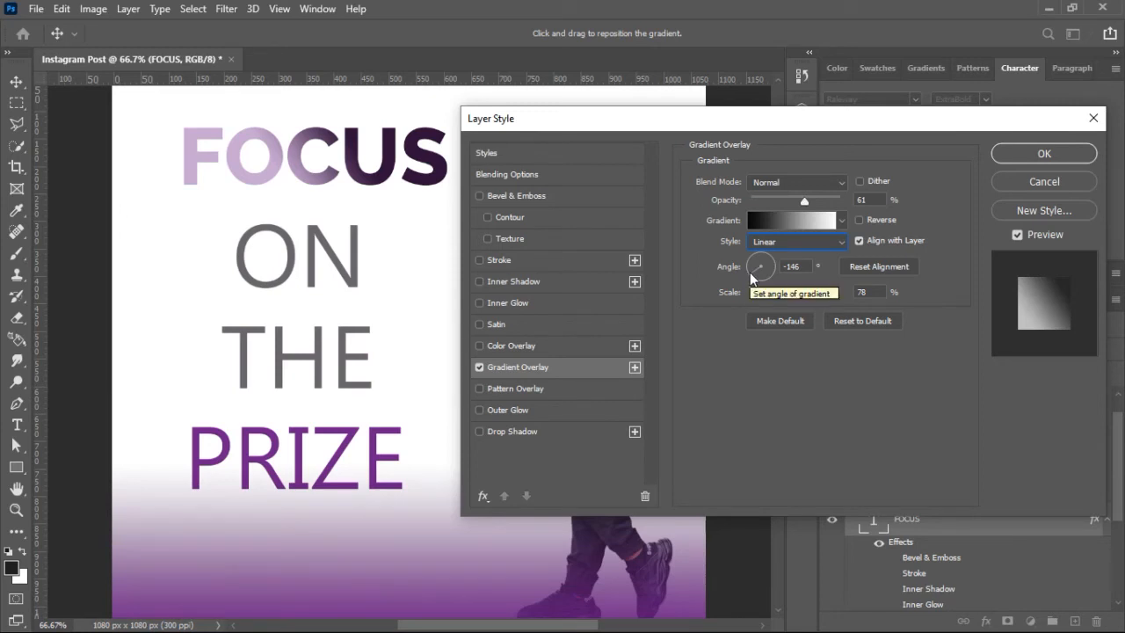
- Try different gradient angles such as 84° and 121° on the FOCUS overlay and set the angle back to -146°
{"action": "left_click_drag", "start_coordinate": [751, 278], "coordinate": [763, 252]}
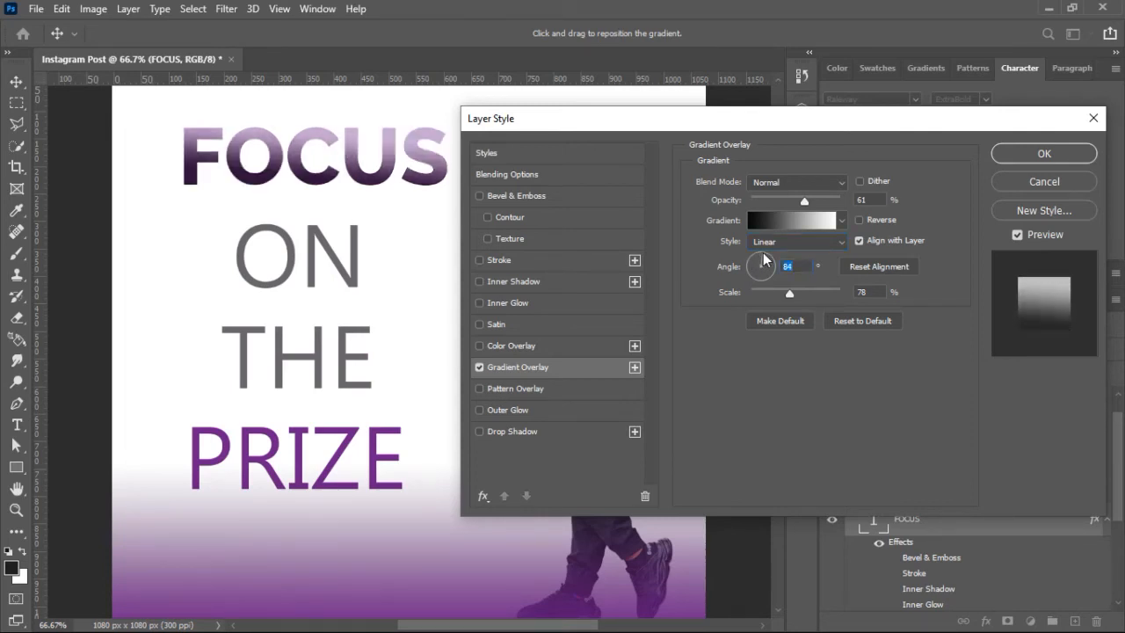
{"action": "type", "text": "1"}
{"action": "mouse_move", "coordinate": [774, 276]}
{"action": "left_mouse_down"}
{"action": "mouse_move", "coordinate": [755, 252]}
{"action": "mouse_move", "coordinate": [762, 266]}
{"action": "left_mouse_up"}
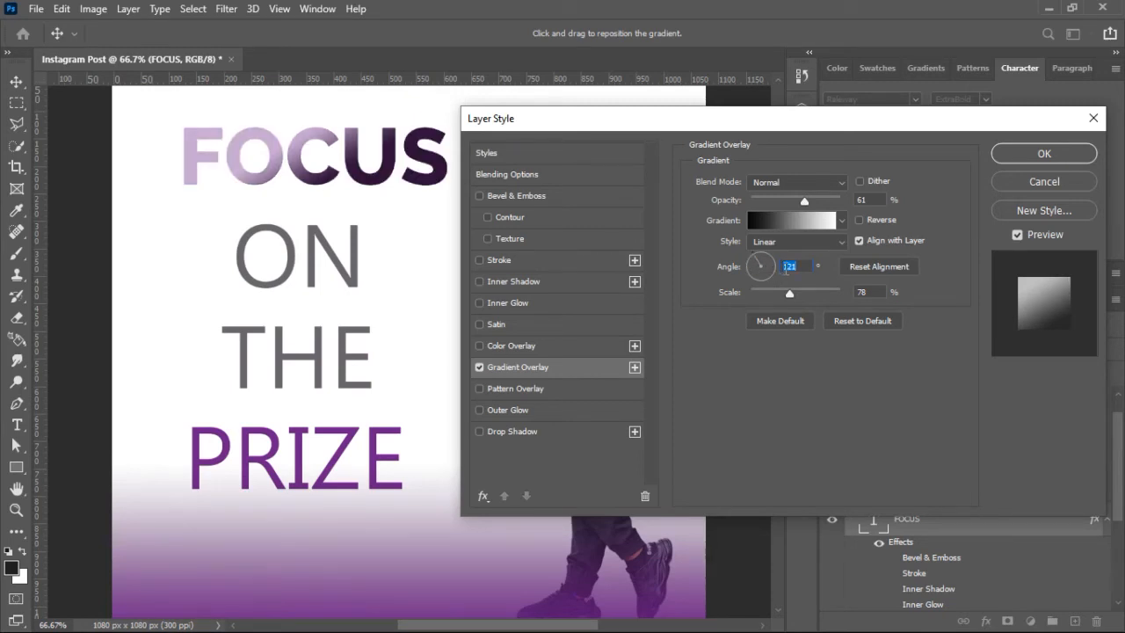
{"action": "type", "text": "2"}
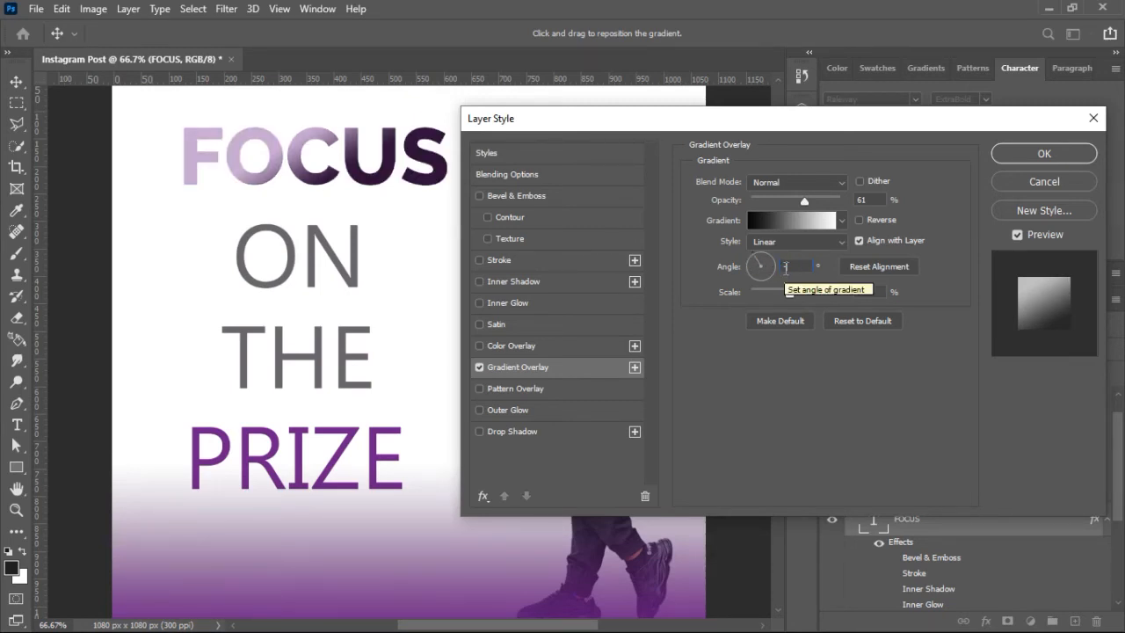
{"action": "type", "text": "146"}
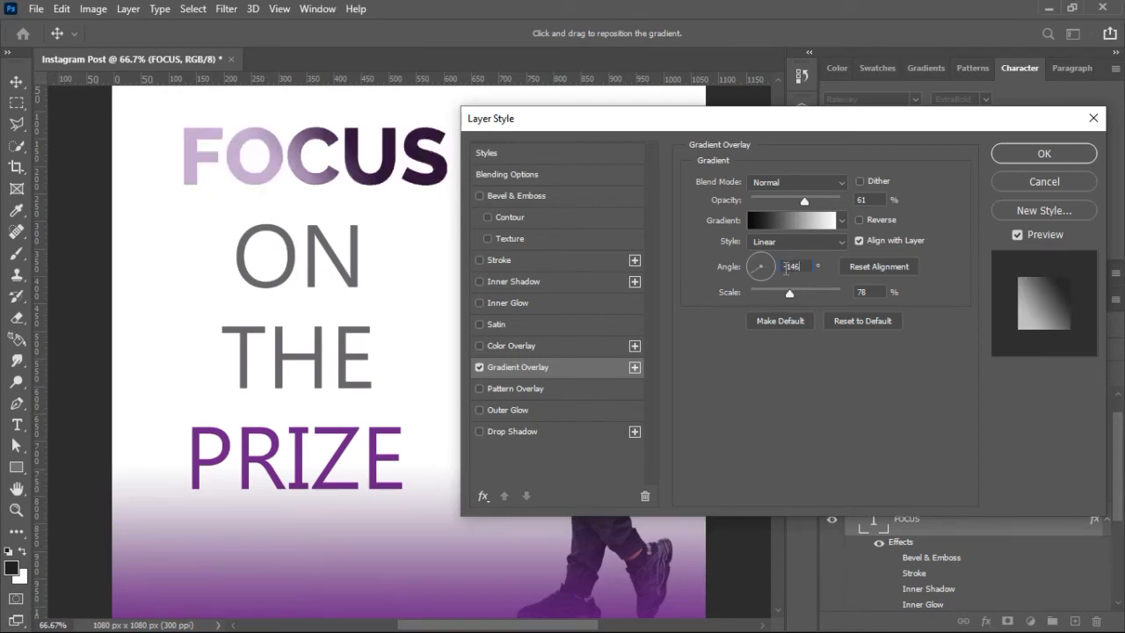
{"action": "key", "text": "Return"}
- Set the gradient overlay's scale to 78% and apply the layer style to the FOCUS text
{"action": "mouse_move", "coordinate": [736, 297]}
{"action": "left_mouse_down"}
{"action": "mouse_move", "coordinate": [725, 298]}
{"action": "mouse_move", "coordinate": [735, 298]}
{"action": "left_mouse_up"}
{"action": "double_click", "coordinate": [862, 292]}
{"action": "type", "text": "78"}
{"action": "left_click", "coordinate": [1019, 153]}
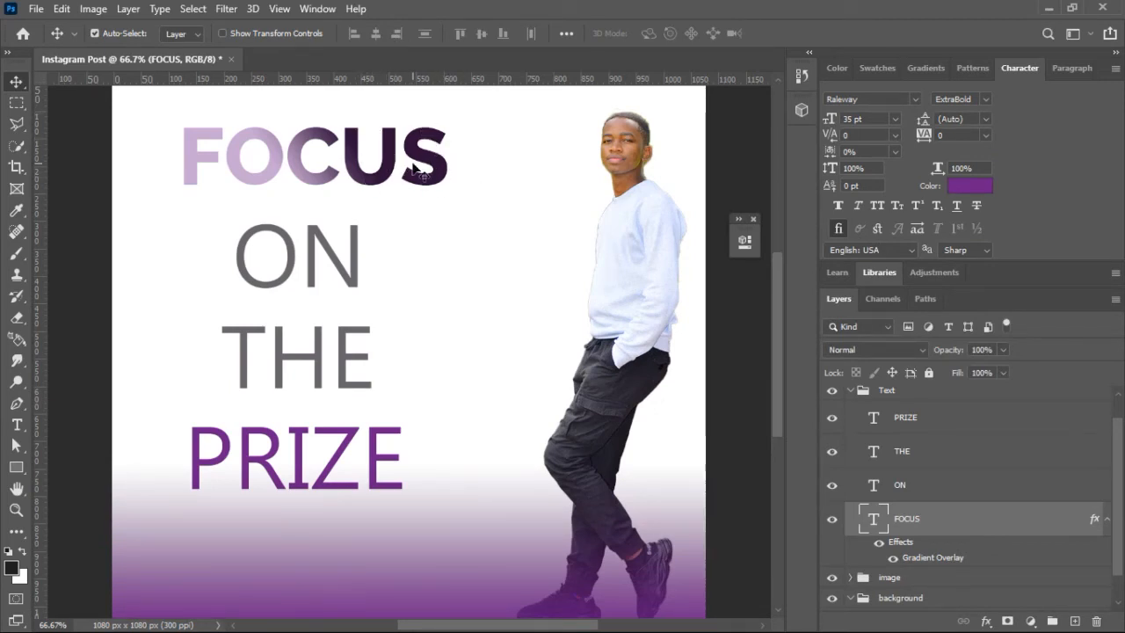
- Compare the PRIZE and FOCUS text layers, and hide and reshow the effects on the FOCUS layer
{"action": "left_click", "coordinate": [354, 436]}
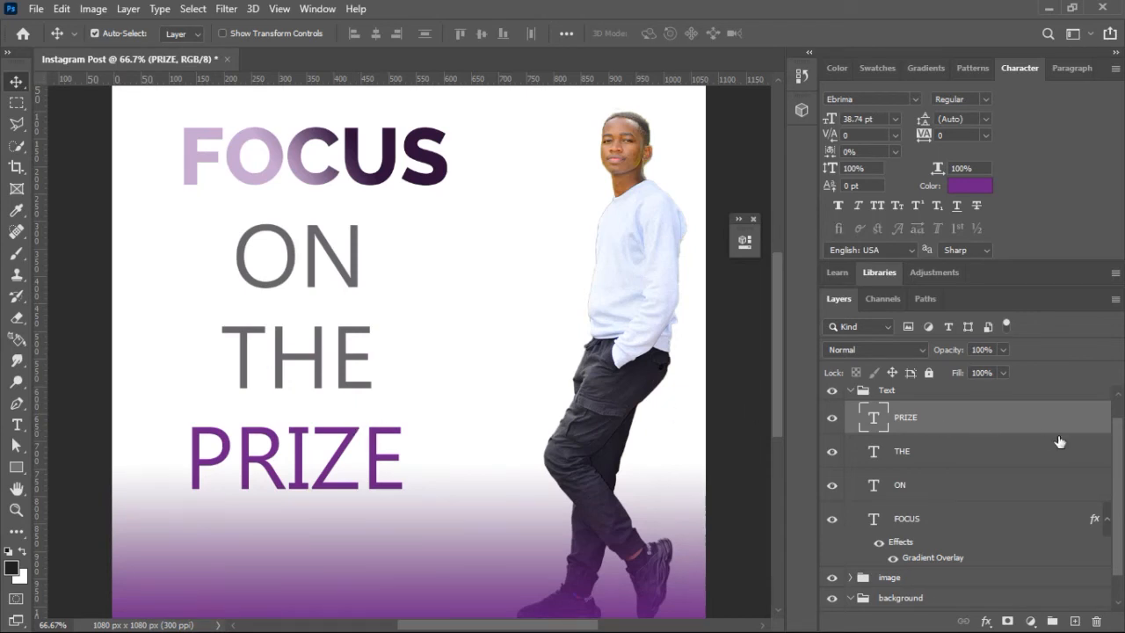
{"action": "left_click_drag", "start_coordinate": [1116, 452], "coordinate": [1117, 478]}
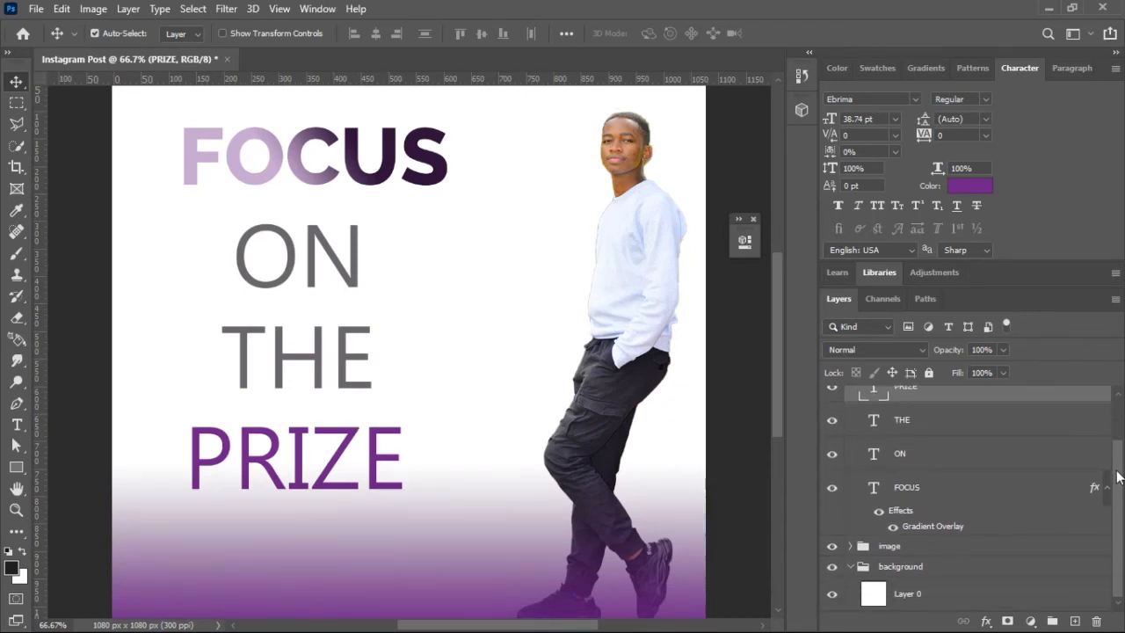
{"action": "left_click", "coordinate": [445, 175]}
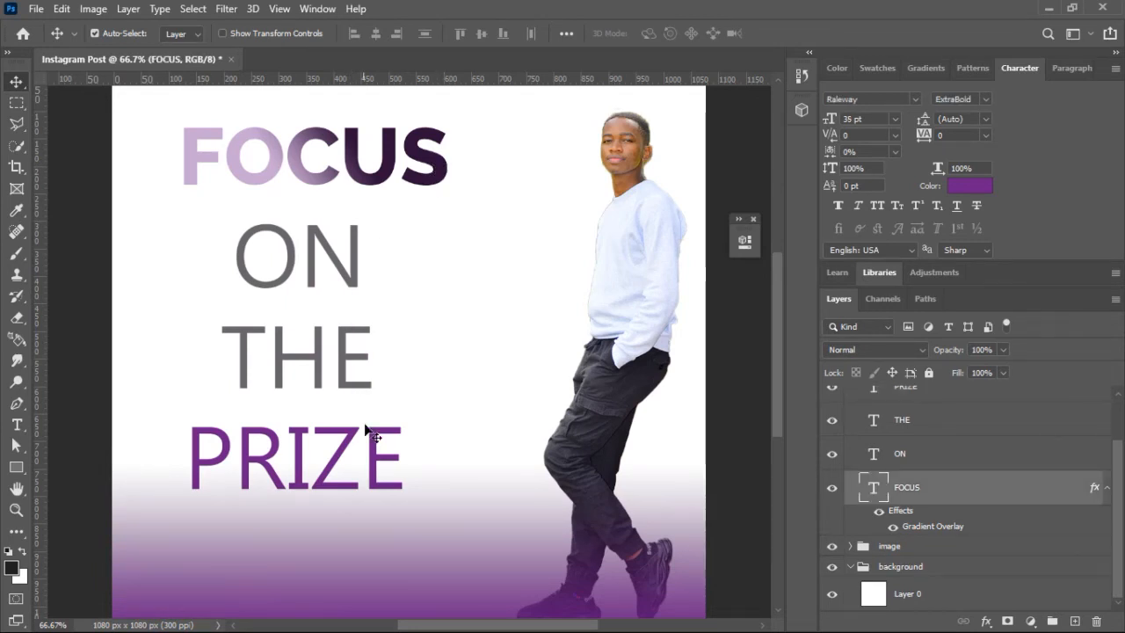
{"action": "left_click", "coordinate": [375, 448]}
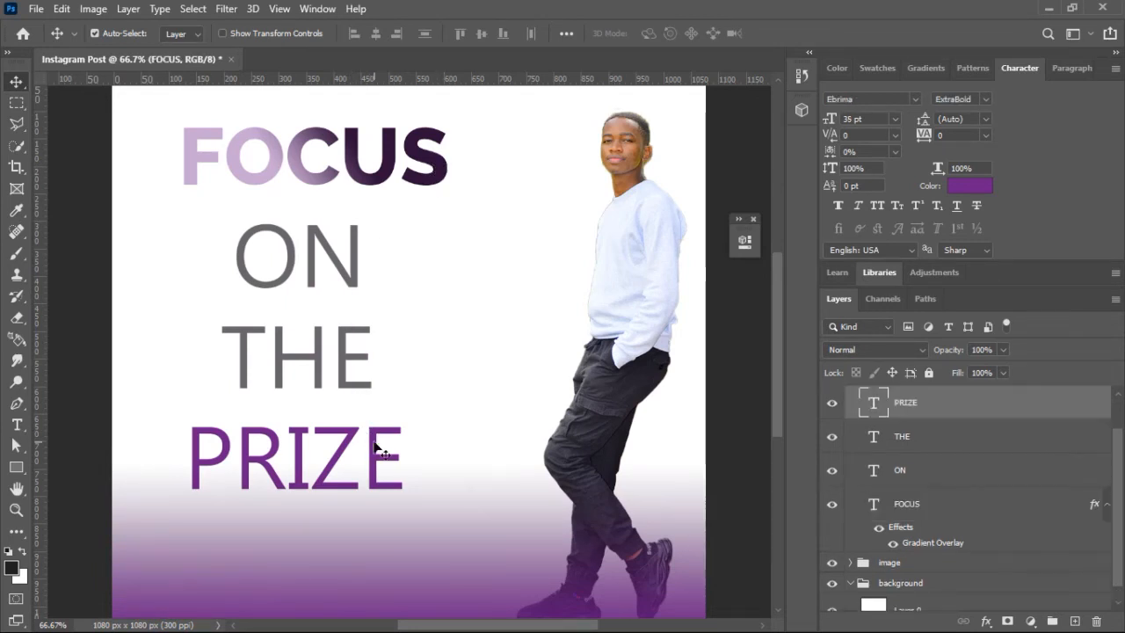
{"action": "left_click", "coordinate": [443, 174]}
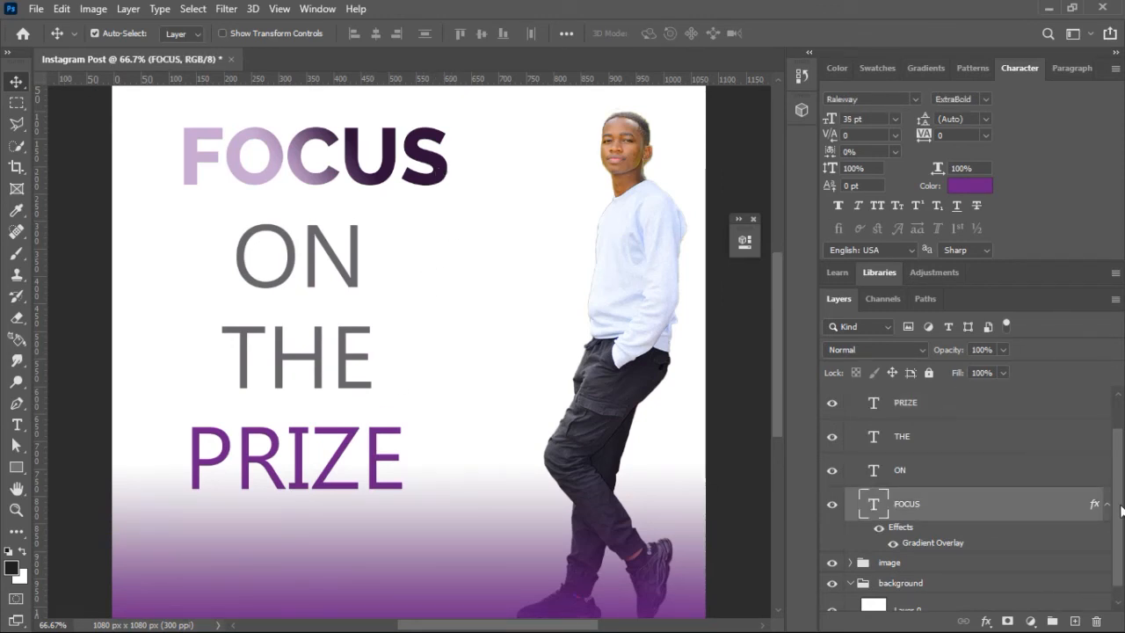
{"action": "scroll", "coordinate": [1122, 510], "scroll_direction": "down", "scroll_amount": 1}
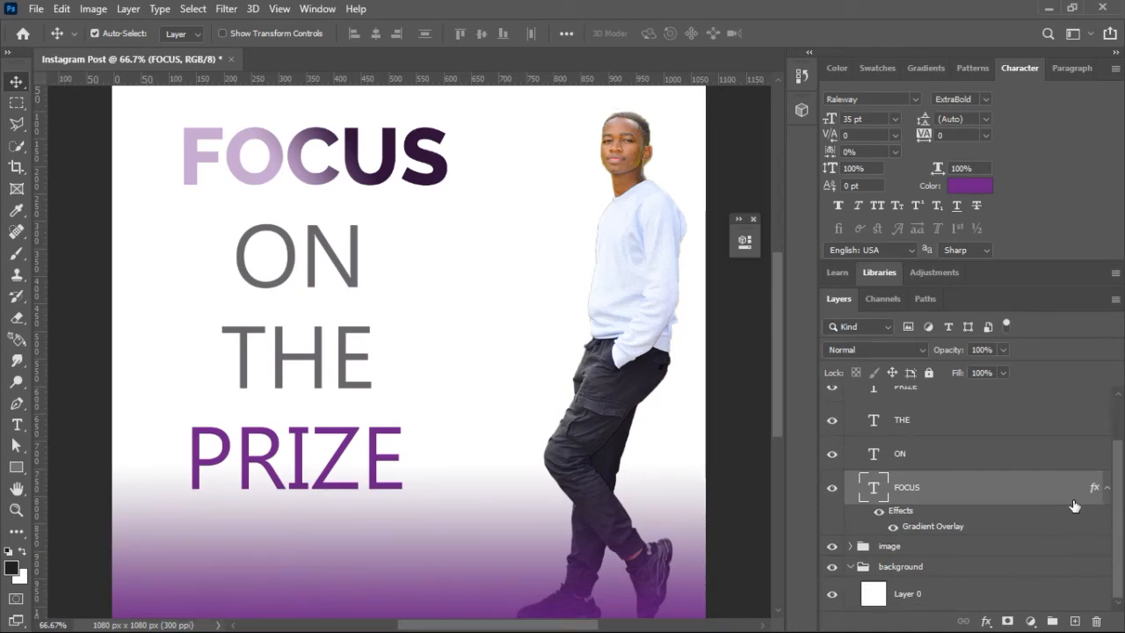
{"action": "left_click", "coordinate": [880, 519]}
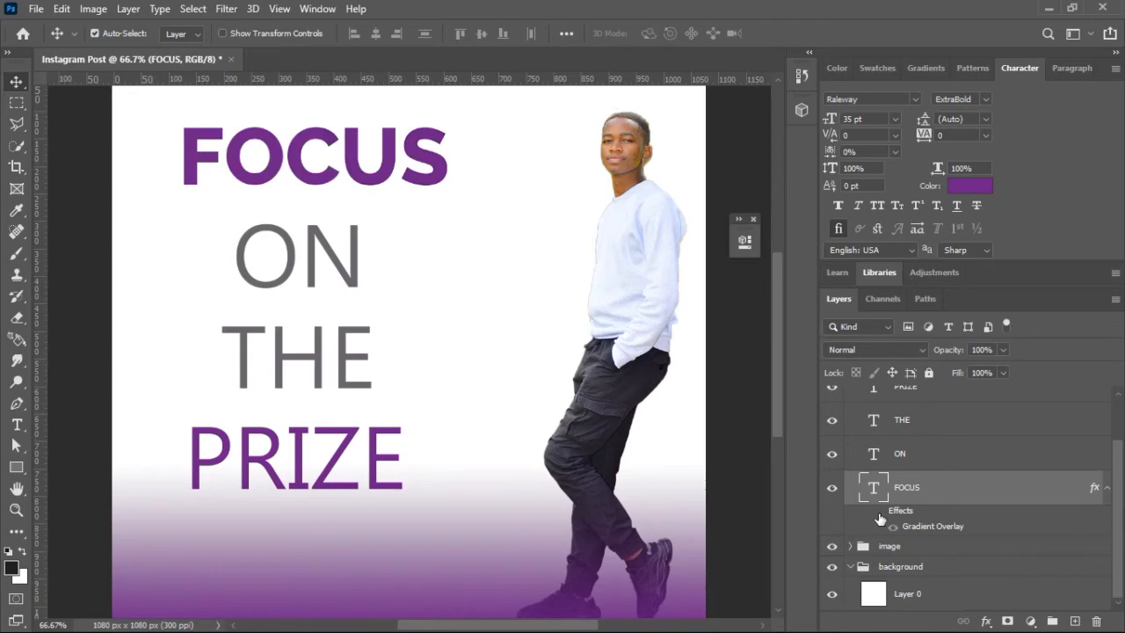
{"action": "left_click", "coordinate": [880, 518]}
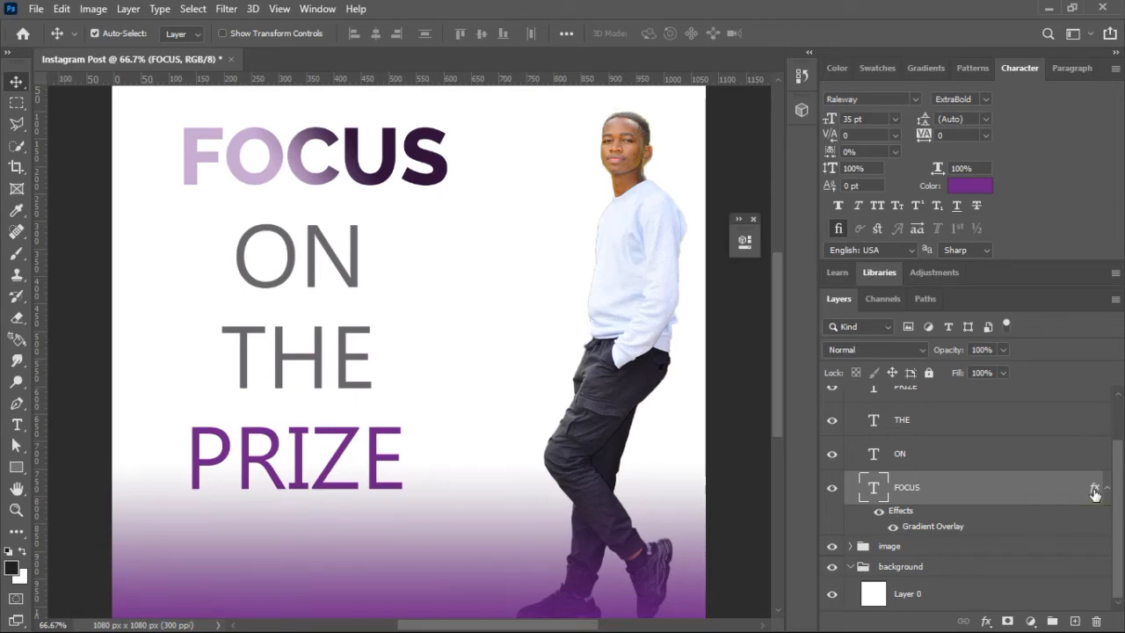
- Clear the layer style from the FOCUS text layer and undo the removal
{"action": "right_click", "coordinate": [1094, 493]}
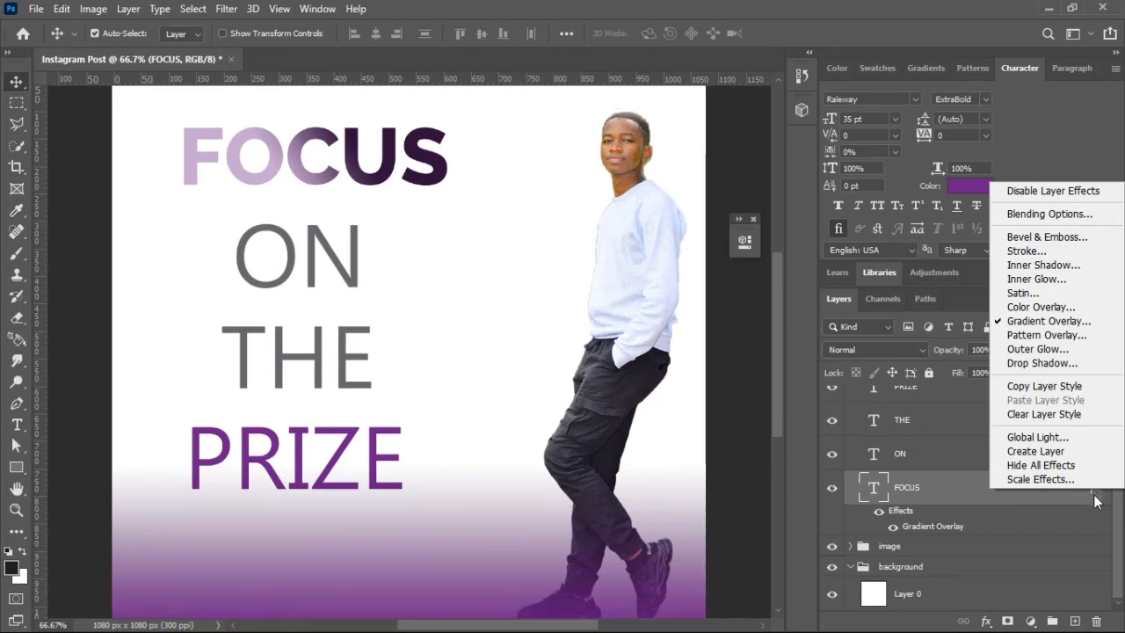
{"action": "left_click", "coordinate": [1094, 498]}
{"action": "right_click", "coordinate": [1095, 498]}
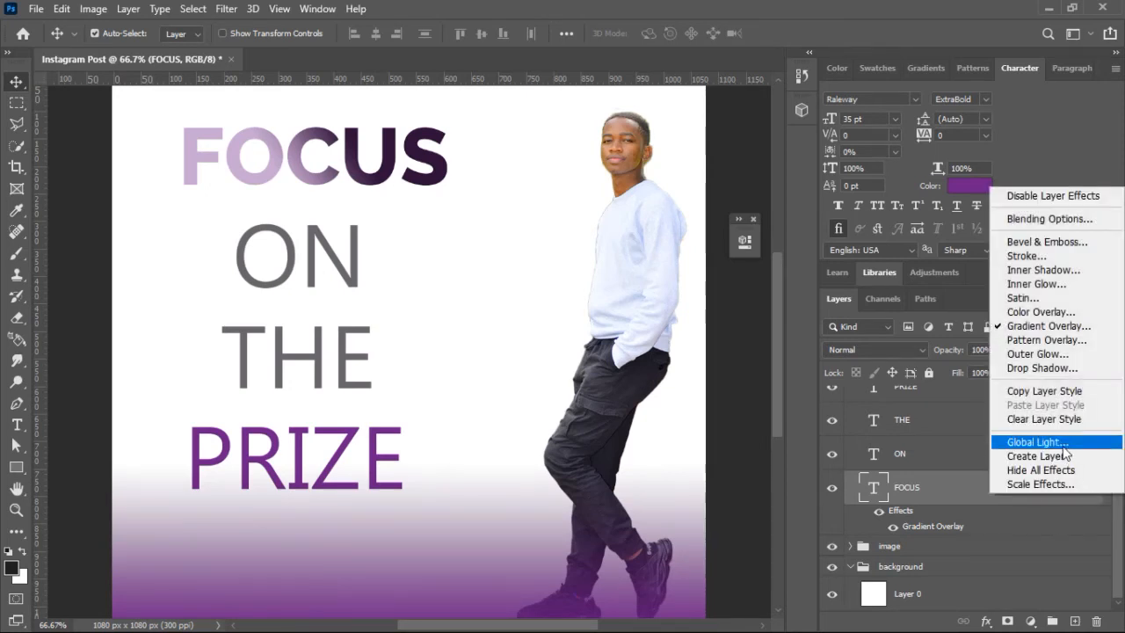
{"action": "left_click", "coordinate": [1062, 419]}
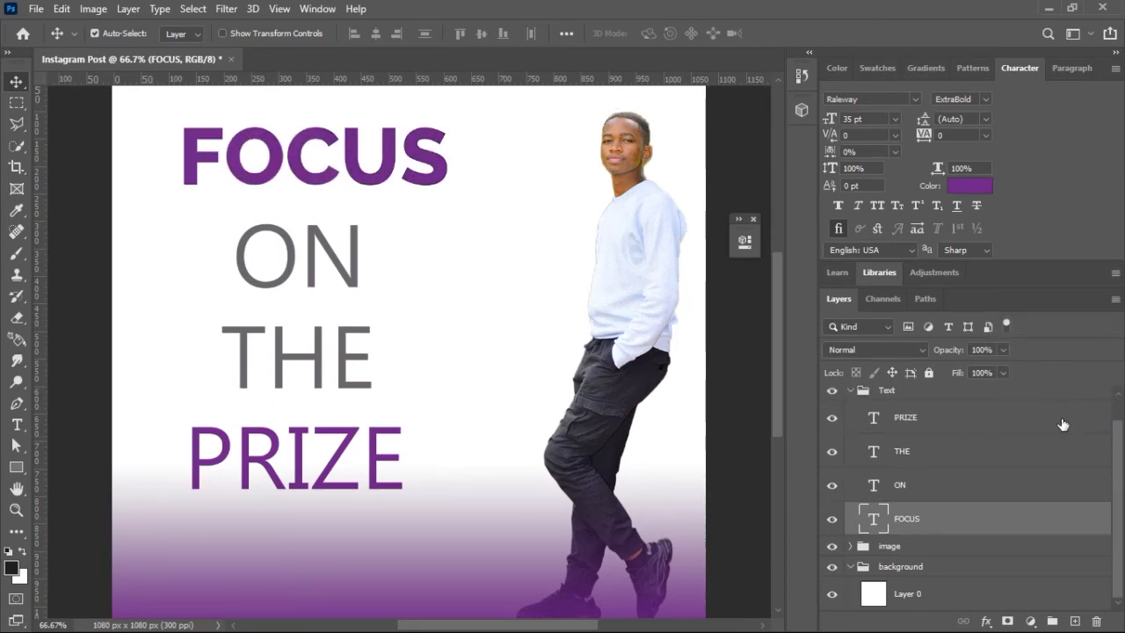
{"action": "key", "text": "ctrl+z"}
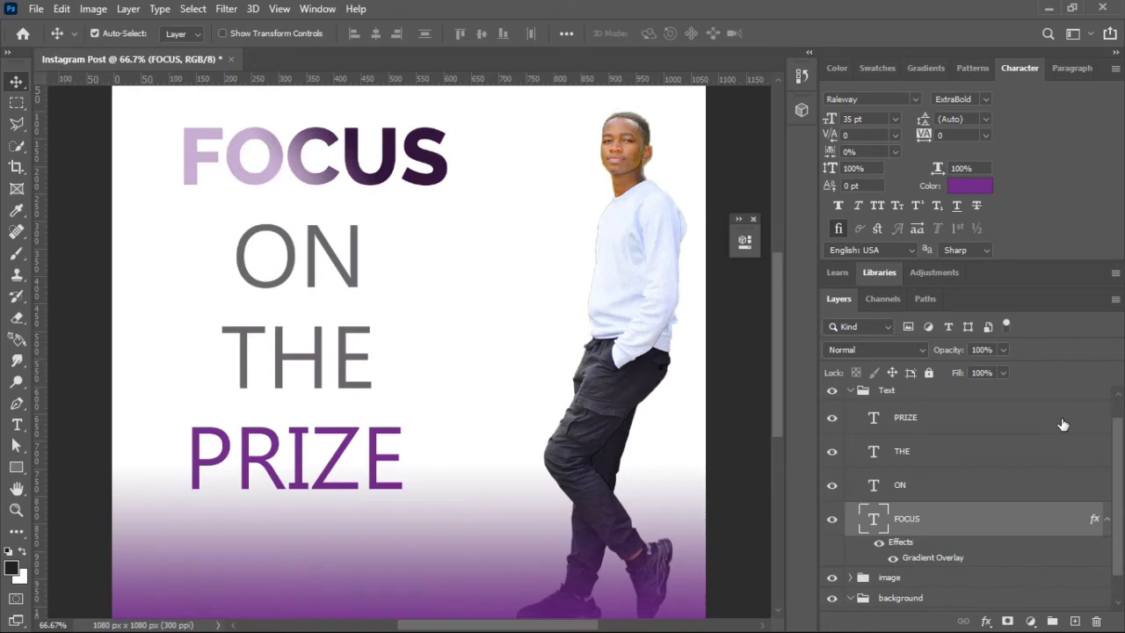
- Copy the layer style from the FOCUS text and paste it onto the PRIZE text layer
{"action": "right_click", "coordinate": [1094, 522]}
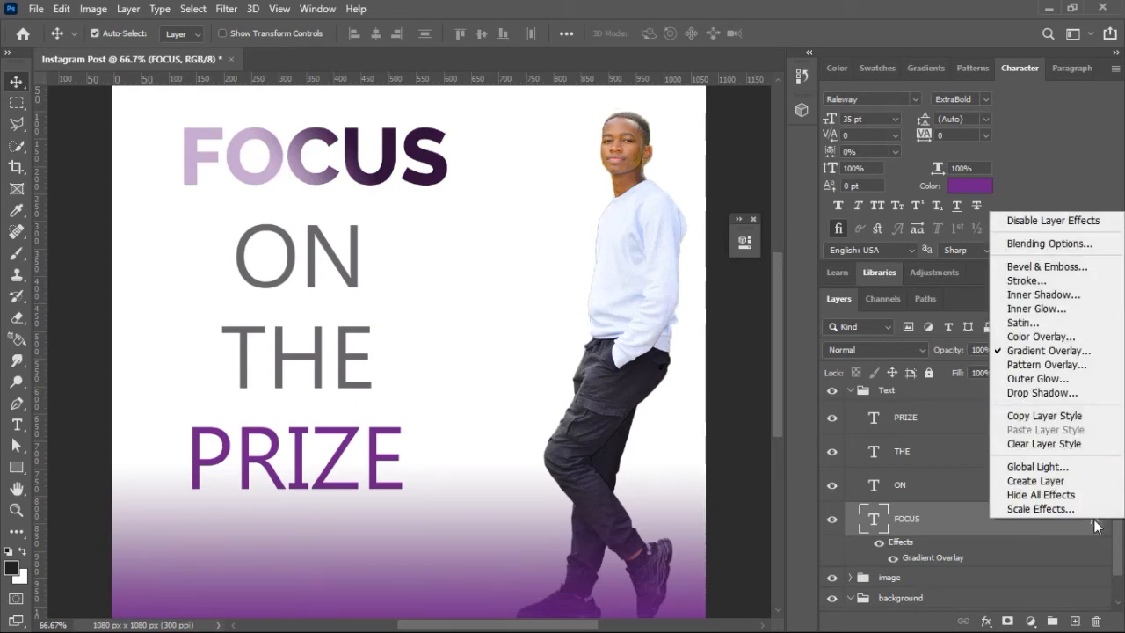
{"action": "left_click", "coordinate": [1060, 418]}
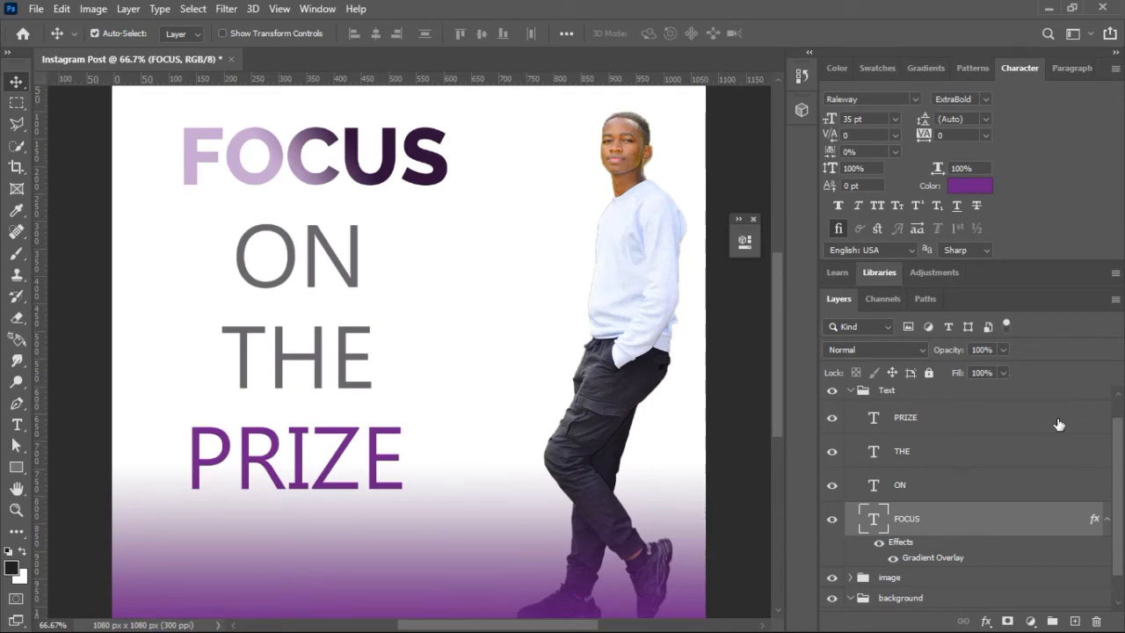
{"action": "left_click", "coordinate": [373, 437]}
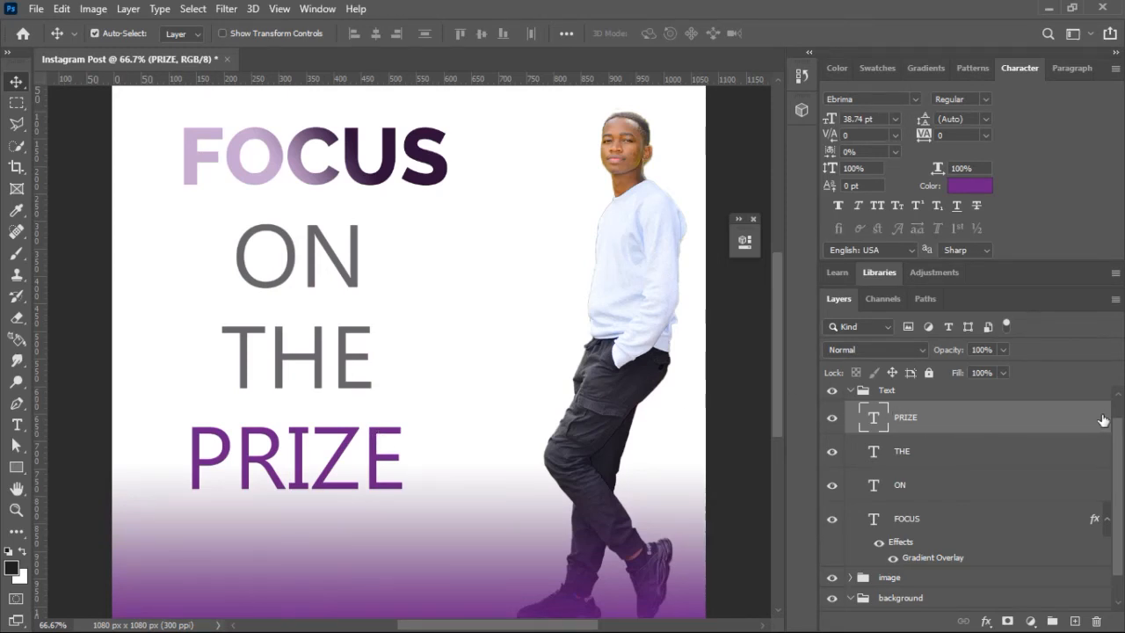
{"action": "right_click", "coordinate": [1026, 420]}
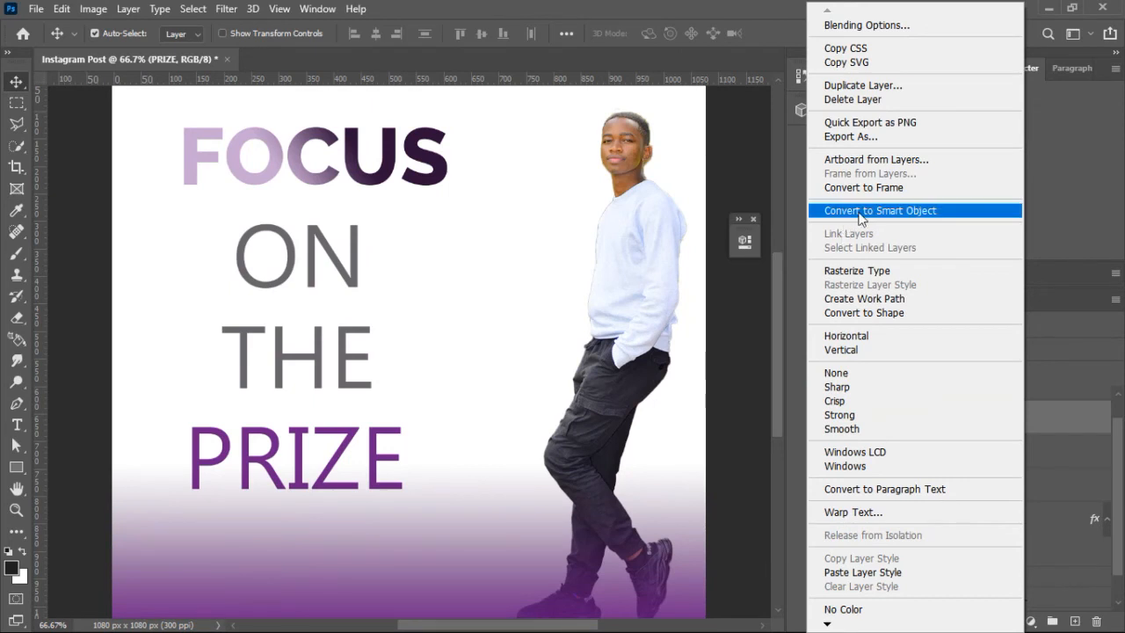
{"action": "left_click", "coordinate": [920, 576]}
{"action": "key", "text": "ctrl+minus"}
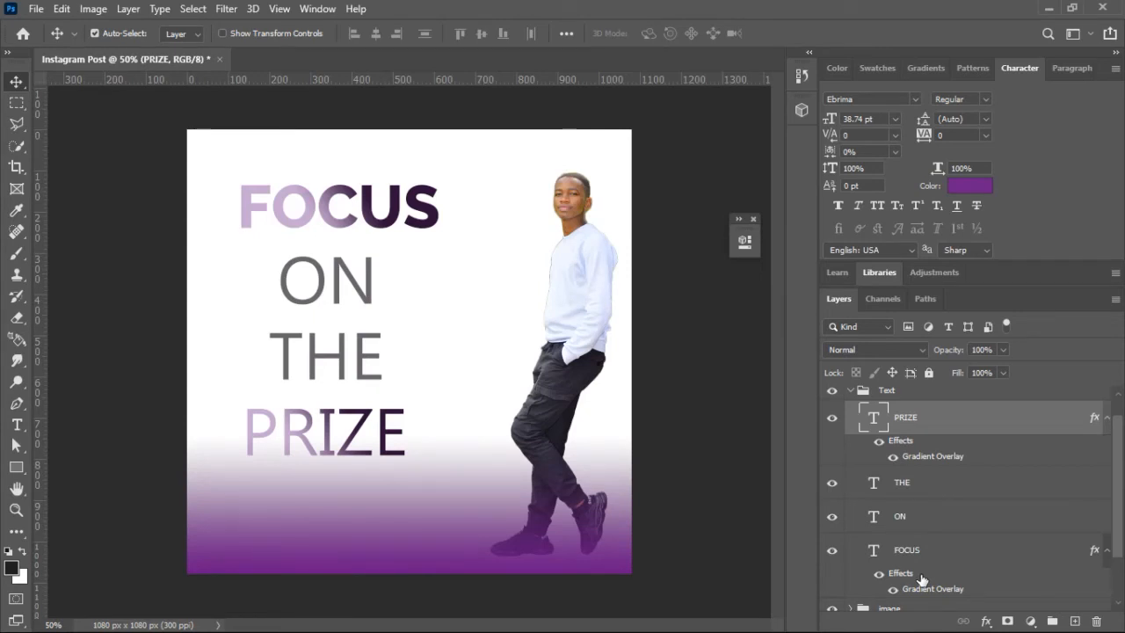
- Open the layer style settings of Layer 0 in the background group and enable a Color Overlay
{"action": "scroll", "coordinate": [922, 579], "scroll_direction": "down", "scroll_amount": 2}
{"action": "left_click", "coordinate": [875, 597]}
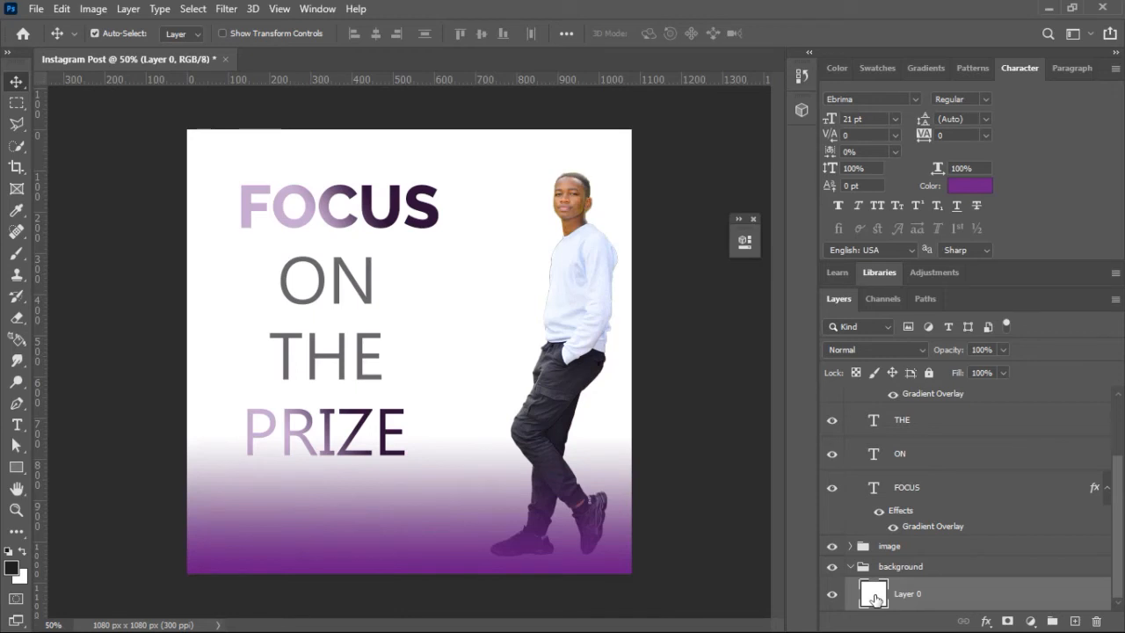
{"action": "double_click", "coordinate": [875, 597]}
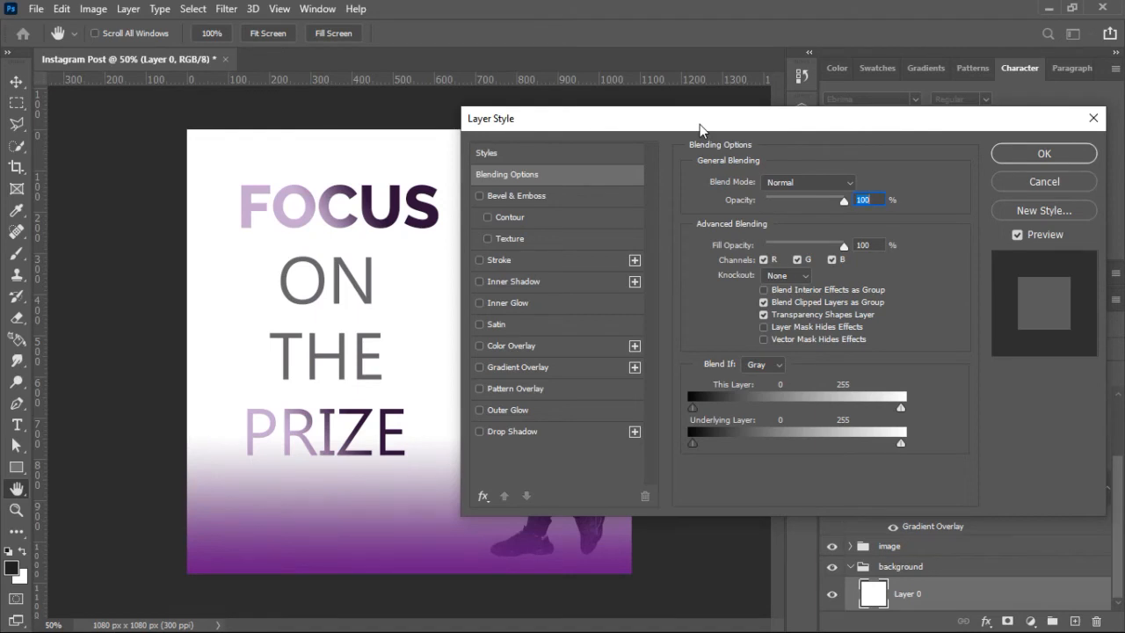
{"action": "left_click", "coordinate": [480, 347]}
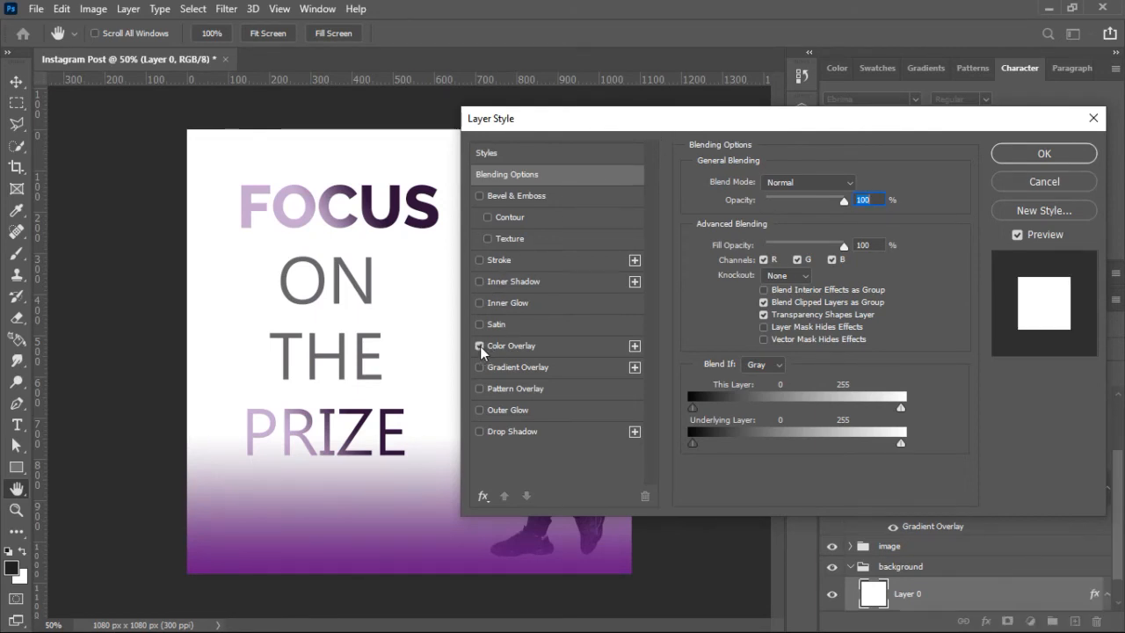
{"action": "left_click", "coordinate": [531, 346]}
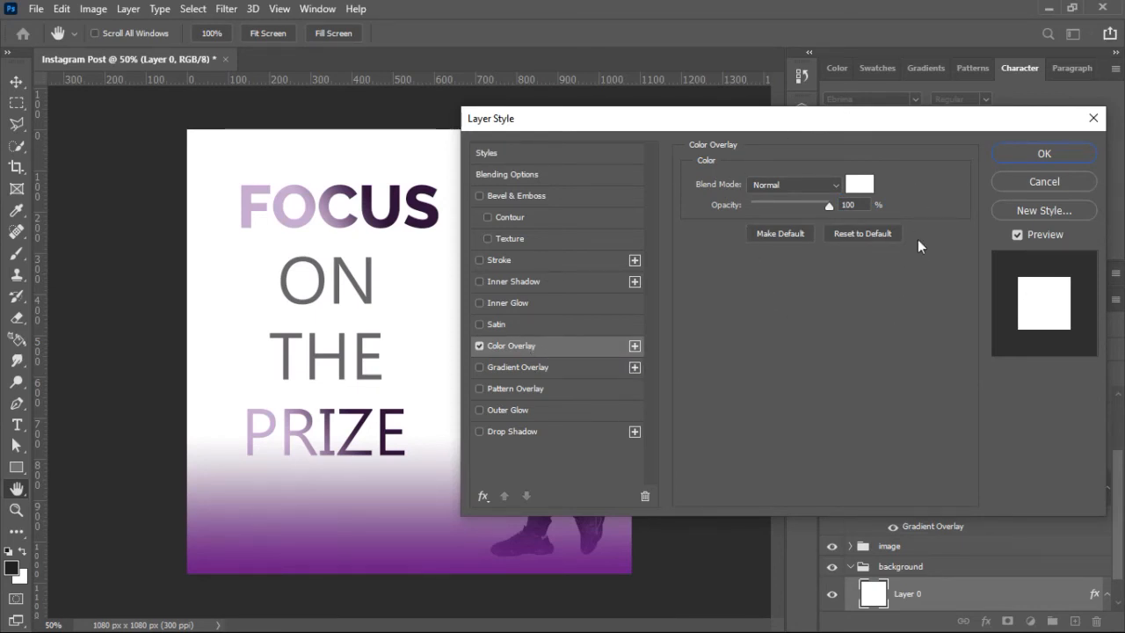
{"action": "left_click", "coordinate": [860, 186]}
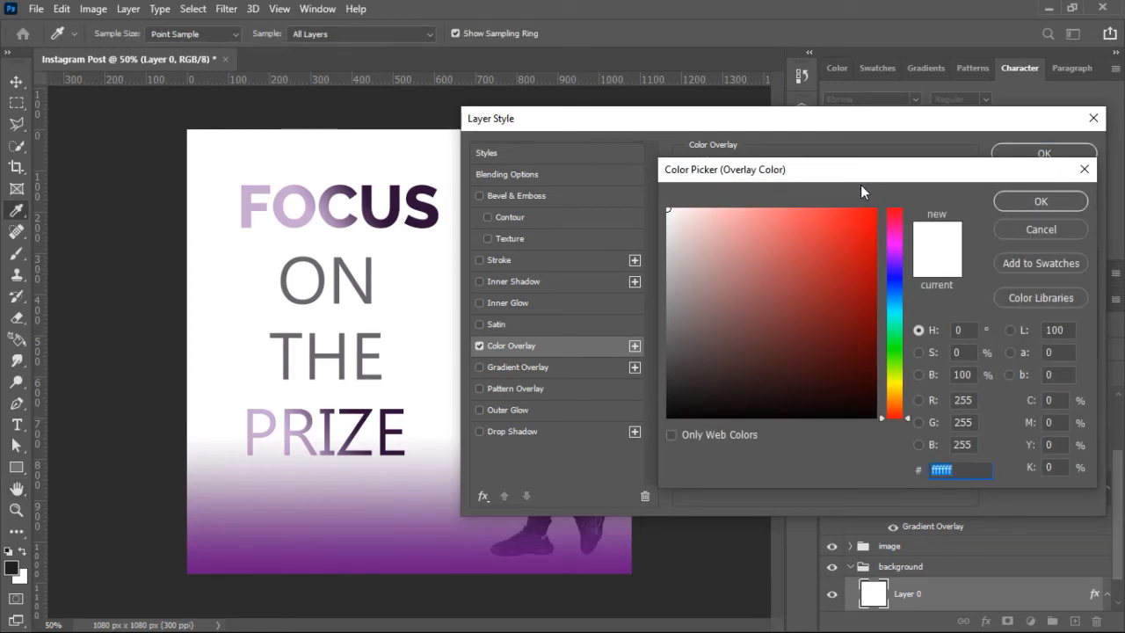
{"action": "type", "text": "fd0b0b"}
{"action": "mouse_move", "coordinate": [867, 235]}
{"action": "left_mouse_down"}
{"action": "mouse_move", "coordinate": [843, 382]}
{"action": "mouse_move", "coordinate": [868, 409]}
{"action": "left_mouse_up"}
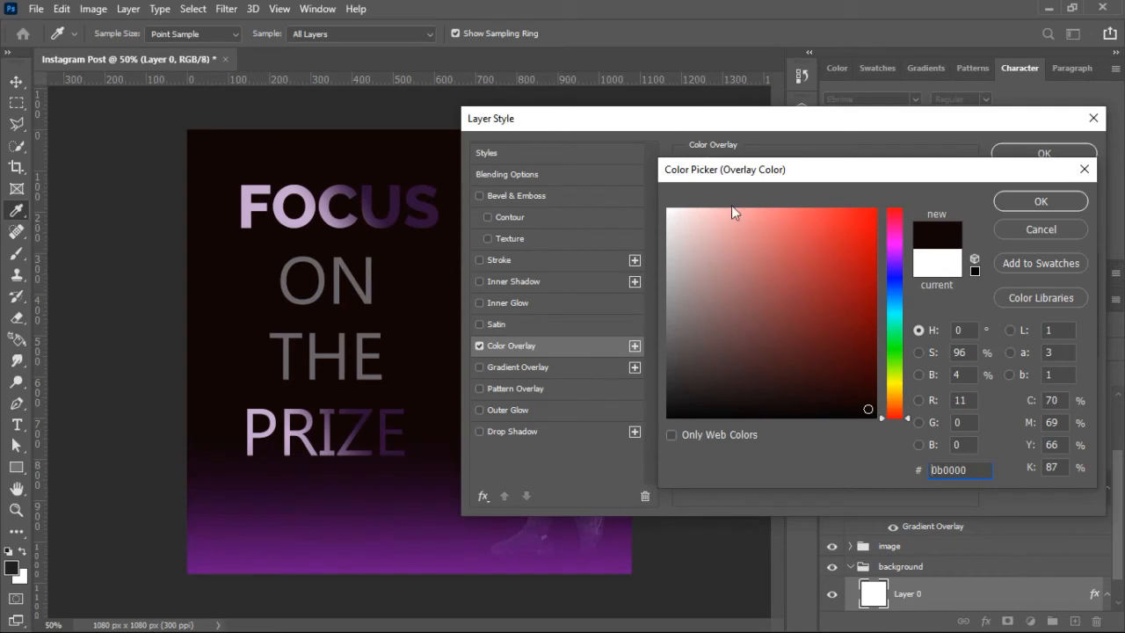
{"action": "left_click", "coordinate": [1043, 230]}
- Change the background's overlay color to dark navy 0e1526, keeping the artwork in view
{"action": "left_click_drag", "start_coordinate": [582, 123], "coordinate": [616, 251]}
{"action": "key", "text": "ctrl+minus"}
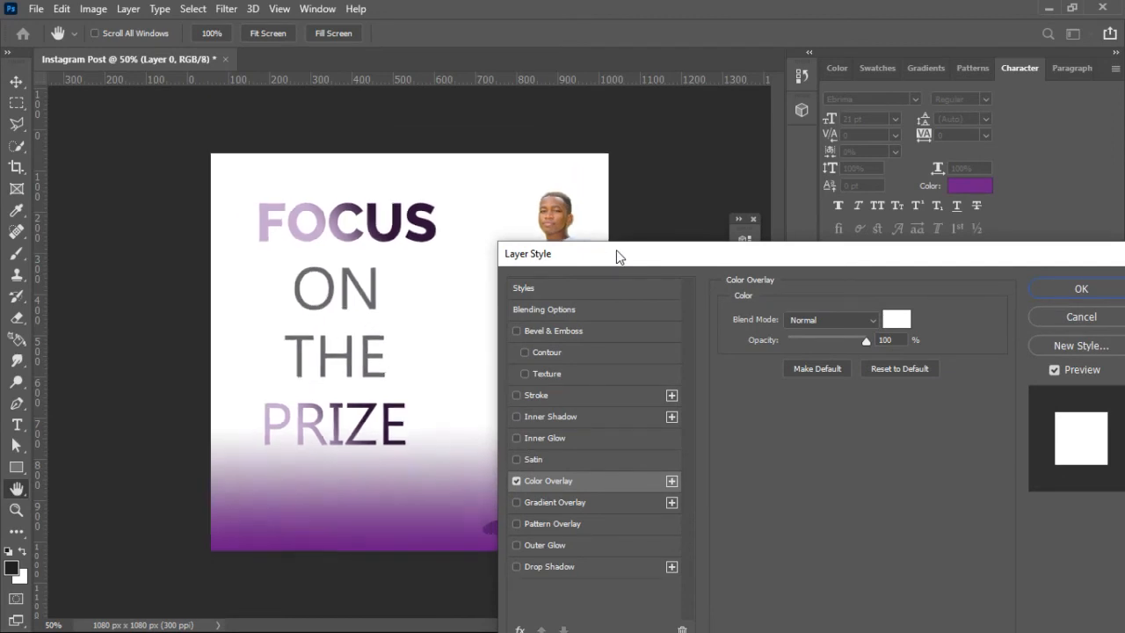
{"action": "left_click_drag", "start_coordinate": [668, 252], "coordinate": [722, 109]}
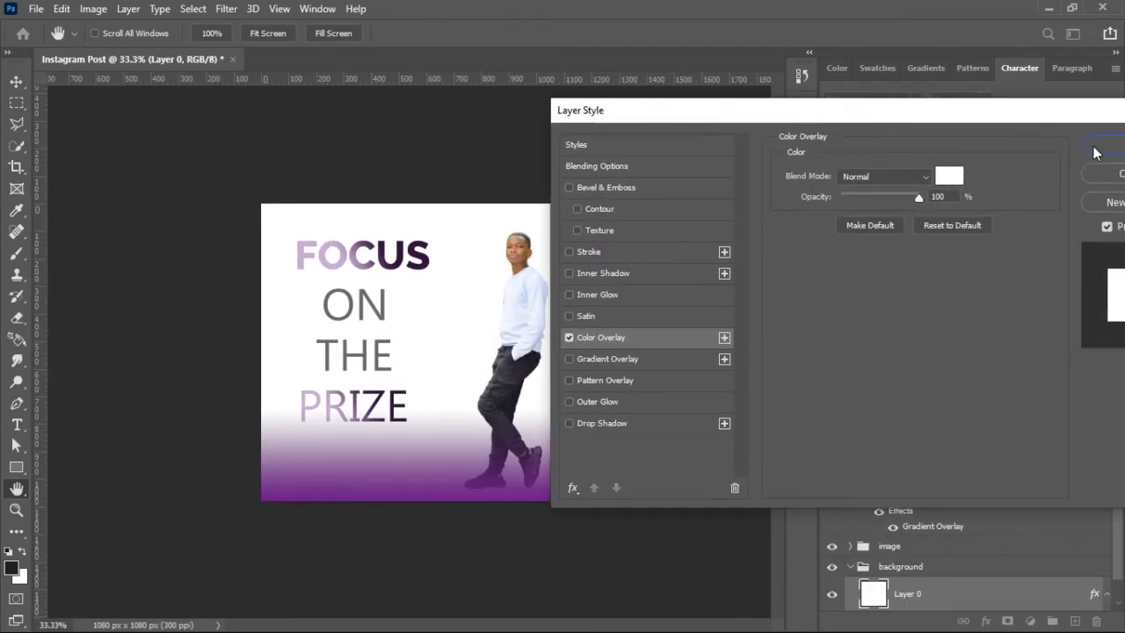
{"action": "left_click", "coordinate": [948, 179]}
{"action": "left_click_drag", "start_coordinate": [851, 266], "coordinate": [855, 294]}
{"action": "left_click", "coordinate": [893, 290]}
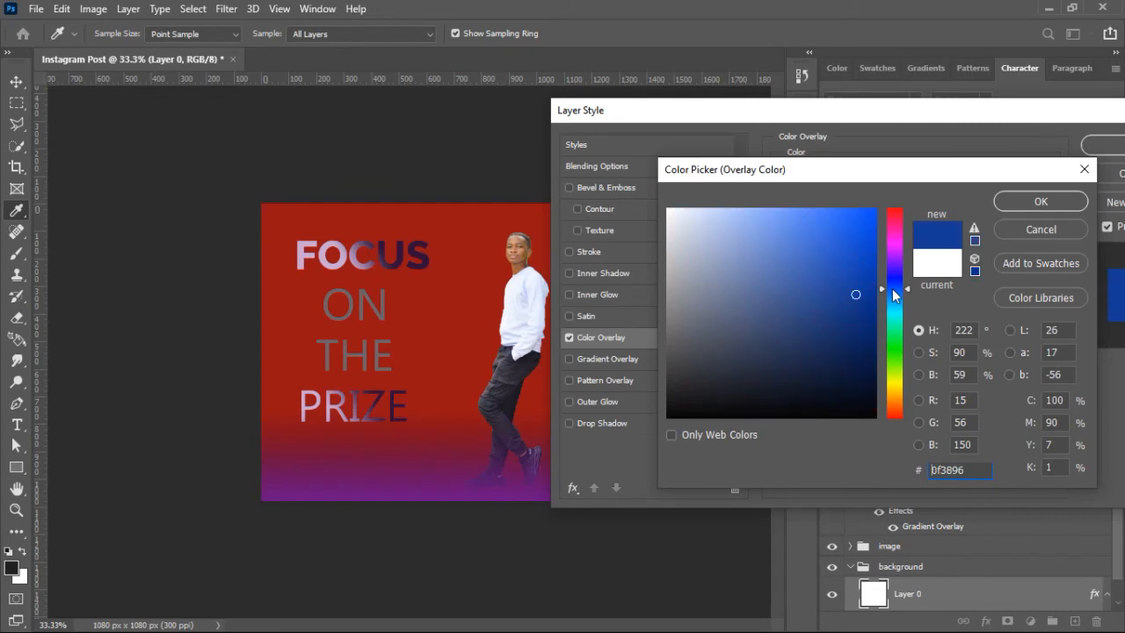
{"action": "left_click_drag", "start_coordinate": [867, 282], "coordinate": [798, 387]}
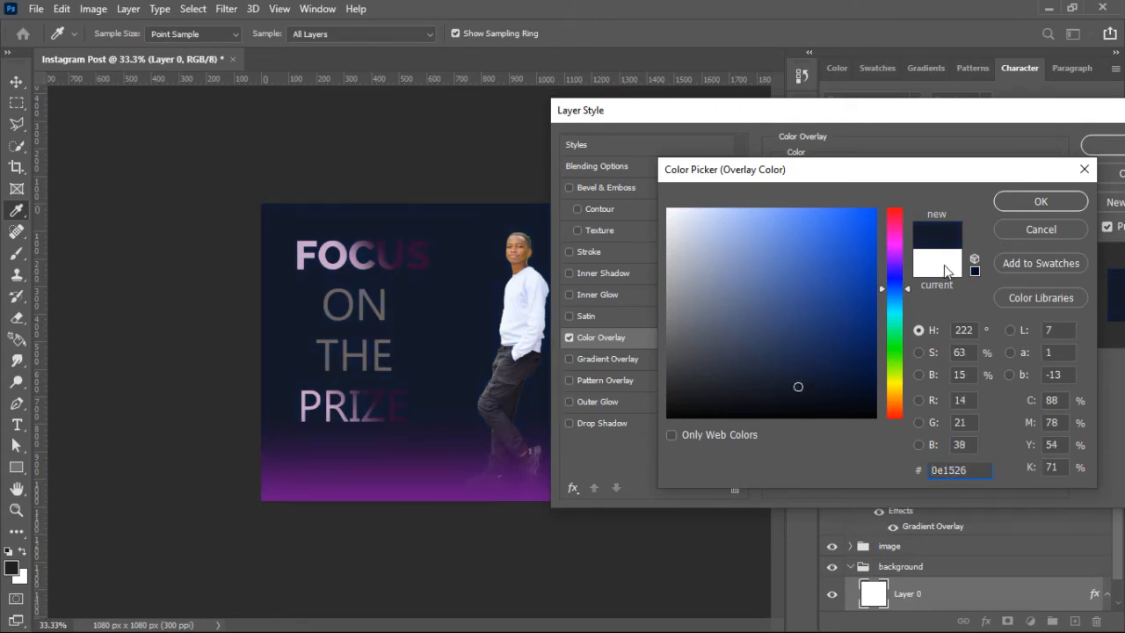
- Shift the overlay hue to 186°, pick the dark grey 2f3435, and apply the layer style to Layer 0
{"action": "left_click", "coordinate": [889, 310]}
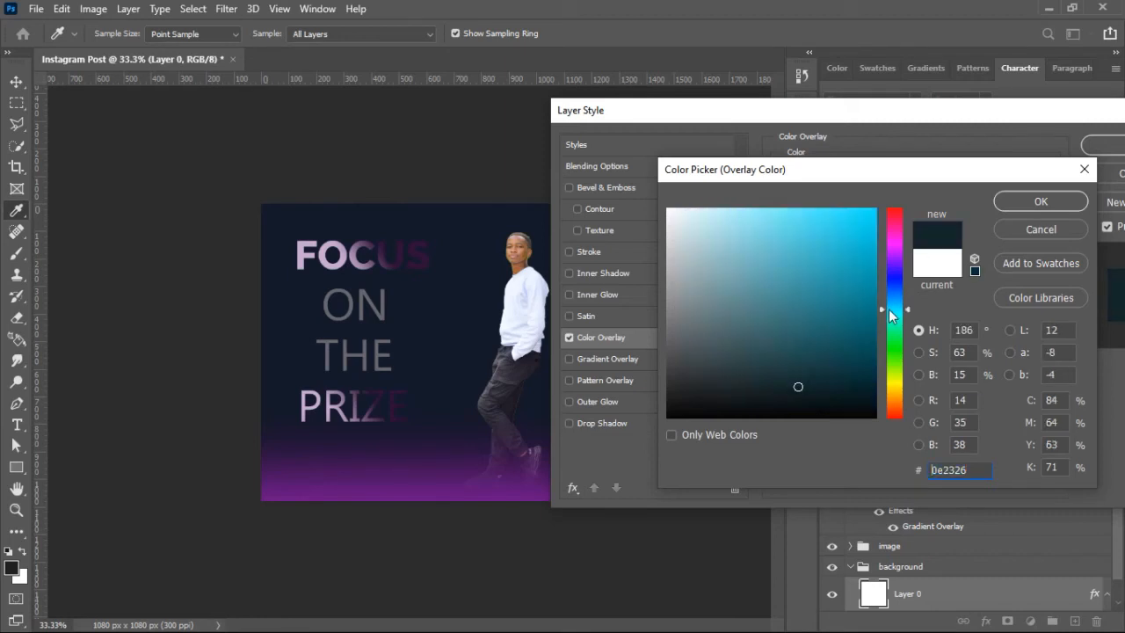
{"action": "mouse_move", "coordinate": [870, 293]}
{"action": "left_mouse_down"}
{"action": "mouse_move", "coordinate": [872, 257]}
{"action": "mouse_move", "coordinate": [861, 377]}
{"action": "mouse_move", "coordinate": [832, 382]}
{"action": "mouse_move", "coordinate": [803, 328]}
{"action": "mouse_move", "coordinate": [716, 351]}
{"action": "mouse_move", "coordinate": [706, 370]}
{"action": "mouse_move", "coordinate": [685, 345]}
{"action": "mouse_move", "coordinate": [695, 384]}
{"action": "left_mouse_up"}
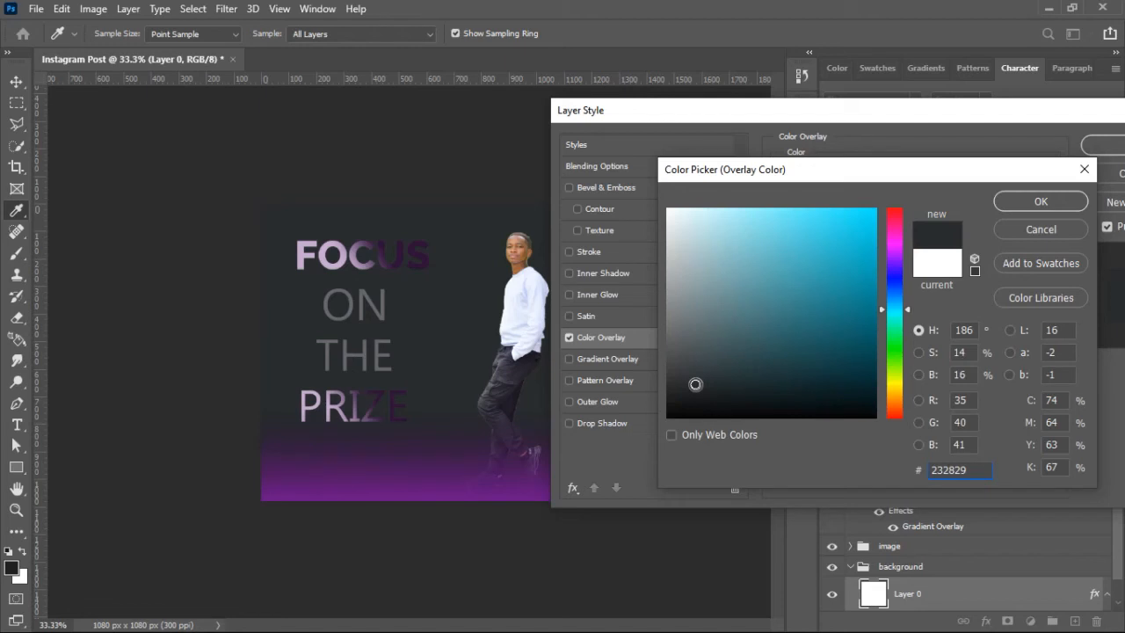
{"action": "left_click_drag", "start_coordinate": [695, 384], "coordinate": [690, 374]}
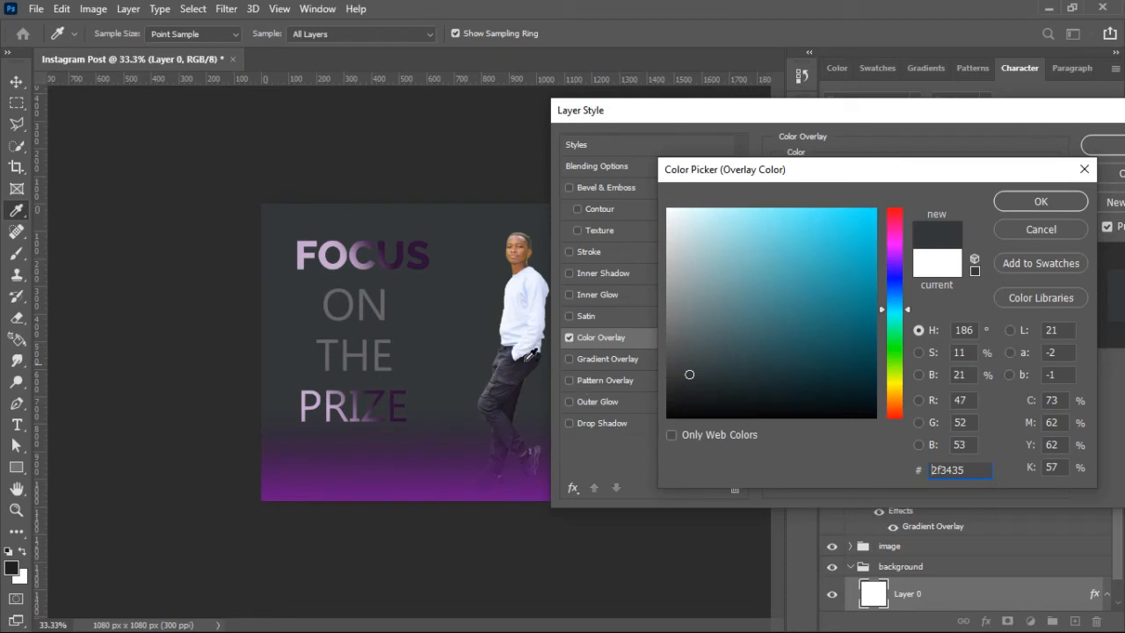
{"action": "left_click", "coordinate": [1032, 208]}
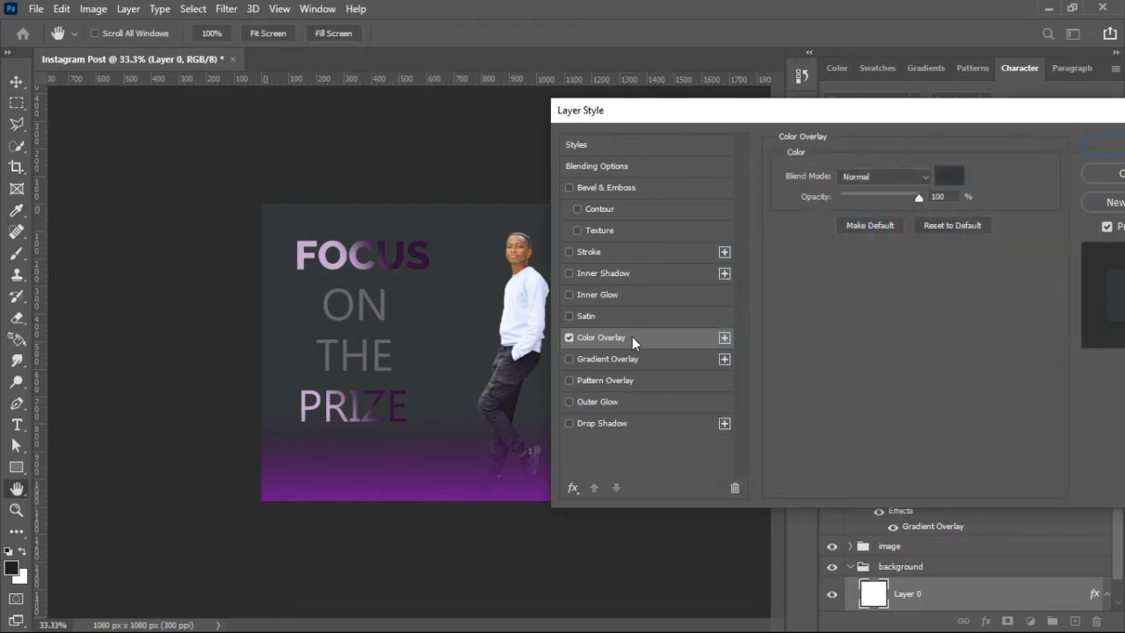
{"action": "left_click_drag", "start_coordinate": [1099, 111], "coordinate": [977, 118]}
{"action": "left_click", "coordinate": [1016, 160]}
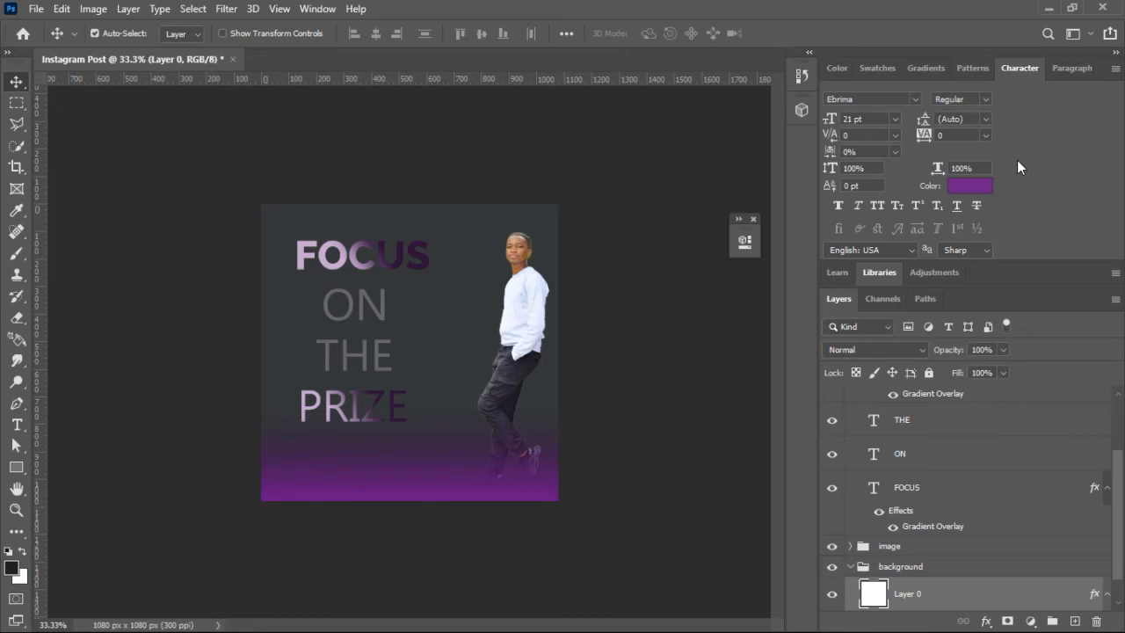
- Center-align the text of the ON and THE layers
{"action": "left_click", "coordinate": [384, 322]}
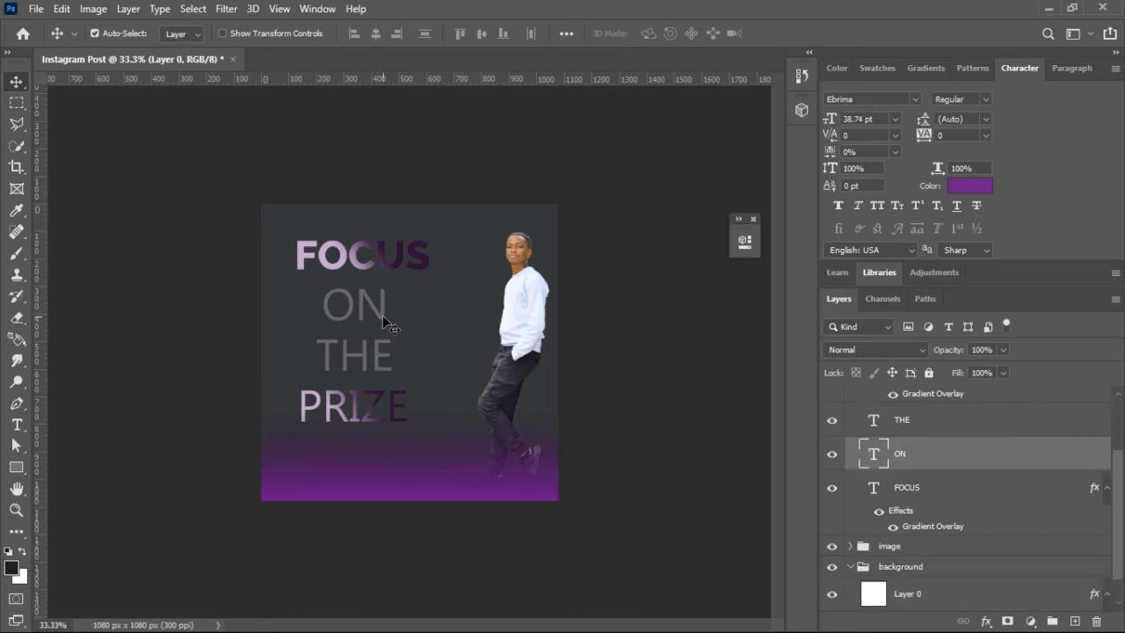
{"action": "double_click", "coordinate": [384, 321]}
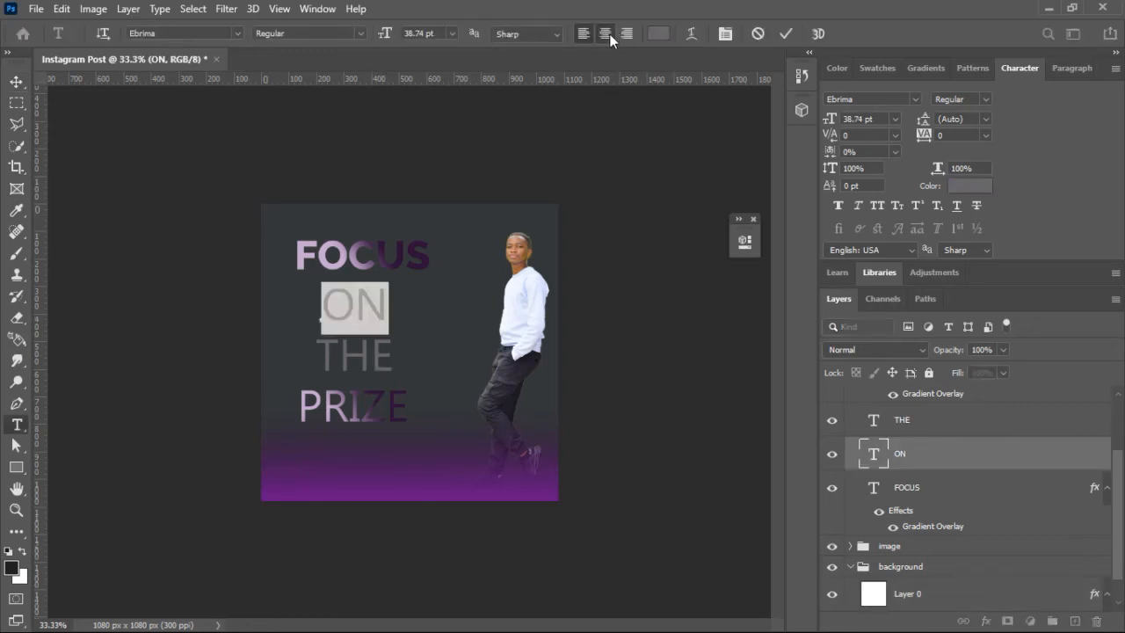
{"action": "left_click", "coordinate": [607, 33]}
{"action": "left_click", "coordinate": [785, 32]}
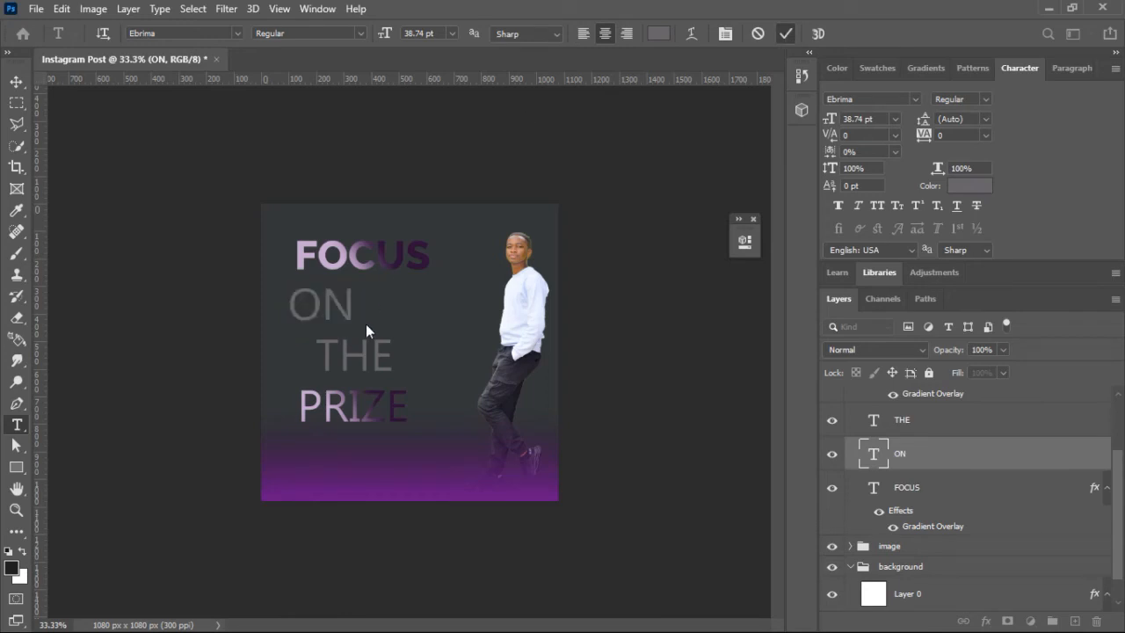
{"action": "left_click", "coordinate": [361, 356], "text": "ctrl"}
{"action": "double_click", "coordinate": [356, 356]}
{"action": "left_click", "coordinate": [606, 35]}
{"action": "left_click", "coordinate": [787, 34]}
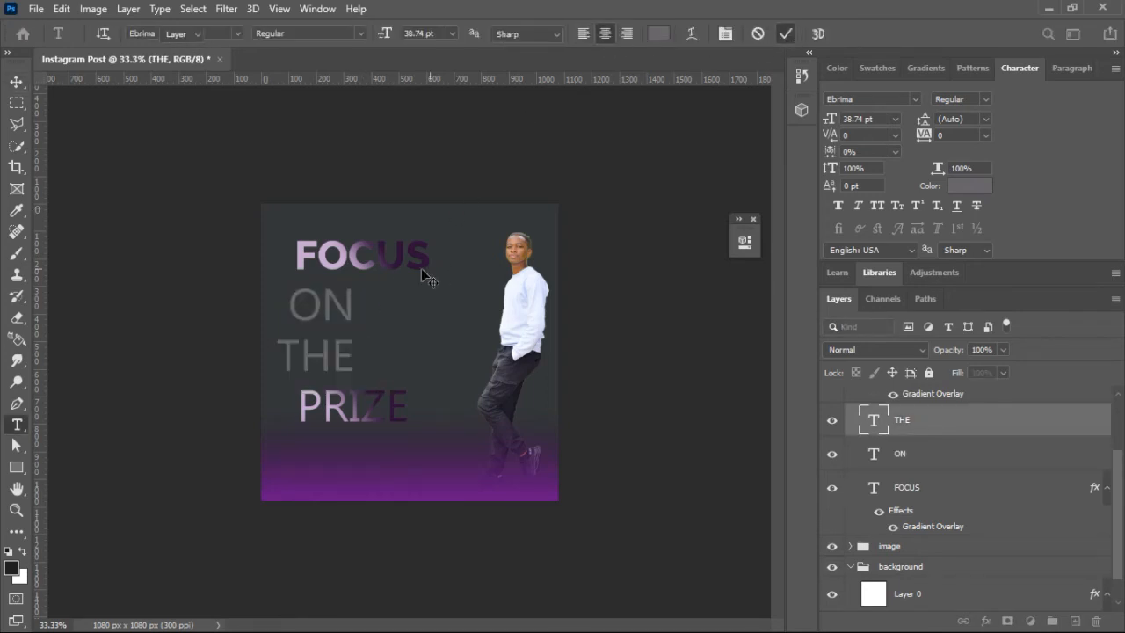
- Move the ON and THE texts back to the middle of the text column, between FOCUS and PRIZE
{"action": "left_click", "coordinate": [362, 322], "text": "ctrl"}
{"action": "left_click_drag", "start_coordinate": [362, 324], "coordinate": [388, 323]}
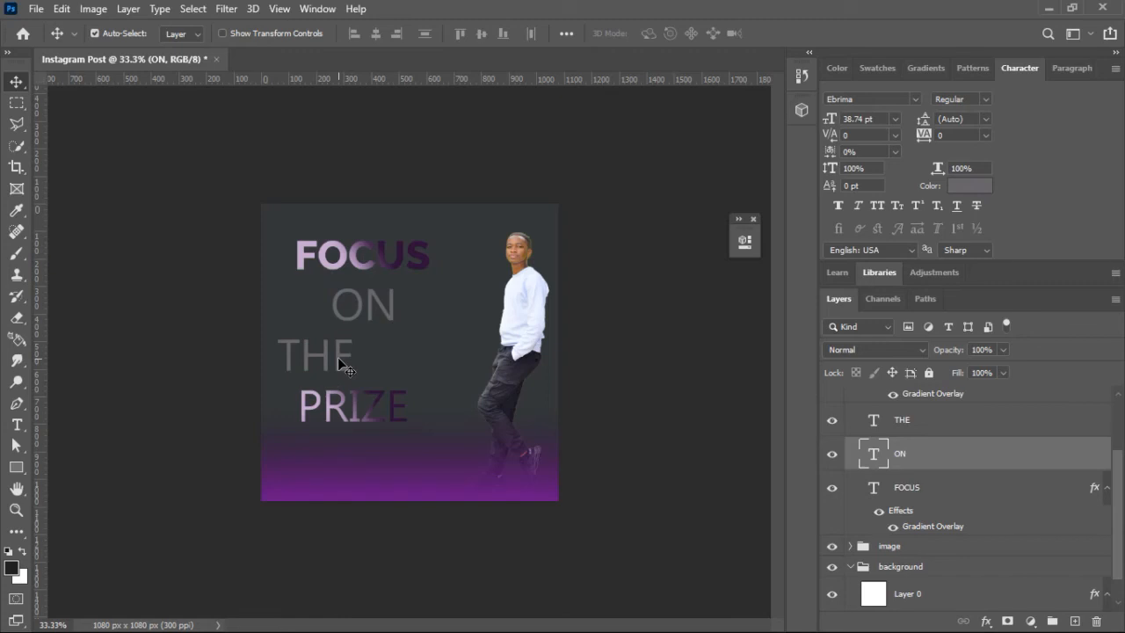
{"action": "left_click_drag", "start_coordinate": [337, 357], "coordinate": [390, 364]}
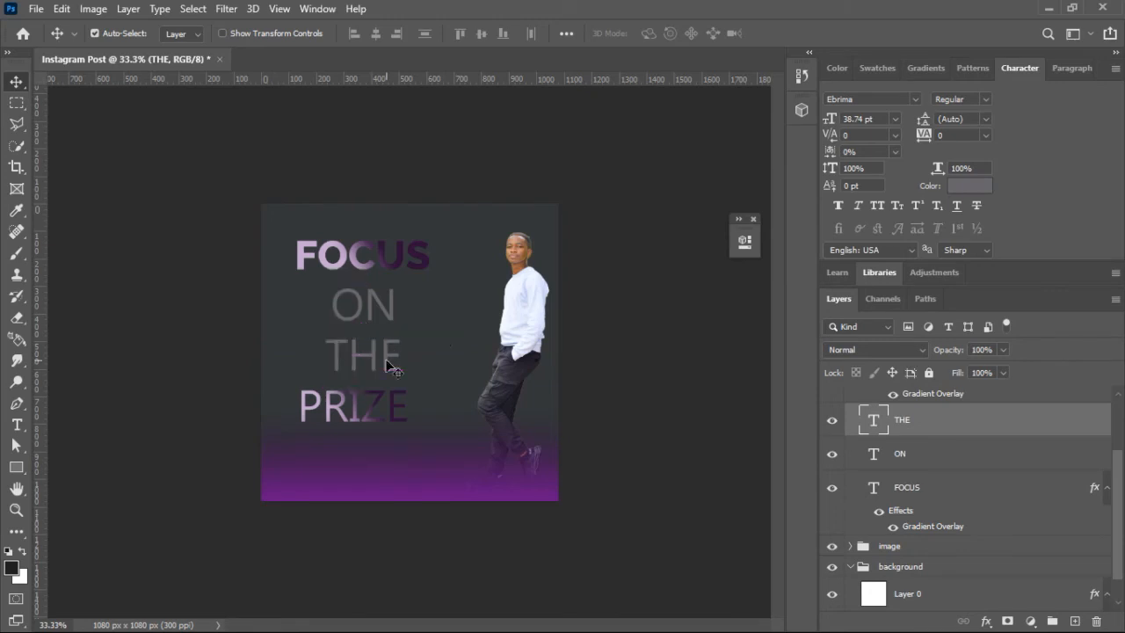
- Undo the accidental shifts of the background and fully lock Layer 0
{"action": "left_click_drag", "start_coordinate": [390, 320], "coordinate": [382, 320]}
{"action": "key", "text": "ctrl+z"}
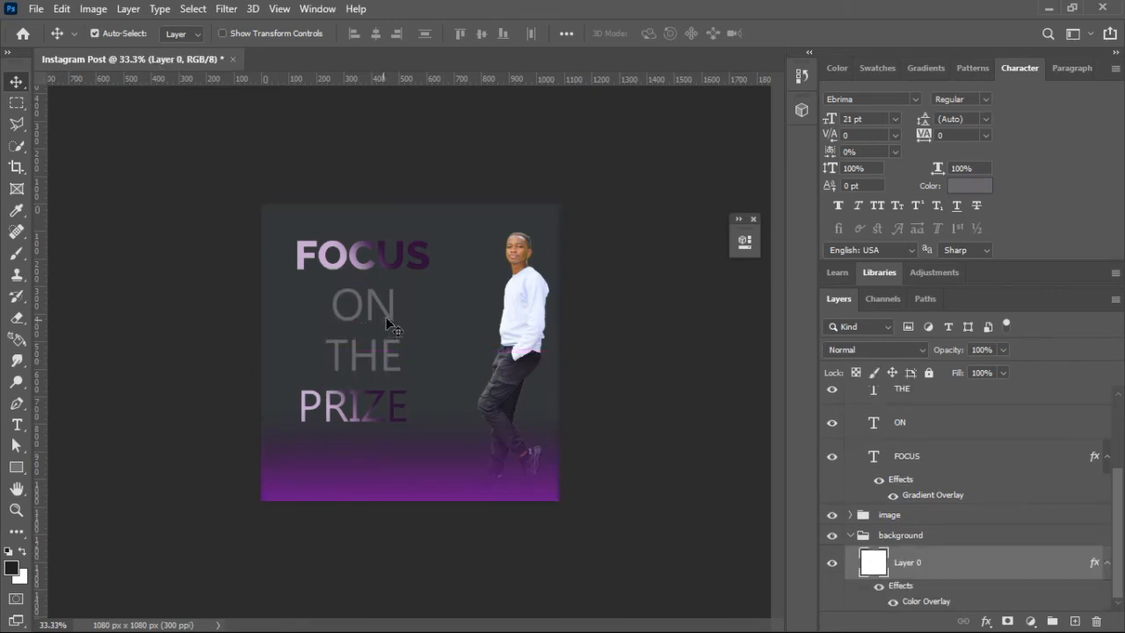
{"action": "left_click", "coordinate": [391, 314]}
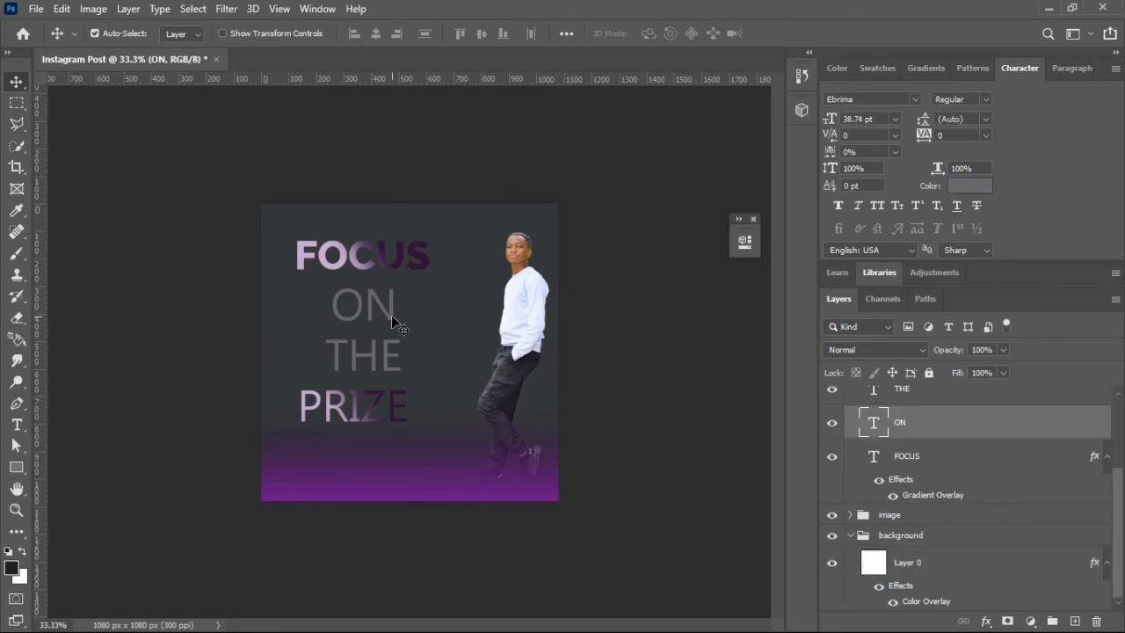
{"action": "left_click_drag", "start_coordinate": [442, 324], "coordinate": [430, 324]}
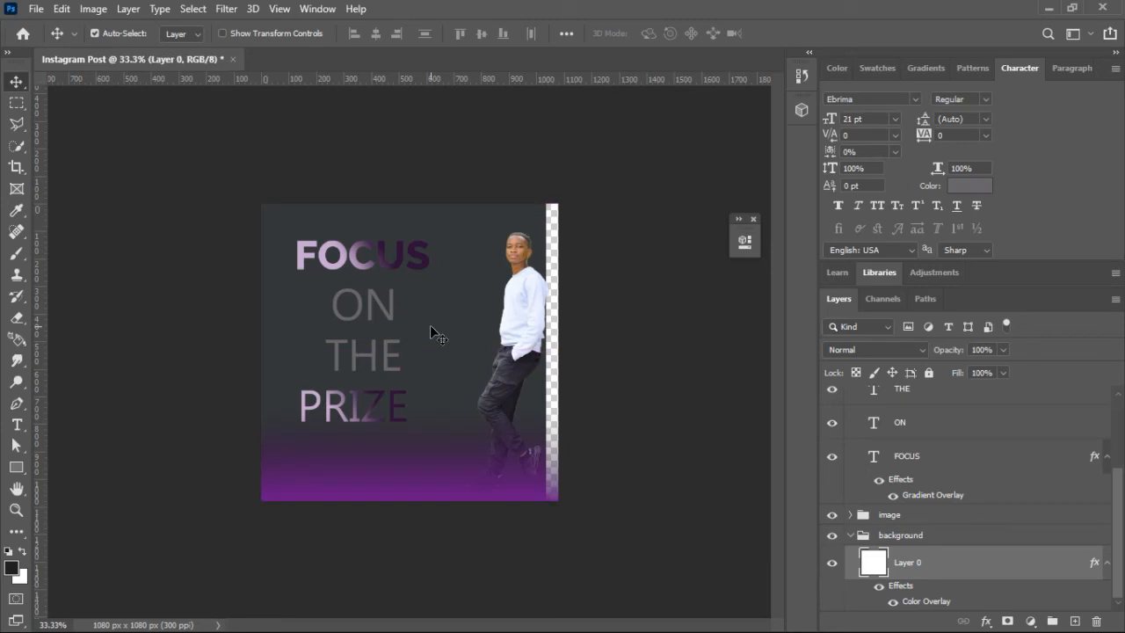
{"action": "key", "text": "ctrl+z"}
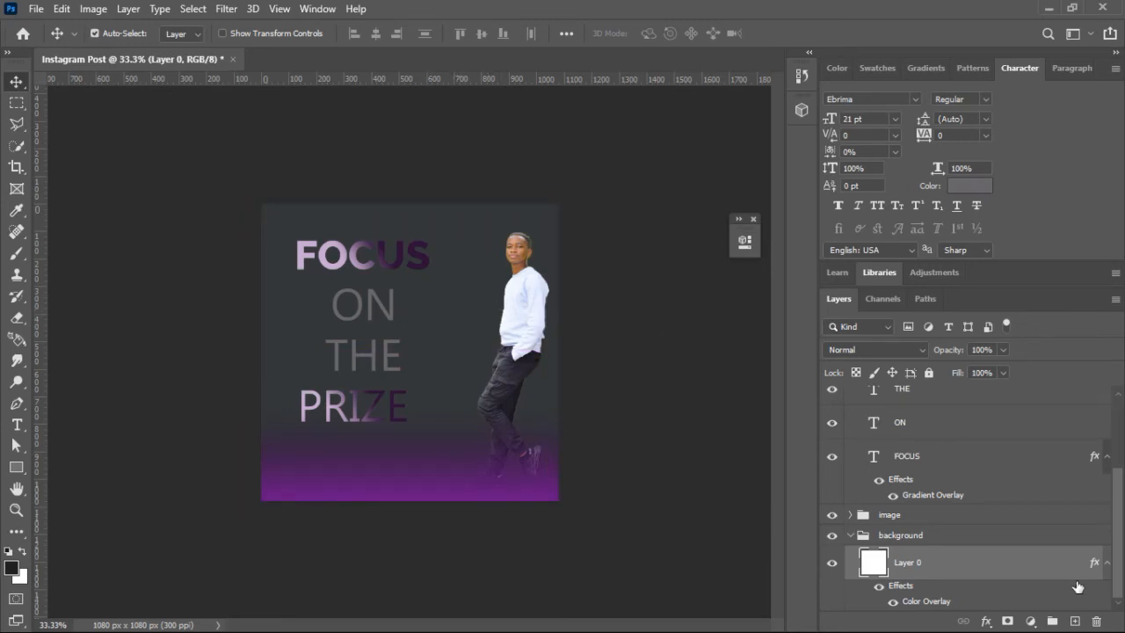
{"action": "left_click", "coordinate": [929, 373]}
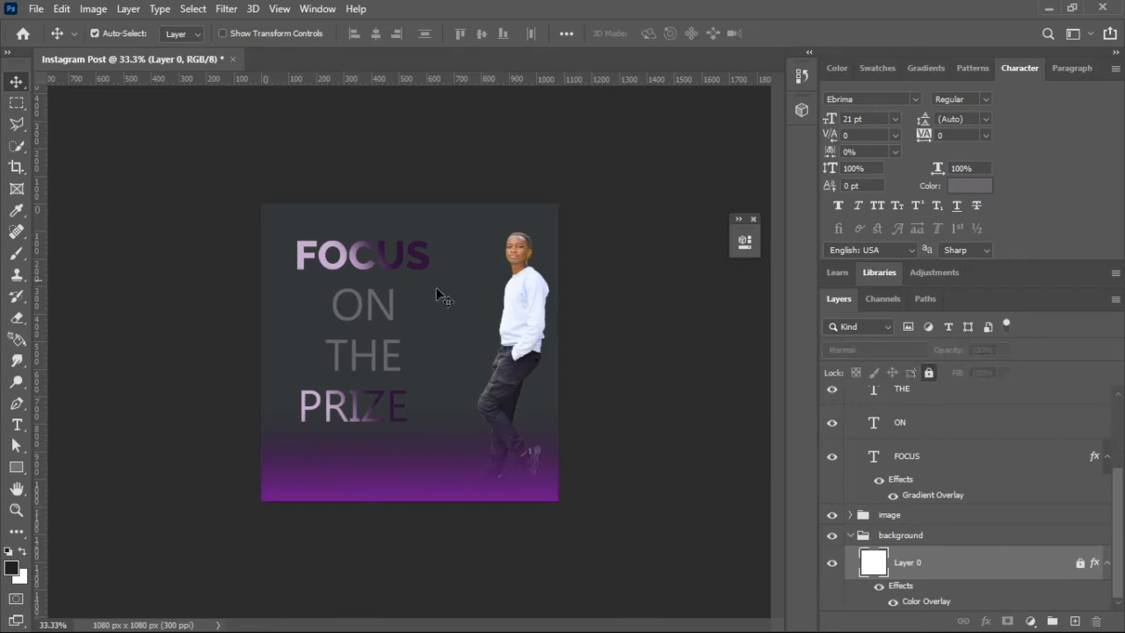
- Scale the man's image on Layer 1 up to about 162% and position it along the canvas's right side, beside the text
{"action": "mouse_move", "coordinate": [439, 331]}
{"action": "left_mouse_down"}
{"action": "mouse_move", "coordinate": [488, 305]}
{"action": "mouse_move", "coordinate": [452, 318]}
{"action": "left_mouse_up"}
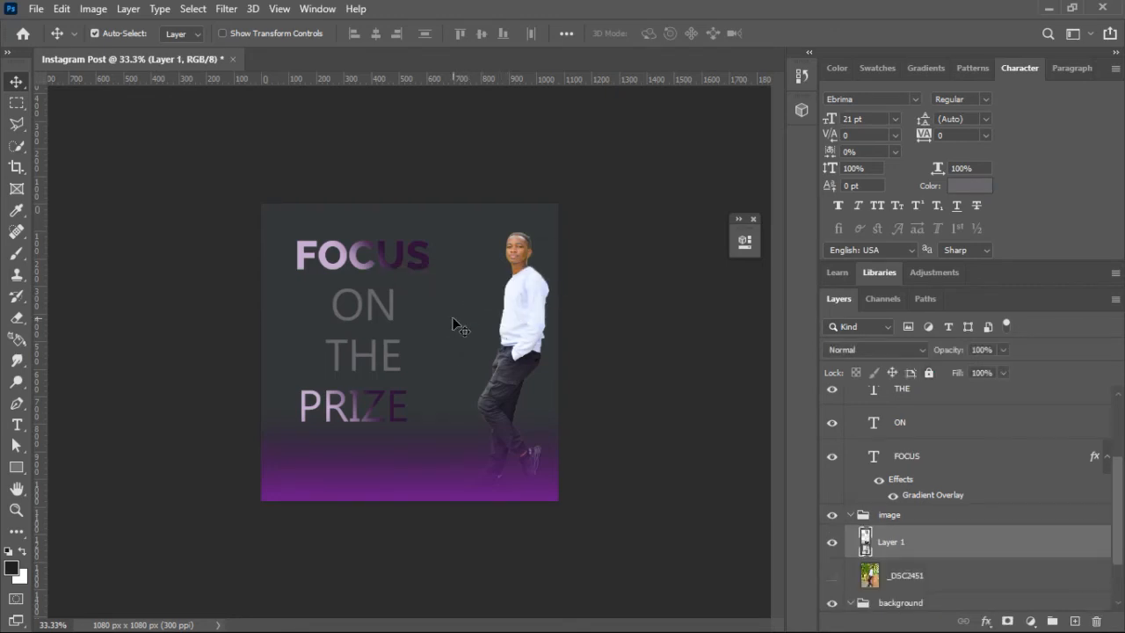
{"action": "key", "text": "ctrl+plus"}
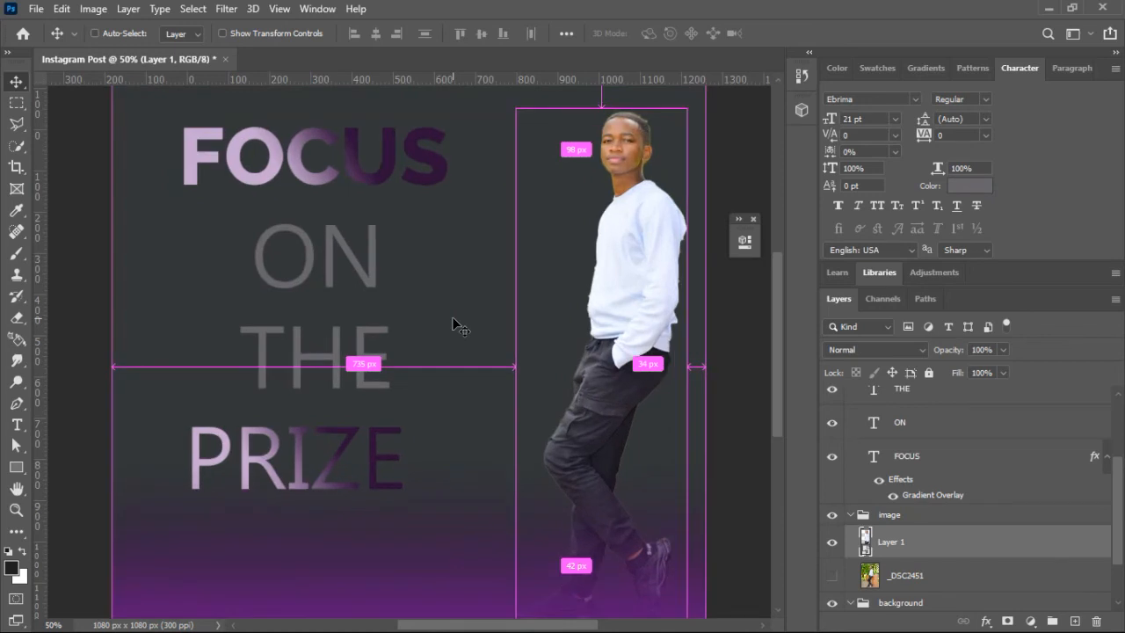
{"action": "key", "text": "ctrl+minus"}
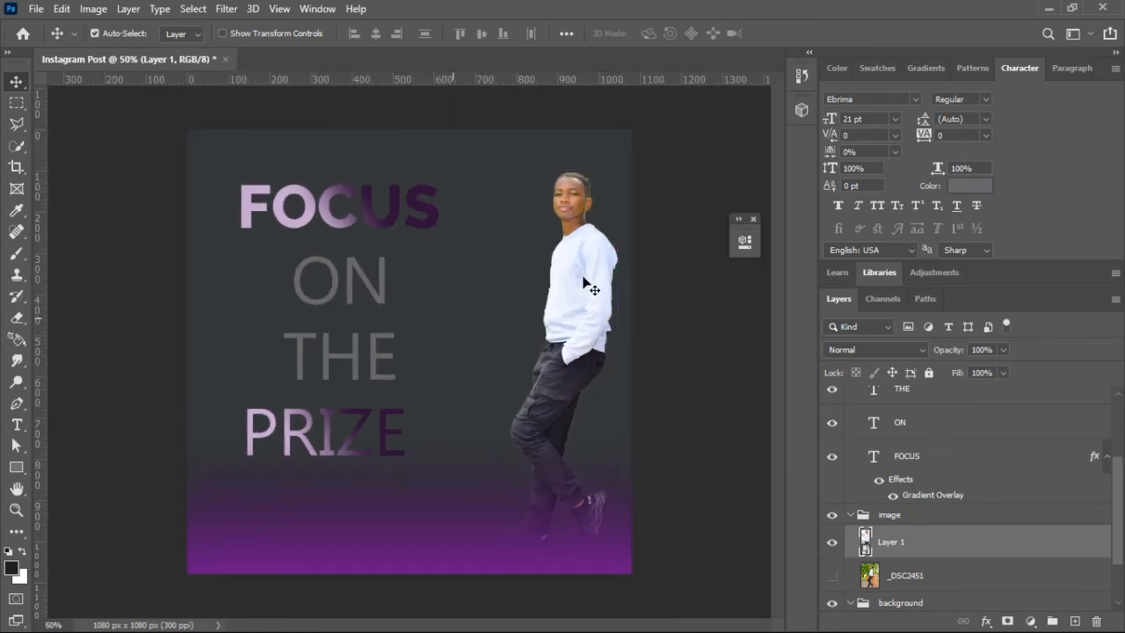
{"action": "key", "text": "ctrl+t"}
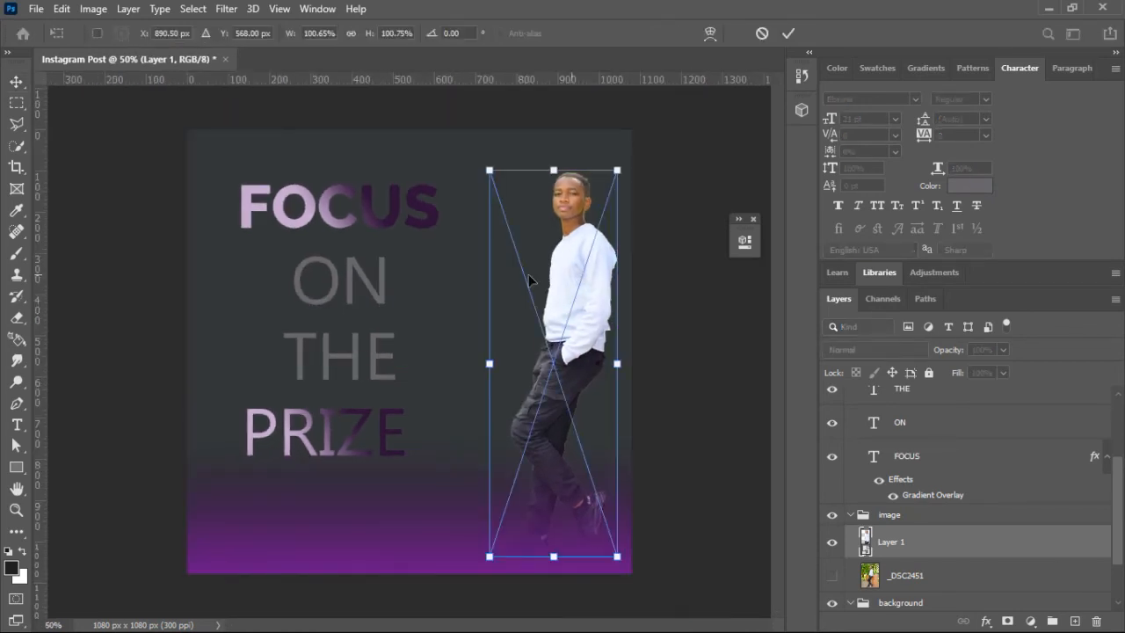
{"action": "left_click_drag", "start_coordinate": [490, 169], "coordinate": [290, 44]}
{"action": "left_click_drag", "start_coordinate": [603, 196], "coordinate": [610, 397]}
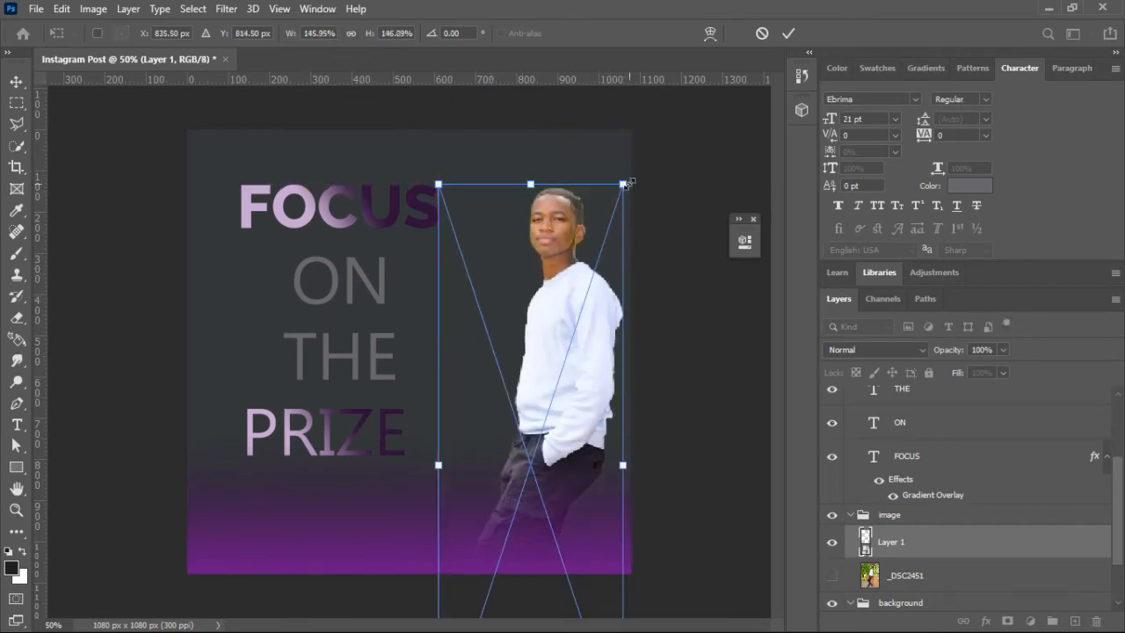
{"action": "left_click_drag", "start_coordinate": [627, 182], "coordinate": [658, 118]}
{"action": "mouse_move", "coordinate": [562, 280]}
{"action": "left_mouse_down"}
{"action": "mouse_move", "coordinate": [533, 286]}
{"action": "mouse_move", "coordinate": [542, 281]}
{"action": "left_mouse_up"}
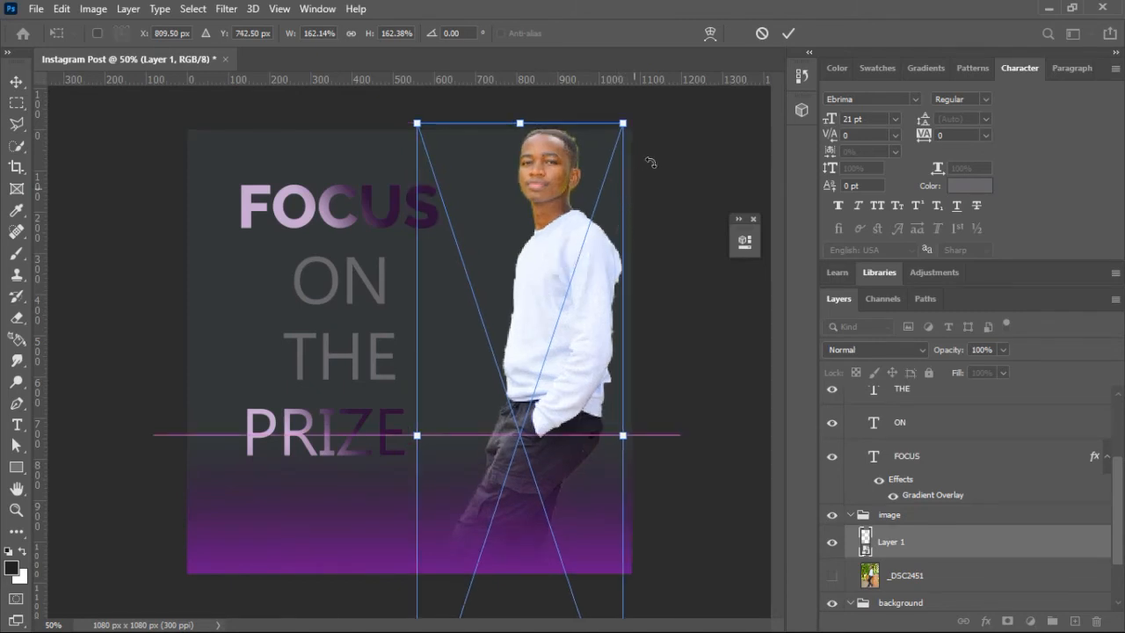
- Rotate the man's image to -0.48° and lower it slightly, leaving some space above his head
{"action": "left_click_drag", "start_coordinate": [659, 128], "coordinate": [663, 125]}
{"action": "left_click_drag", "start_coordinate": [571, 262], "coordinate": [572, 272]}
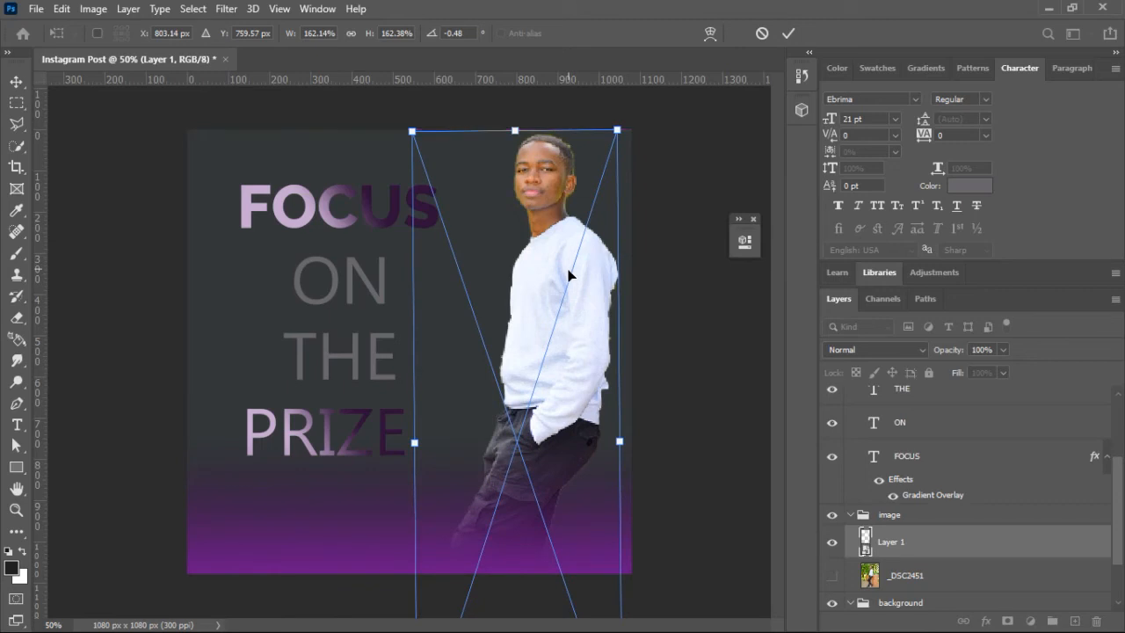
{"action": "left_click", "coordinate": [789, 33]}
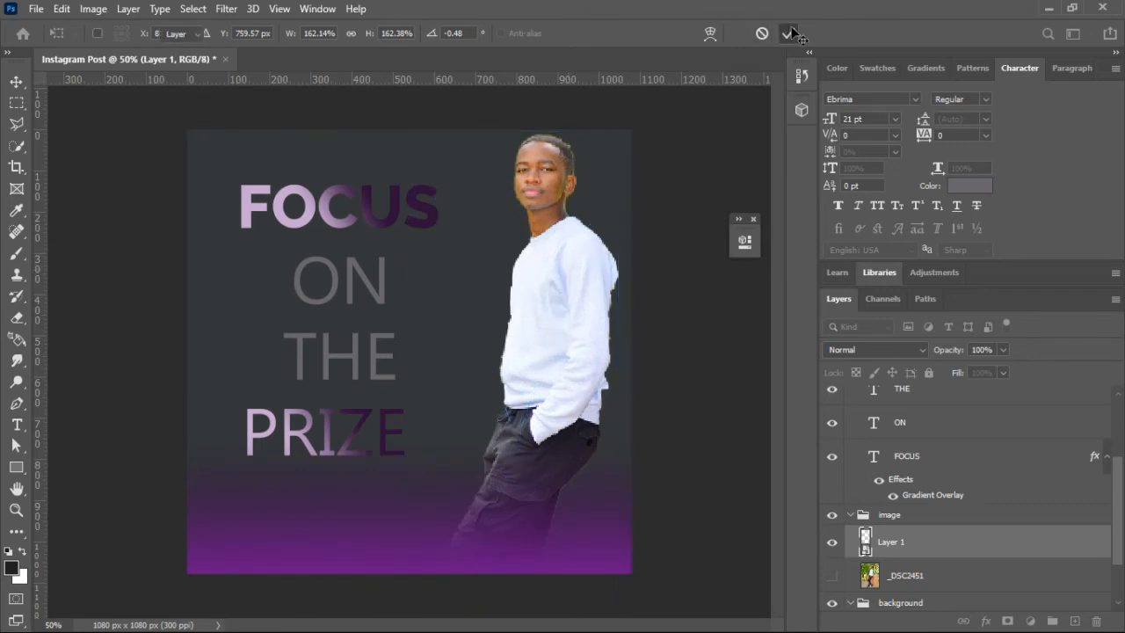
{"action": "left_click_drag", "start_coordinate": [569, 263], "coordinate": [567, 277]}
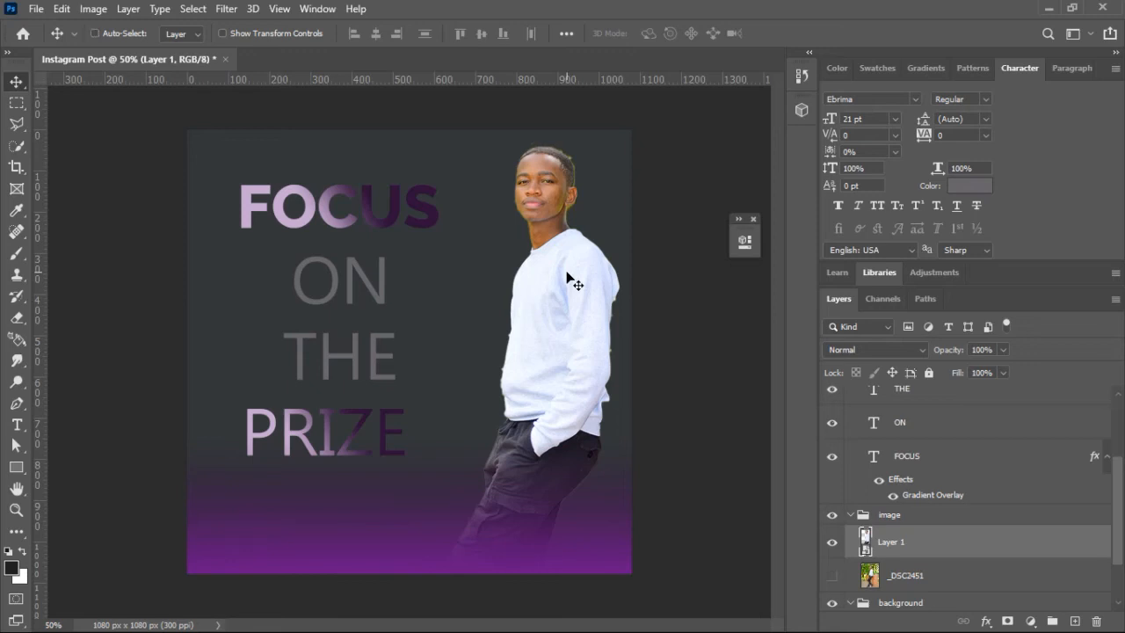
- Examine the cutout edges around the man's head, sweater and trousers for background remnants
{"action": "key", "text": "ctrl+plus"}
{"action": "key", "text": "ctrl+plus"}
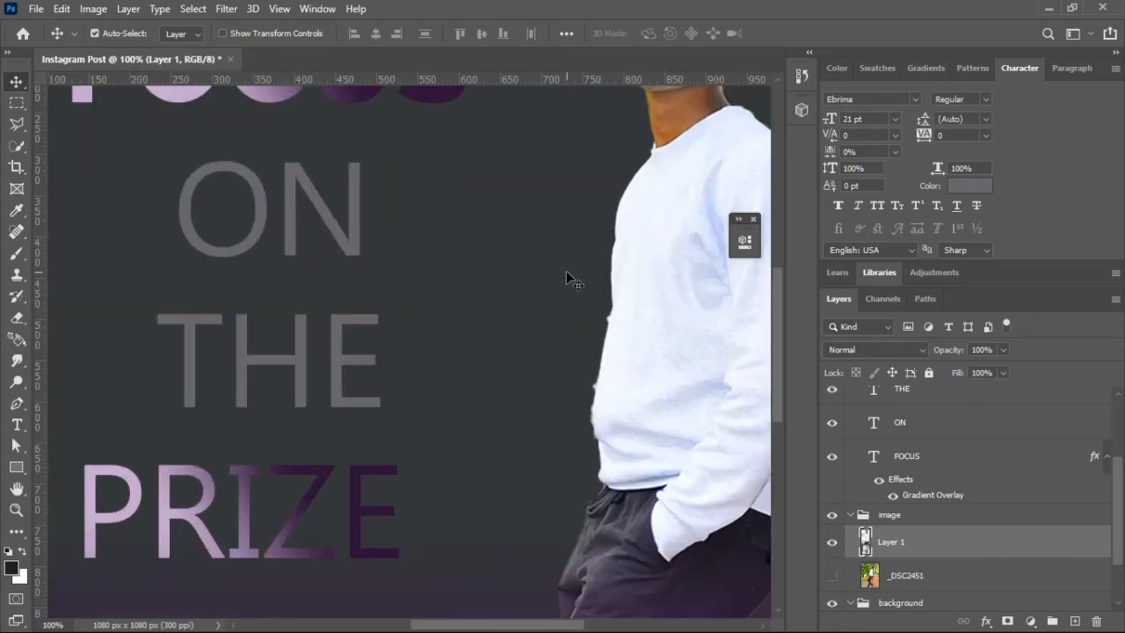
{"action": "left_click_drag", "start_coordinate": [528, 624], "coordinate": [579, 609]}
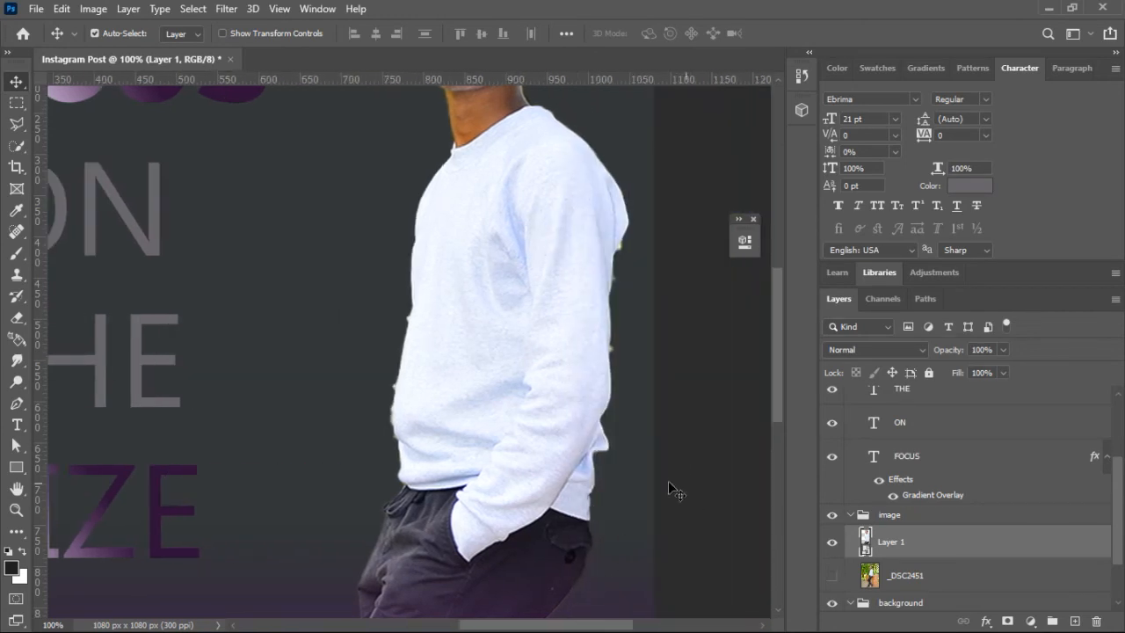
{"action": "left_click_drag", "start_coordinate": [776, 412], "coordinate": [779, 352]}
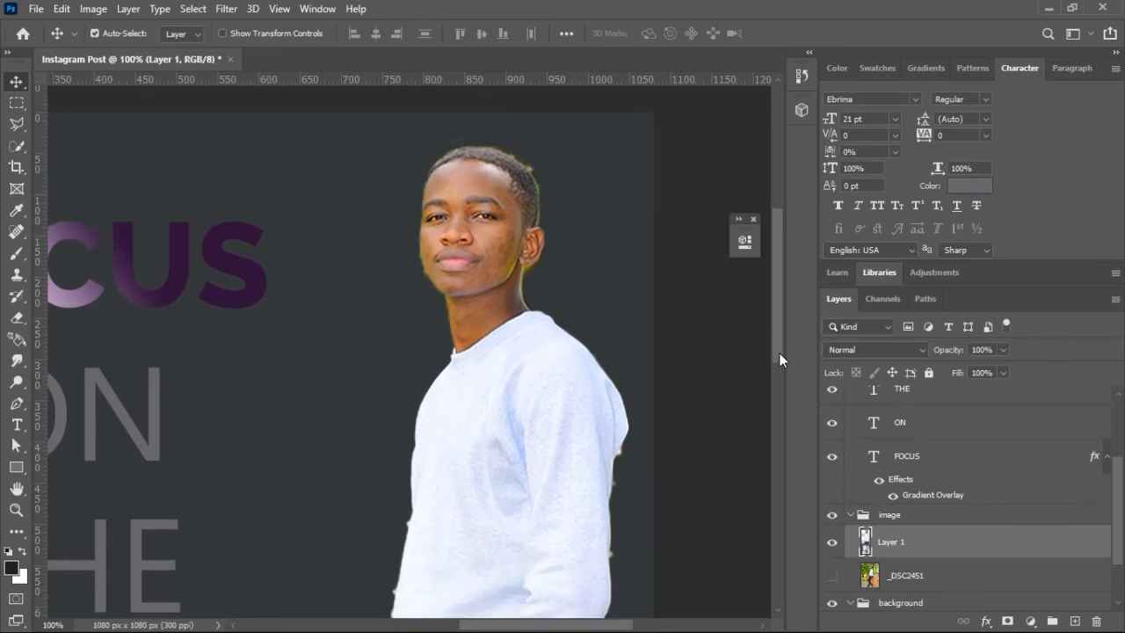
{"action": "key", "text": "ctrl+minus"}
{"action": "key", "text": "ctrl+minus"}
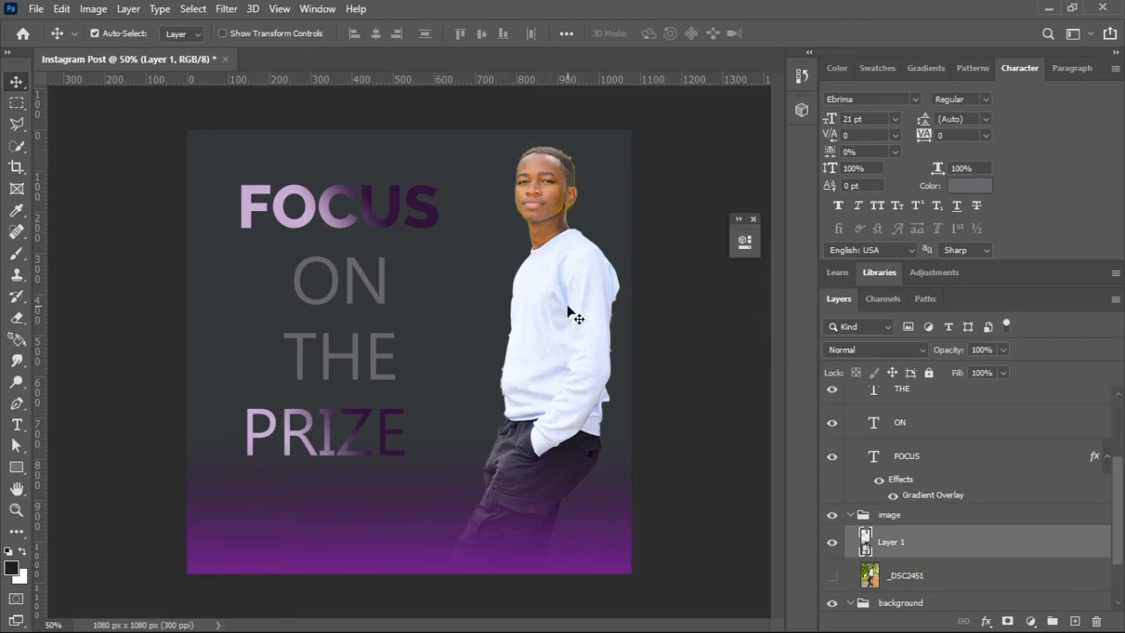
{"action": "key", "text": "ctrl+semicolon"}
{"action": "key", "text": "ctrl+plus"}
{"action": "key", "text": "ctrl+semicolon"}
{"action": "left_click_drag", "start_coordinate": [513, 627], "coordinate": [554, 627]}
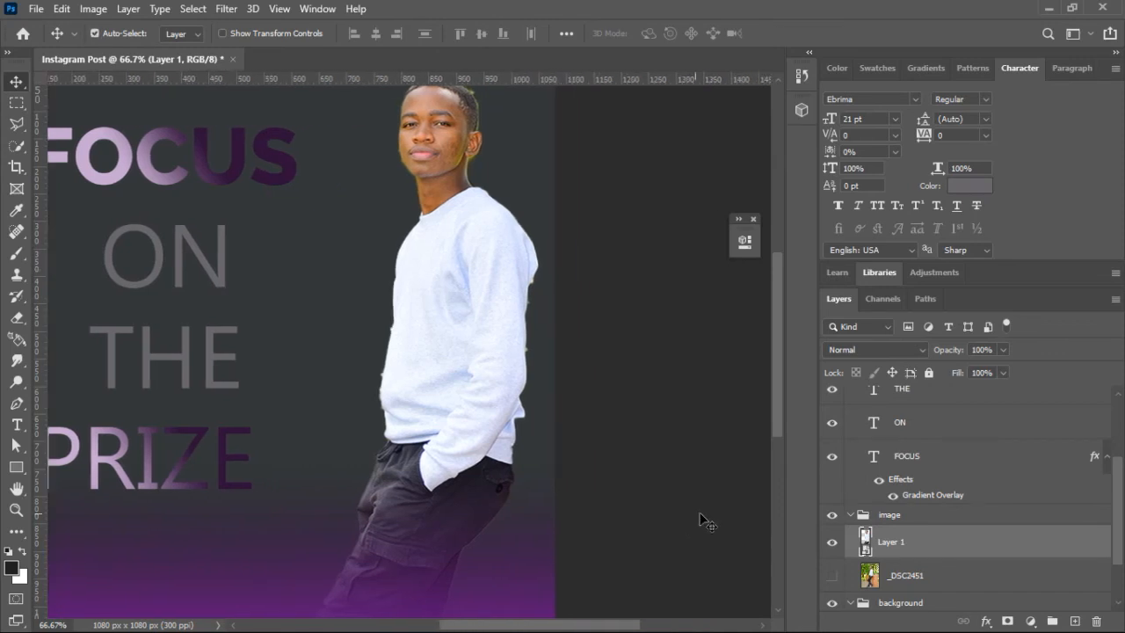
{"action": "left_click_drag", "start_coordinate": [779, 421], "coordinate": [781, 360]}
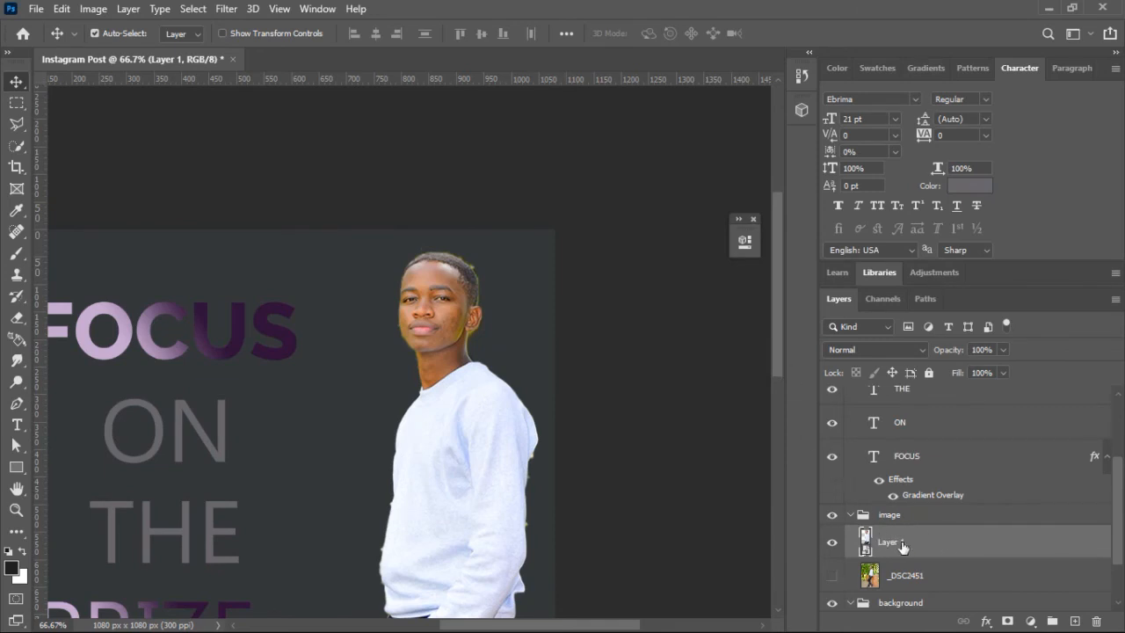
- Rasterize Layer 1 containing the man's image
{"action": "right_click", "coordinate": [950, 552]}
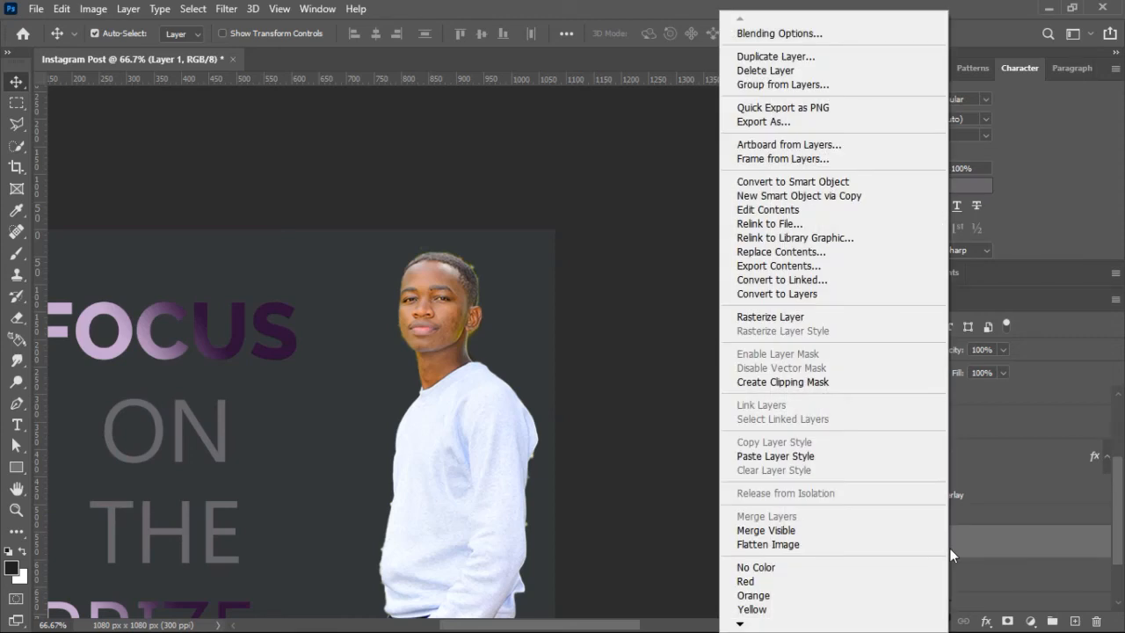
{"action": "left_click", "coordinate": [793, 317]}
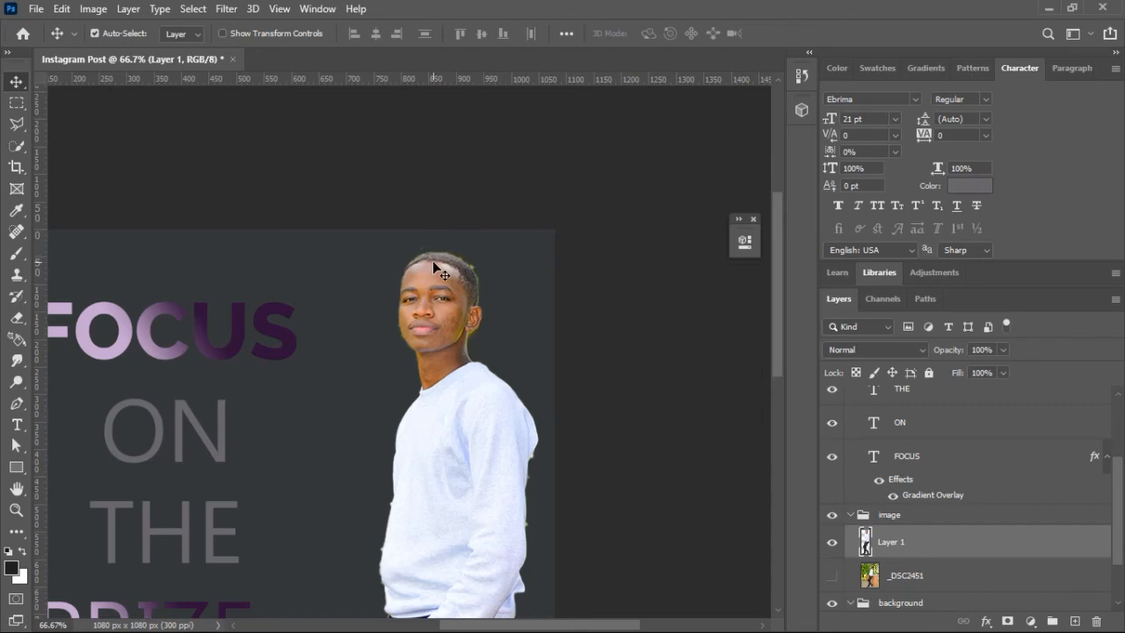
{"action": "key", "text": "ctrl+plus"}
{"action": "key", "text": "ctrl+plus"}
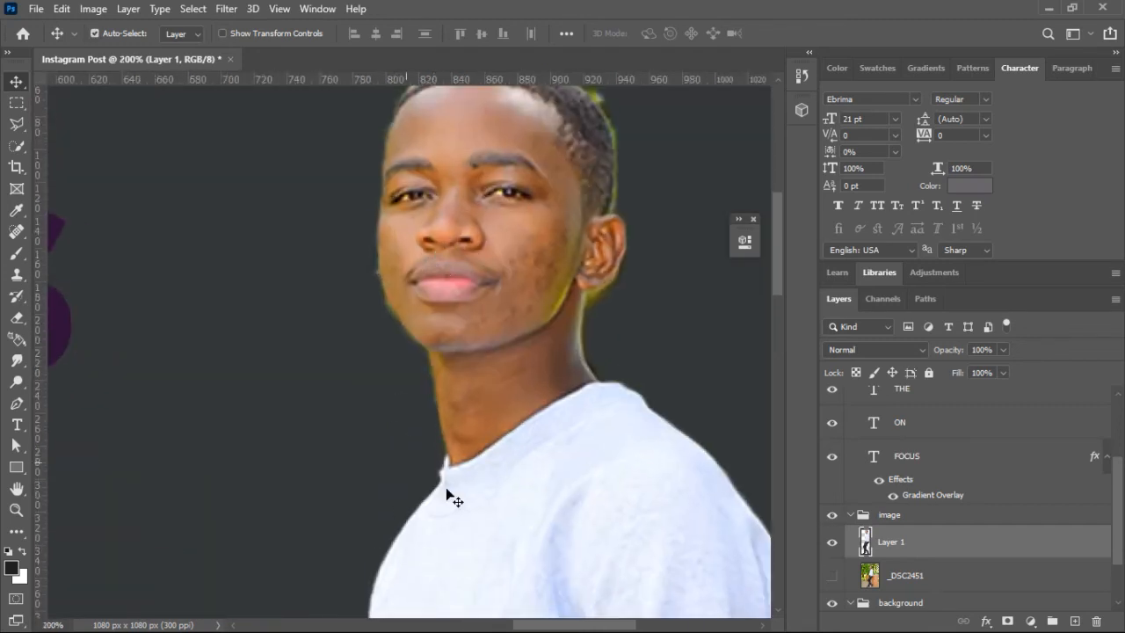
{"action": "left_click_drag", "start_coordinate": [527, 625], "coordinate": [540, 630]}
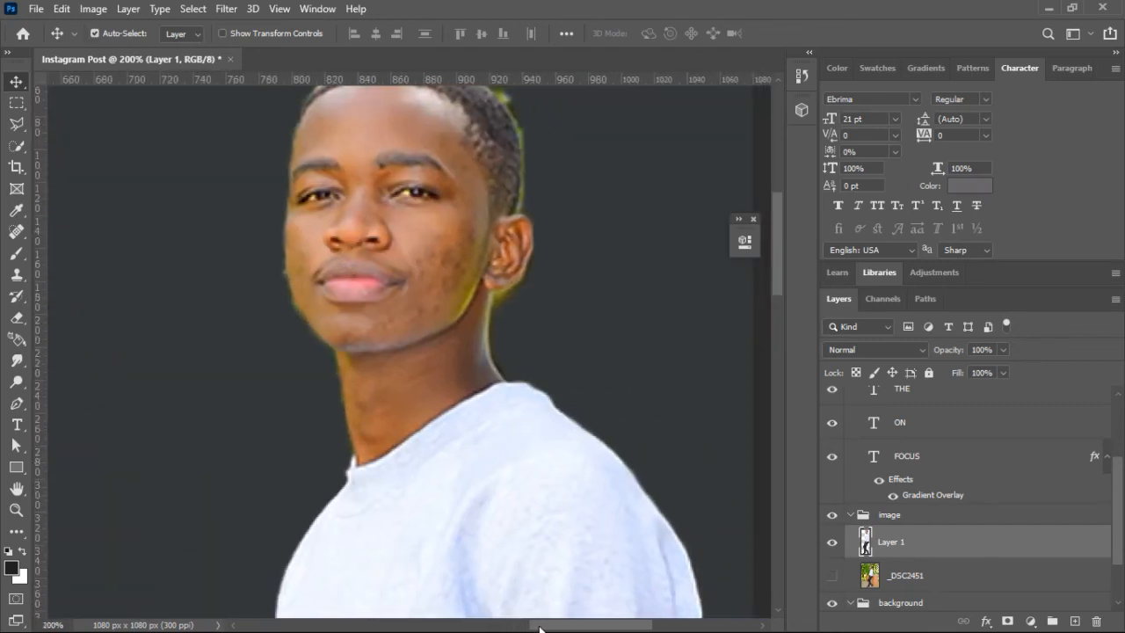
{"action": "left_click_drag", "start_coordinate": [776, 286], "coordinate": [775, 261]}
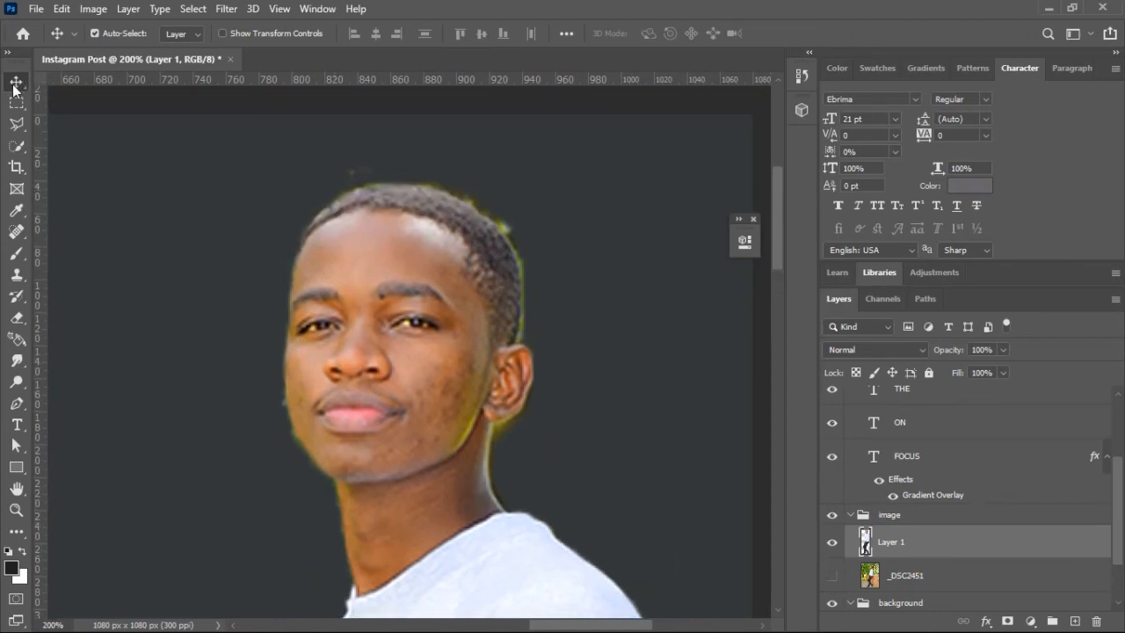
{"action": "left_click", "coordinate": [18, 320]}
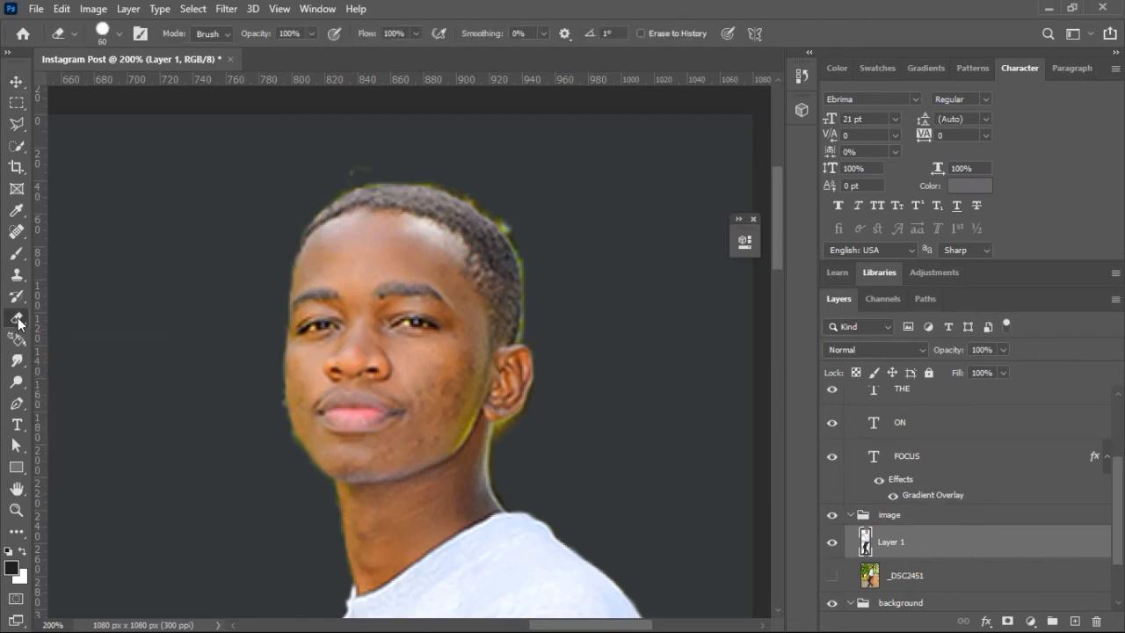
{"action": "left_click", "coordinate": [368, 213]}
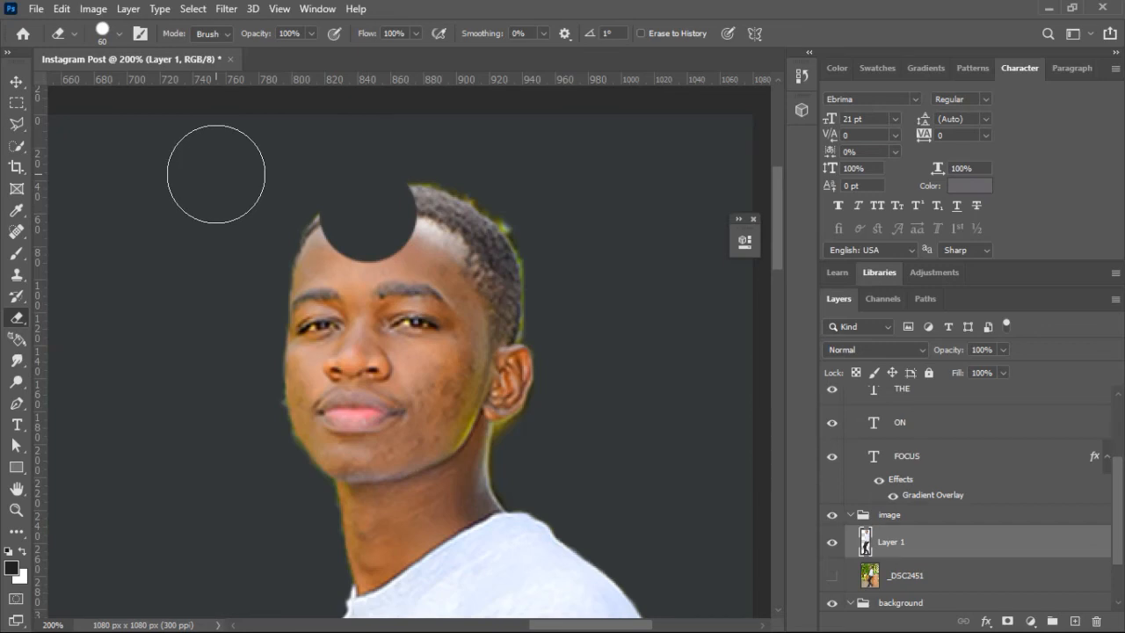
{"action": "key", "text": "z"}
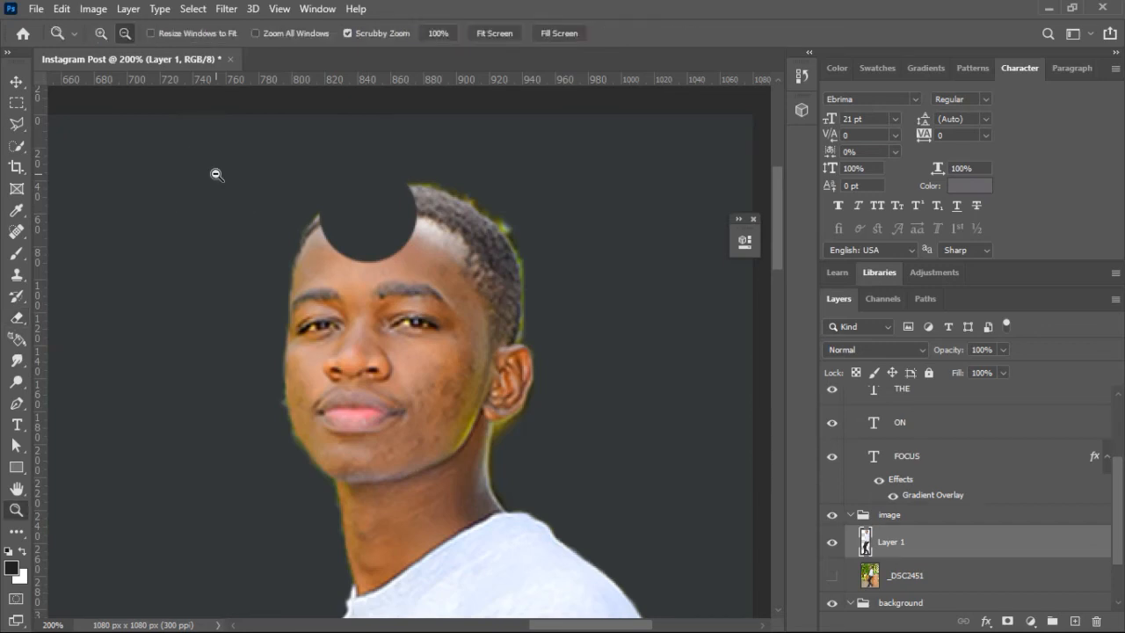
{"action": "key", "text": "ctrl+z"}
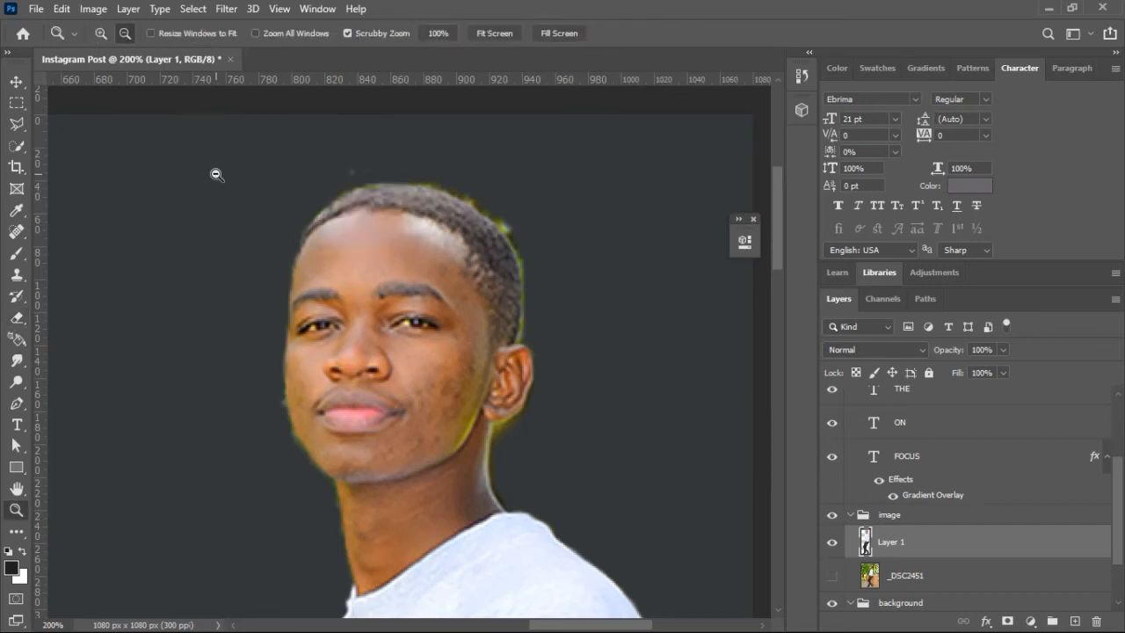
- Set the eraser size to 15 px and erase the stray specks above the hair and the fringe along the front of the face and neck
{"action": "left_click", "coordinate": [16, 319]}
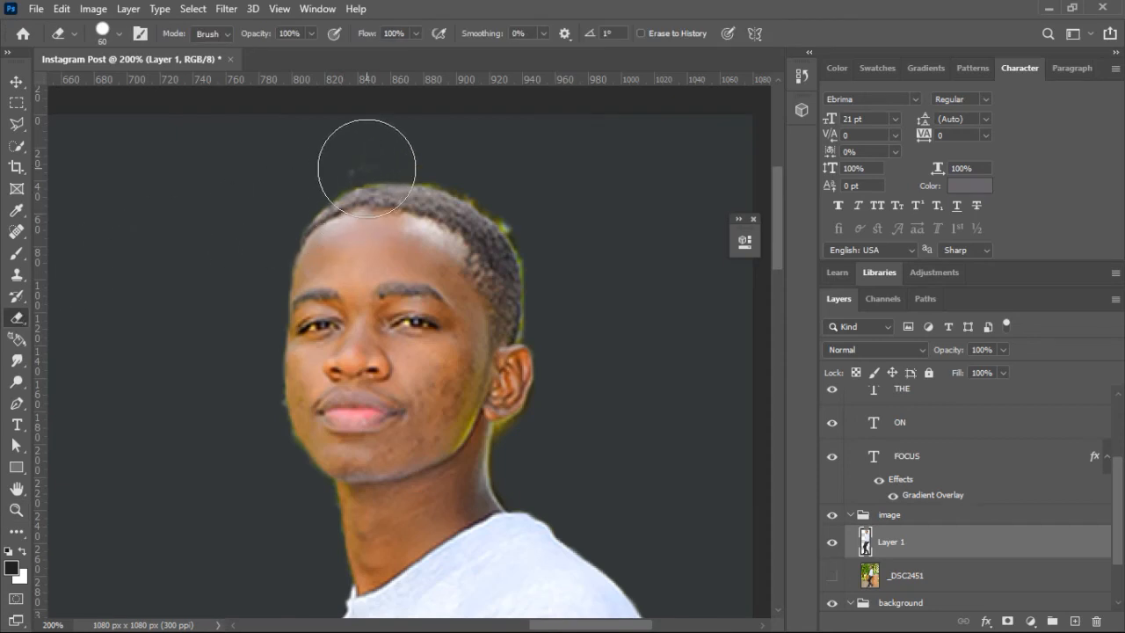
{"action": "key", "text": "bracketleft"}
{"action": "key", "text": "bracketleft"}
{"action": "key", "text": "bracketleft"}
{"action": "key", "text": "bracketleft"}
{"action": "key", "text": "bracketleft"}
{"action": "key", "text": "bracketleft"}
{"action": "key", "text": "bracketleft"}
{"action": "key", "text": "bracketleft"}
{"action": "key", "text": "bracketleft"}
{"action": "key", "text": "bracketright"}
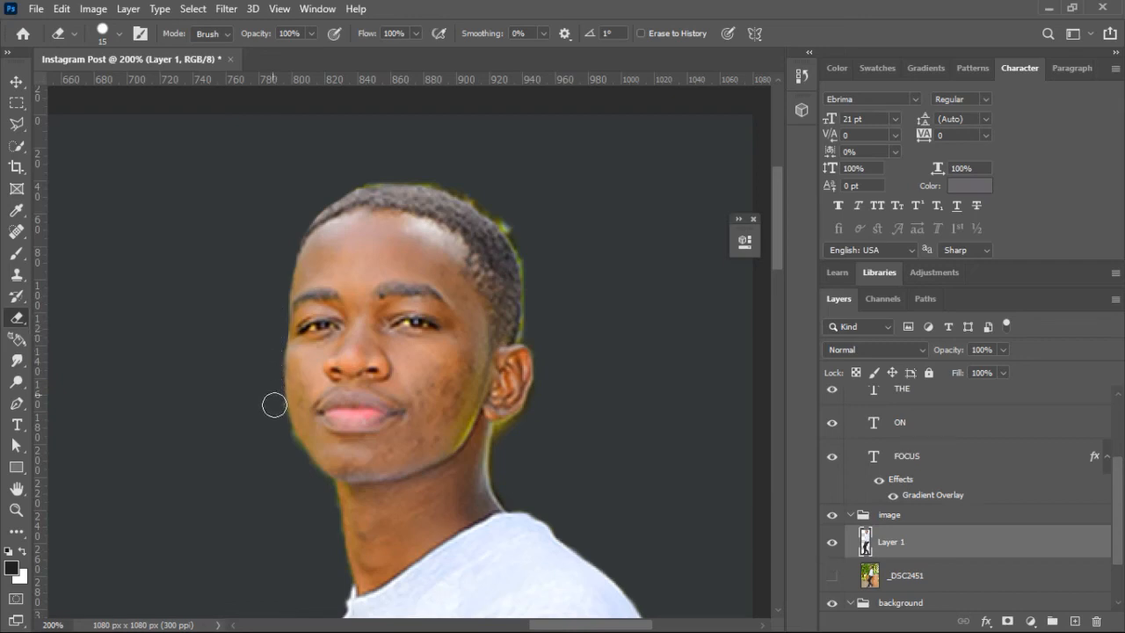
{"action": "mouse_move", "coordinate": [284, 436]}
{"action": "left_mouse_down"}
{"action": "mouse_move", "coordinate": [326, 500]}
{"action": "mouse_move", "coordinate": [333, 568]}
{"action": "left_mouse_up"}
- Erase the rough background remnants along the front edge of the sweater, from the collar down to the waist
{"action": "left_click_drag", "start_coordinate": [777, 244], "coordinate": [776, 317]}
{"action": "mouse_move", "coordinate": [312, 128]}
{"action": "left_mouse_down"}
{"action": "mouse_move", "coordinate": [334, 181]}
{"action": "mouse_move", "coordinate": [333, 227]}
{"action": "mouse_move", "coordinate": [269, 308]}
{"action": "mouse_move", "coordinate": [254, 397]}
{"action": "left_mouse_up"}
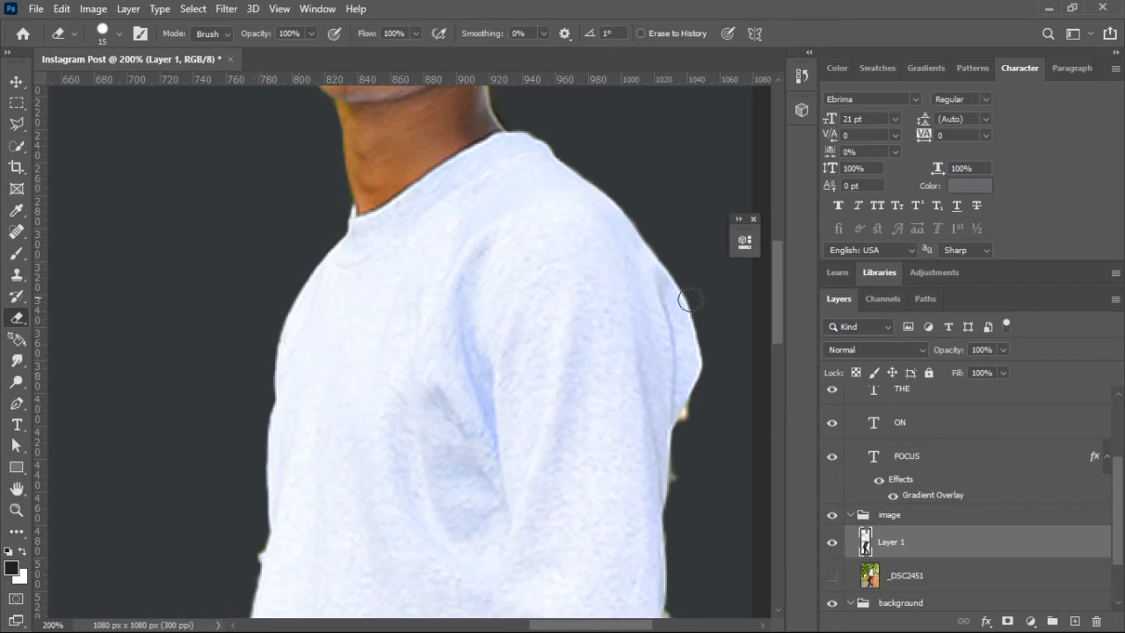
{"action": "left_click_drag", "start_coordinate": [776, 299], "coordinate": [775, 344]}
{"action": "mouse_move", "coordinate": [228, 401]}
{"action": "left_mouse_down"}
{"action": "mouse_move", "coordinate": [217, 536]}
{"action": "mouse_move", "coordinate": [226, 565]}
{"action": "left_mouse_up"}
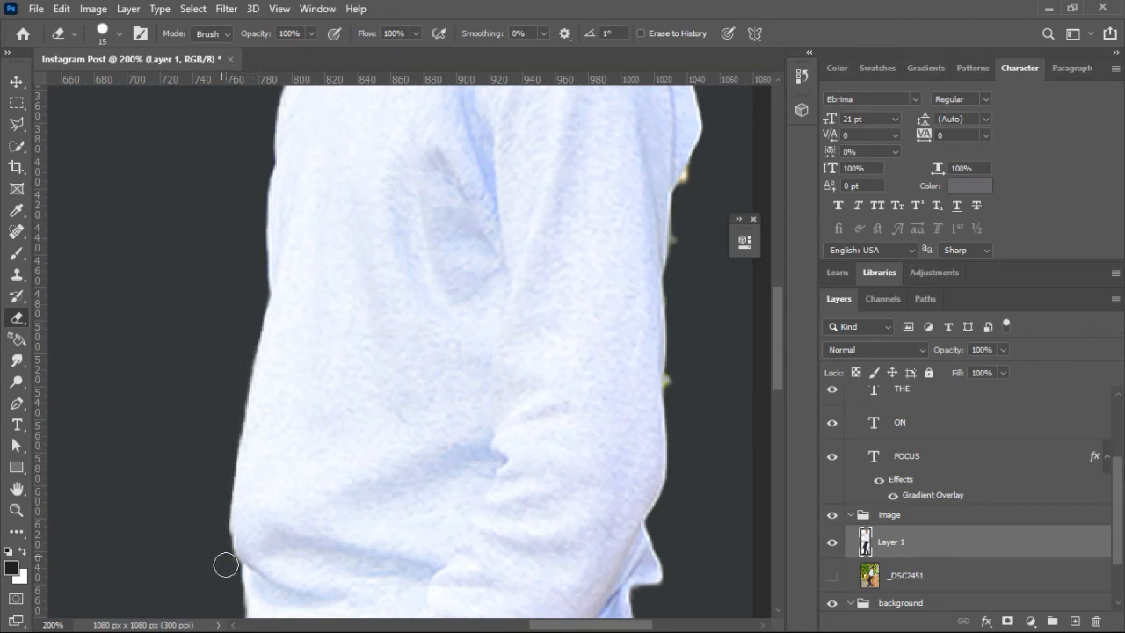
{"action": "mouse_move", "coordinate": [774, 337]}
{"action": "left_mouse_down"}
{"action": "mouse_move", "coordinate": [767, 442]}
{"action": "mouse_move", "coordinate": [776, 444]}
{"action": "mouse_move", "coordinate": [779, 409]}
{"action": "left_mouse_up"}
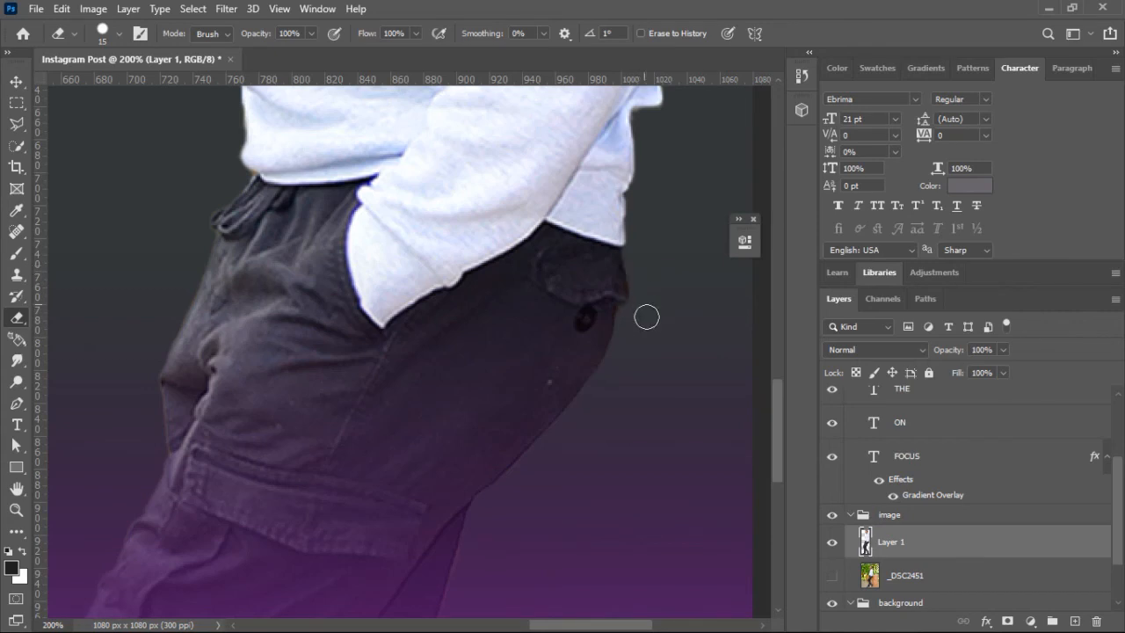
- Reduce the eraser to 7 px and erase the leftover specks along the back edge of the sweater up to the shoulder
{"action": "left_click_drag", "start_coordinate": [779, 439], "coordinate": [784, 381]}
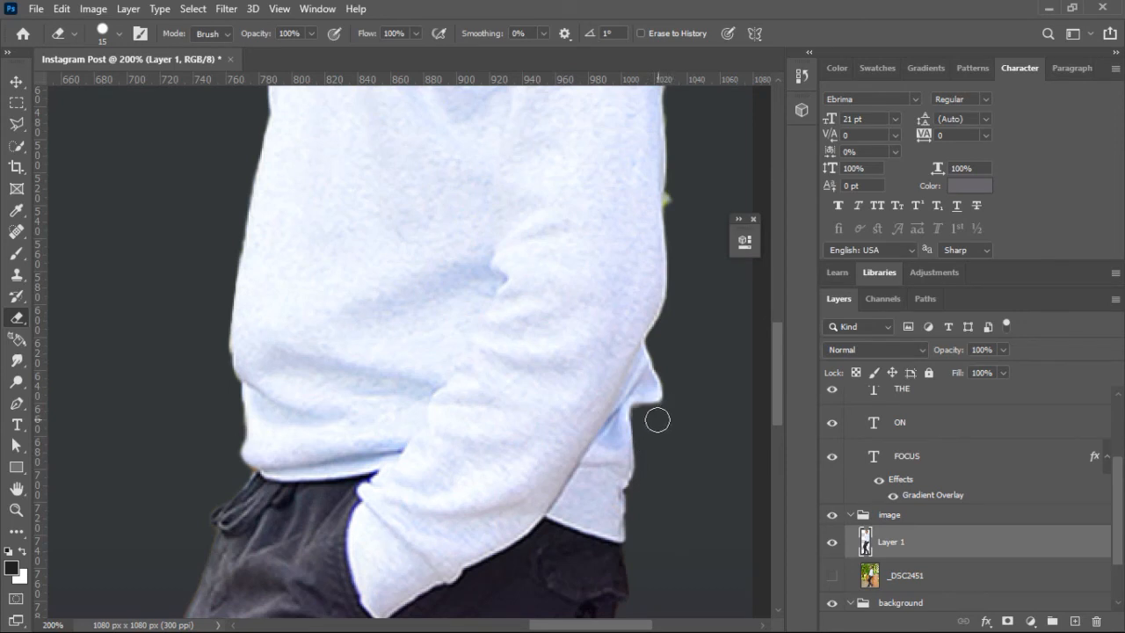
{"action": "key", "text": "bracketleft"}
{"action": "key", "text": "bracketleft"}
{"action": "key", "text": "bracketleft"}
{"action": "key", "text": "bracketleft"}
{"action": "mouse_move", "coordinate": [670, 207]}
{"action": "left_mouse_down"}
{"action": "mouse_move", "coordinate": [668, 187]}
{"action": "mouse_move", "coordinate": [670, 215]}
{"action": "left_mouse_up"}
{"action": "left_click_drag", "start_coordinate": [776, 369], "coordinate": [780, 318]}
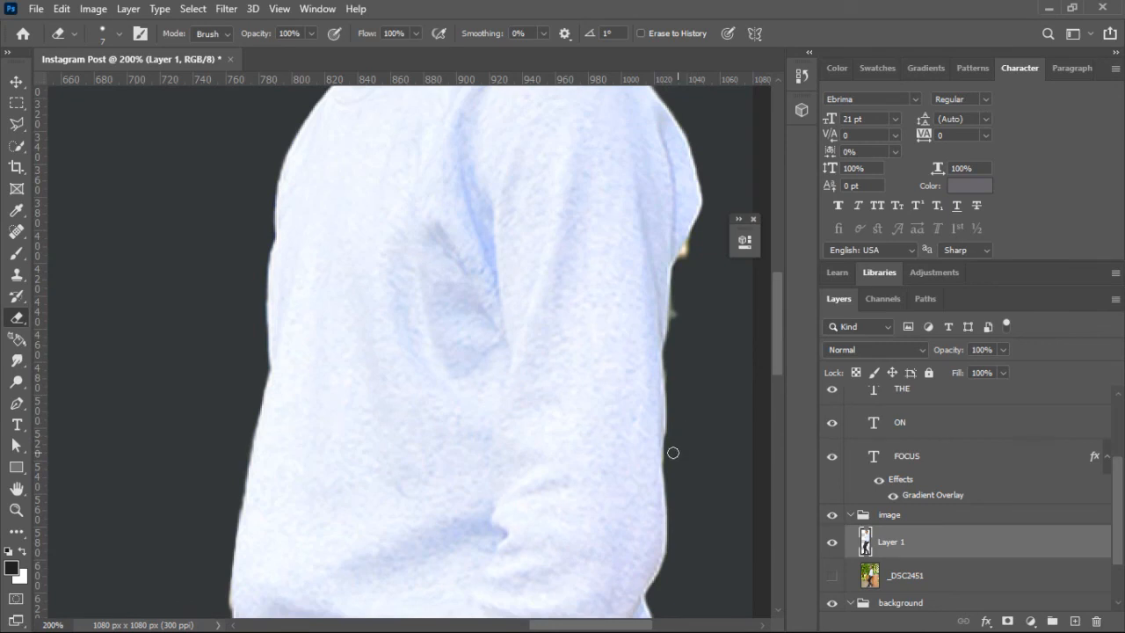
{"action": "mouse_move", "coordinate": [669, 369]}
{"action": "left_mouse_down"}
{"action": "mouse_move", "coordinate": [683, 257]}
{"action": "mouse_move", "coordinate": [706, 225]}
{"action": "left_mouse_up"}
- Erase the yellow-green fringe around the back of the neck, ear and hair, reducing the eraser to 4 px
{"action": "left_click_drag", "start_coordinate": [778, 357], "coordinate": [778, 254]}
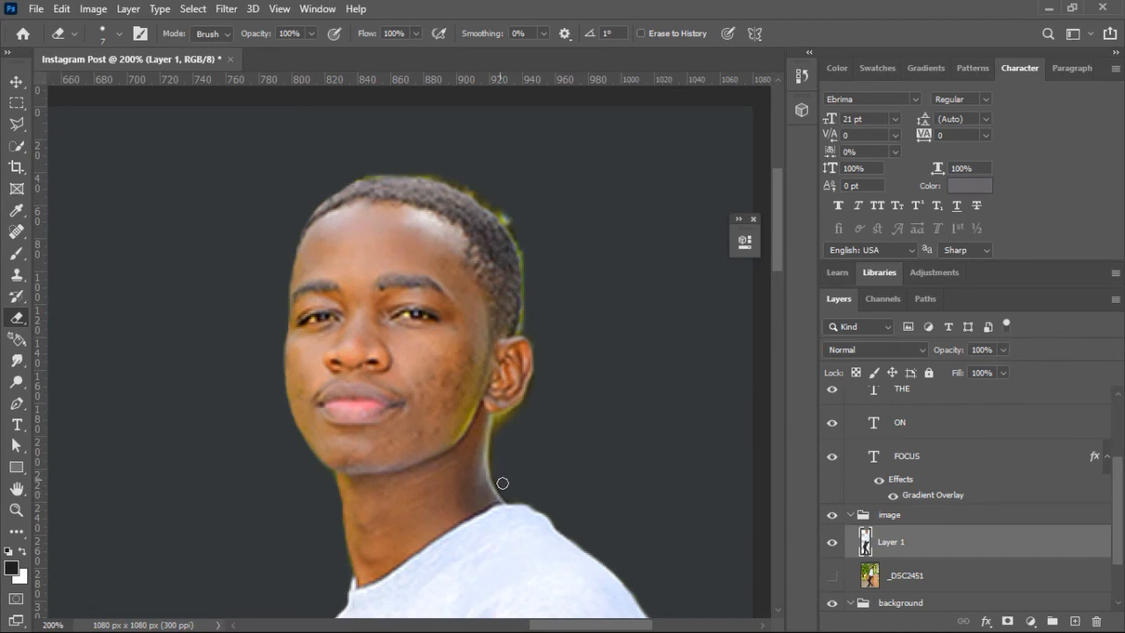
{"action": "mouse_move", "coordinate": [496, 468]}
{"action": "left_mouse_down"}
{"action": "mouse_move", "coordinate": [496, 424]}
{"action": "mouse_move", "coordinate": [541, 368]}
{"action": "left_mouse_up"}
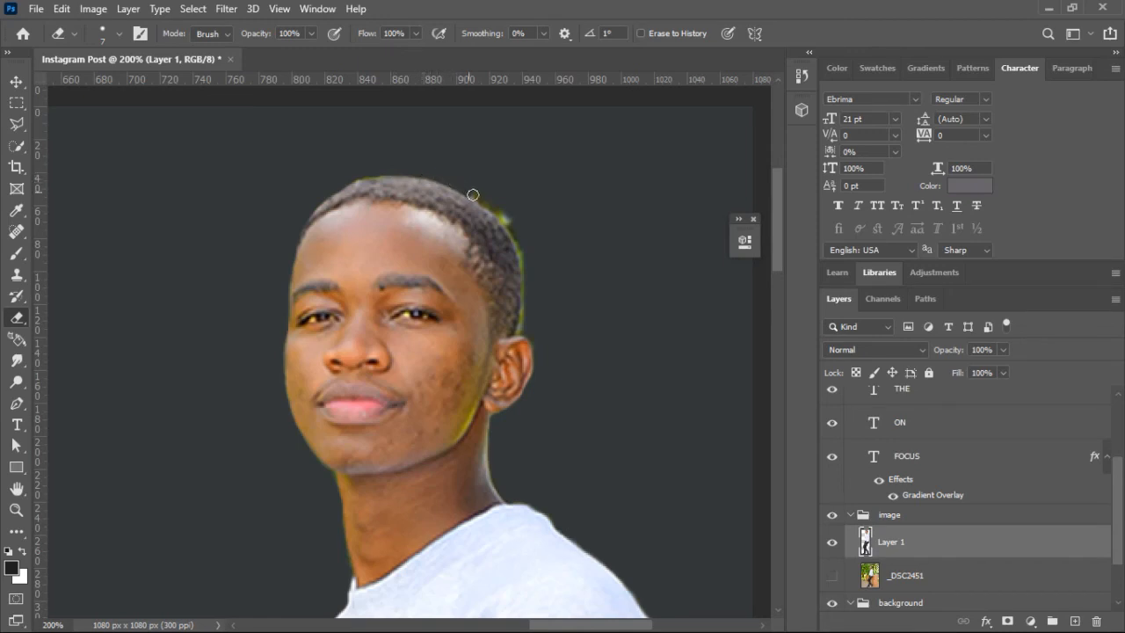
{"action": "mouse_move", "coordinate": [473, 194]}
{"action": "left_mouse_down"}
{"action": "mouse_move", "coordinate": [504, 218]}
{"action": "mouse_move", "coordinate": [526, 260]}
{"action": "mouse_move", "coordinate": [524, 326]}
{"action": "left_mouse_up"}
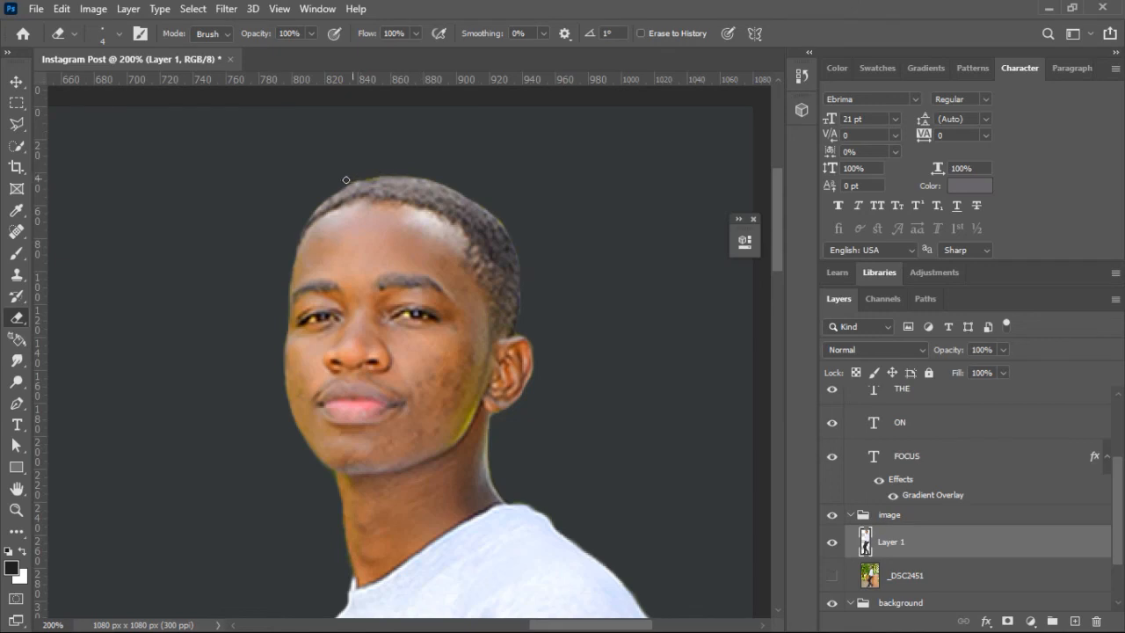
{"action": "key", "text": "ctrl+minus"}
{"action": "key", "text": "ctrl+minus"}
{"action": "key", "text": "ctrl+minus"}
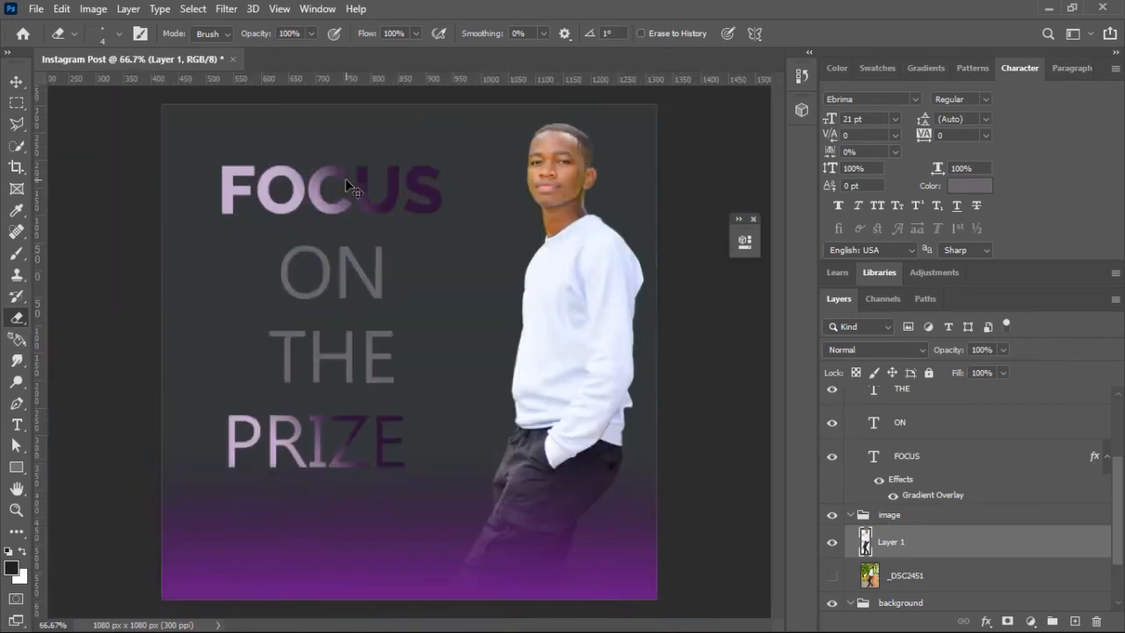
- Erase the remaining light fringe around the back of the man's hair, from the crown down to above the ear
{"action": "key", "text": "ctrl+plus"}
{"action": "key", "text": "ctrl+plus"}
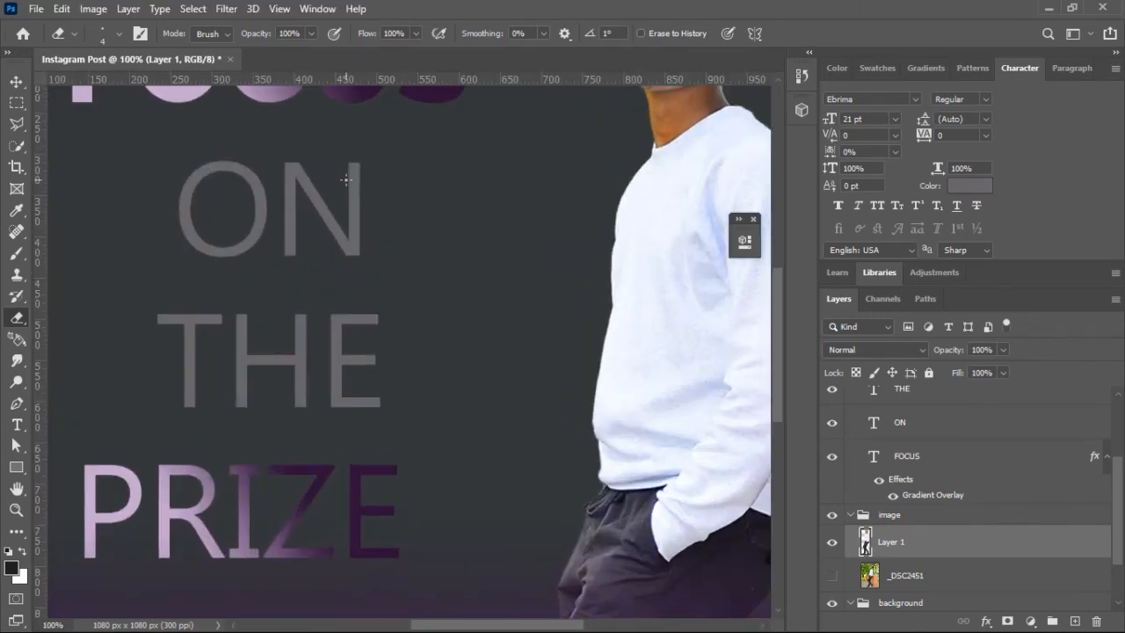
{"action": "left_click_drag", "start_coordinate": [444, 627], "coordinate": [539, 627]}
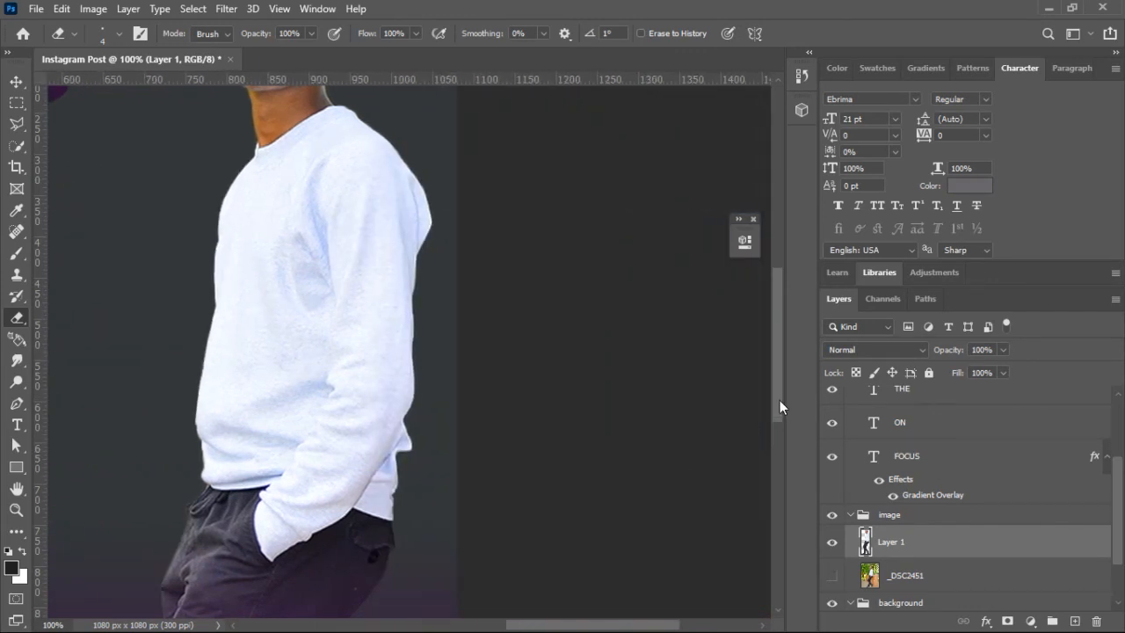
{"action": "left_click_drag", "start_coordinate": [779, 400], "coordinate": [775, 342]}
{"action": "key", "text": "ctrl+plus"}
{"action": "key", "text": "ctrl+plus"}
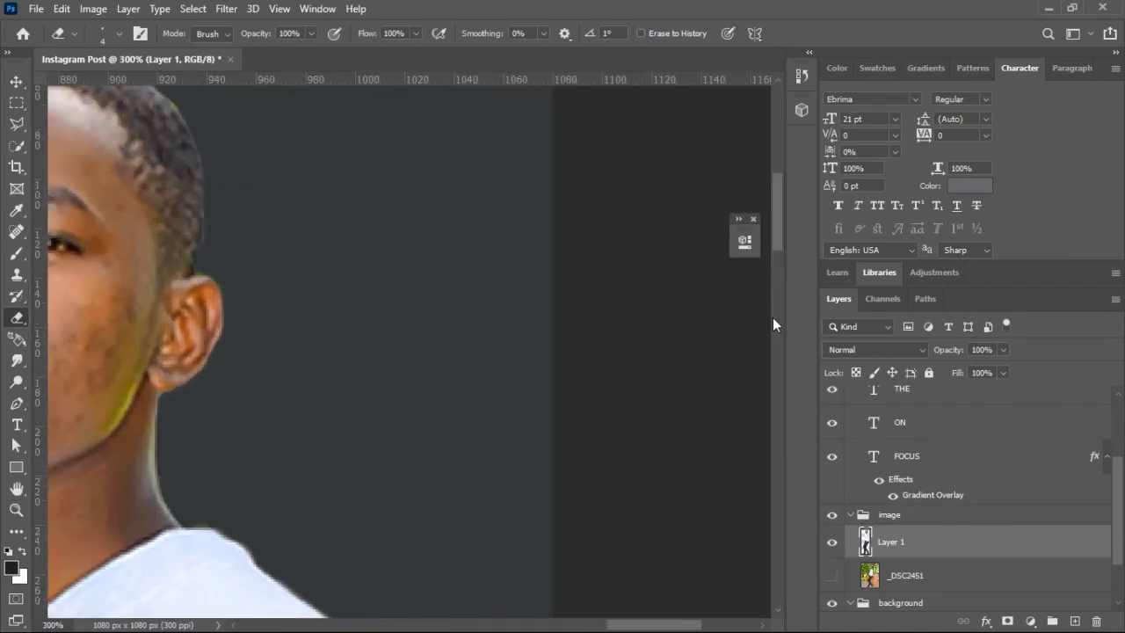
{"action": "left_click_drag", "start_coordinate": [669, 630], "coordinate": [628, 630]}
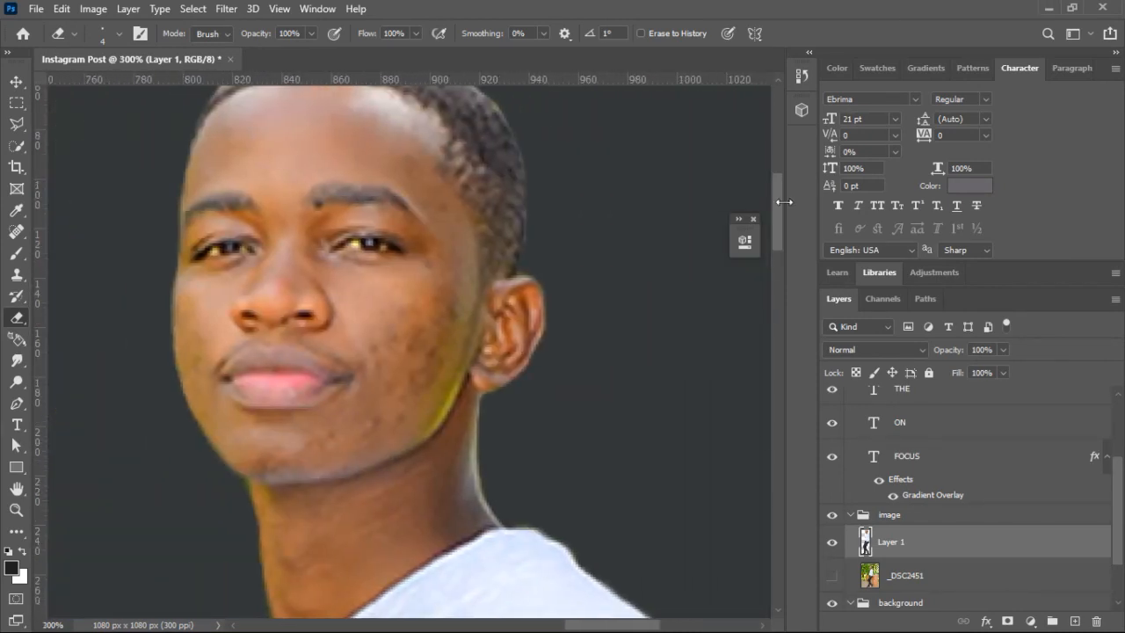
{"action": "left_click_drag", "start_coordinate": [778, 211], "coordinate": [776, 188]}
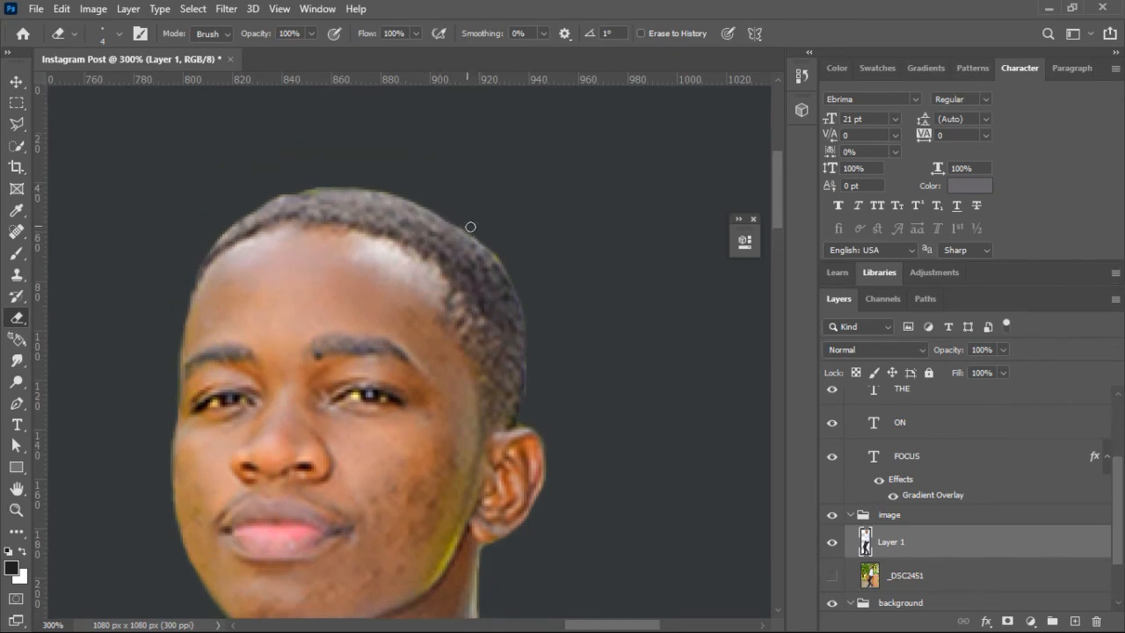
{"action": "left_click_drag", "start_coordinate": [494, 250], "coordinate": [526, 329]}
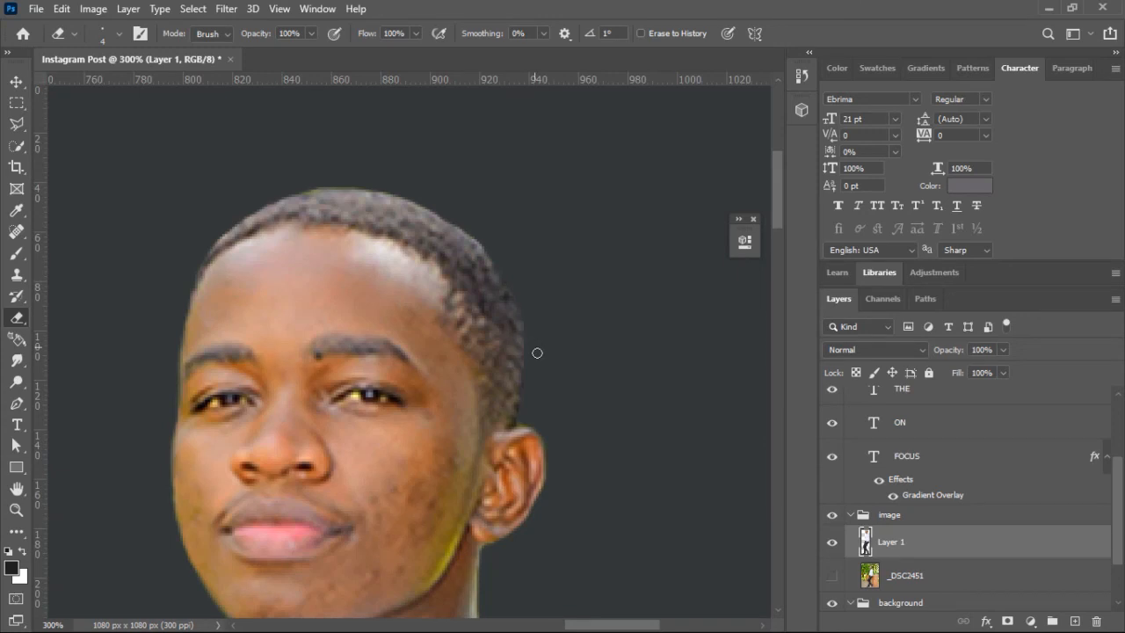
{"action": "key", "text": "ctrl+minus"}
{"action": "key", "text": "ctrl+minus"}
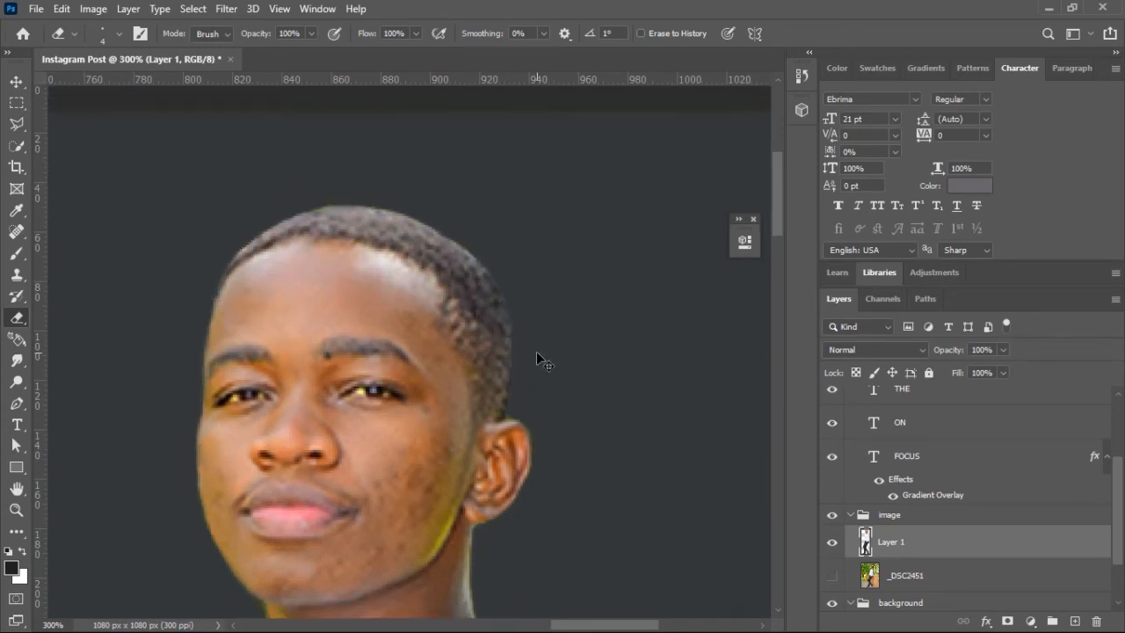
{"action": "key", "text": "ctrl+minus"}
{"action": "key", "text": "ctrl+minus"}
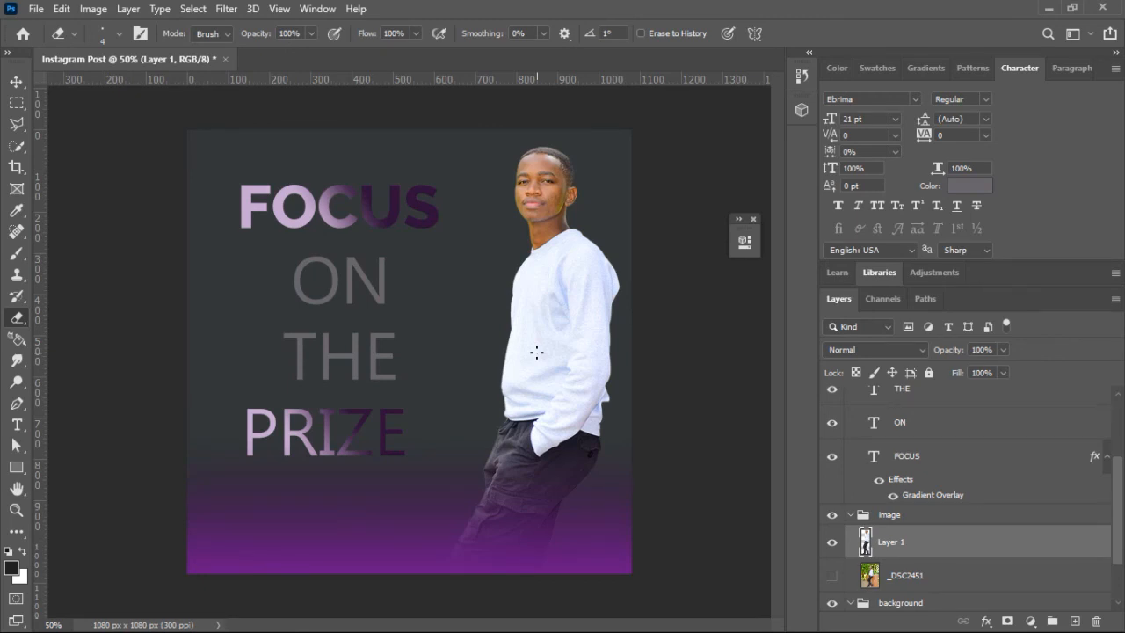
- Convert the man's cut-out layer, Layer 1, into a smart object
{"action": "key", "text": "v"}
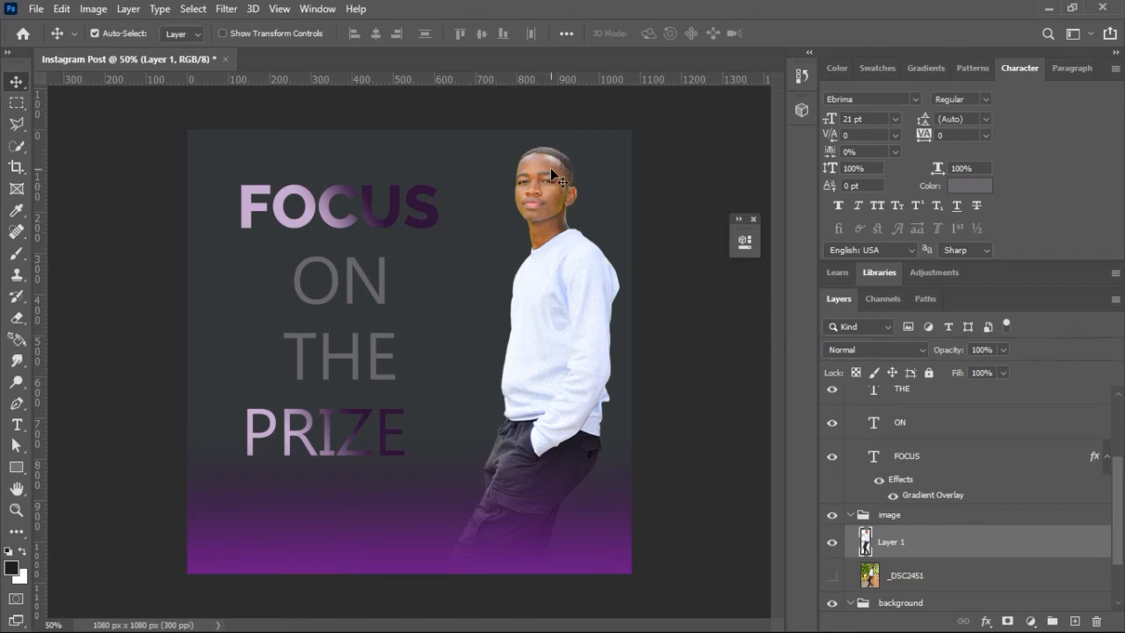
{"action": "right_click", "coordinate": [925, 547]}
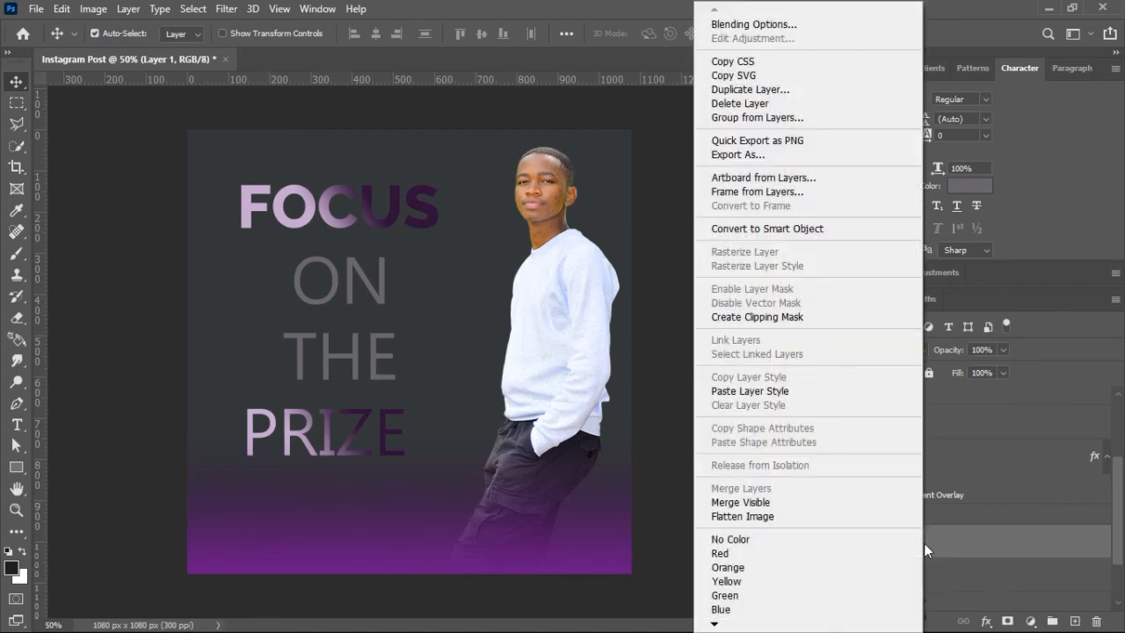
{"action": "left_click", "coordinate": [779, 229]}
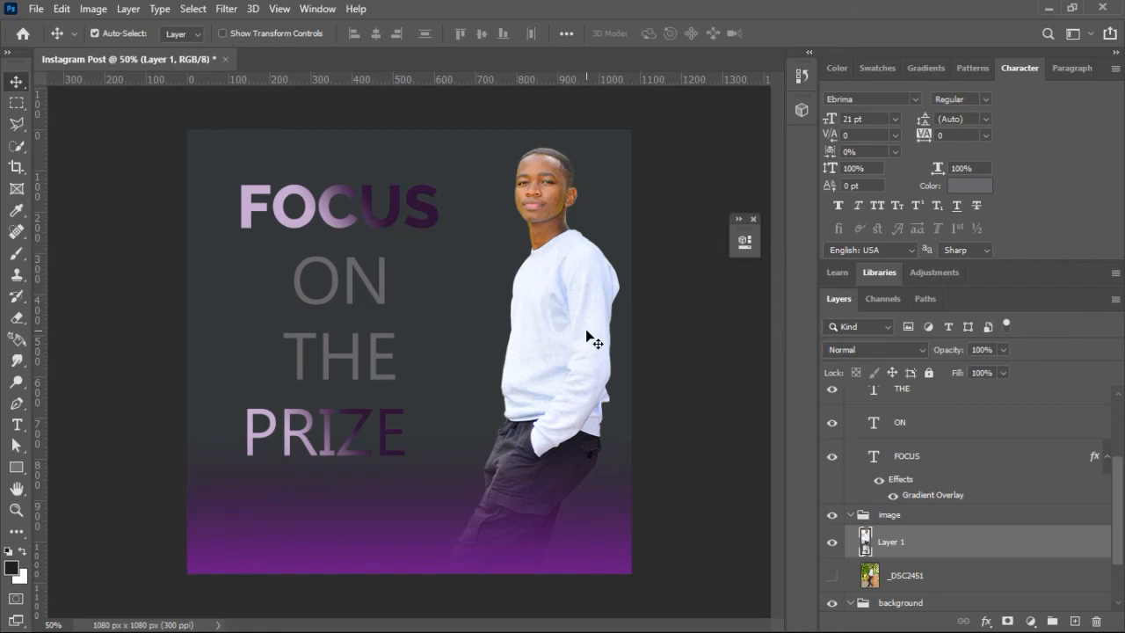
- Rotate the man's image by -1.27°, scale it to 105.69%, and reposition it slightly lower and closer to the text
{"action": "key", "text": "ctrl+t"}
{"action": "left_click_drag", "start_coordinate": [658, 143], "coordinate": [650, 131]}
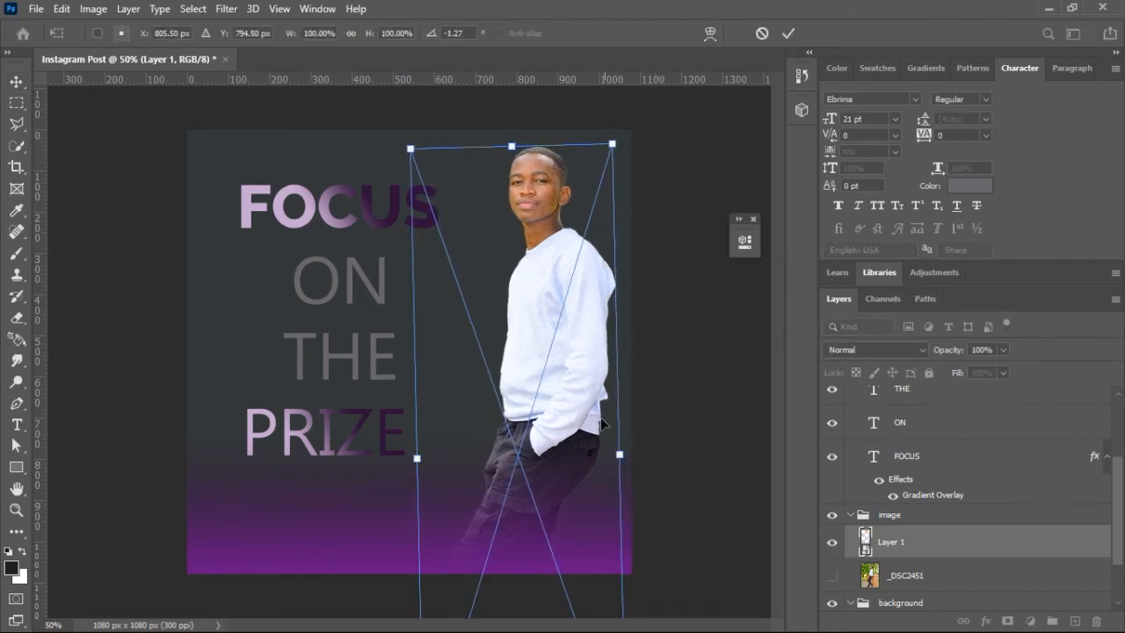
{"action": "left_click_drag", "start_coordinate": [619, 454], "coordinate": [631, 454]}
{"action": "left_click_drag", "start_coordinate": [581, 389], "coordinate": [568, 409]}
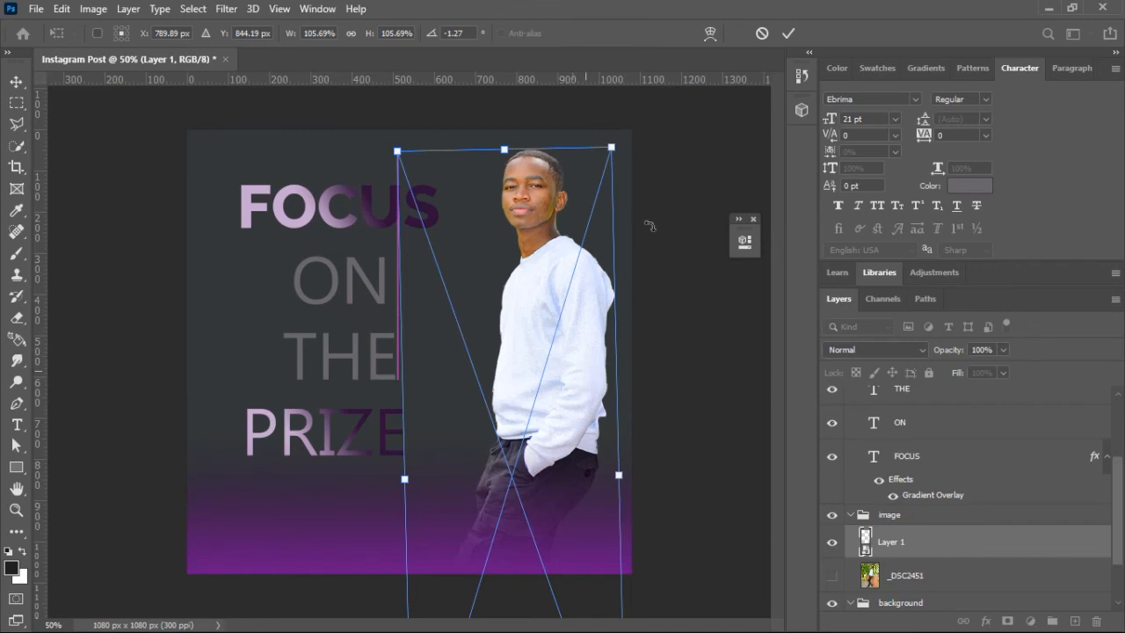
{"action": "left_click", "coordinate": [789, 35]}
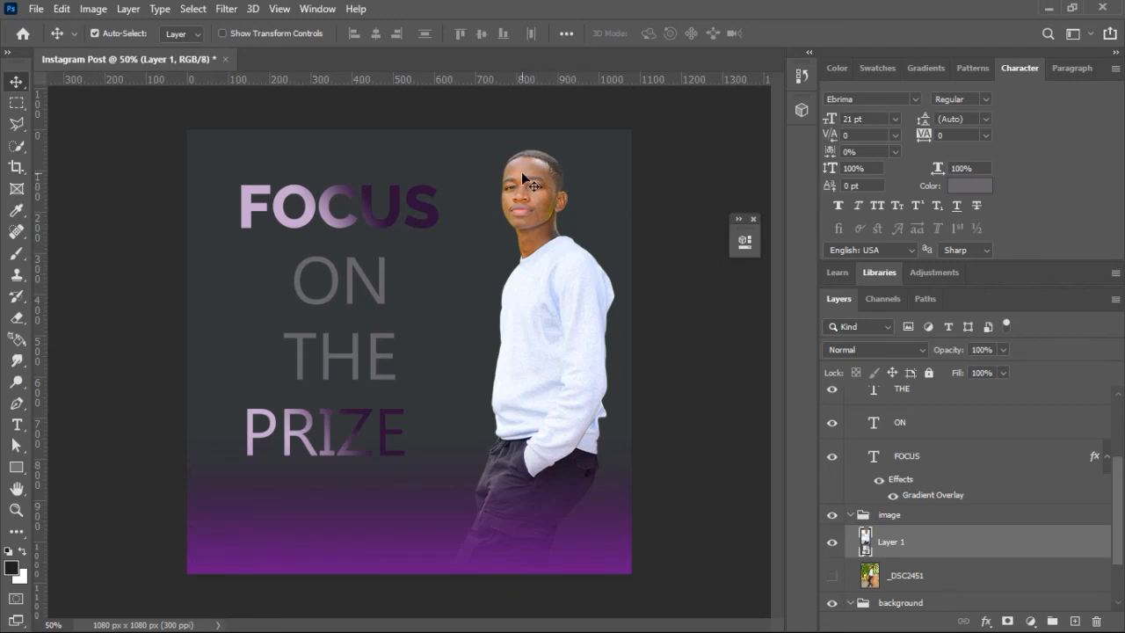
- Try the Auto Color, Auto Contrast and Auto Tone corrections on the man's layer
{"action": "left_click", "coordinate": [93, 9]}
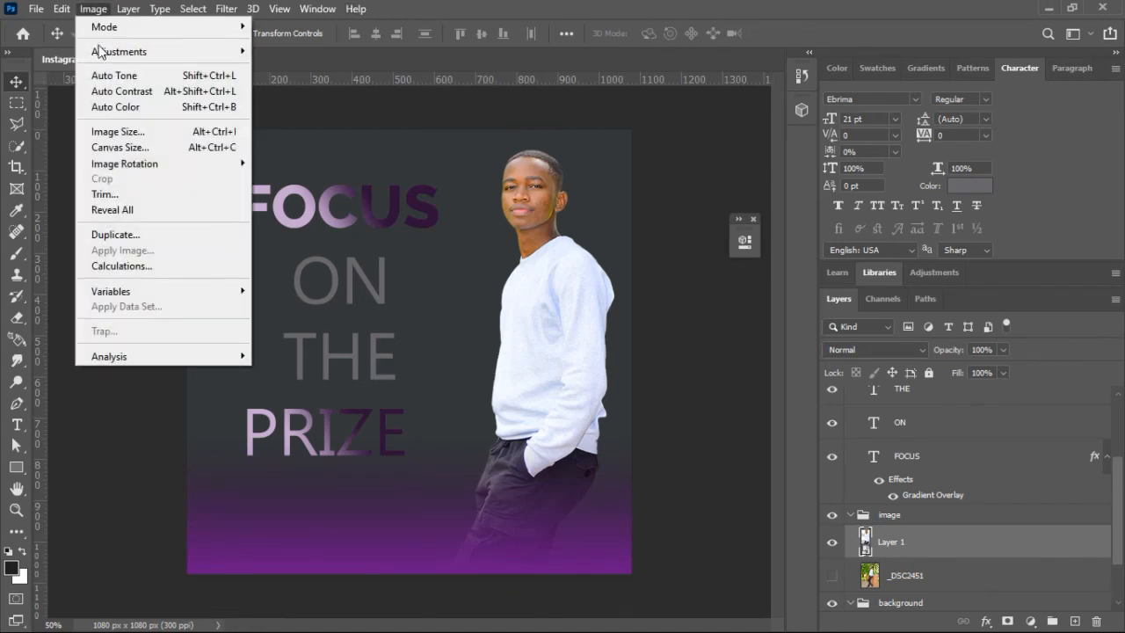
{"action": "left_click", "coordinate": [117, 108]}
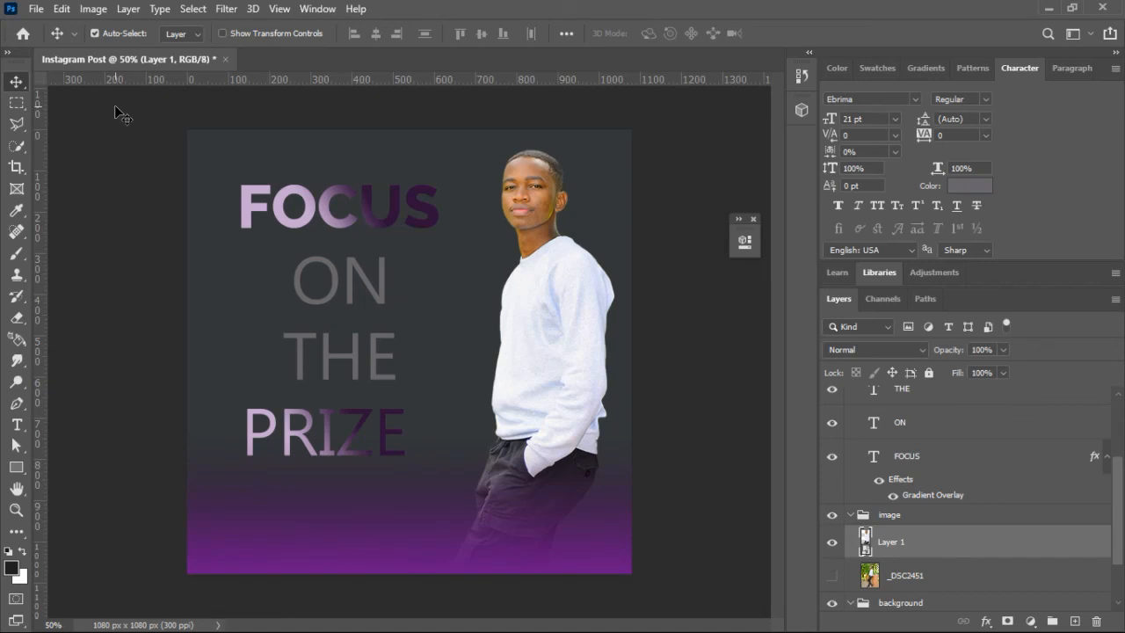
{"action": "left_click", "coordinate": [95, 9]}
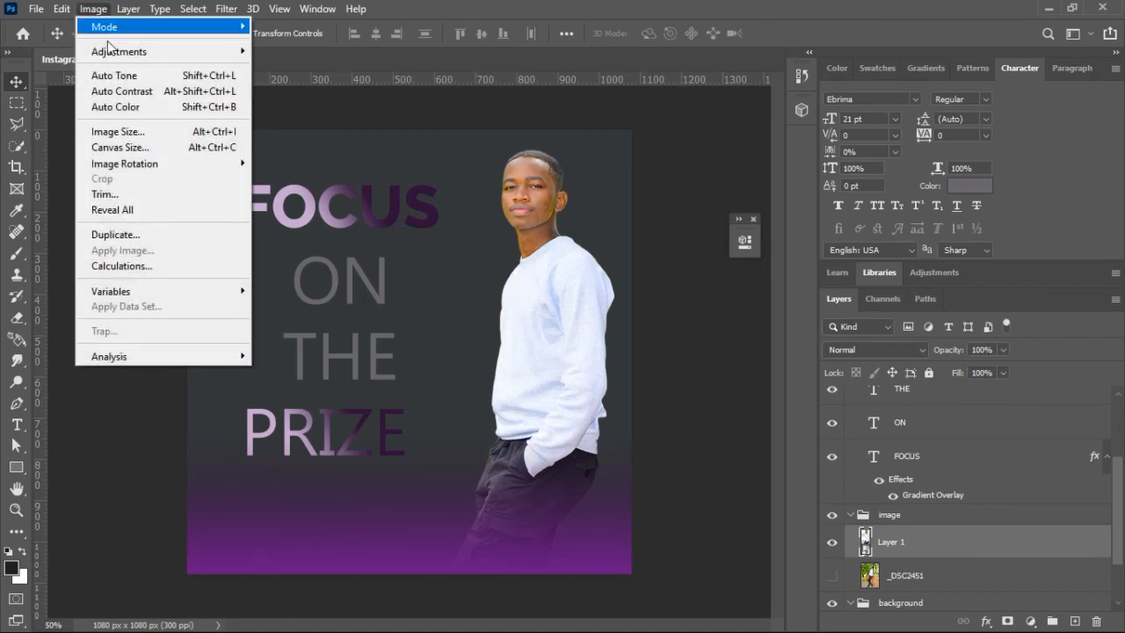
{"action": "left_click", "coordinate": [113, 91]}
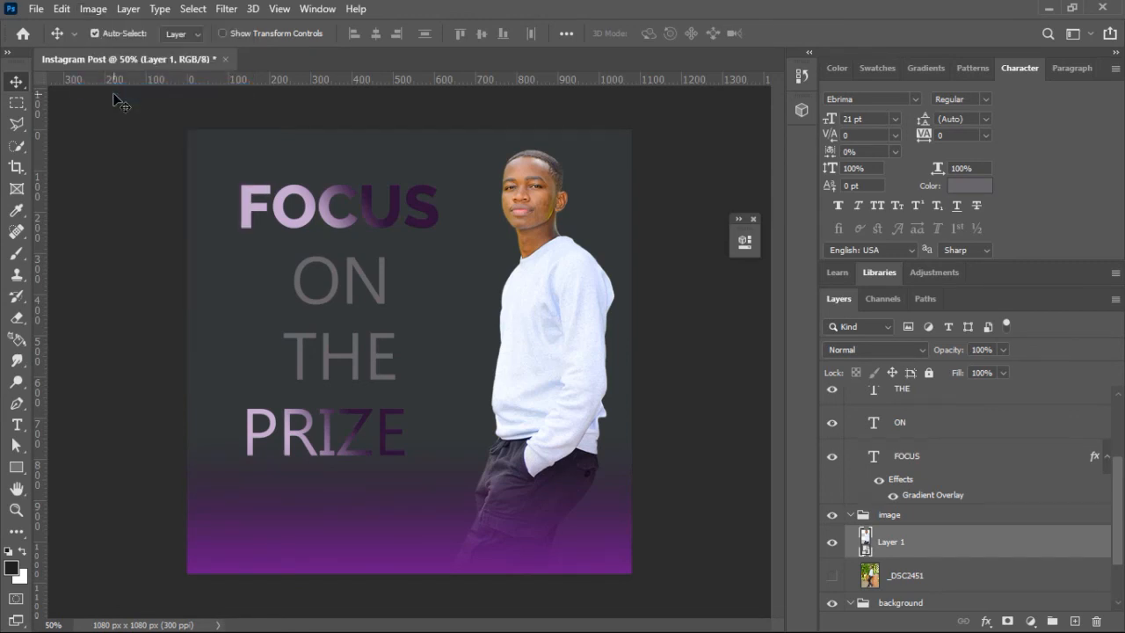
{"action": "key", "text": "ctrl"}
{"action": "left_click", "coordinate": [92, 10]}
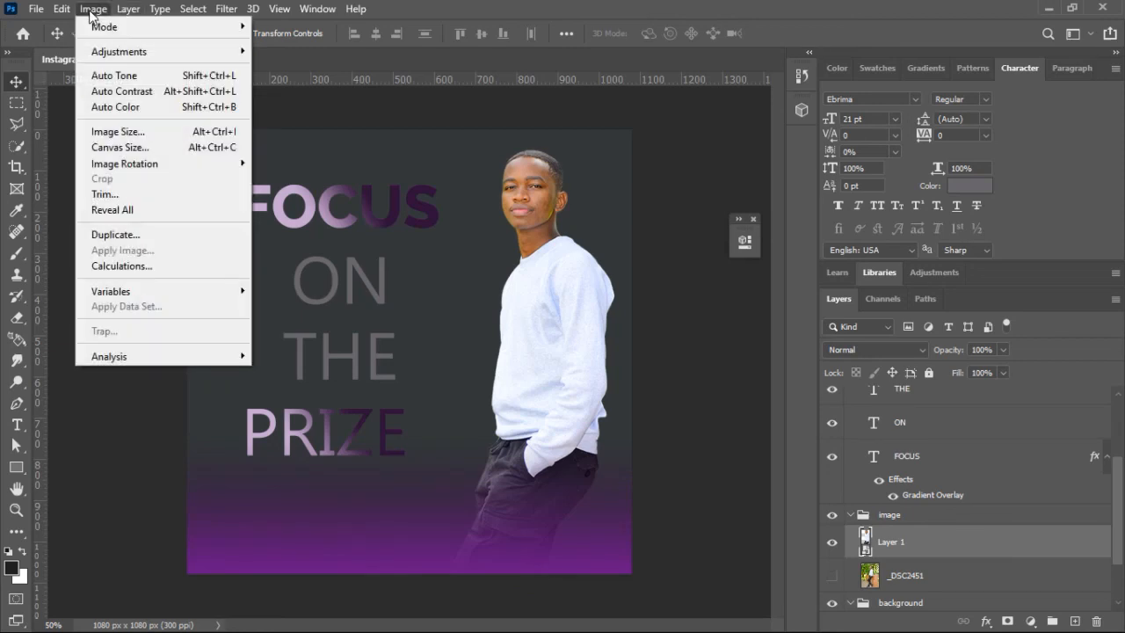
{"action": "left_click", "coordinate": [119, 77]}
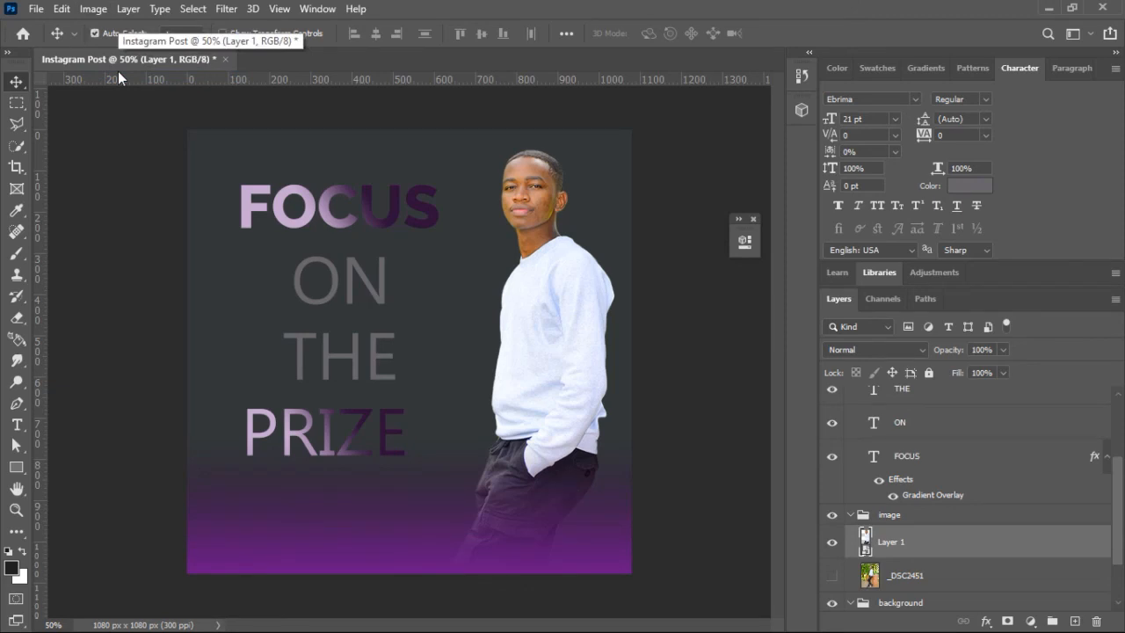
{"action": "left_click", "coordinate": [97, 9]}
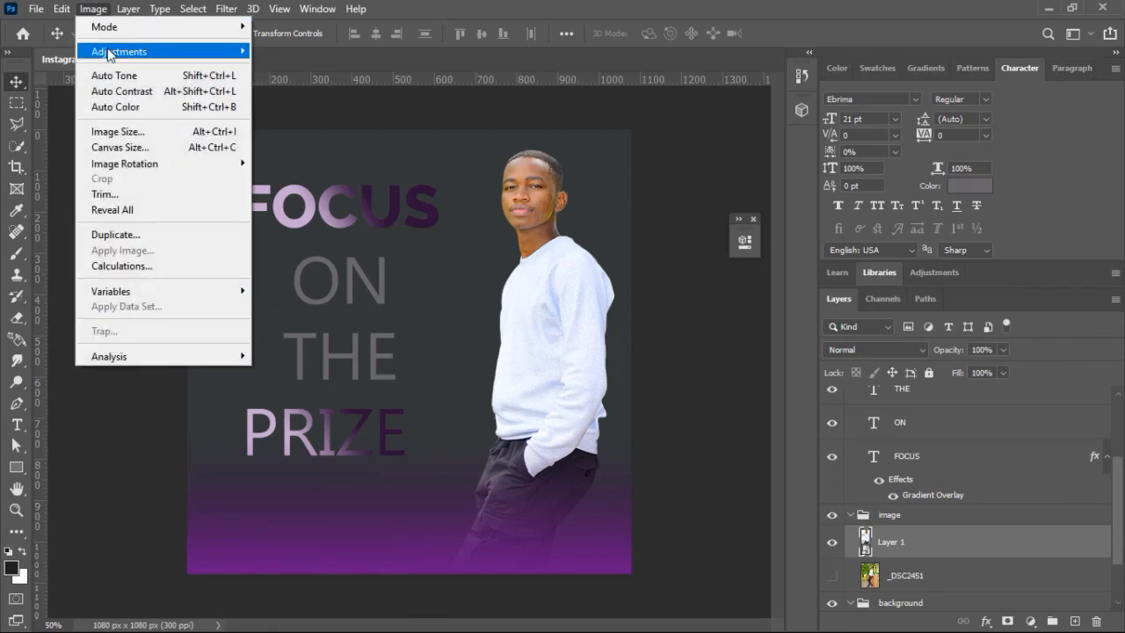
{"action": "mouse_move", "coordinate": [109, 52]}
{"action": "left_click", "coordinate": [278, 51]}
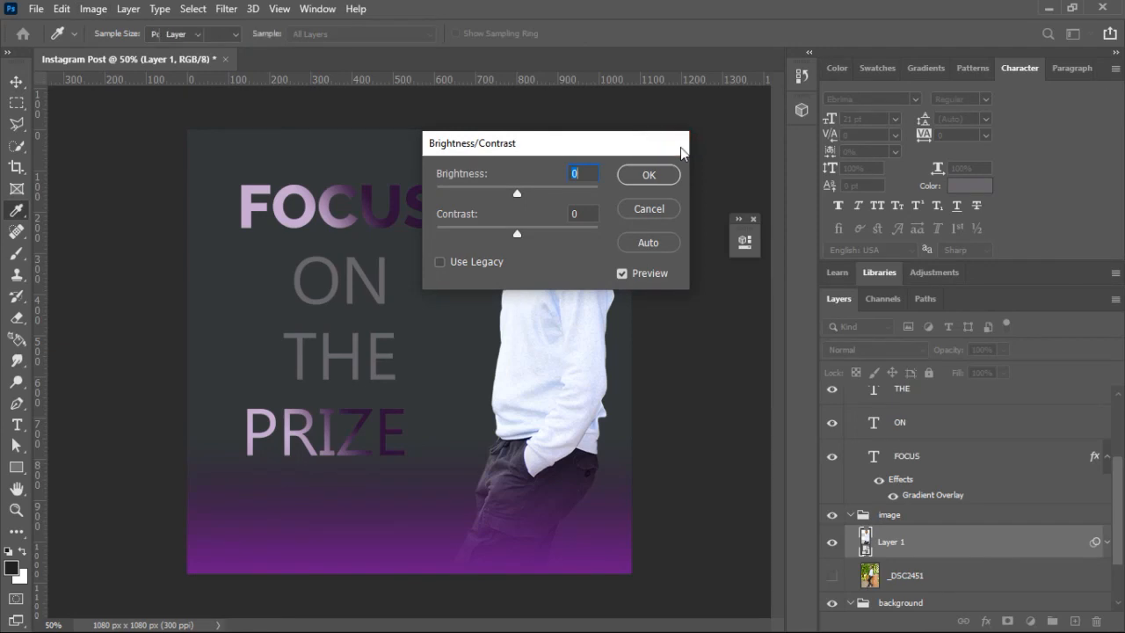
{"action": "left_click", "coordinate": [676, 142]}
- Try a Brightness/Contrast adjustment on the man's layer, with brightness at -14 and a changed contrast
{"action": "left_click", "coordinate": [93, 9]}
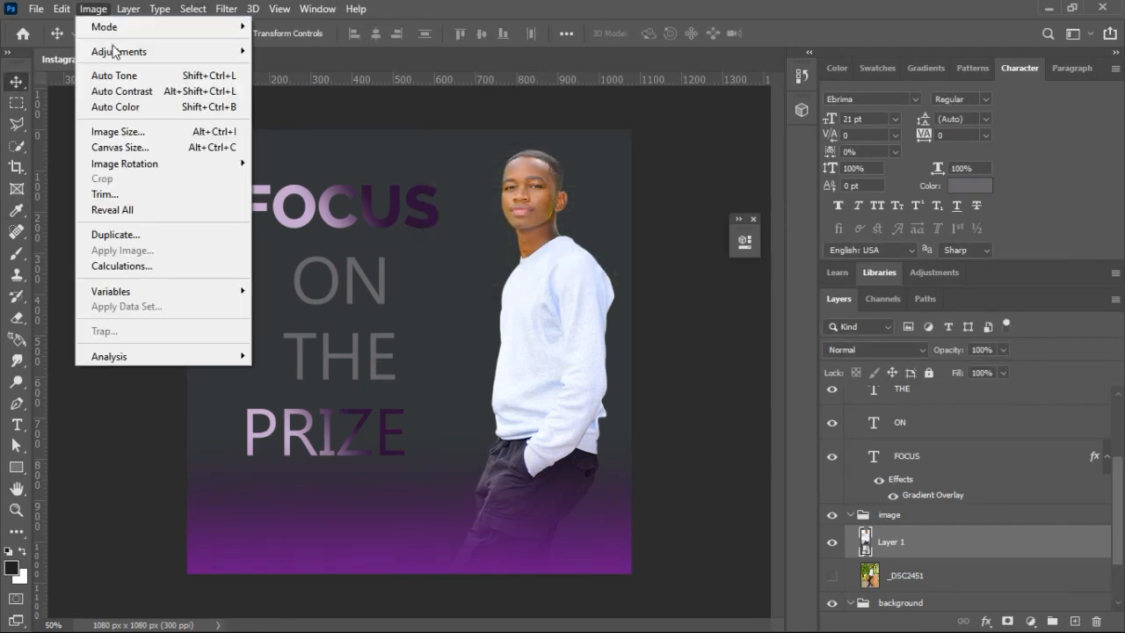
{"action": "mouse_move", "coordinate": [116, 54]}
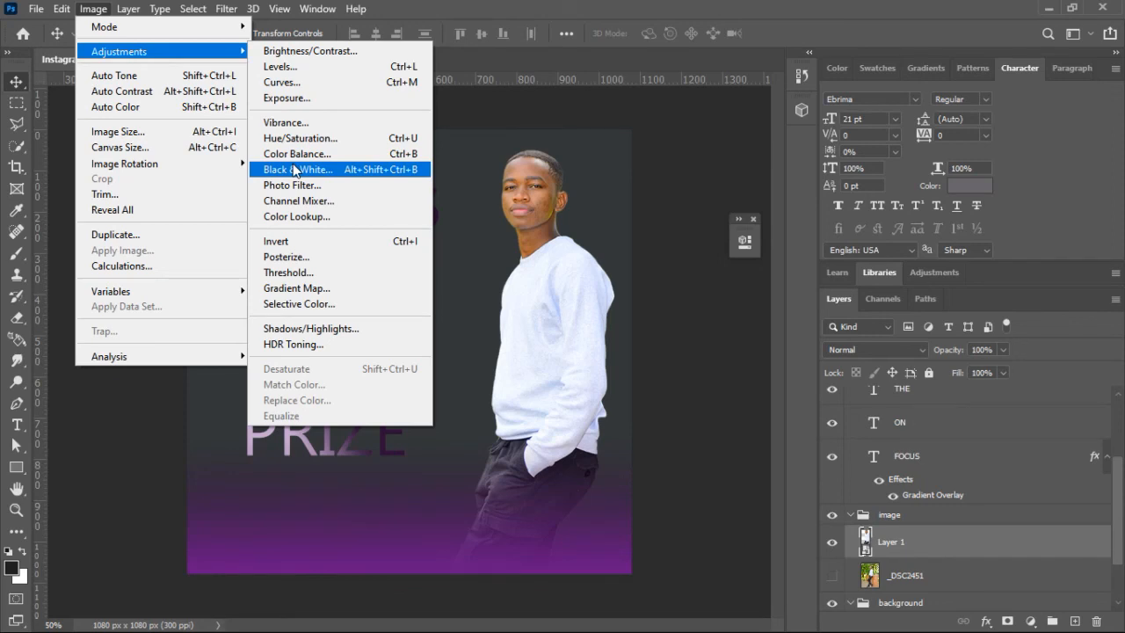
{"action": "left_click", "coordinate": [318, 51]}
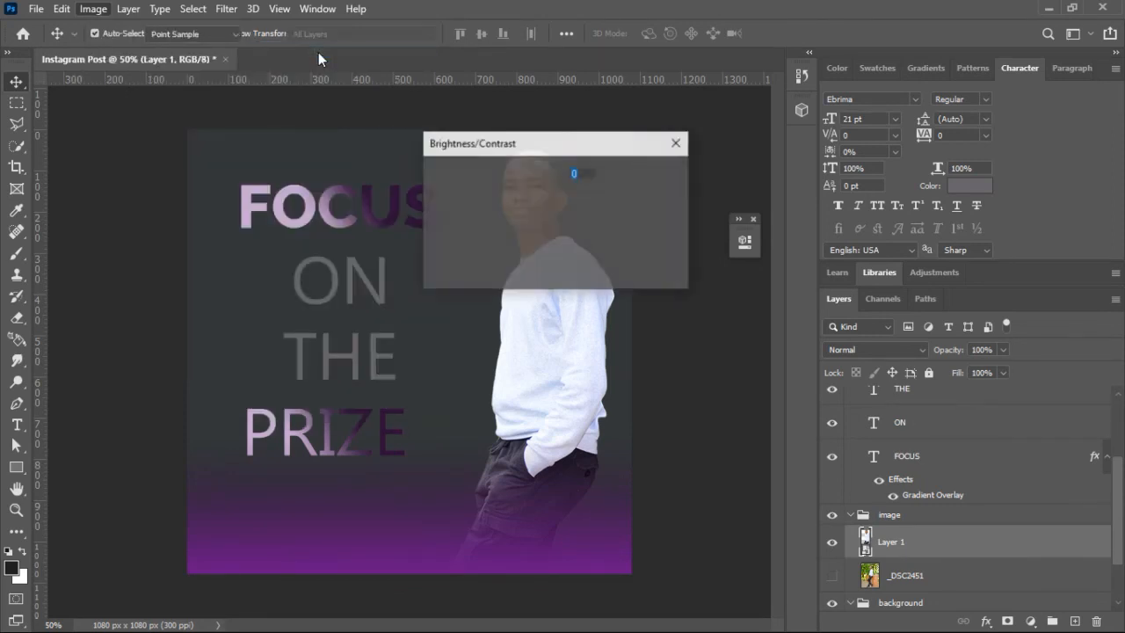
{"action": "left_click_drag", "start_coordinate": [560, 144], "coordinate": [777, 238]}
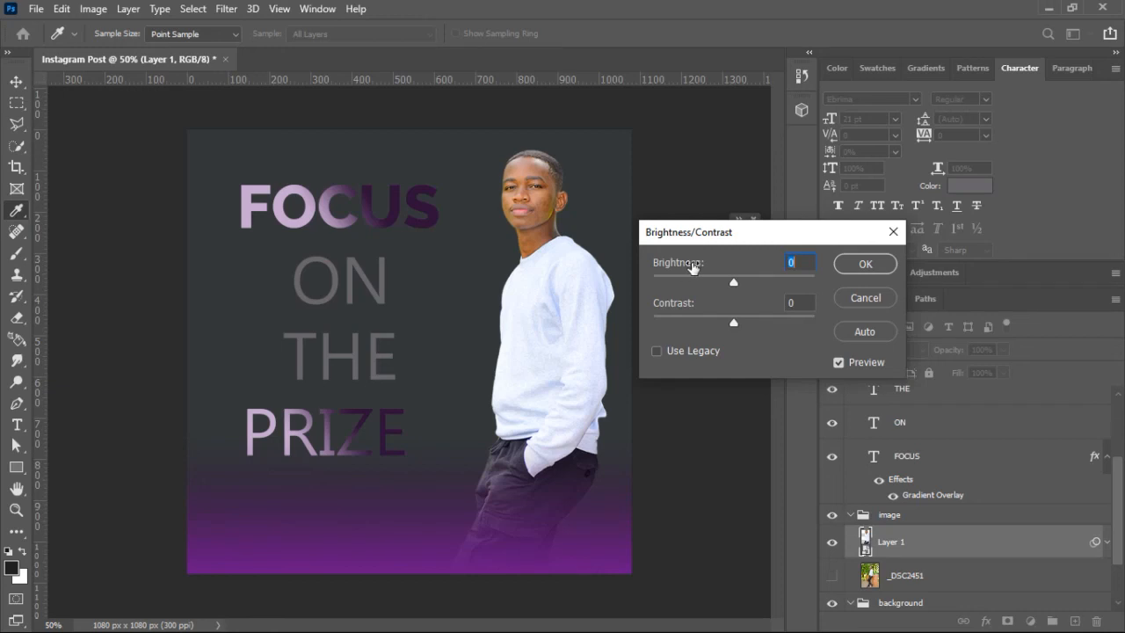
{"action": "mouse_move", "coordinate": [688, 268]}
{"action": "left_mouse_down"}
{"action": "mouse_move", "coordinate": [659, 268]}
{"action": "mouse_move", "coordinate": [750, 264]}
{"action": "mouse_move", "coordinate": [695, 268]}
{"action": "left_mouse_up"}
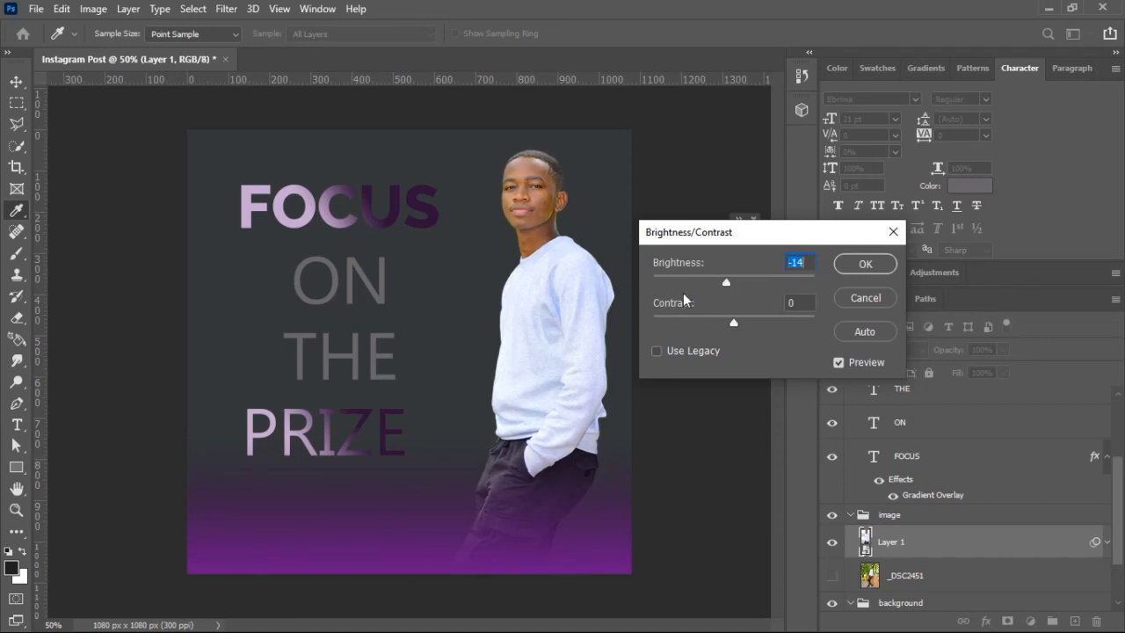
{"action": "mouse_move", "coordinate": [680, 308]}
{"action": "left_mouse_down"}
{"action": "mouse_move", "coordinate": [662, 307]}
{"action": "mouse_move", "coordinate": [688, 308]}
{"action": "left_mouse_up"}
{"action": "left_click", "coordinate": [846, 266]}
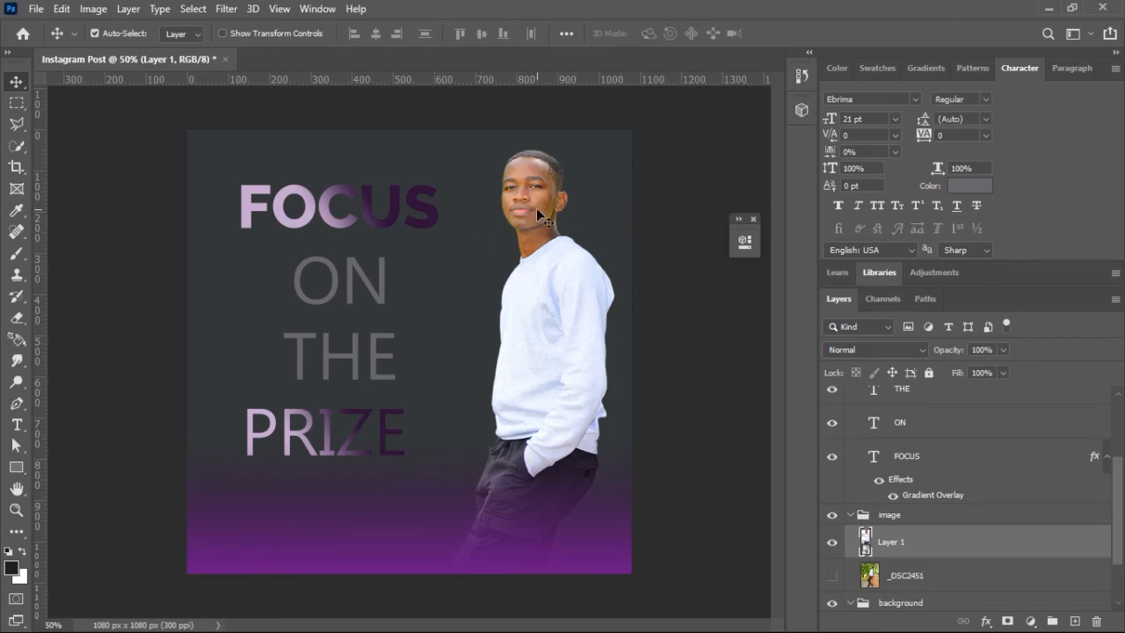
- Start a Black & White adjustment on the man's layer, keeping the man visible beside the settings
{"action": "left_click", "coordinate": [91, 9]}
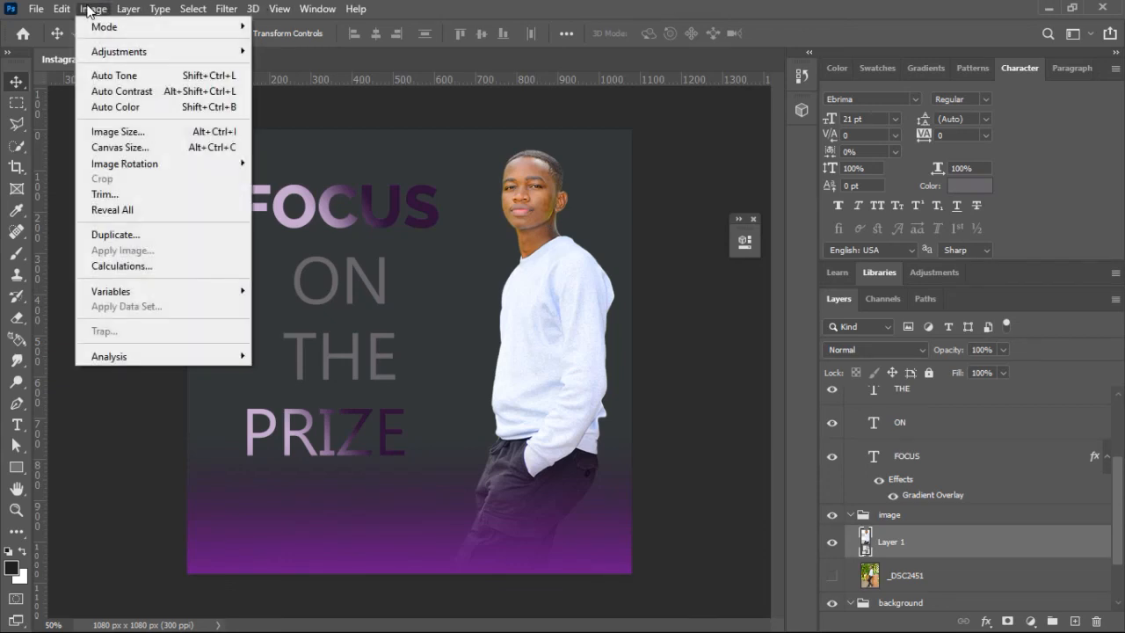
{"action": "mouse_move", "coordinate": [115, 51]}
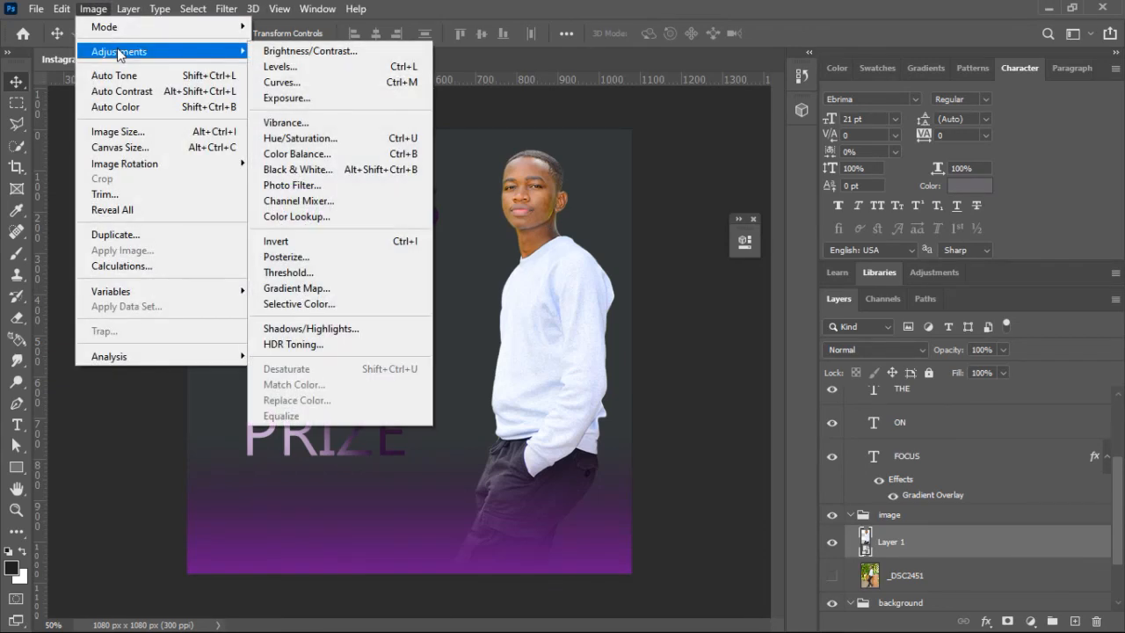
{"action": "left_click", "coordinate": [318, 173]}
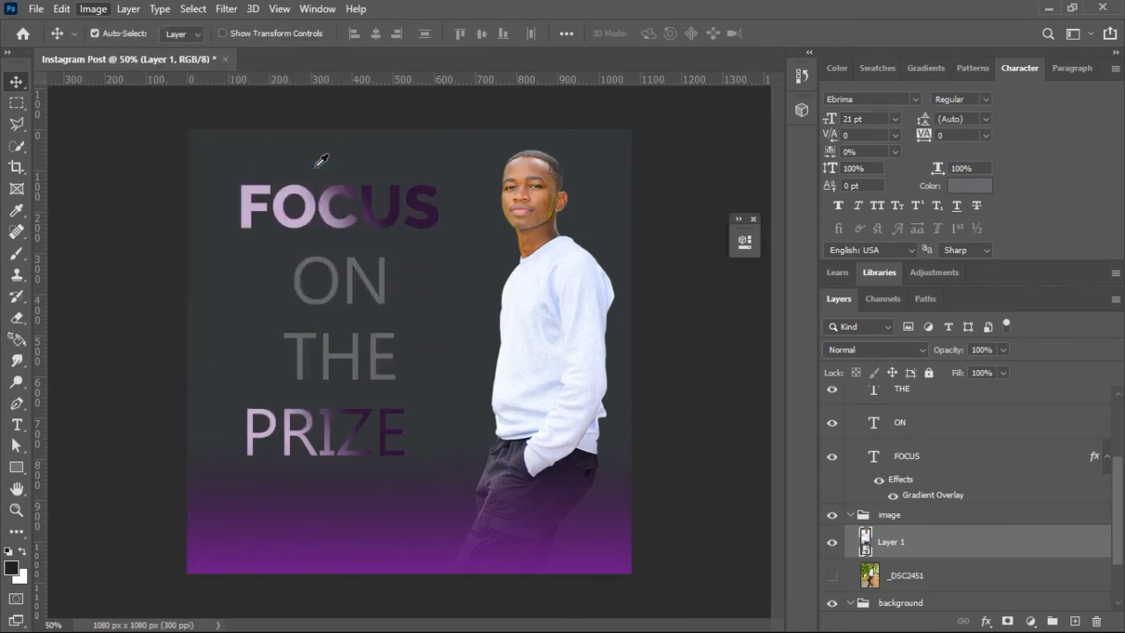
{"action": "left_click_drag", "start_coordinate": [582, 58], "coordinate": [818, 142]}
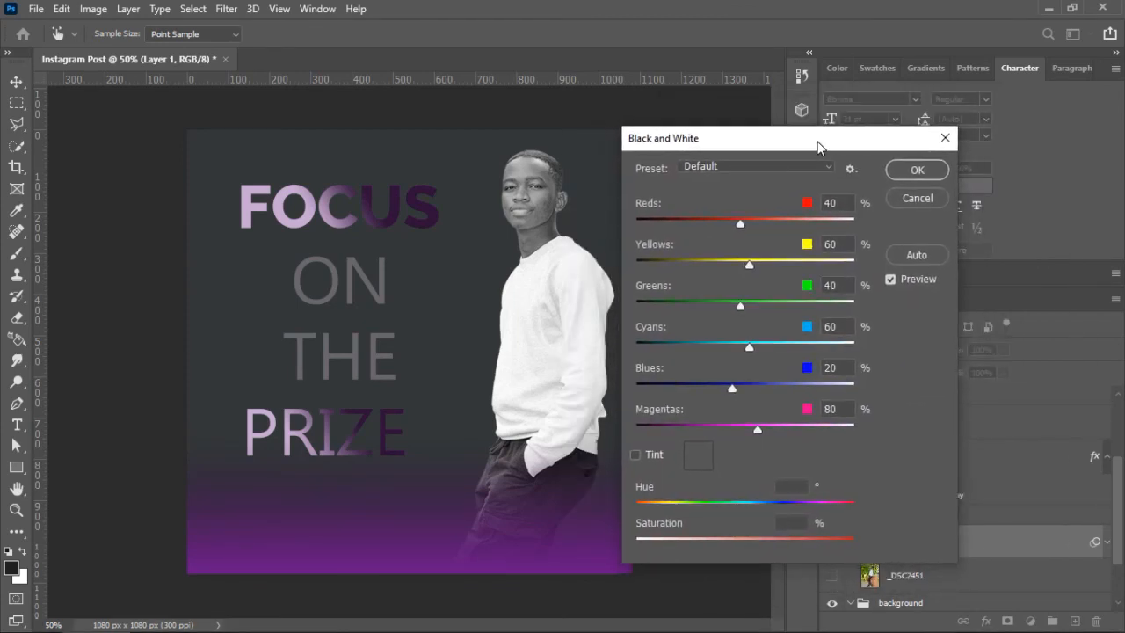
- Try the Blue Filter, Darker and Green Filter presets of the Black & White adjustment on the man
{"action": "left_click", "coordinate": [727, 166]}
{"action": "left_click", "coordinate": [727, 166]}
{"action": "left_click", "coordinate": [727, 166]}
{"action": "left_click", "coordinate": [719, 213]}
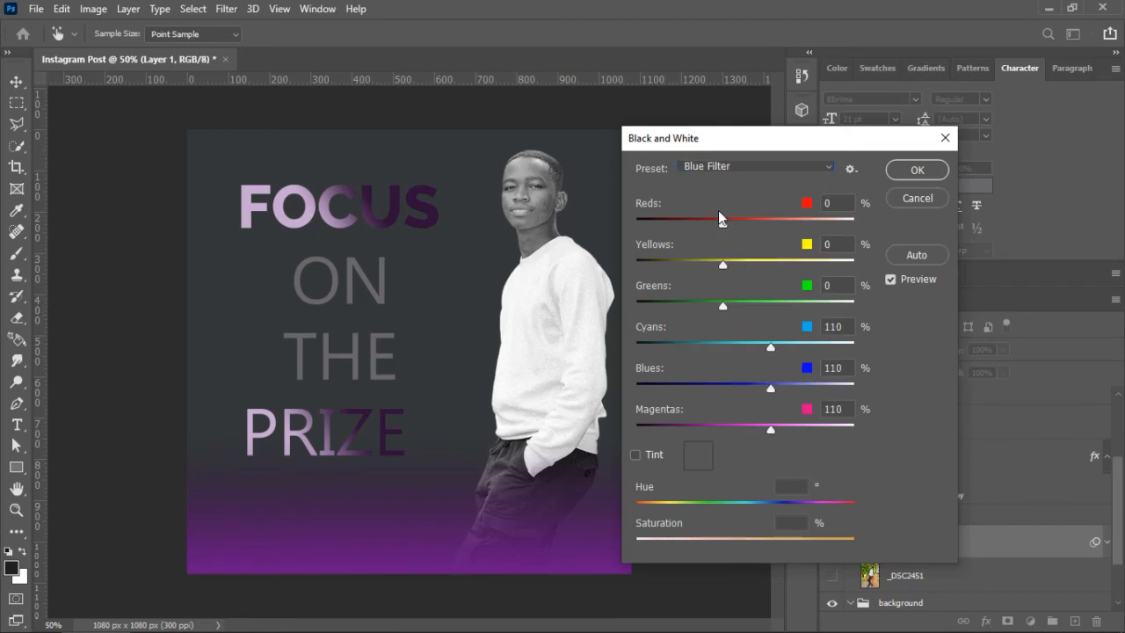
{"action": "left_click", "coordinate": [733, 169]}
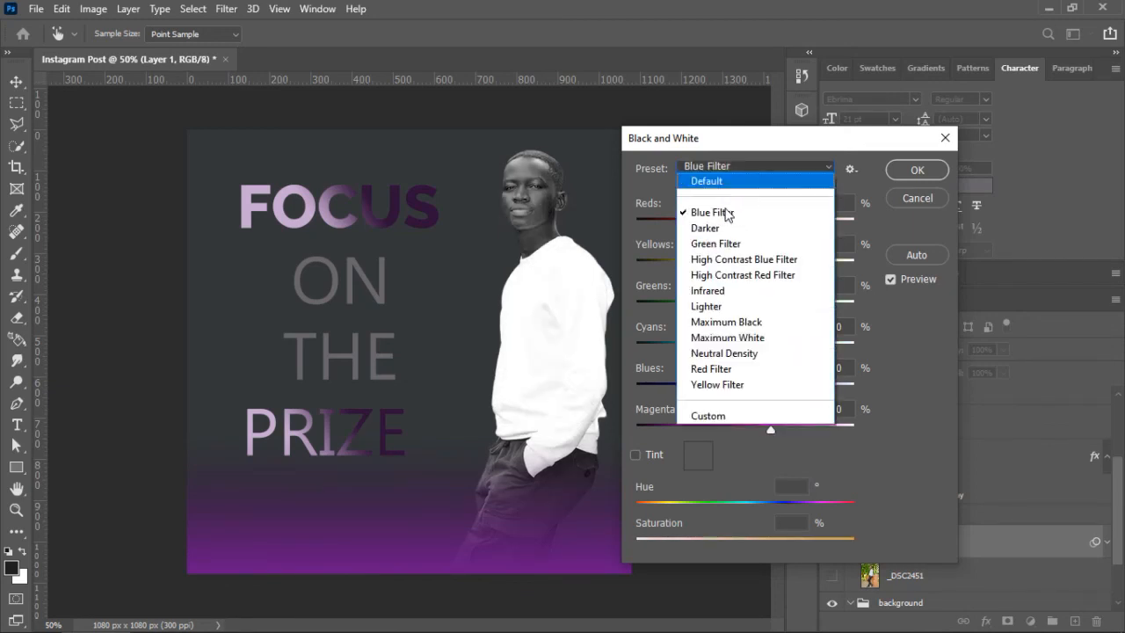
{"action": "left_click", "coordinate": [730, 233]}
{"action": "left_click", "coordinate": [739, 168]}
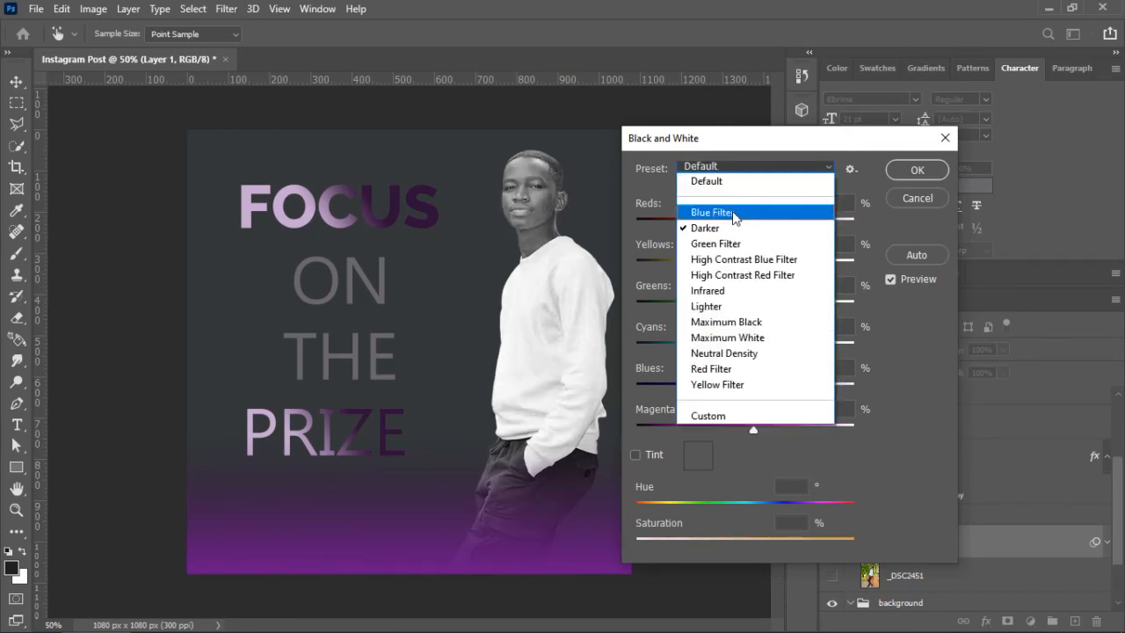
{"action": "left_click", "coordinate": [729, 220]}
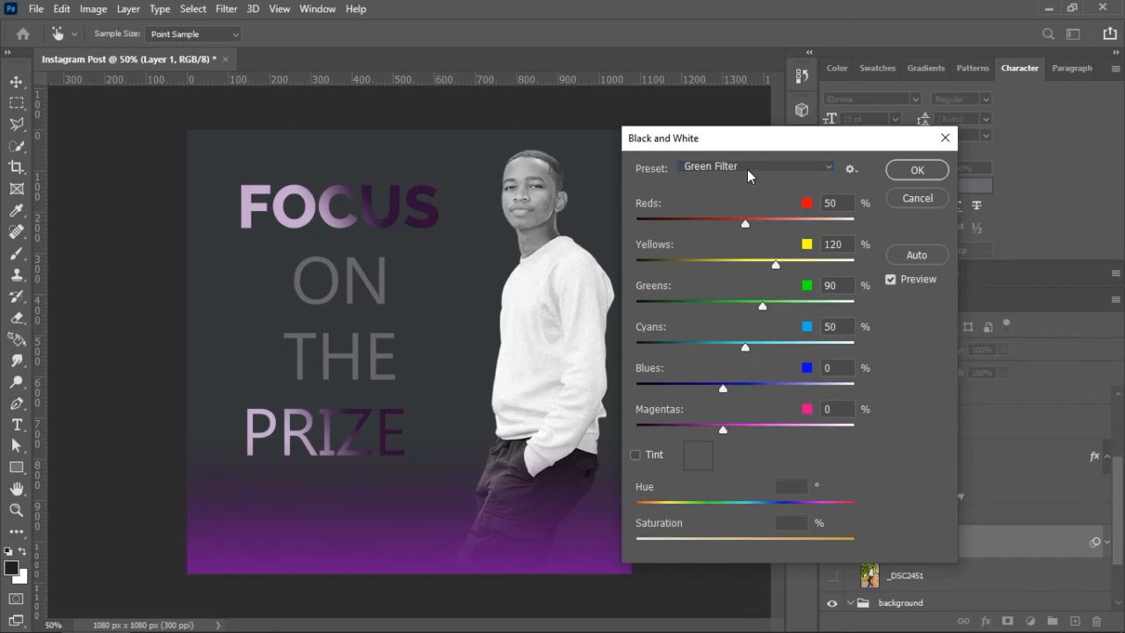
- Try further Black & White presets on the man, including Lighter, Infrared, Maximum Black and Red Filter
{"action": "left_click", "coordinate": [747, 169]}
{"action": "left_click", "coordinate": [736, 264]}
{"action": "left_click", "coordinate": [753, 166]}
{"action": "left_click", "coordinate": [742, 307]}
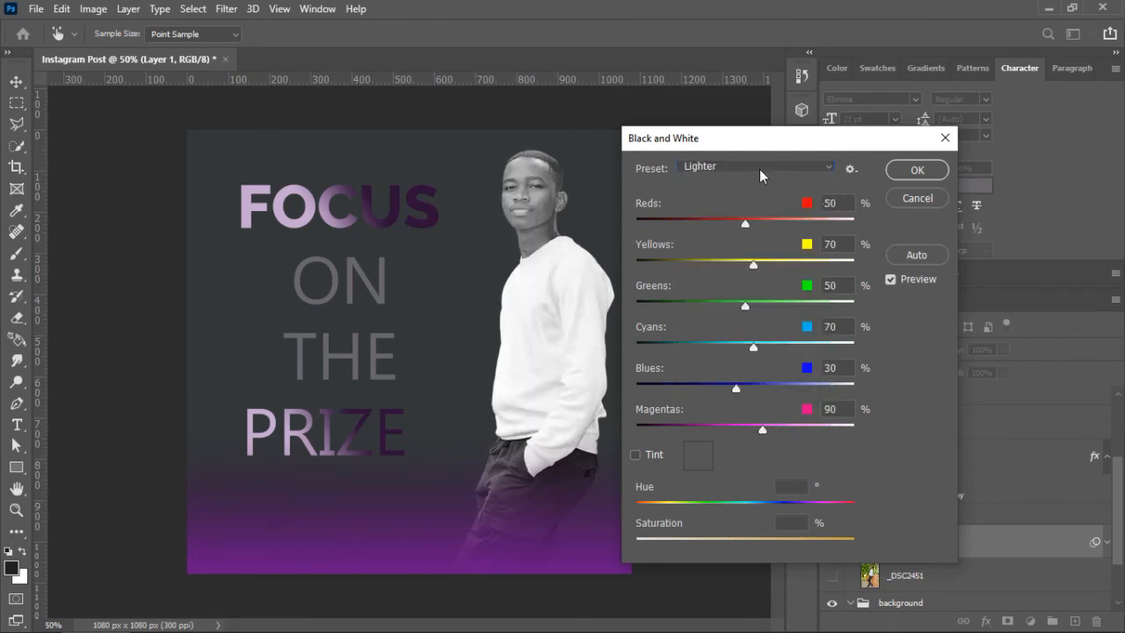
{"action": "left_click", "coordinate": [759, 168]}
{"action": "left_click", "coordinate": [733, 292]}
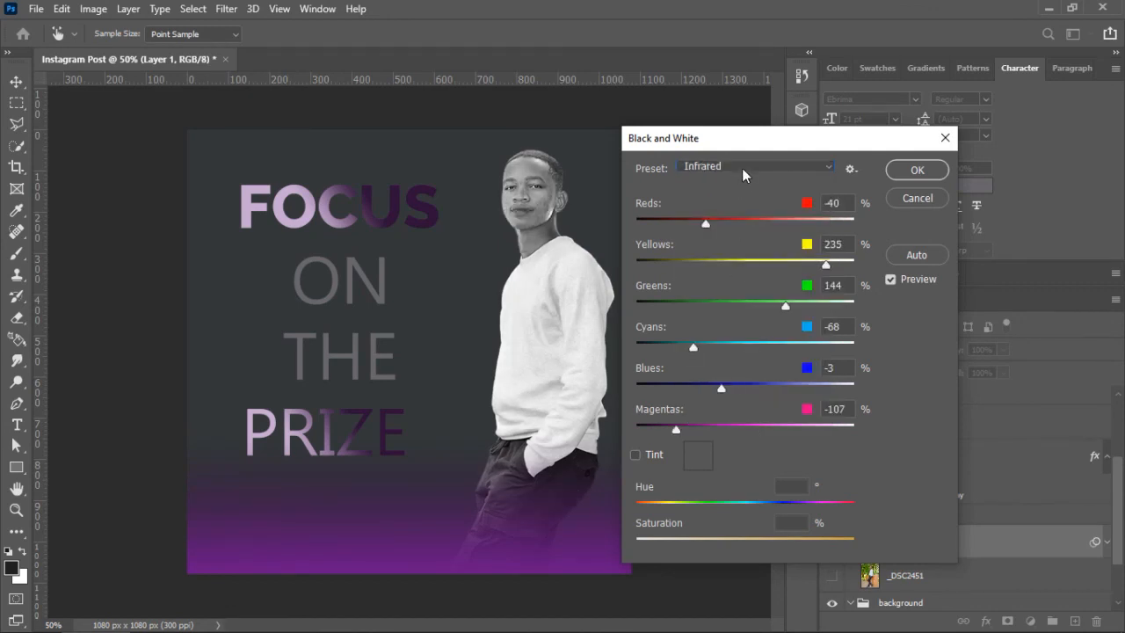
{"action": "left_click", "coordinate": [742, 168]}
{"action": "left_click", "coordinate": [727, 325]}
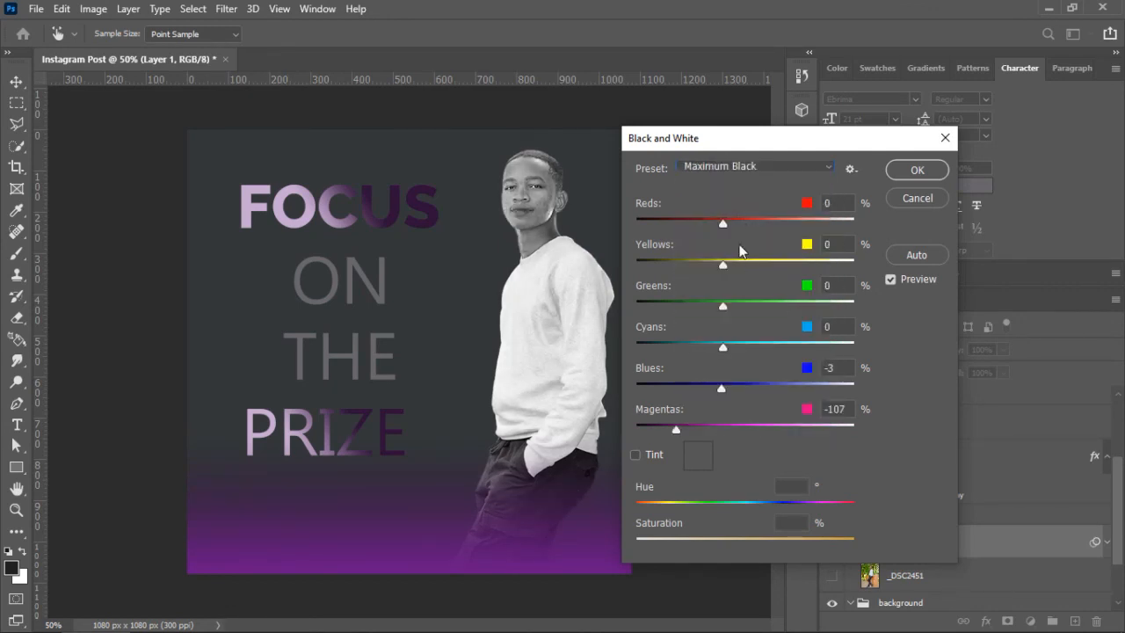
{"action": "left_click", "coordinate": [766, 166]}
{"action": "left_click", "coordinate": [707, 367]}
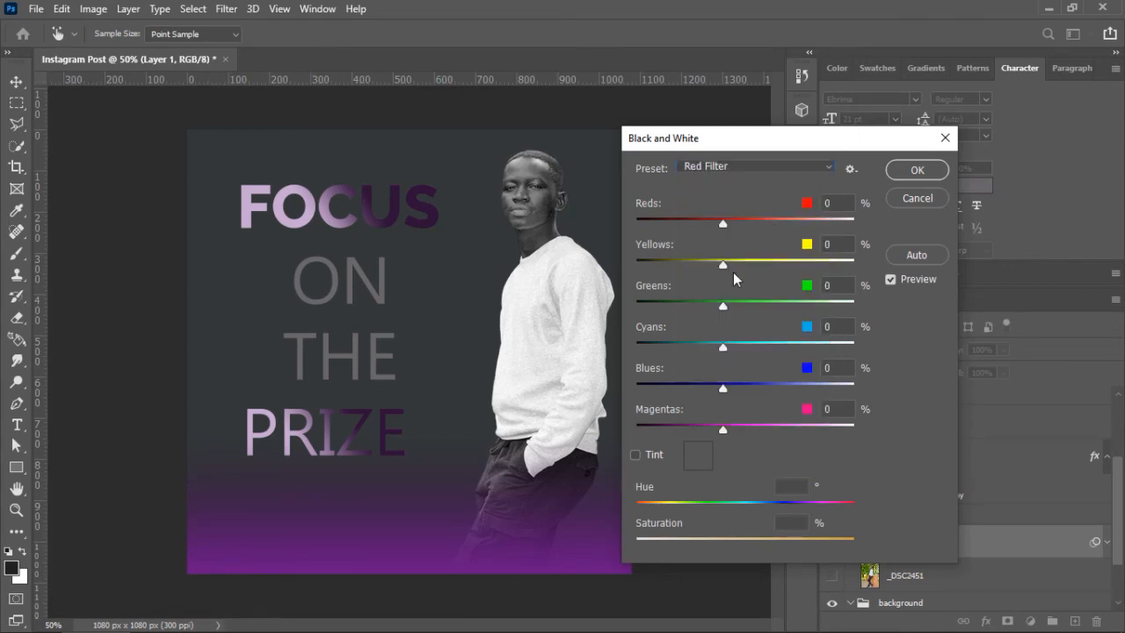
- Apply the Black & White adjustment based on the Darker preset, with Reds at 21% and Yellows at 50%
{"action": "left_click", "coordinate": [742, 167]}
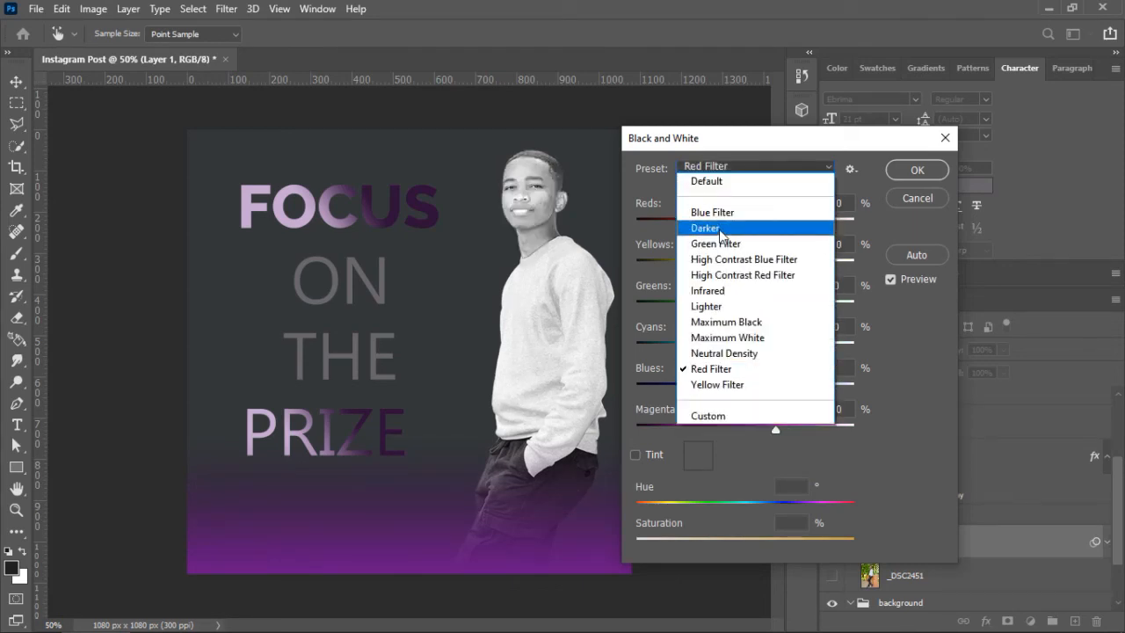
{"action": "left_click", "coordinate": [719, 228]}
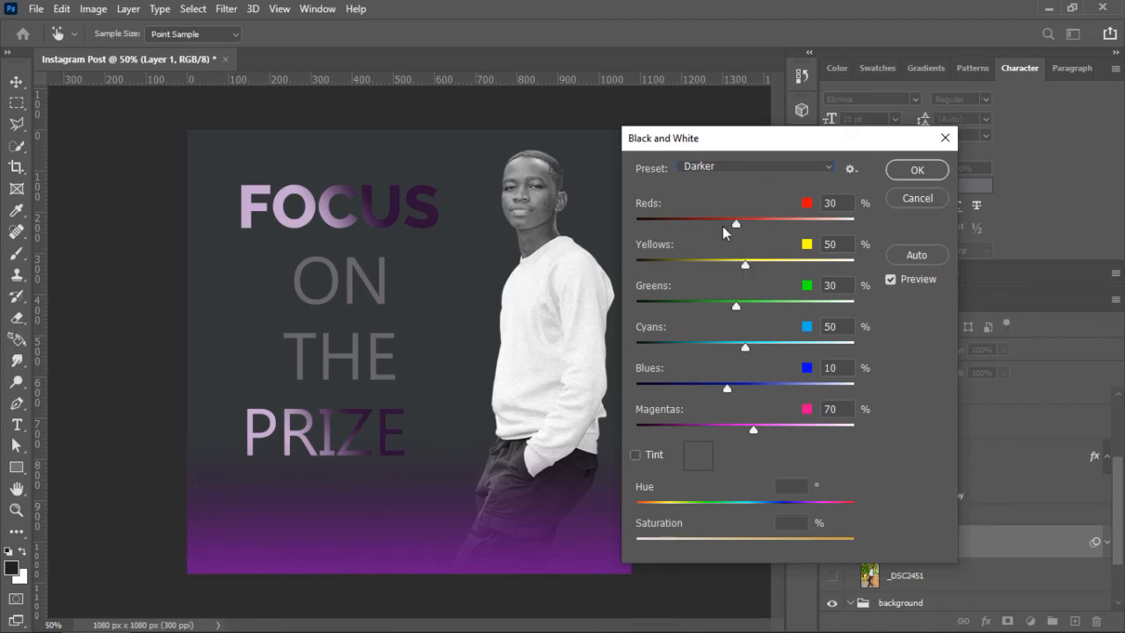
{"action": "left_click_drag", "start_coordinate": [735, 228], "coordinate": [723, 226]}
{"action": "left_click_drag", "start_coordinate": [724, 224], "coordinate": [732, 225]}
{"action": "left_click_drag", "start_coordinate": [743, 268], "coordinate": [742, 273]}
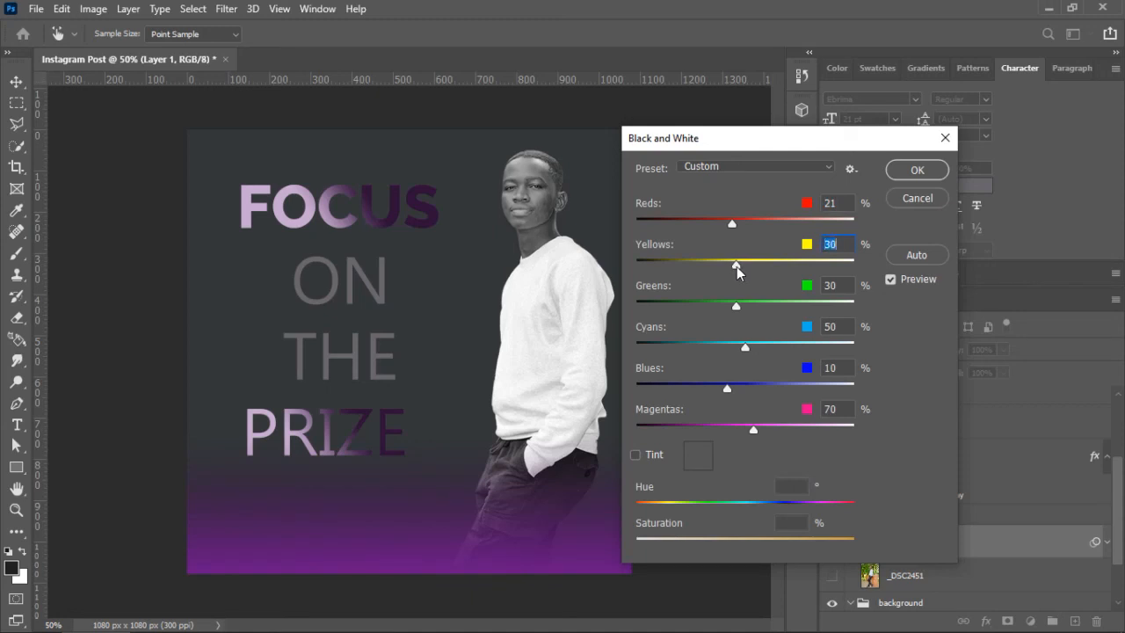
{"action": "left_click_drag", "start_coordinate": [743, 266], "coordinate": [745, 266]}
{"action": "type", "text": "50"}
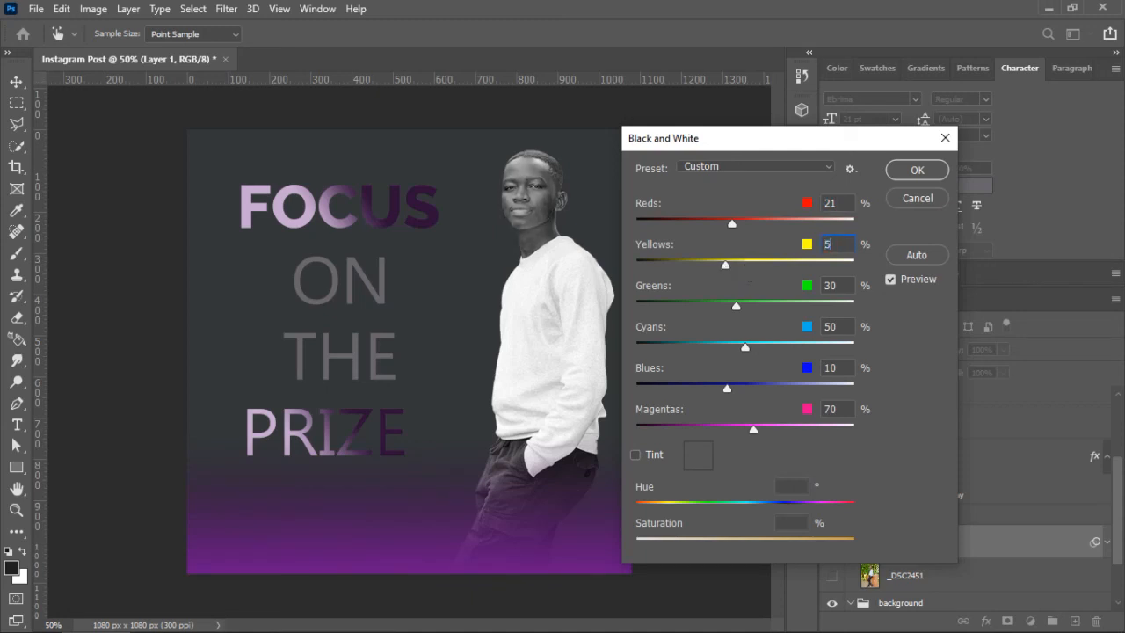
{"action": "left_click", "coordinate": [916, 169]}
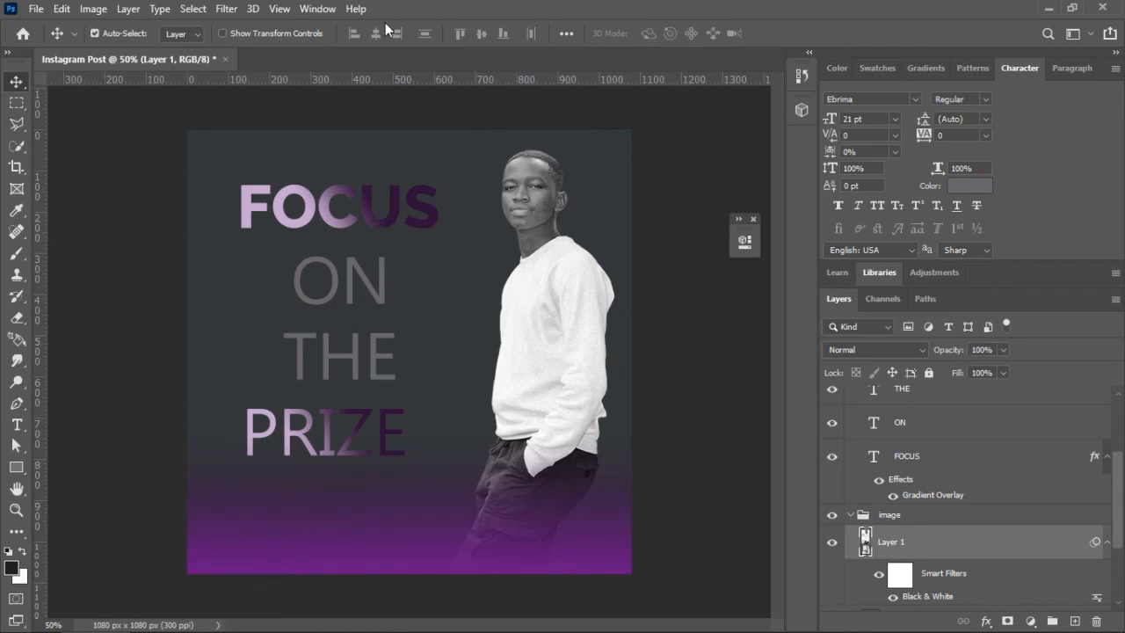
- Apply a Brightness/Contrast adjustment to the man's layer, with brightness at -2 and contrast at -4
{"action": "left_click", "coordinate": [93, 10]}
{"action": "mouse_move", "coordinate": [115, 50]}
{"action": "left_click", "coordinate": [303, 51]}
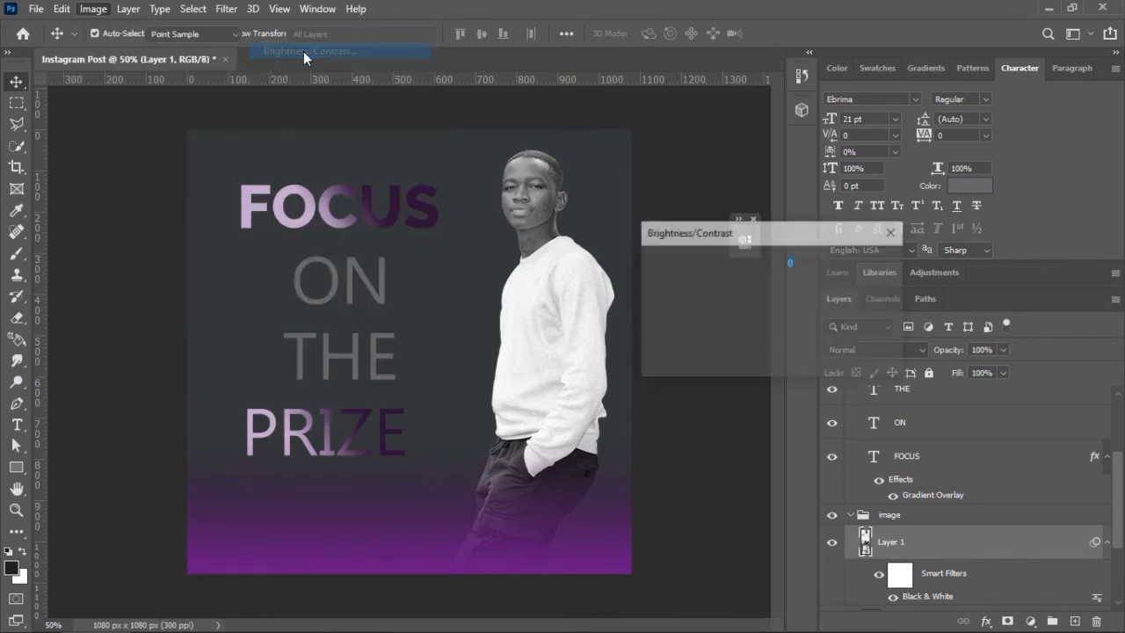
{"action": "left_click_drag", "start_coordinate": [703, 263], "coordinate": [670, 305]}
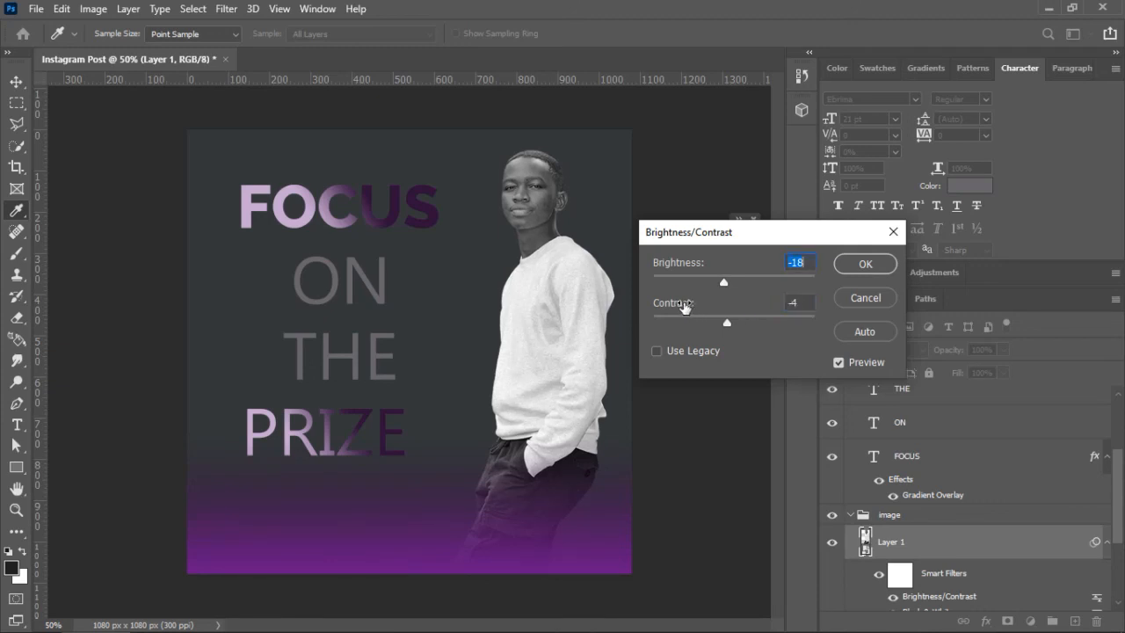
{"action": "left_click_drag", "start_coordinate": [674, 262], "coordinate": [700, 266]}
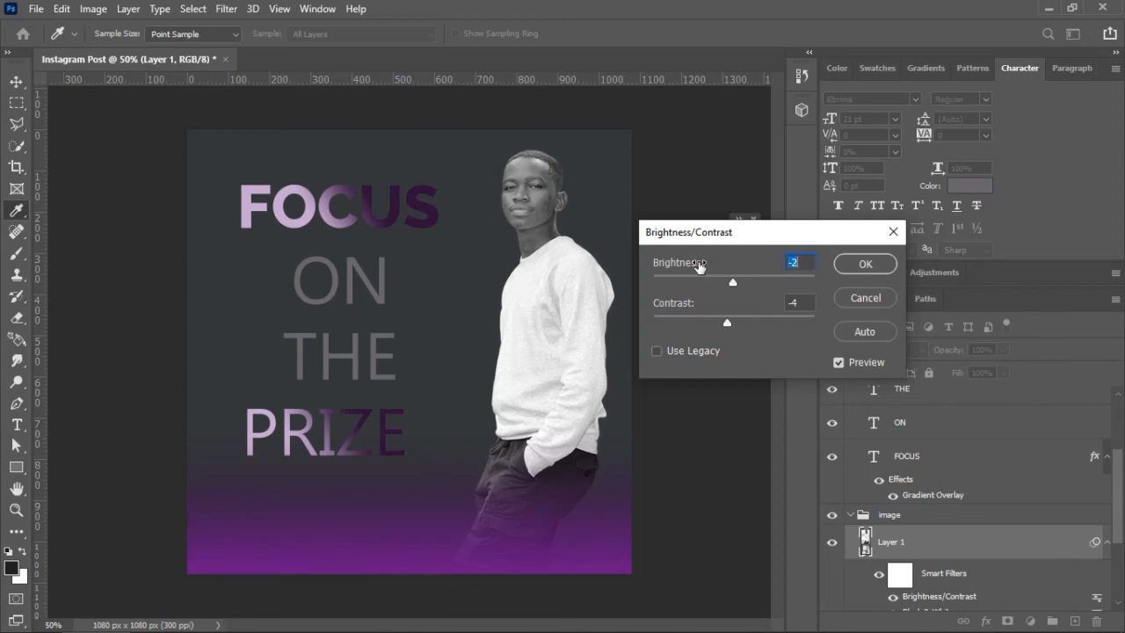
{"action": "left_click", "coordinate": [851, 265]}
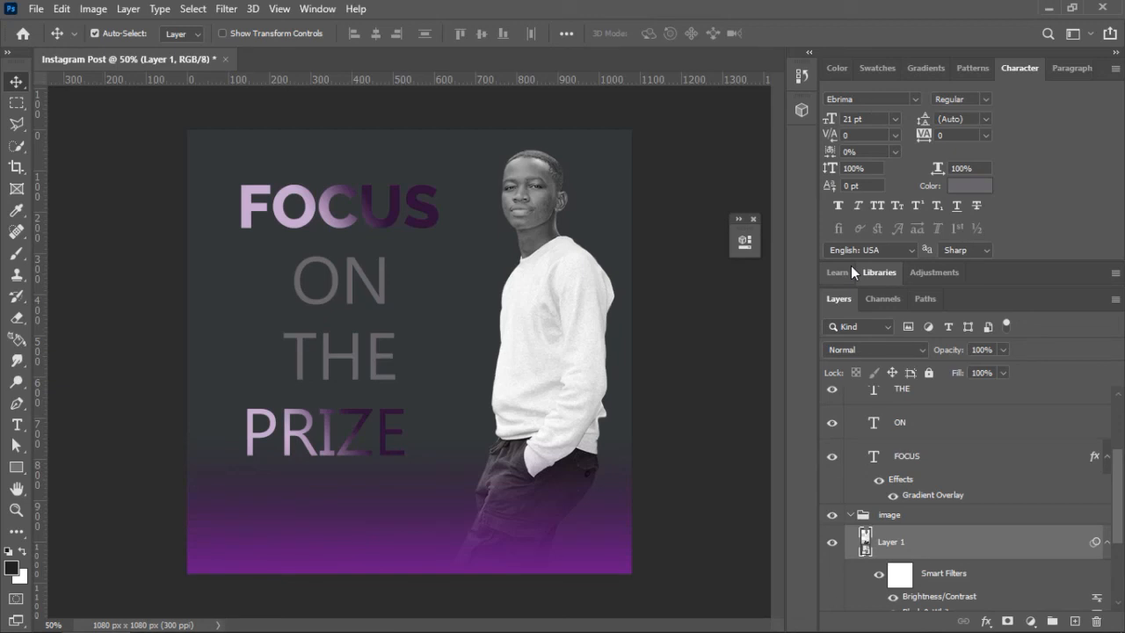
- Apply the Auto Tone, Auto Contrast and Auto Color corrections to the black-and-white layer of the man
{"action": "left_click", "coordinate": [601, 150]}
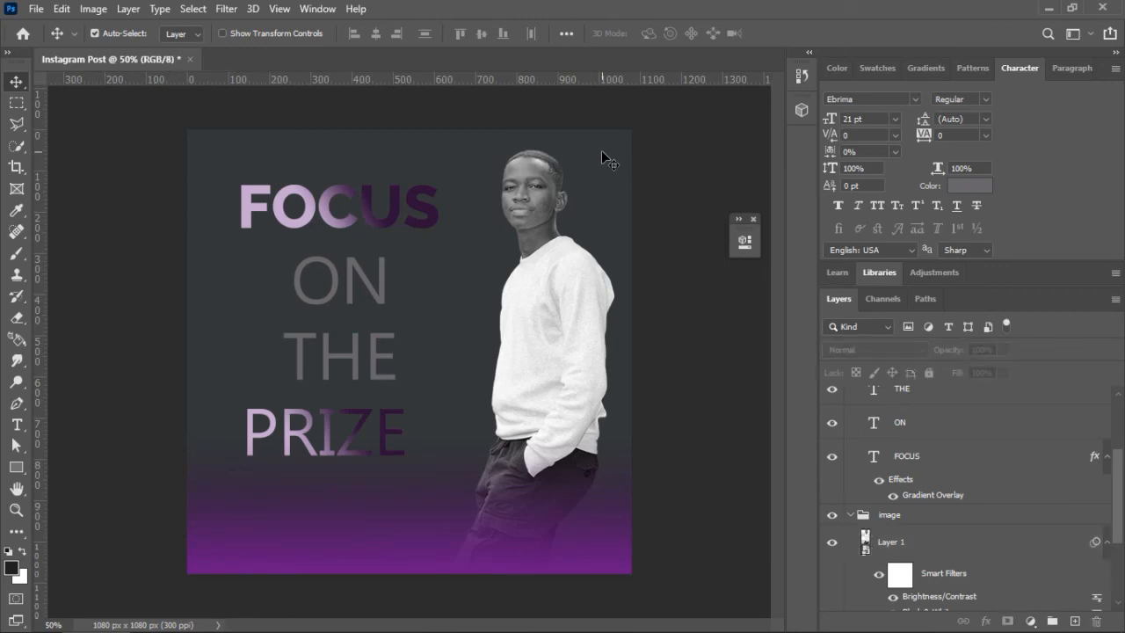
{"action": "left_click", "coordinate": [556, 176]}
{"action": "left_click", "coordinate": [93, 9]}
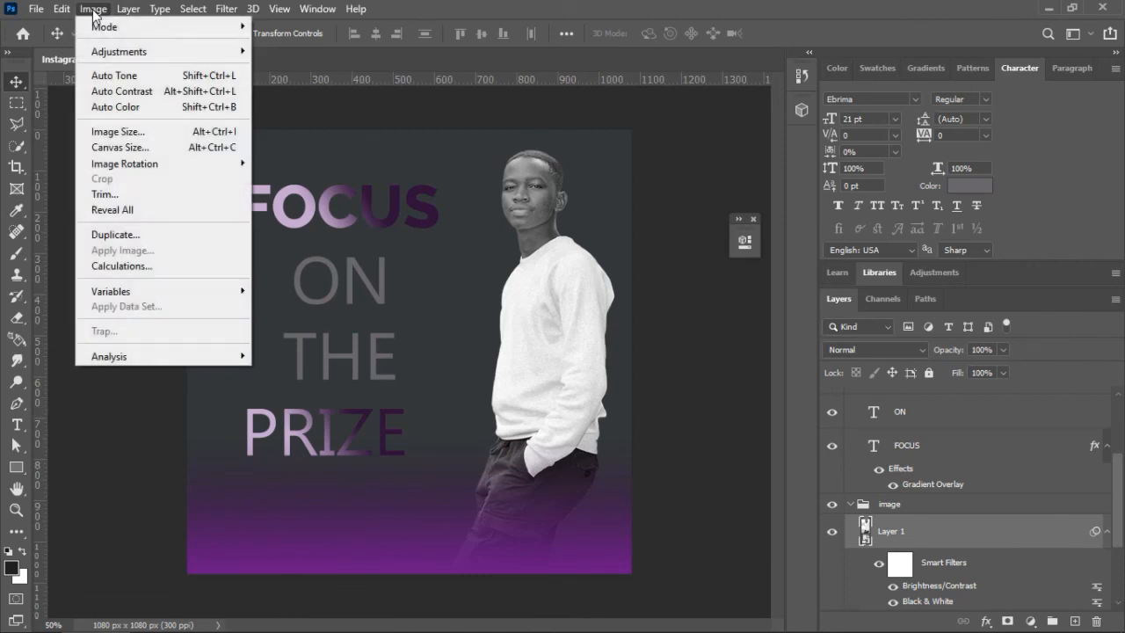
{"action": "left_click", "coordinate": [109, 75]}
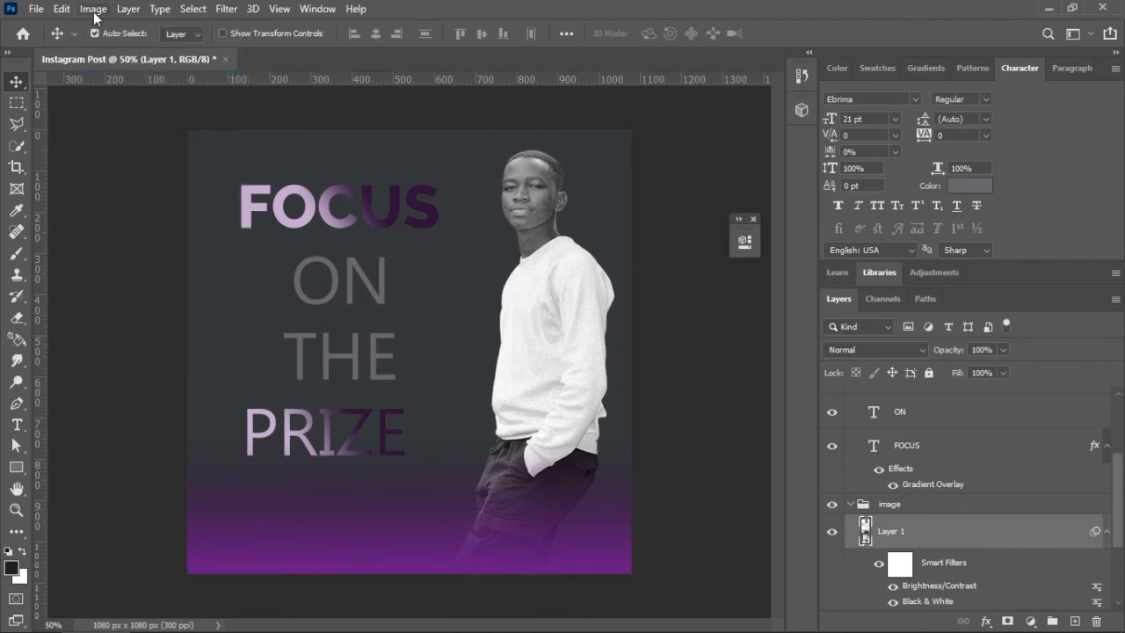
{"action": "left_click", "coordinate": [93, 8]}
{"action": "left_click", "coordinate": [116, 93]}
{"action": "left_click", "coordinate": [94, 9]}
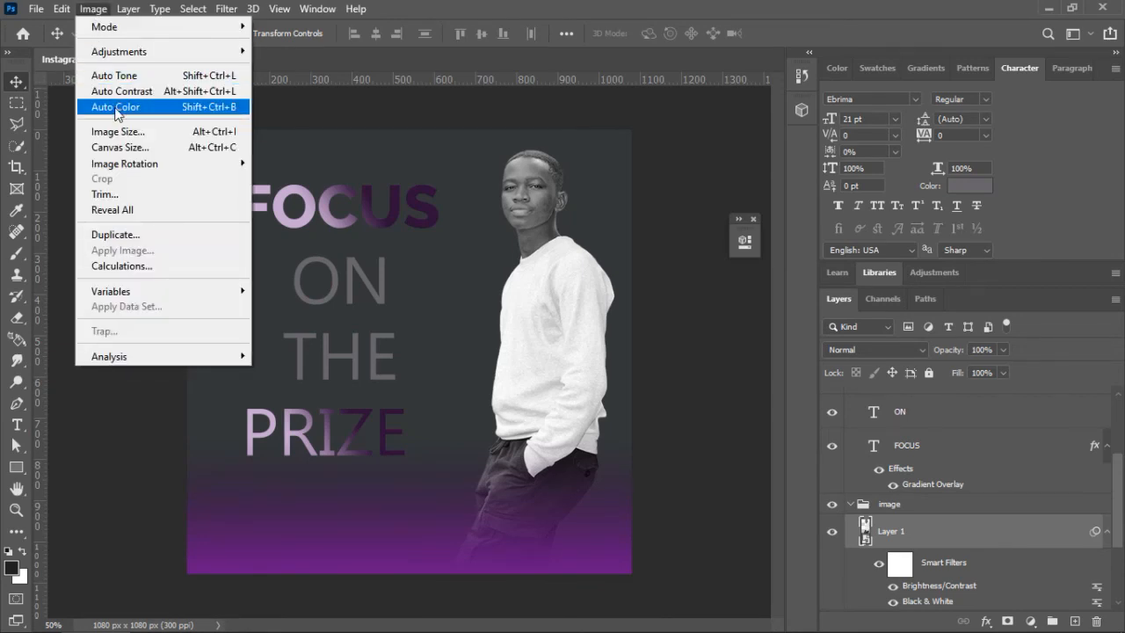
{"action": "left_click", "coordinate": [115, 107]}
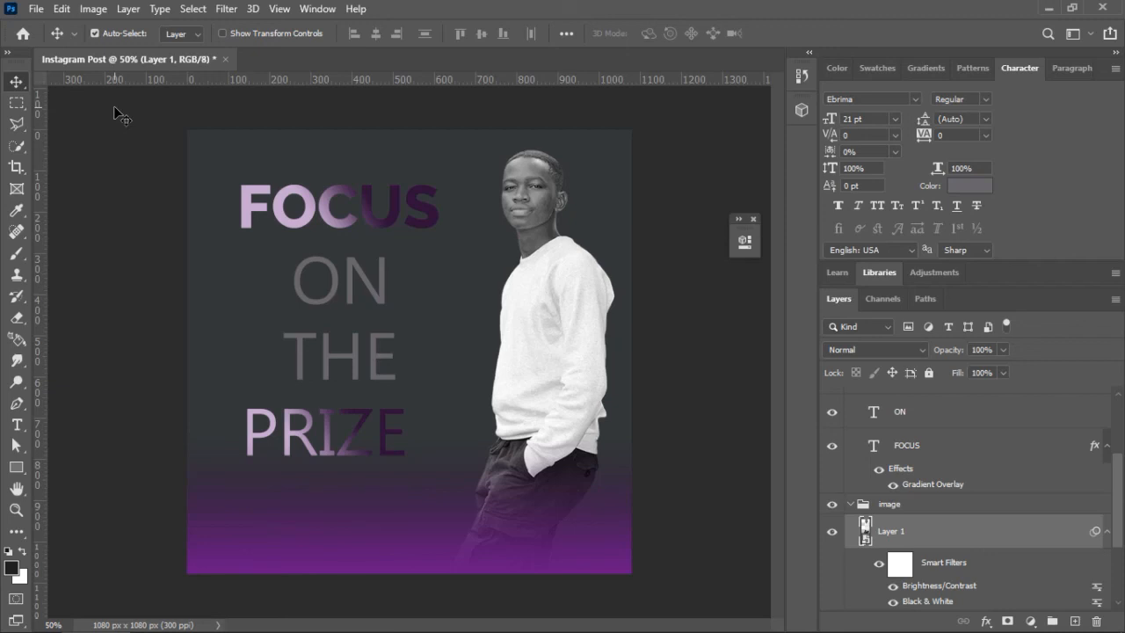
- Save the design on the computer in the project folder as the Photoshop file Instagram Post.psd, with layers included
{"action": "left_click", "coordinate": [36, 10]}
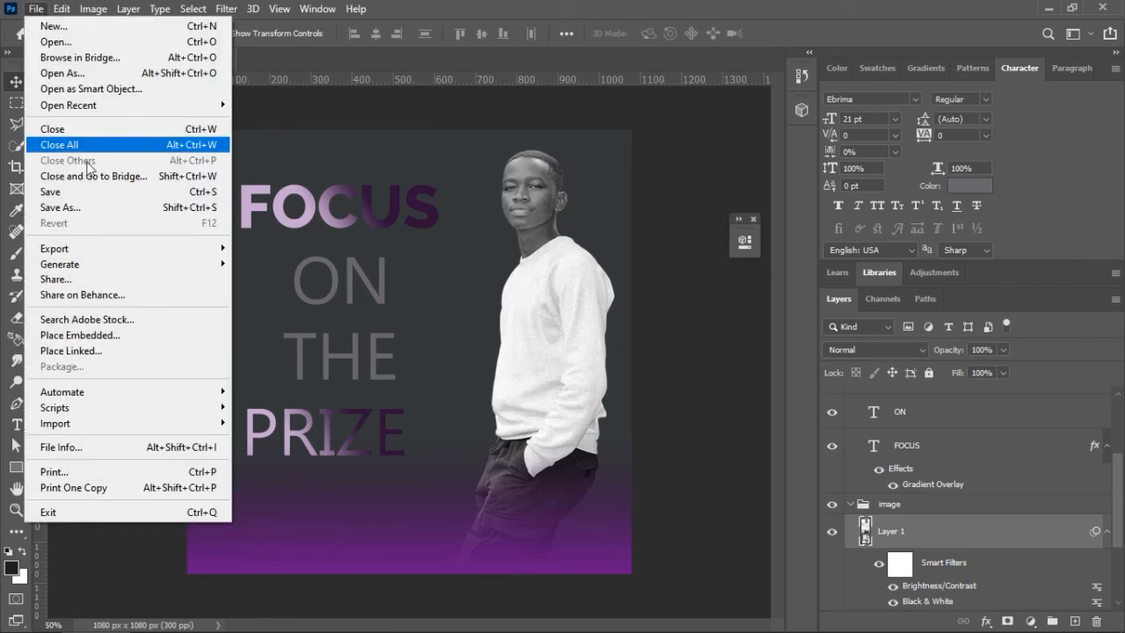
{"action": "left_click", "coordinate": [74, 208]}
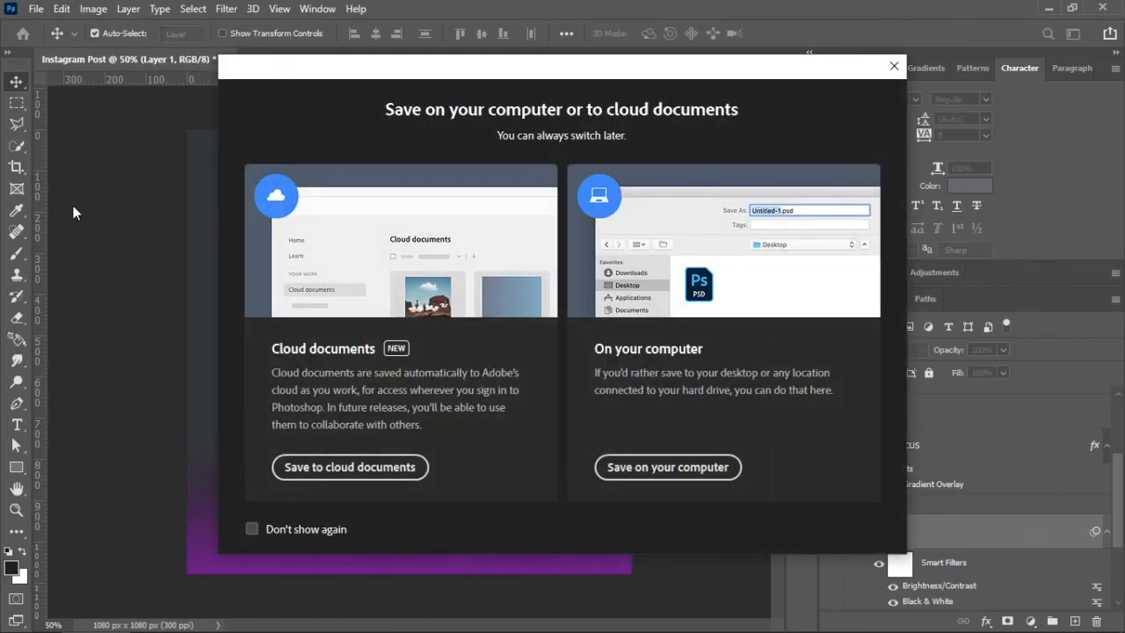
{"action": "left_click", "coordinate": [645, 466]}
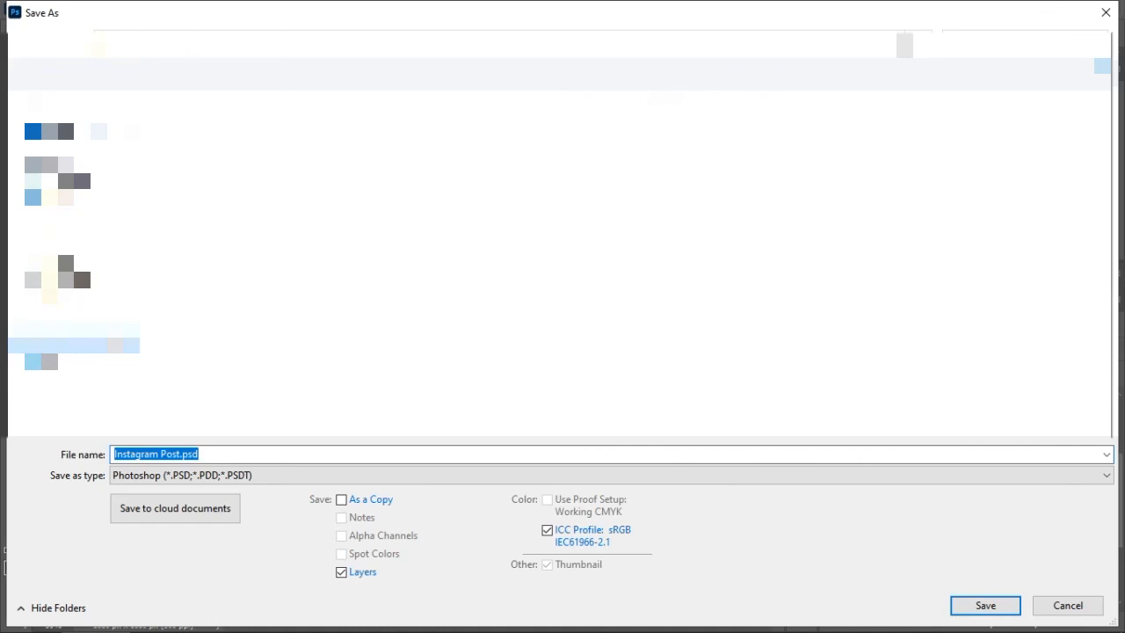
{"action": "left_click", "coordinate": [74, 345]}
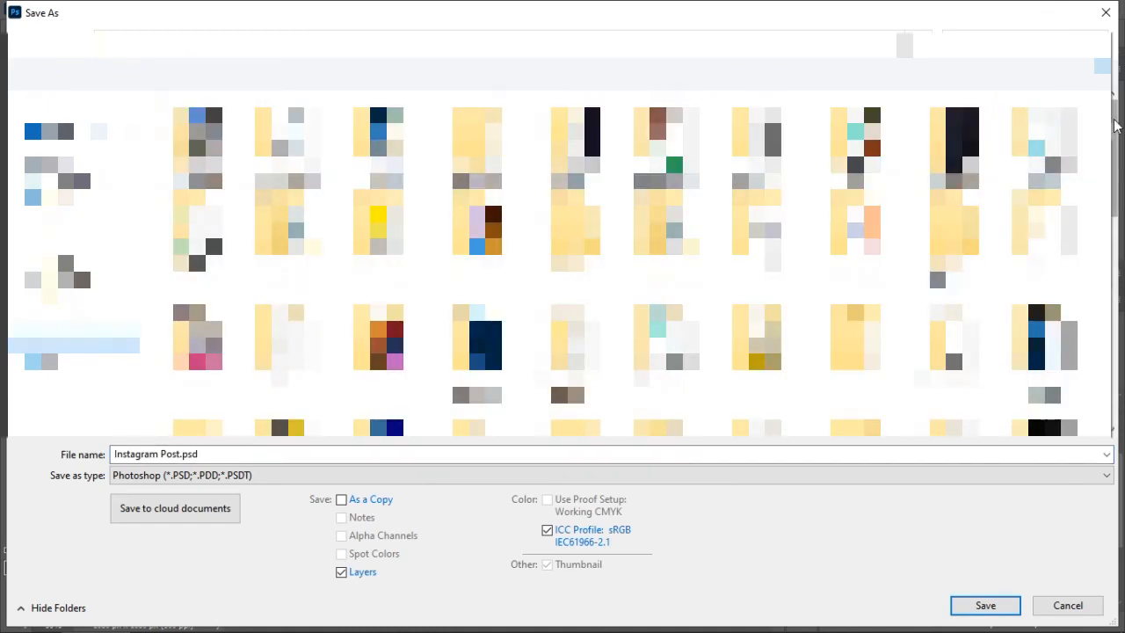
{"action": "scroll", "coordinate": [1112, 167], "scroll_direction": "down", "scroll_amount": 3}
{"action": "double_click", "coordinate": [817, 108]}
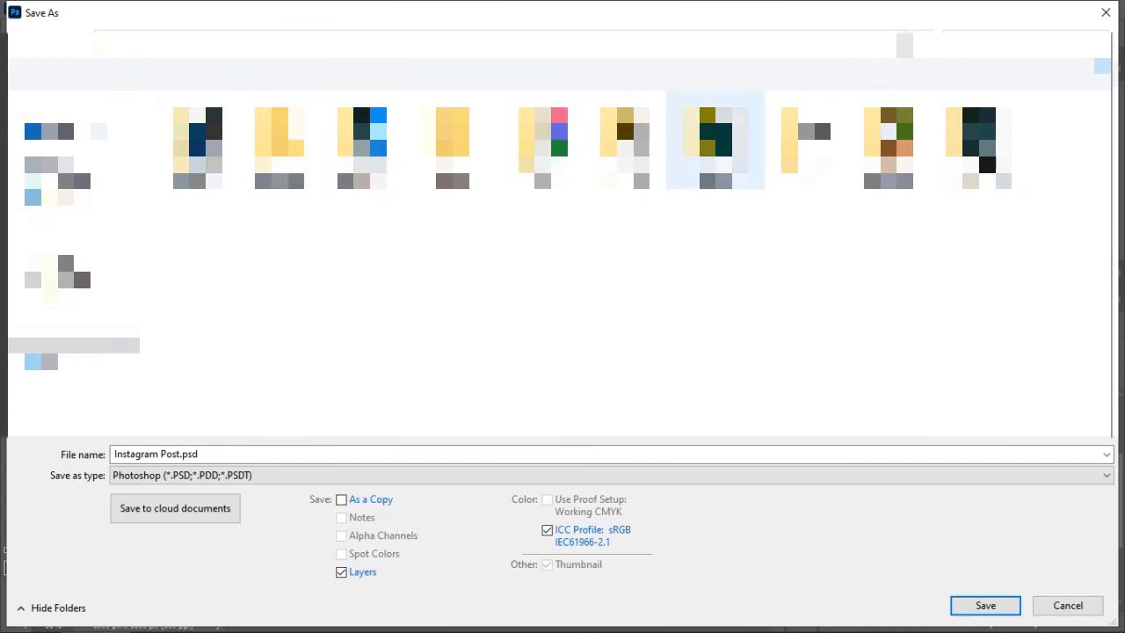
{"action": "left_click", "coordinate": [886, 156]}
{"action": "double_click", "coordinate": [886, 157]}
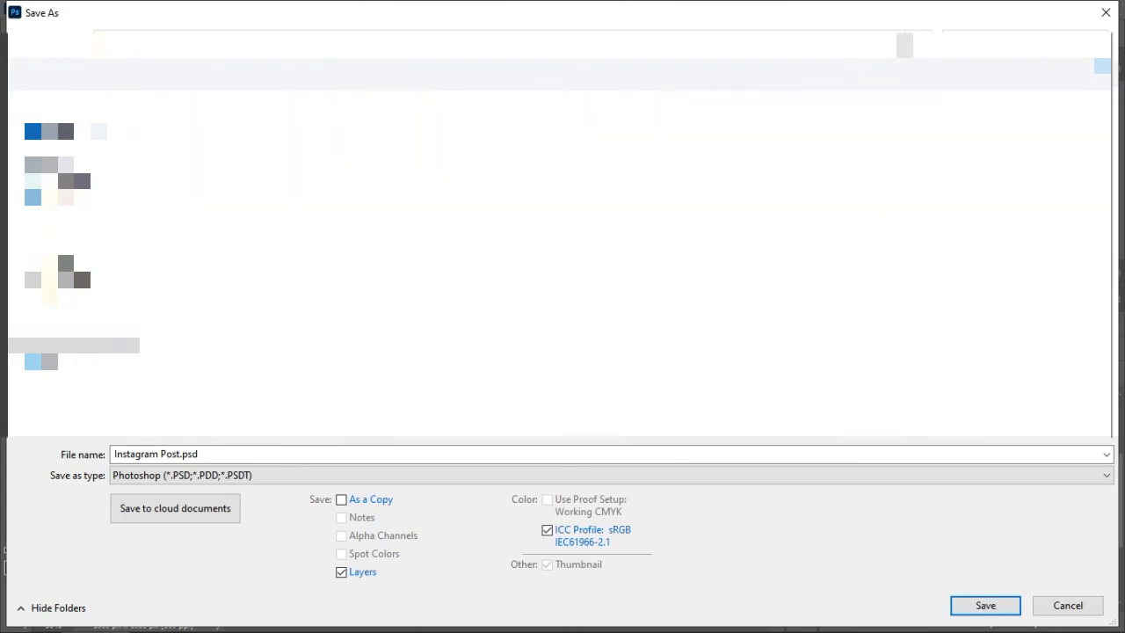
{"action": "left_click", "coordinate": [180, 454]}
{"action": "left_click", "coordinate": [963, 601]}
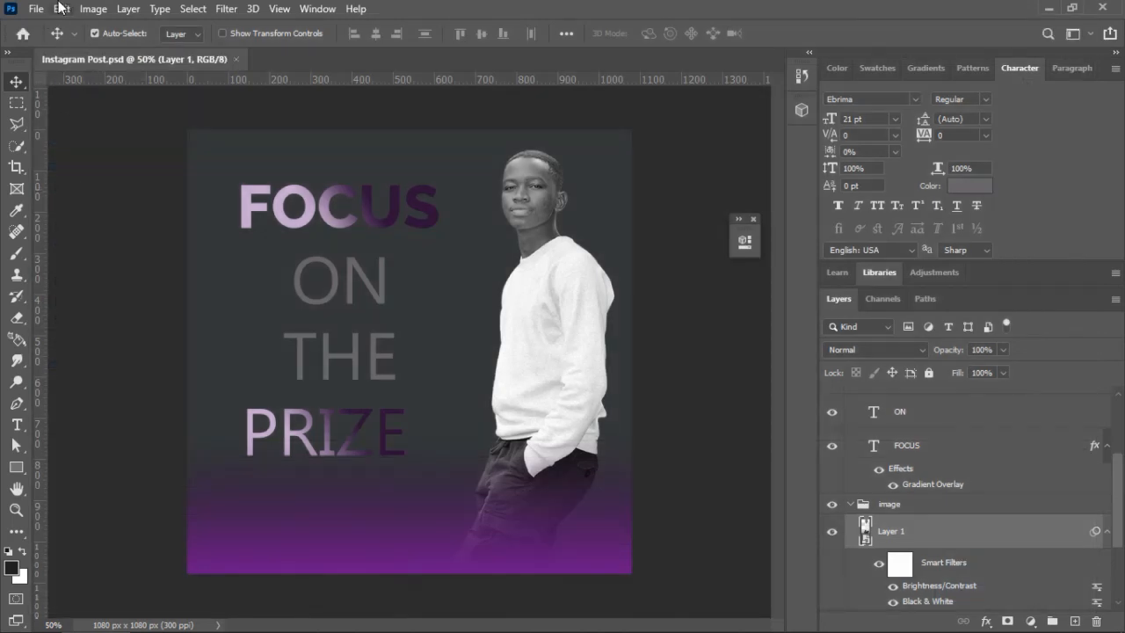
- Quick-export the finished design as Instagram Post.png to the same folder
{"action": "left_click", "coordinate": [36, 9]}
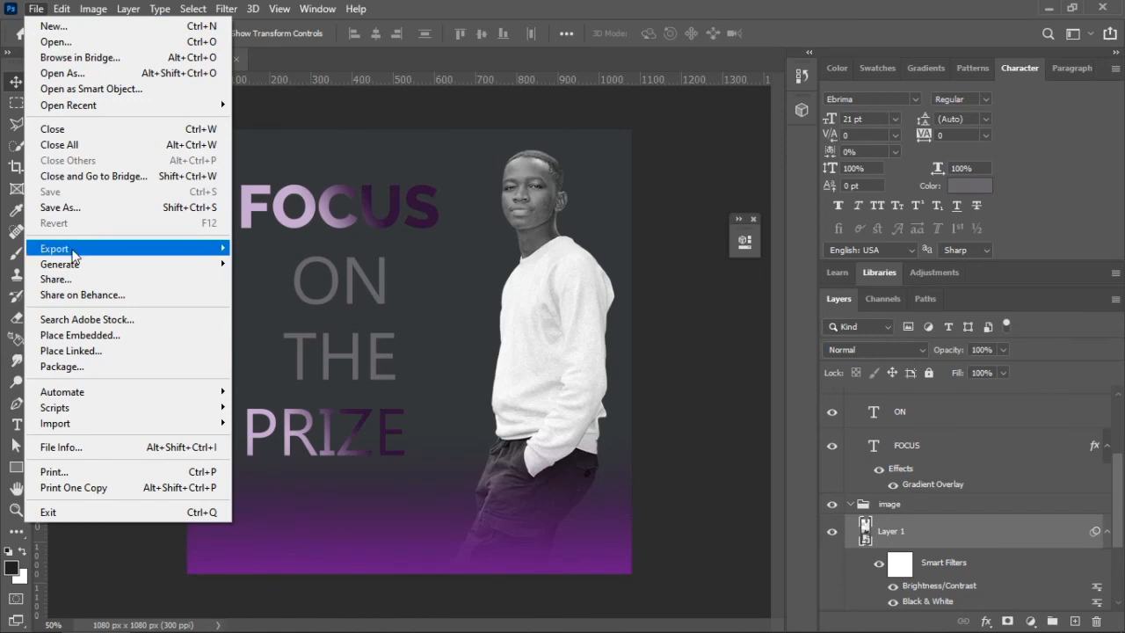
{"action": "left_click", "coordinate": [245, 254]}
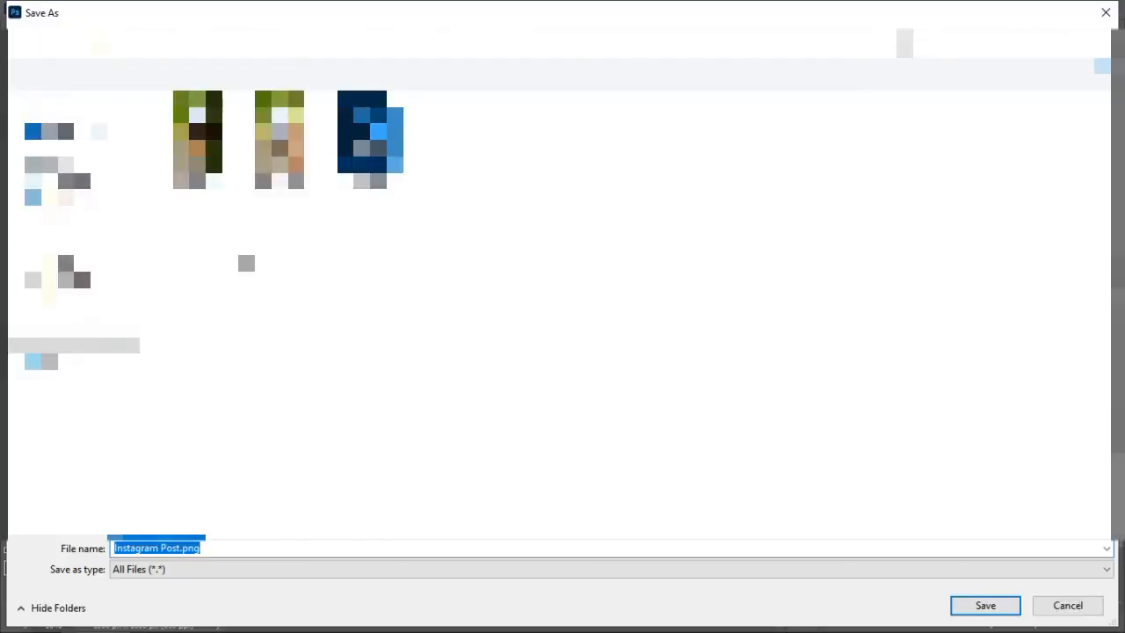
{"action": "key", "text": "Return"}
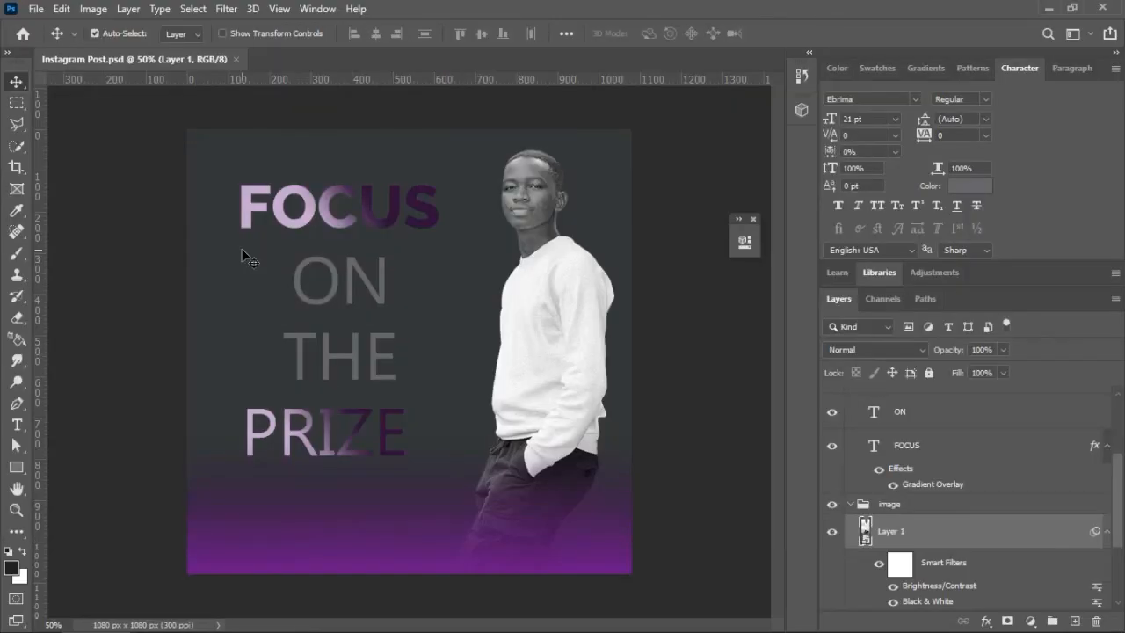